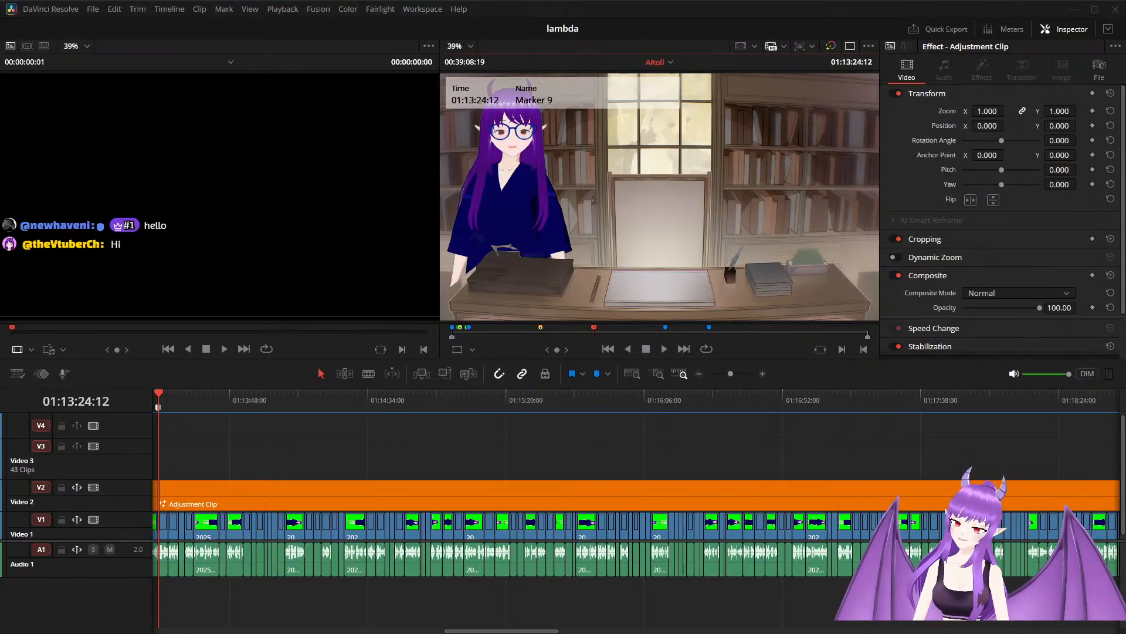
# Review the footage leading up to Marker 9 and place a new adjustment clip on Video 3 at the marker.
pyautogui.hotkey('ctrl', '-')
pyautogui.hotkey('ctrl', '-')
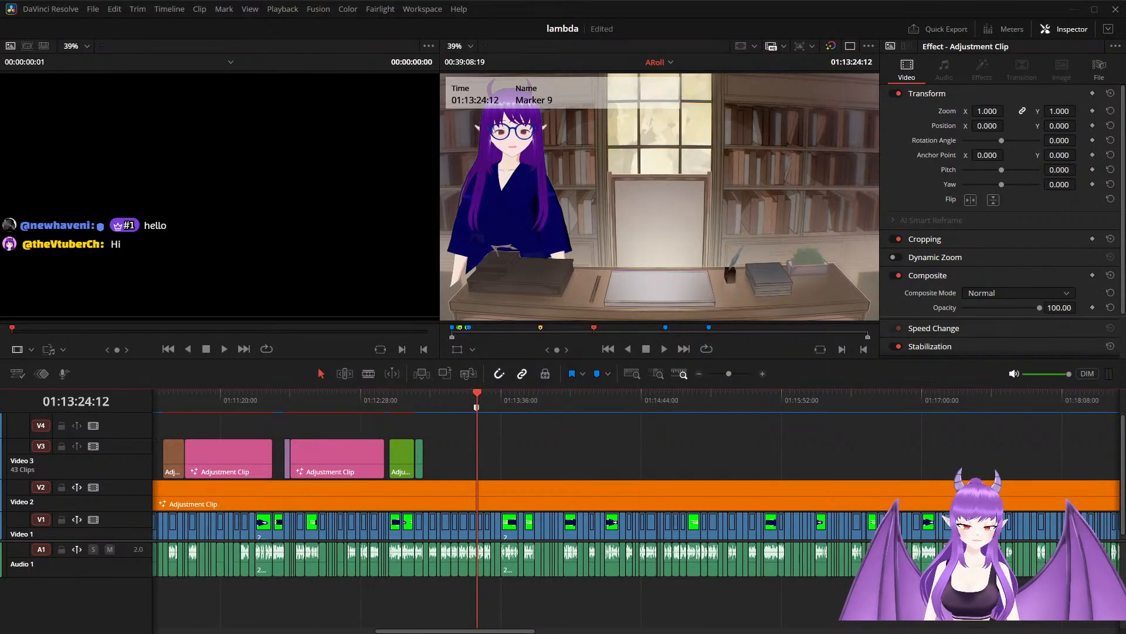
pyautogui.moveTo(477, 403); pyautogui.dragTo(414, 419)
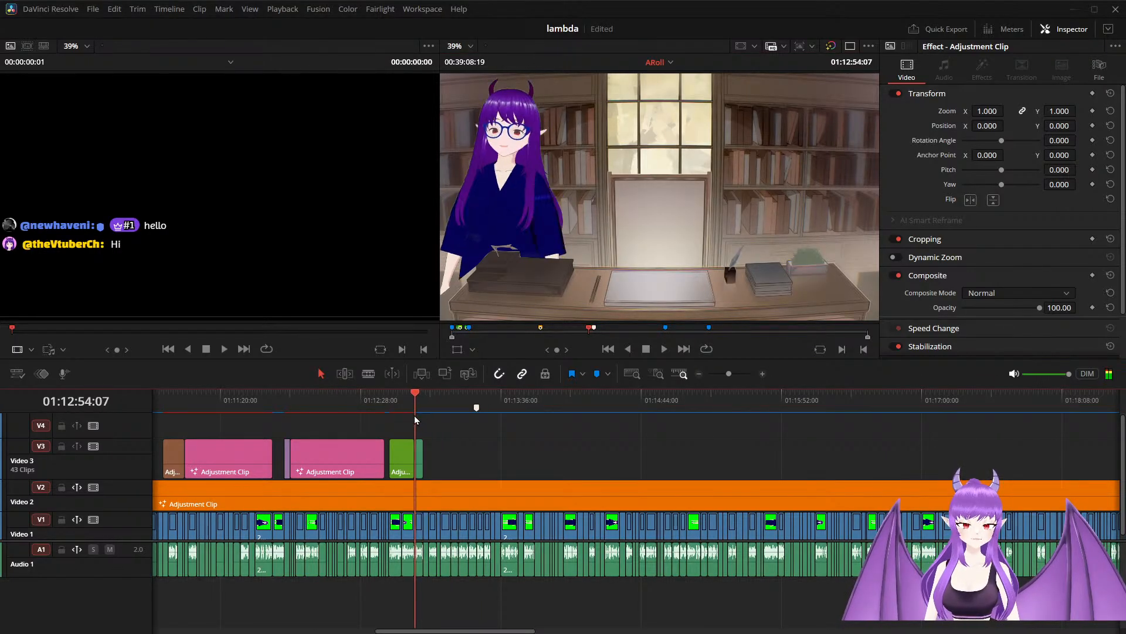
pyautogui.press('space')
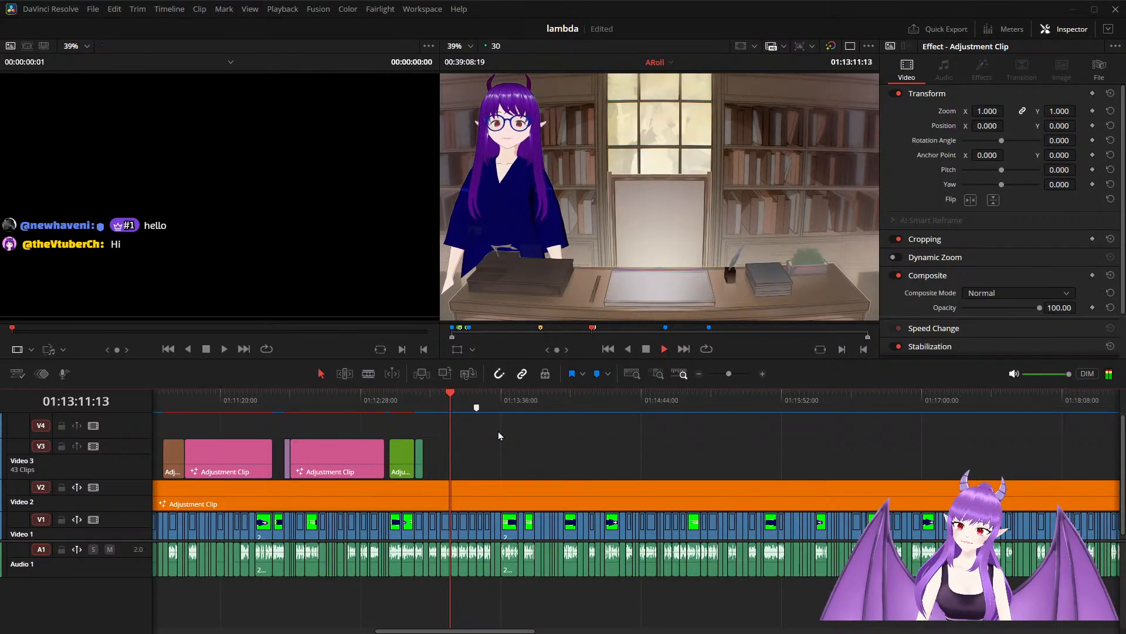
pyautogui.press('space')
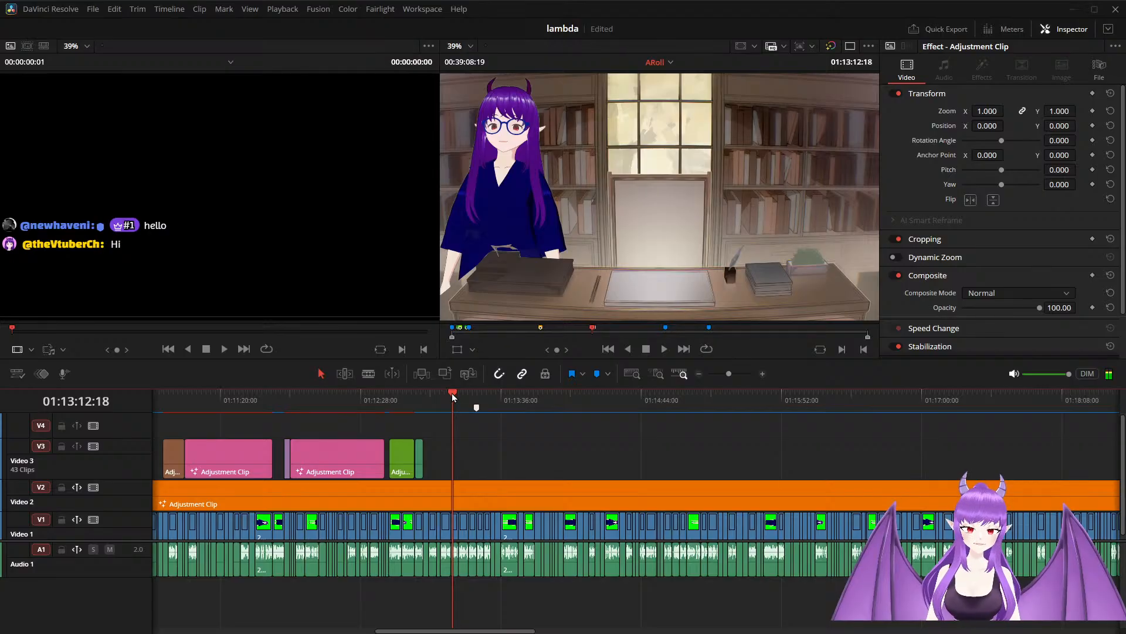
pyautogui.click(452, 393)
pyautogui.moveTo(452, 393); pyautogui.dragTo(477, 393)
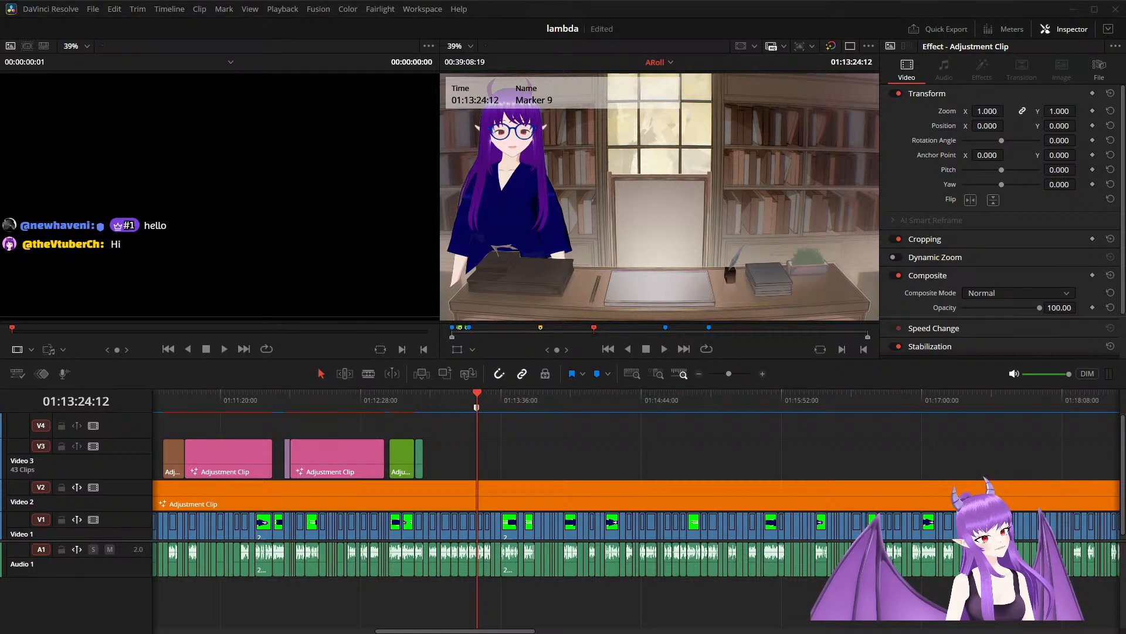
pyautogui.moveTo(12, 513); pyautogui.dragTo(478, 445)
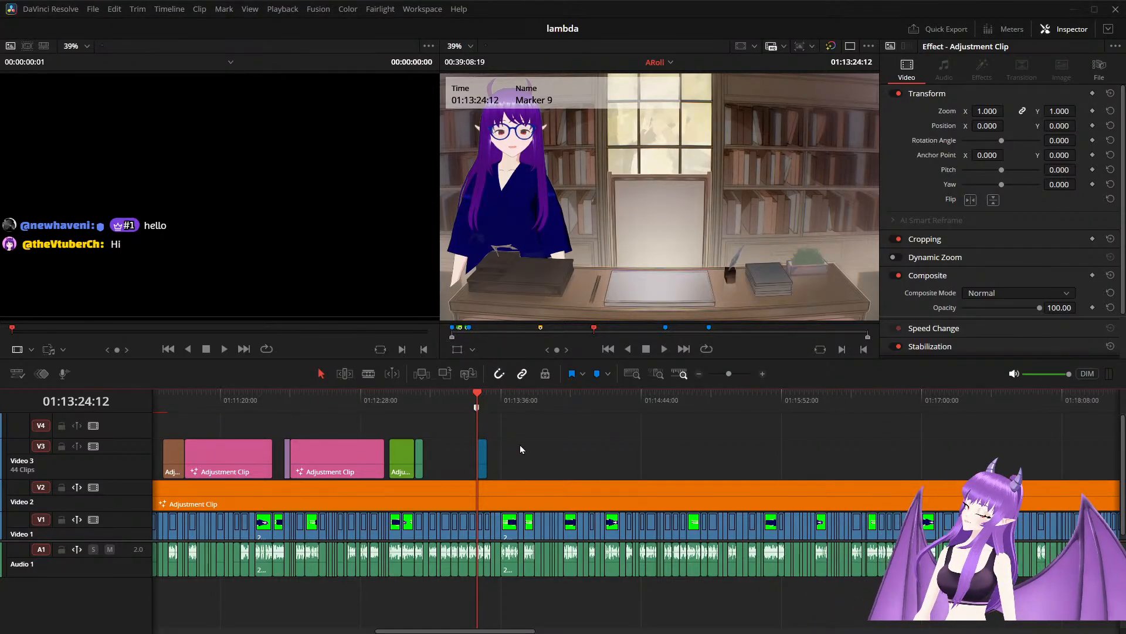
# Play on past Marker 9 and move the new adjustment clip on Video 3 so that it starts at 01:13:47:05.
pyautogui.press('Right')
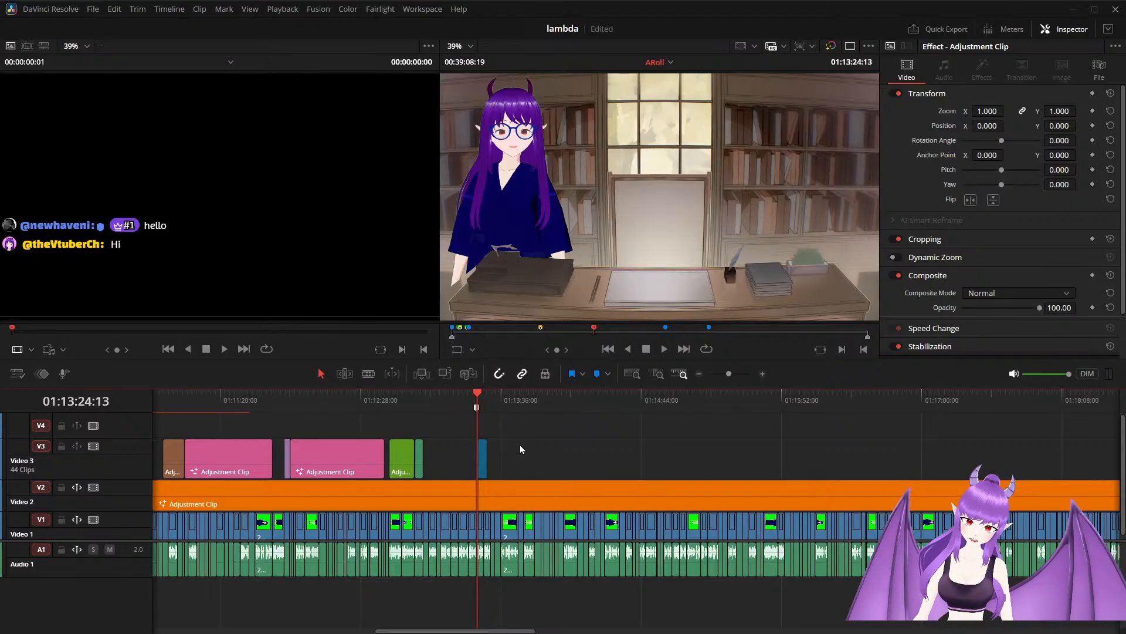
pyautogui.press('space')
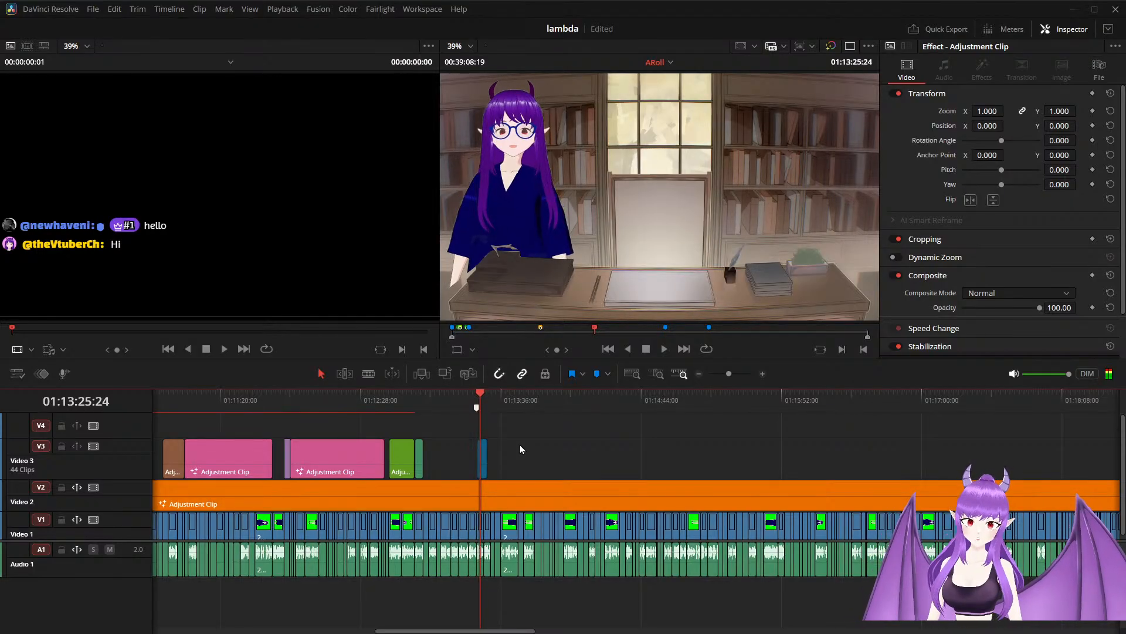
pyautogui.press('space')
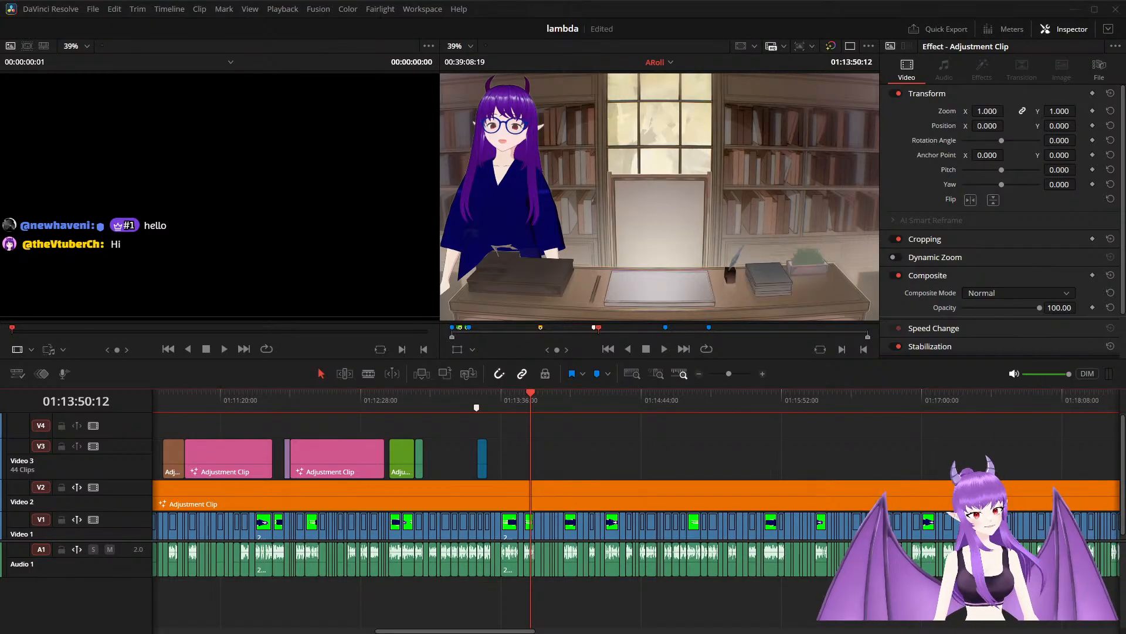
pyautogui.click(525, 393)
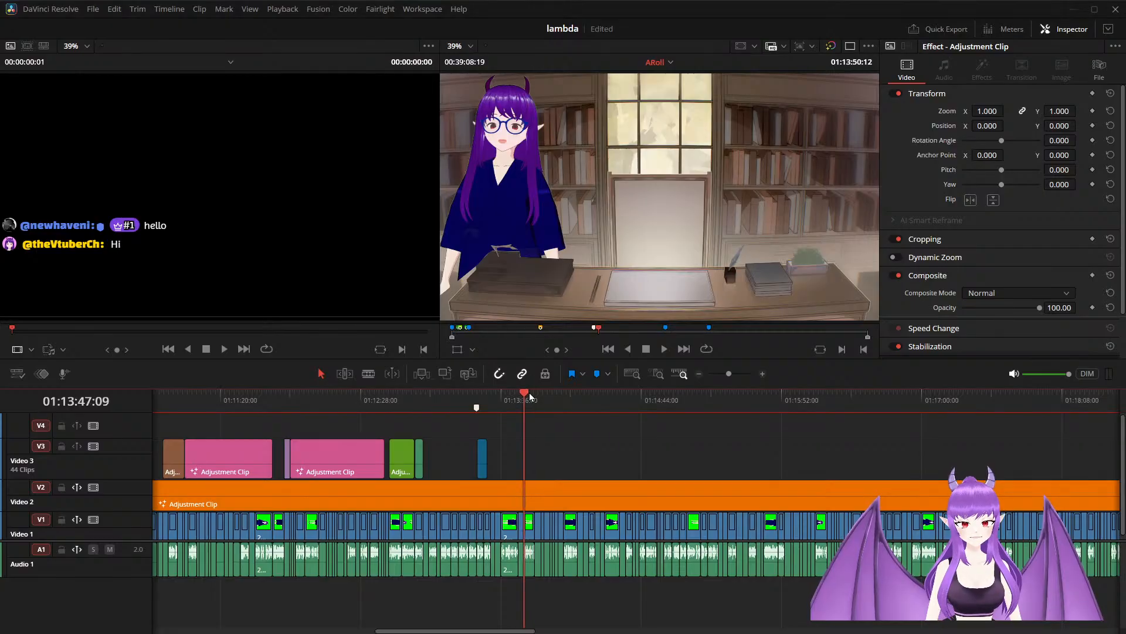
pyautogui.press('space')
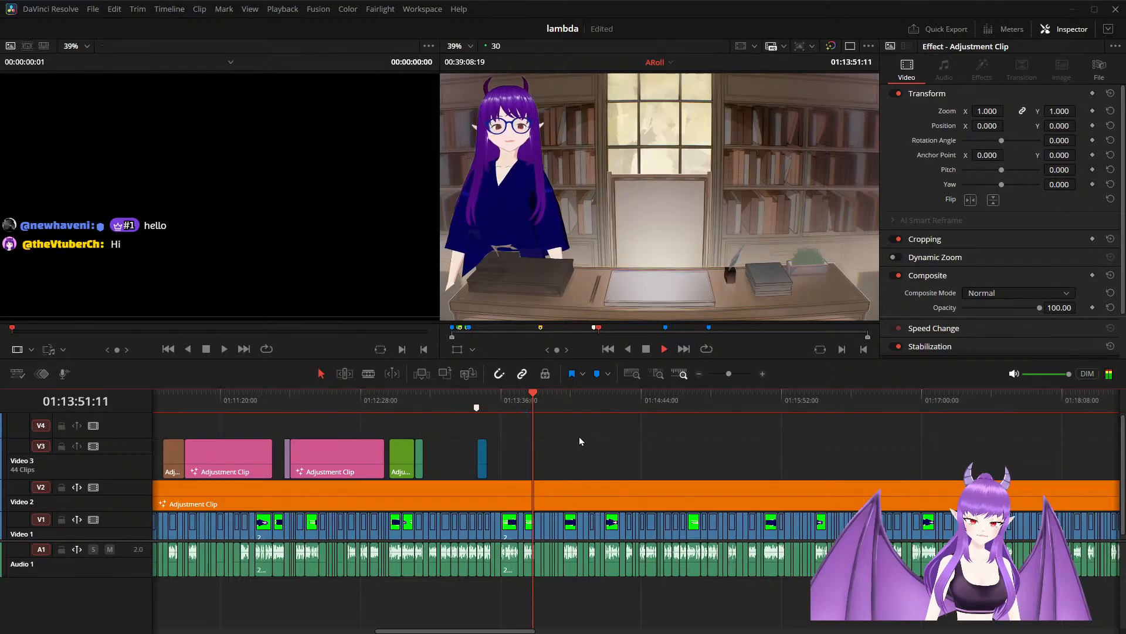
pyautogui.press('space')
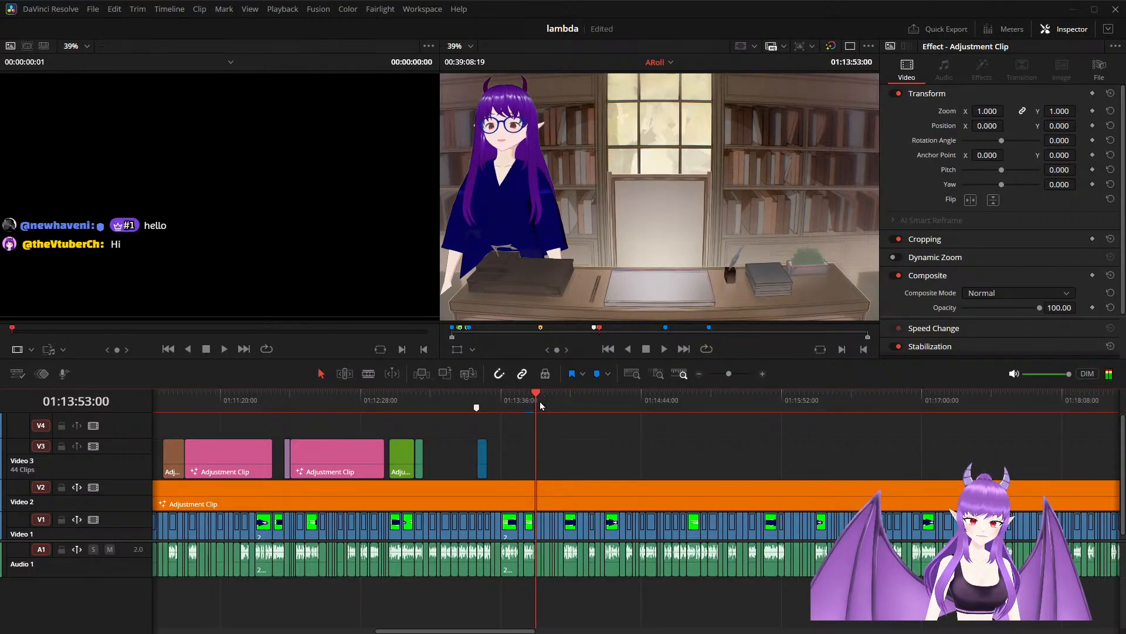
pyautogui.click(523, 399)
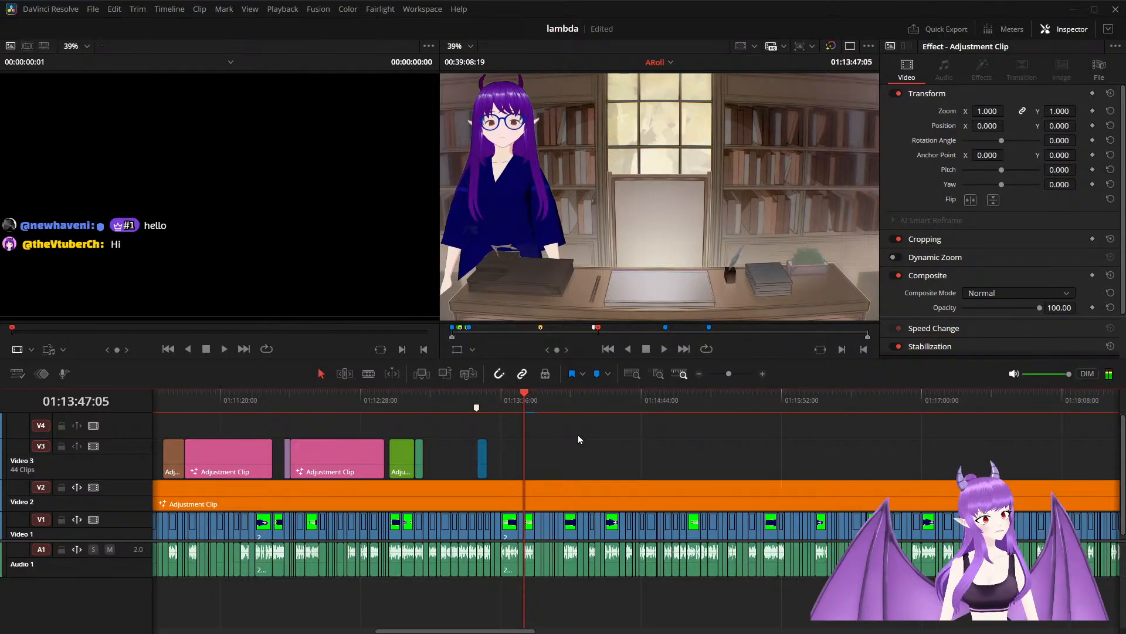
pyautogui.moveTo(480, 463); pyautogui.dragTo(526, 463)
# Play through the passage after the new adjustment clip and extend the clip's end to the cut at 01:14:13:08.
pyautogui.hotkey('ctrl', '=')
pyautogui.hotkey('ctrl', '=')
pyautogui.hotkey('ctrl', '=')
pyautogui.hotkey('ctrl', '=')
pyautogui.hotkey('ctrl', '=')
pyautogui.hotkey('ctrl', '=')
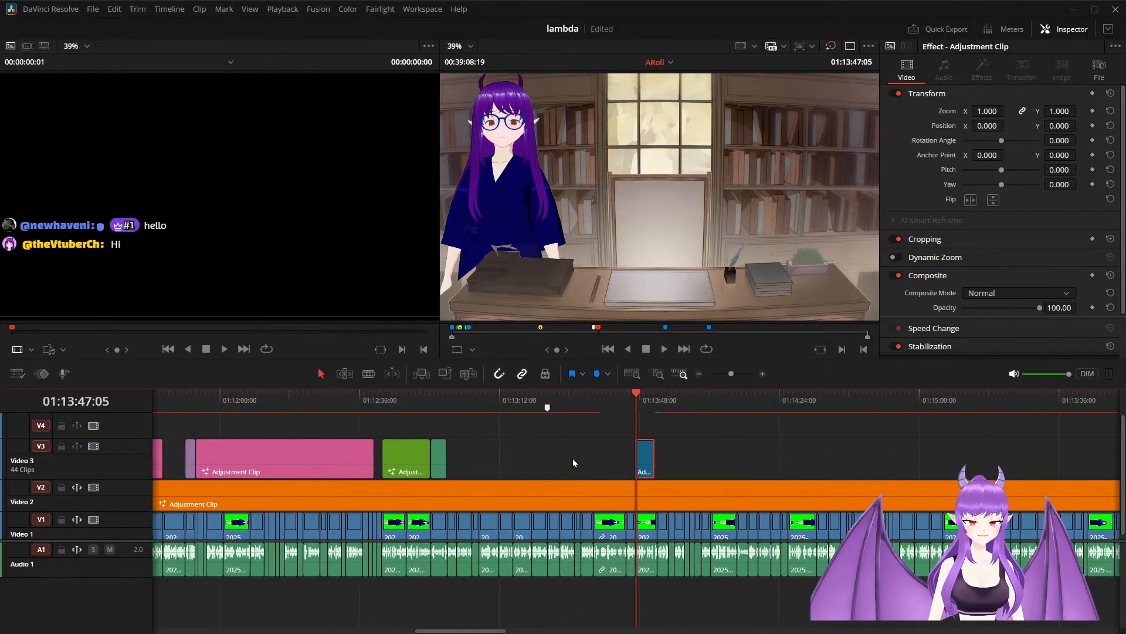
pyautogui.press('space')
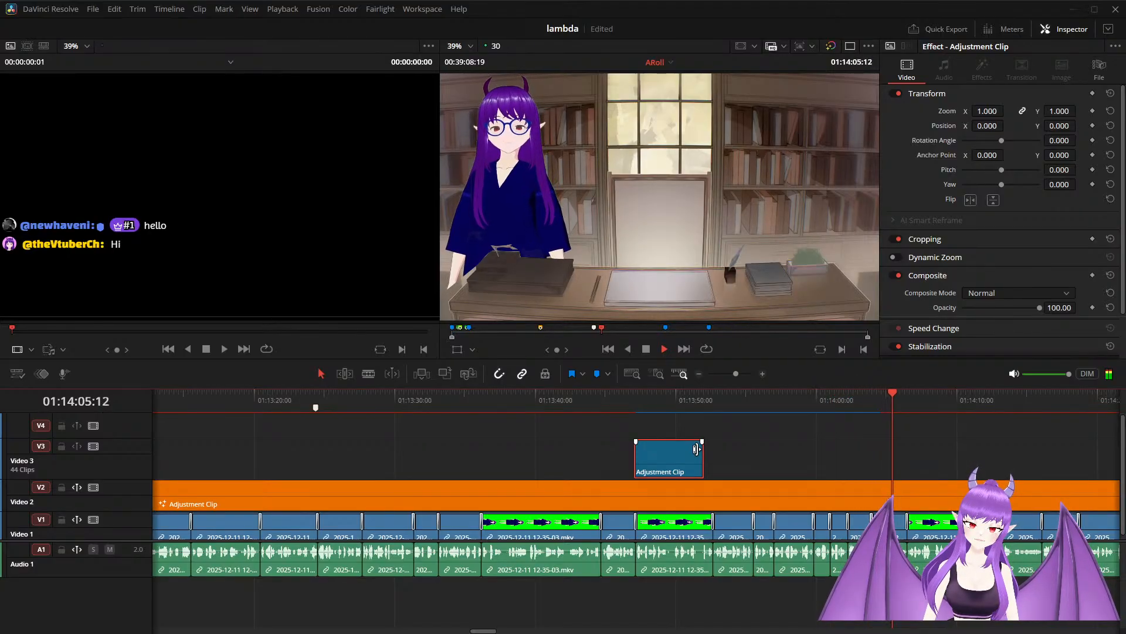
pyautogui.press('space')
pyautogui.scroll(-3, 778, 471)
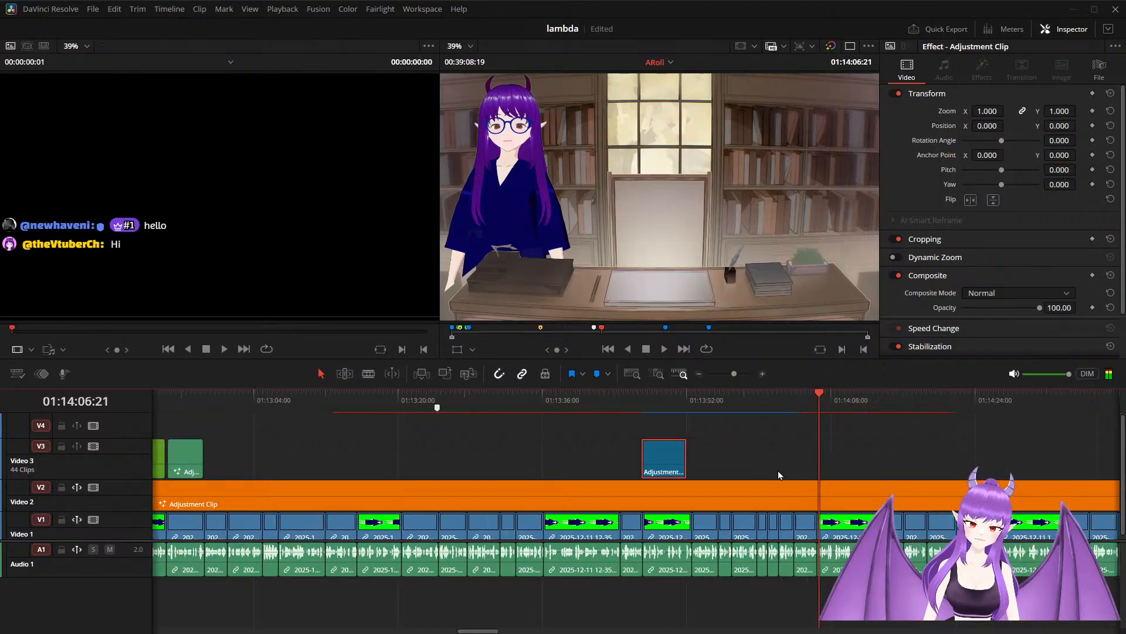
pyautogui.press('space')
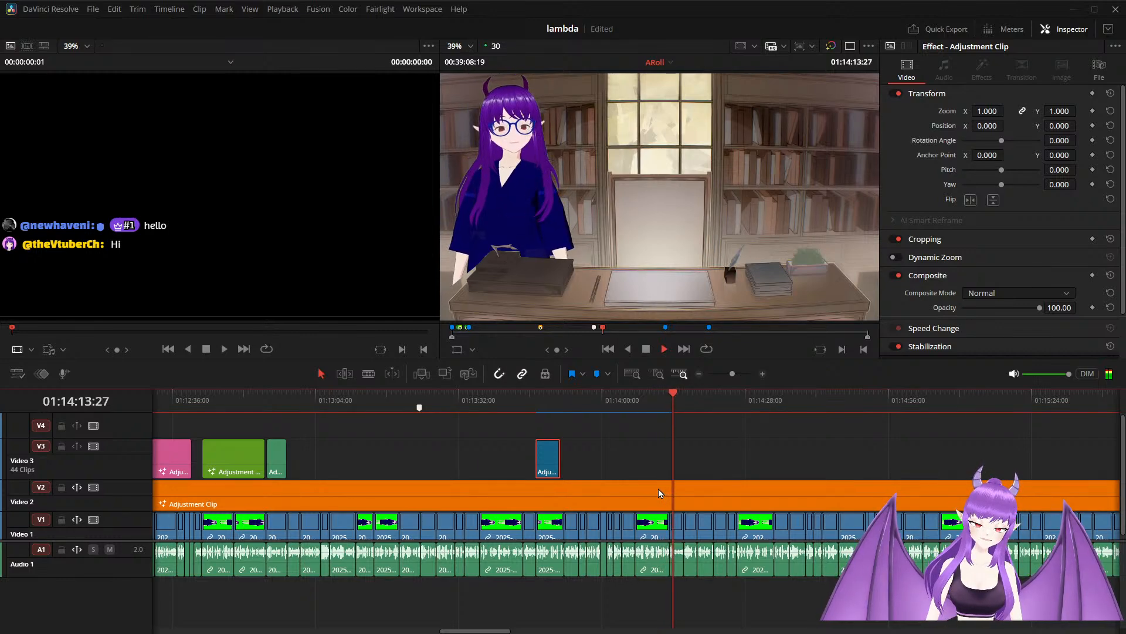
pyautogui.press('space')
pyautogui.moveTo(676, 403); pyautogui.dragTo(657, 415)
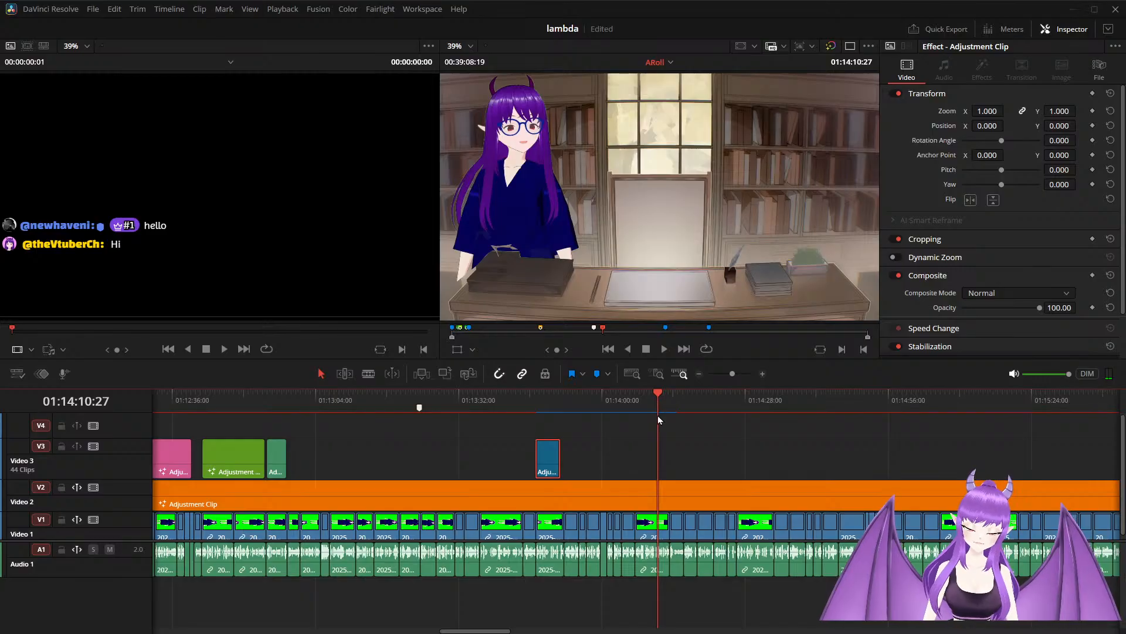
pyautogui.press('Up')
pyautogui.press('Down')
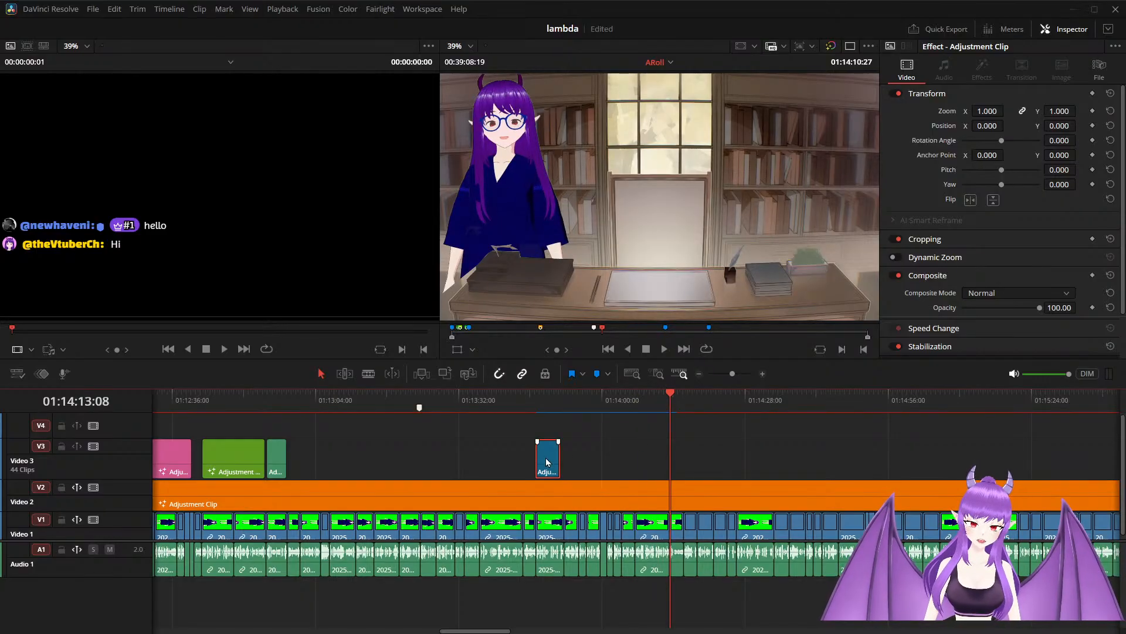
pyautogui.moveTo(559, 455); pyautogui.dragTo(667, 447)
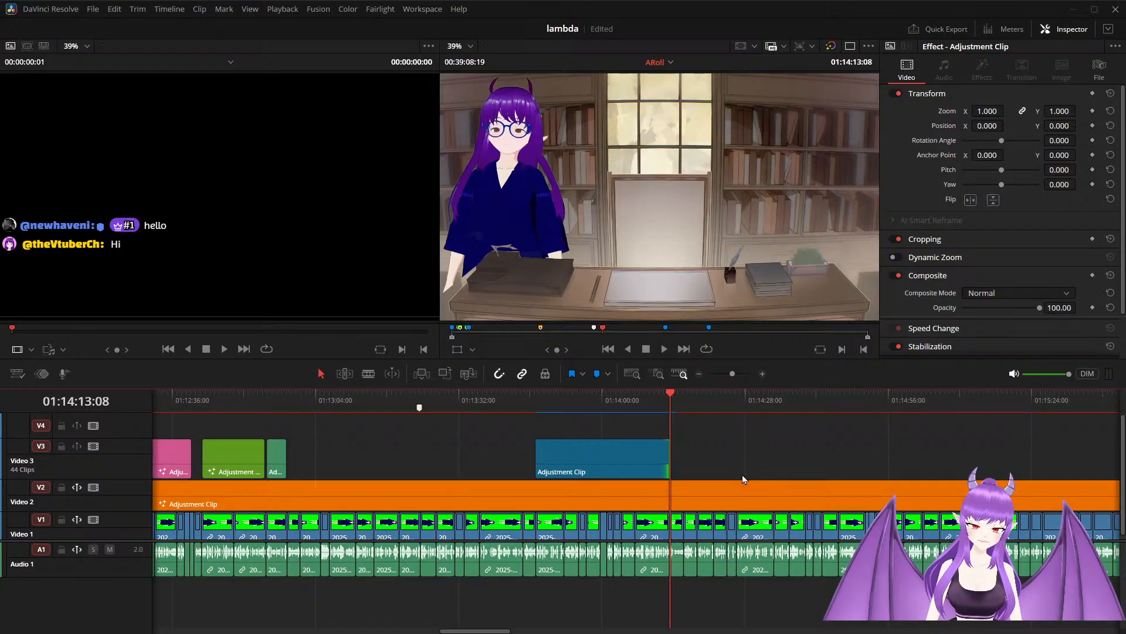
# Return the playhead to the start of the extended adjustment clip and open the clip in Fusion.
pyautogui.click(670, 393)
pyautogui.moveTo(670, 393); pyautogui.dragTo(536, 414)
pyautogui.click(577, 453)
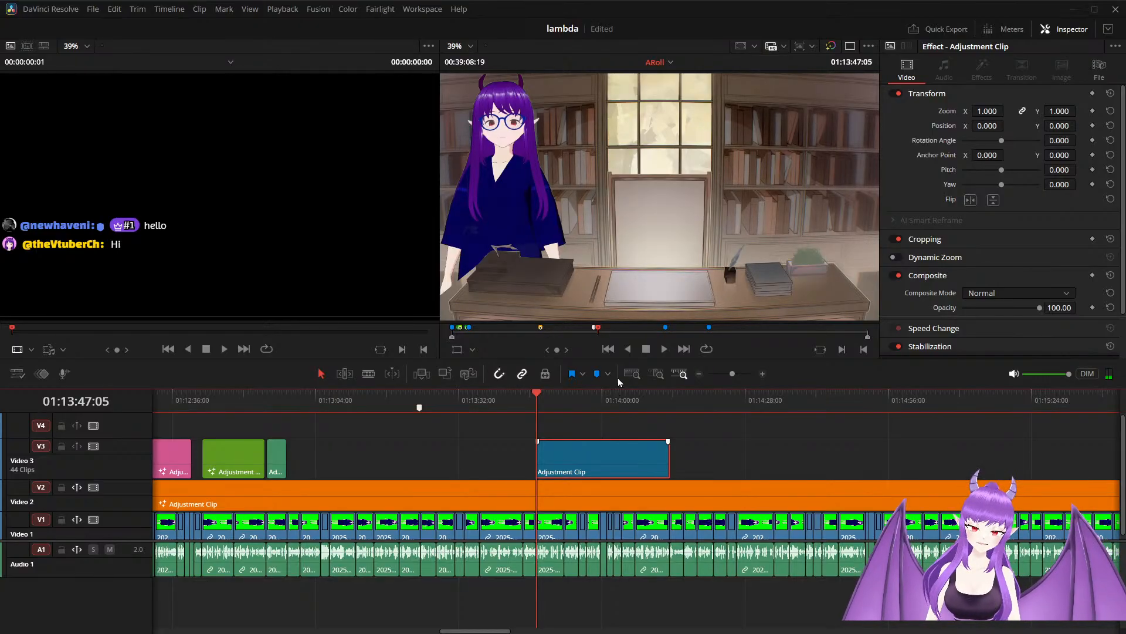
pyautogui.hotkey('shift', '5')
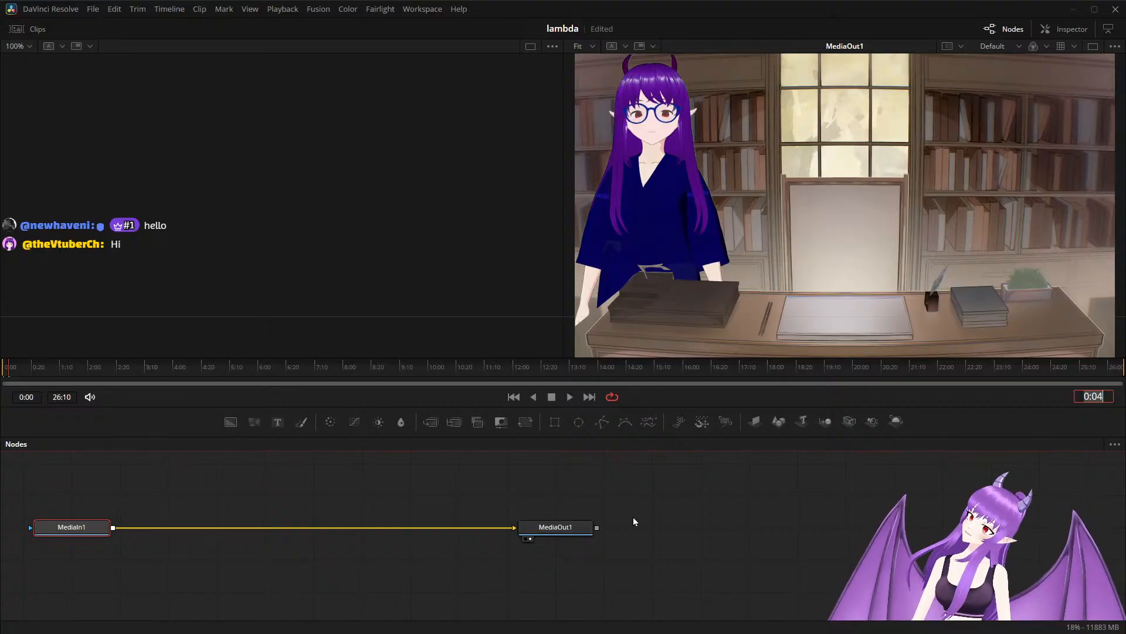
pyautogui.press('Return')
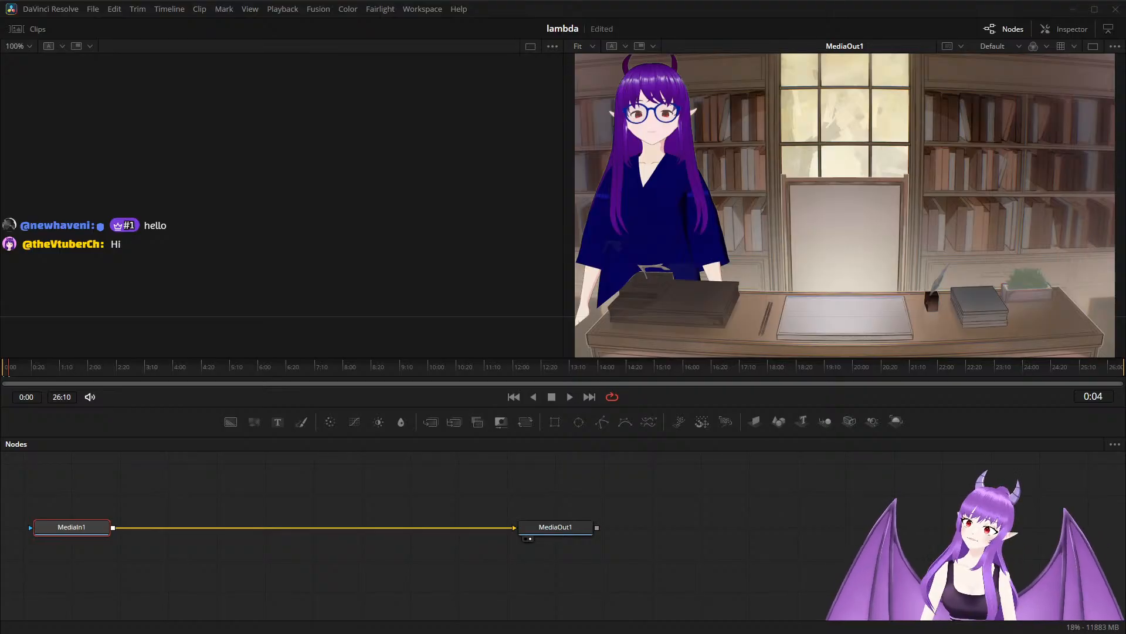
# Add a second media source below MediaIn1 and chain an Optical Flow node and a Time Stretcher node after it.
pyautogui.moveTo(287, 492); pyautogui.dragTo(77, 567)
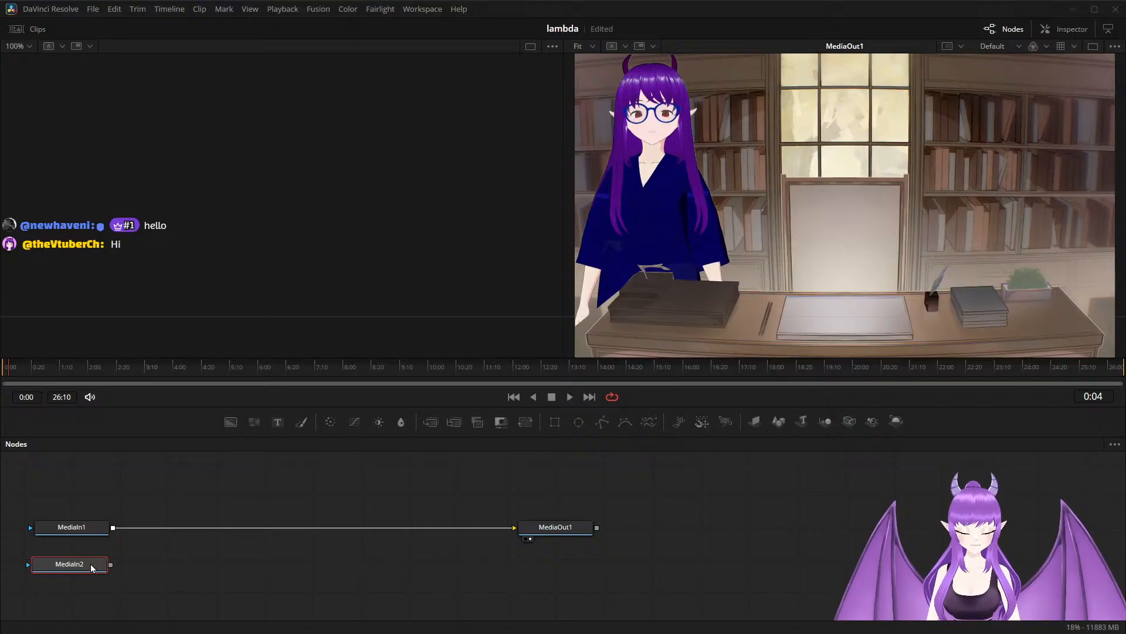
pyautogui.press('Return')
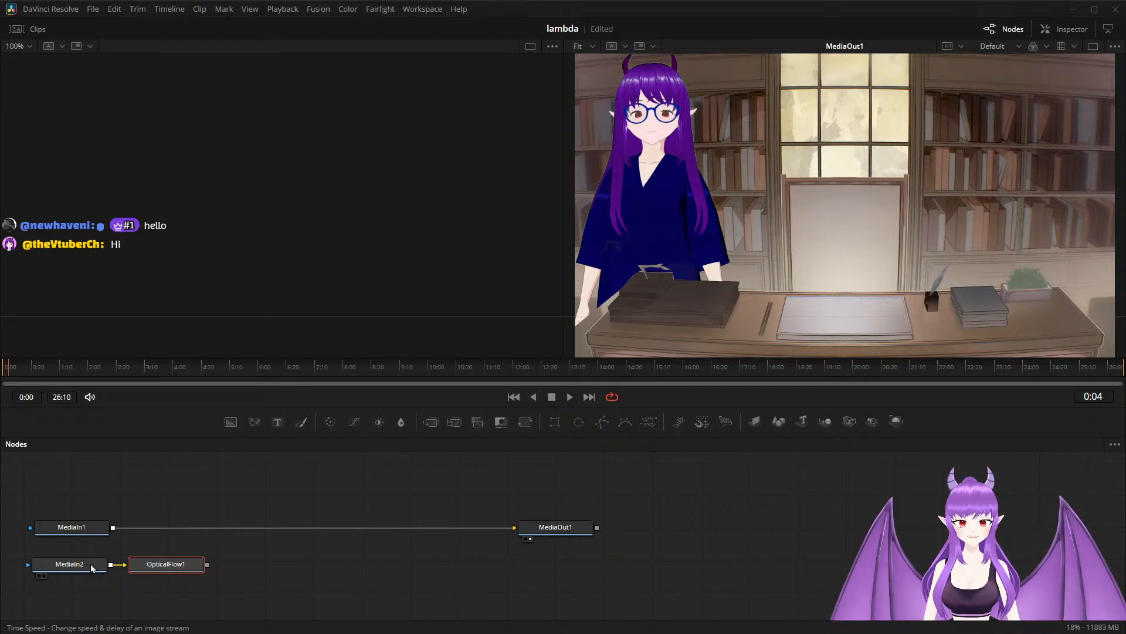
pyautogui.press('Return')
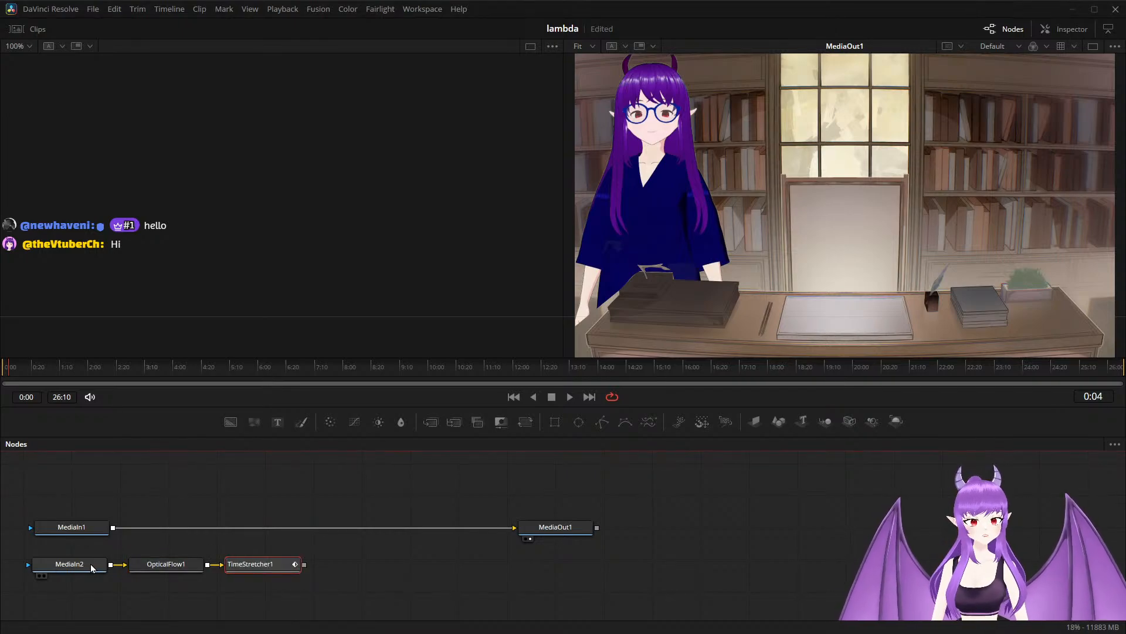
# Try to merge the Time Stretcher output with MediaIn1 ahead of MediaOut1, arranging the nodes to make room.
pyautogui.moveTo(560, 528); pyautogui.dragTo(1046, 521)
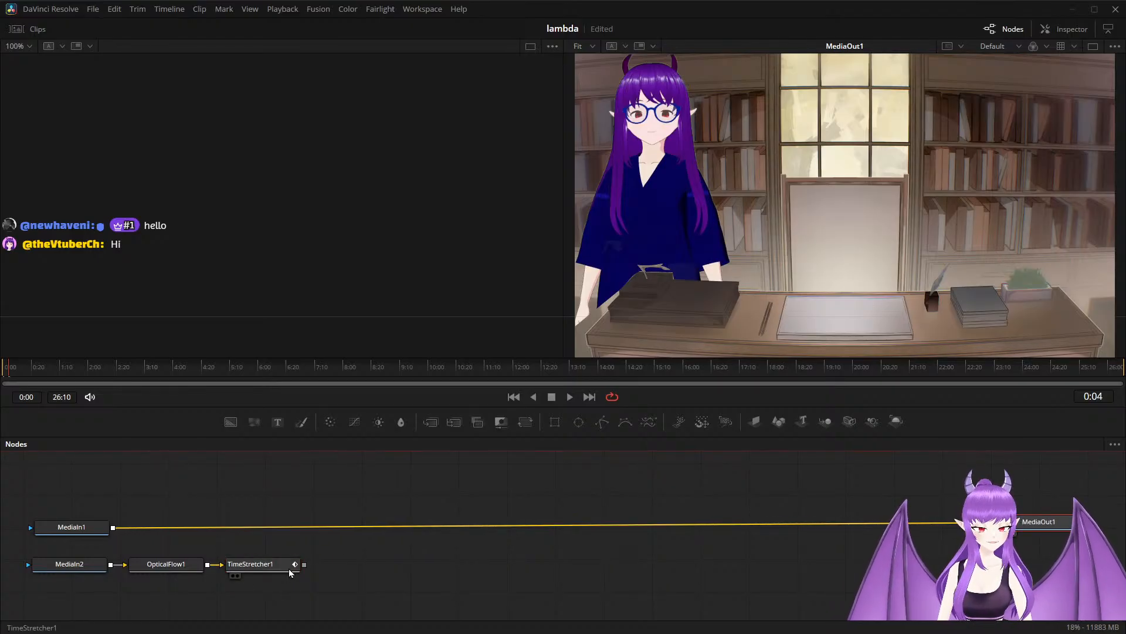
pyautogui.moveTo(304, 564); pyautogui.dragTo(114, 534)
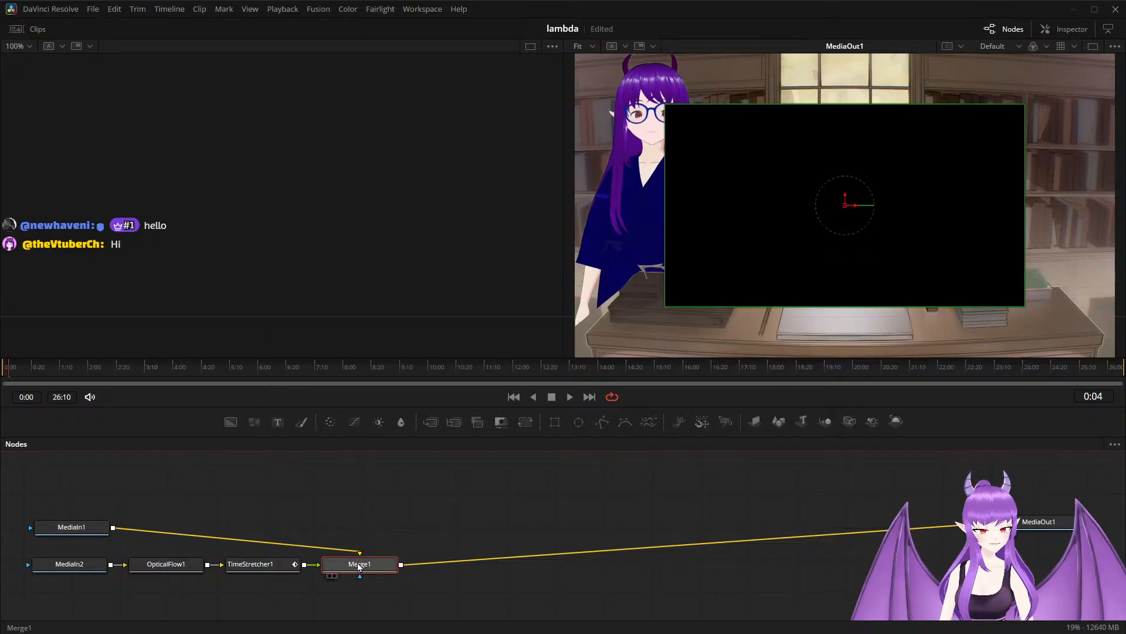
pyautogui.moveTo(349, 568); pyautogui.dragTo(263, 530)
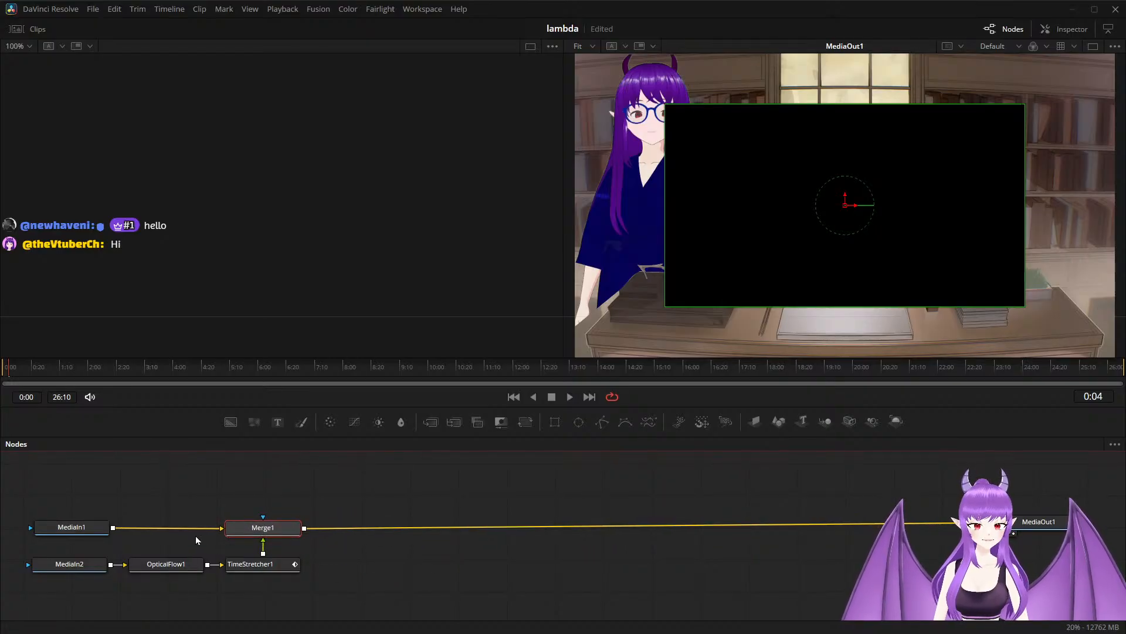
# Disconnect the Time Stretcher and MediaIn1 from the Merge node and delete the Merge node.
pyautogui.click(263, 549)
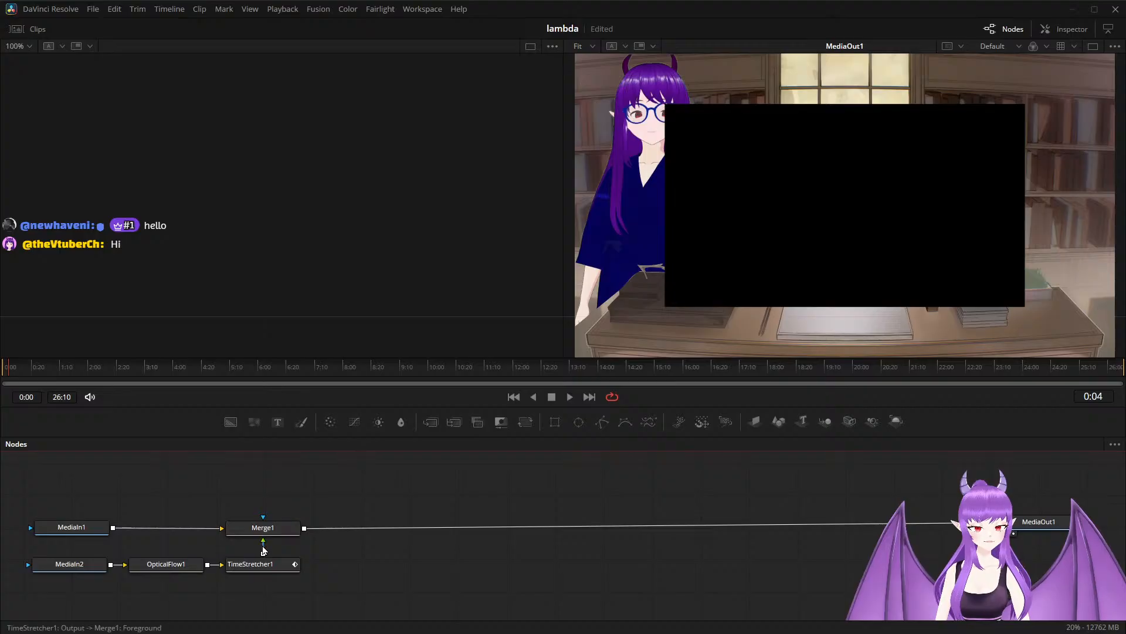
pyautogui.click(263, 548)
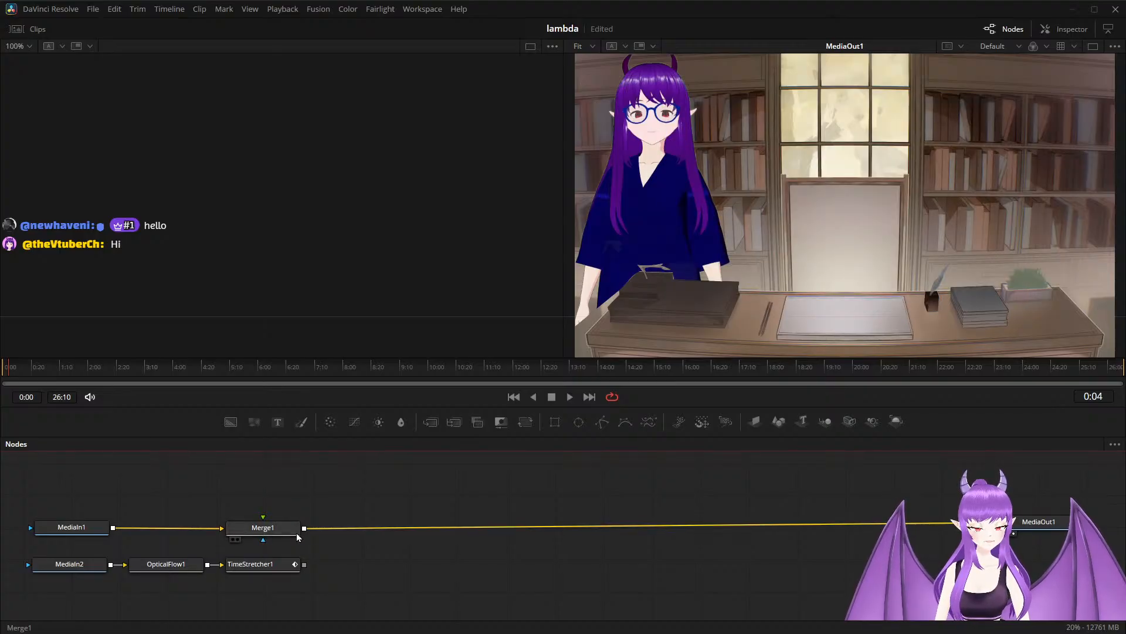
pyautogui.click(214, 530)
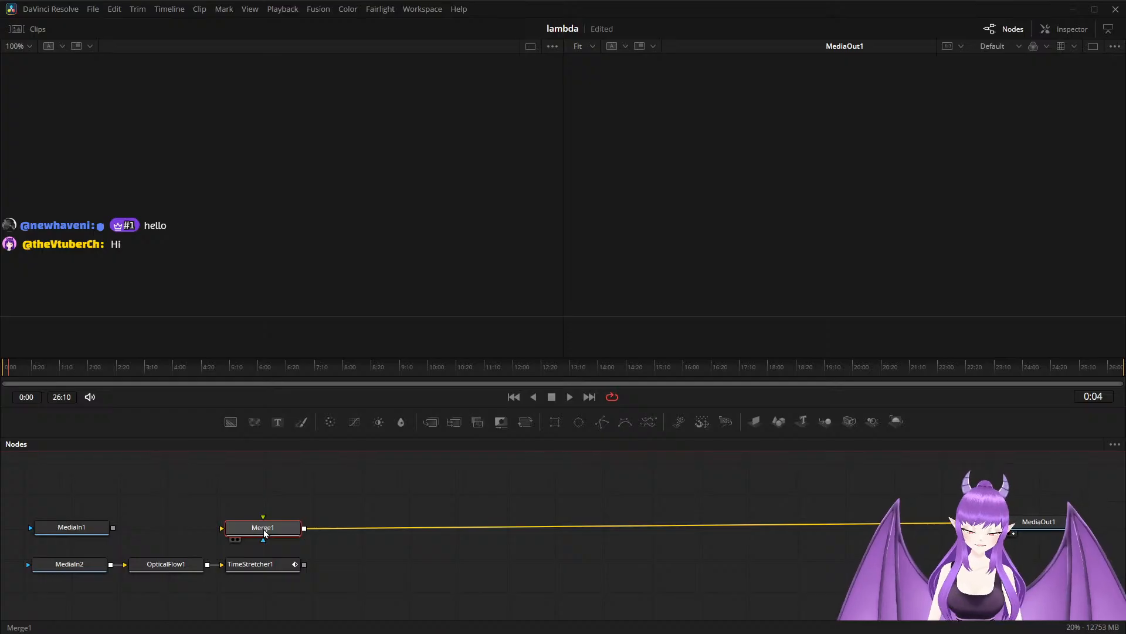
pyautogui.press('Delete')
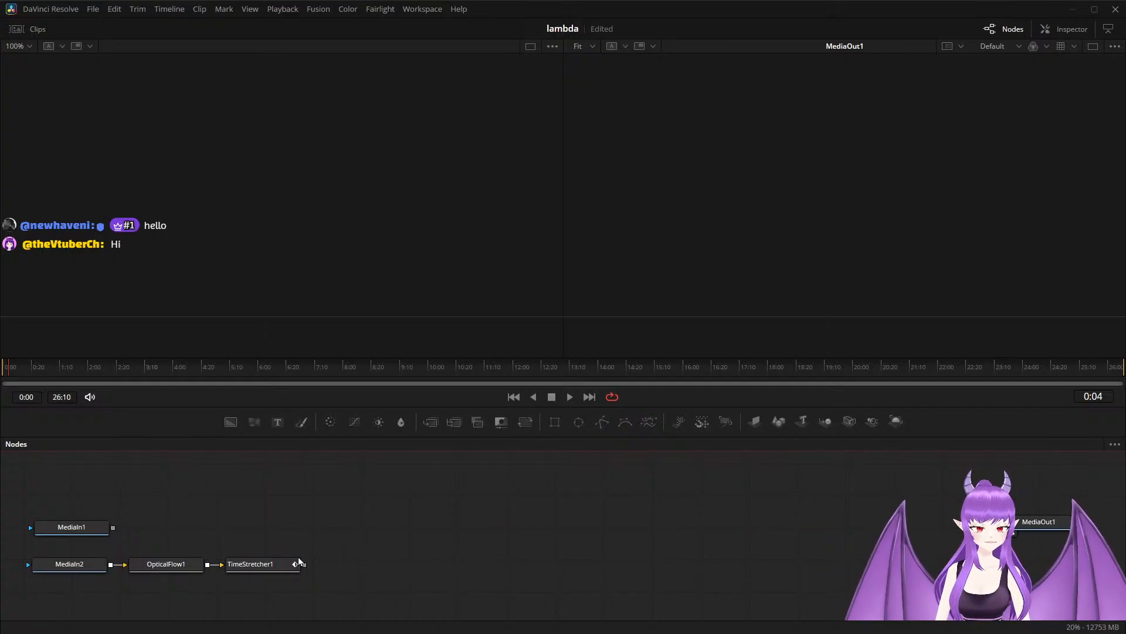
# Connect the Time Stretcher output to MediaOut1 and position MediaOut1 directly beside the Time Stretcher node.
pyautogui.moveTo(303, 564); pyautogui.dragTo(1017, 567)
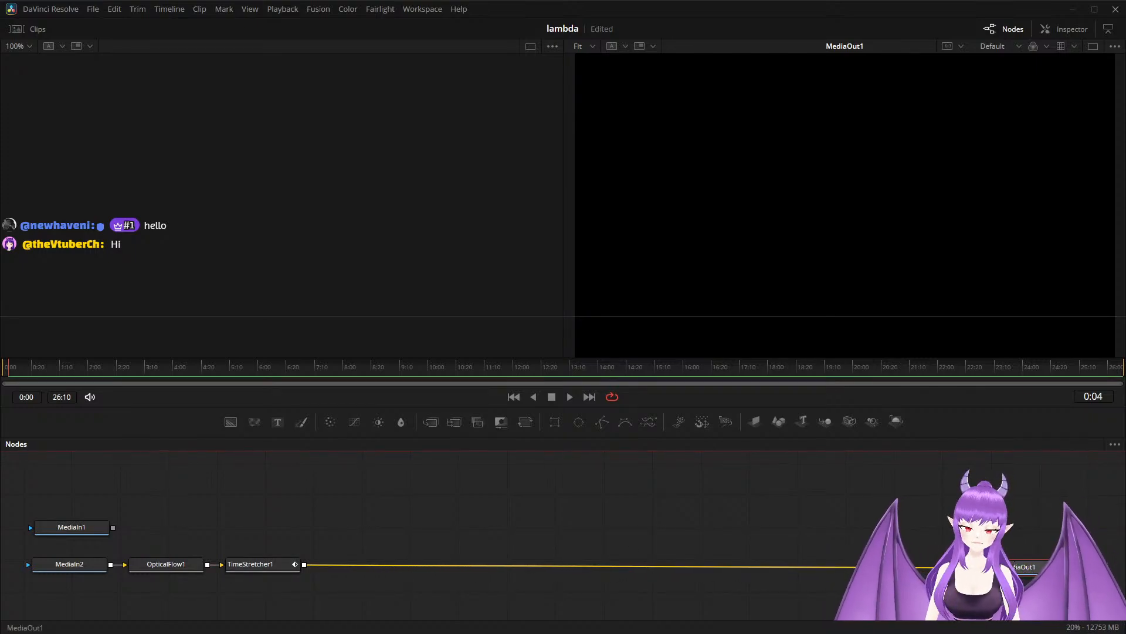
pyautogui.moveTo(1018, 566); pyautogui.dragTo(708, 575)
pyautogui.moveTo(573, 590); pyautogui.dragTo(348, 574)
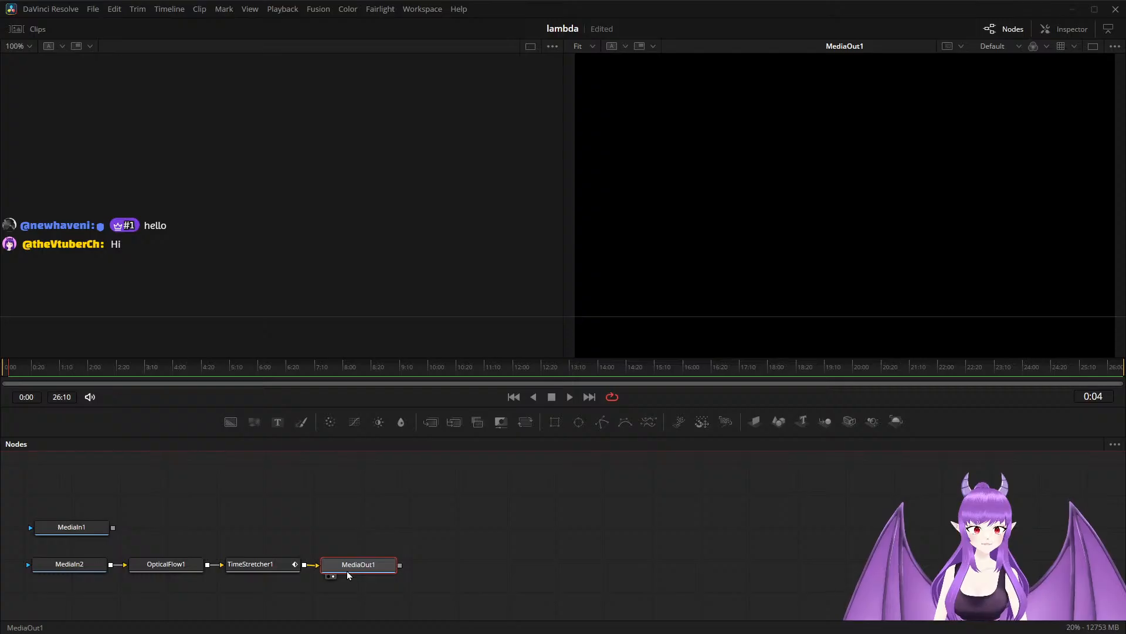
# Play the composition from the start and park the playhead at 4:00.
pyautogui.click(4, 370)
pyautogui.press('space')
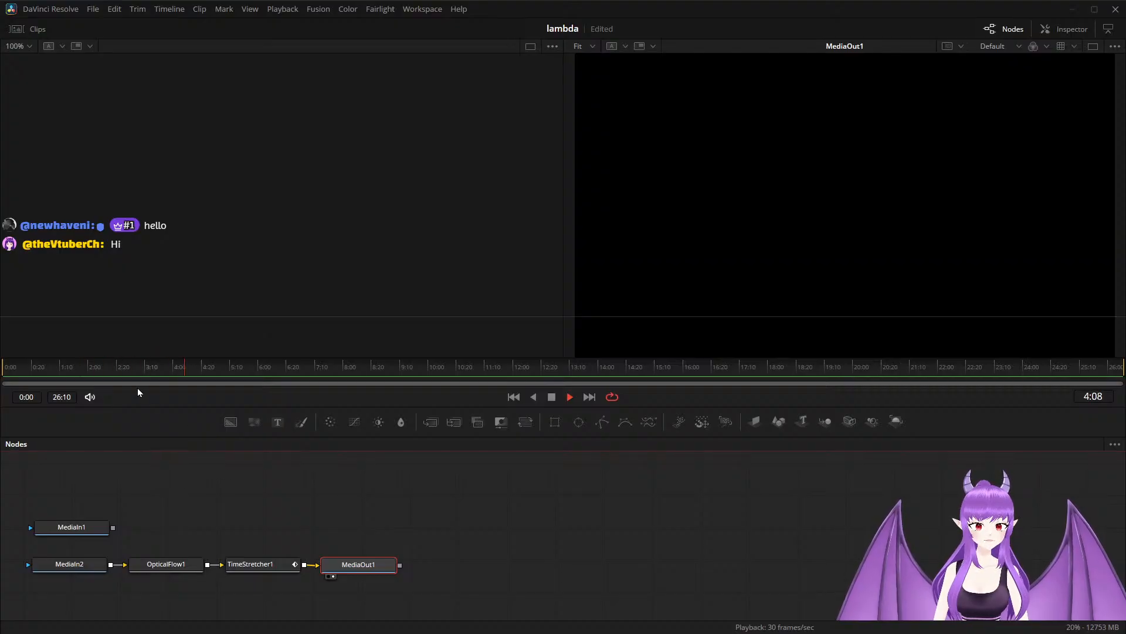
pyautogui.press('space')
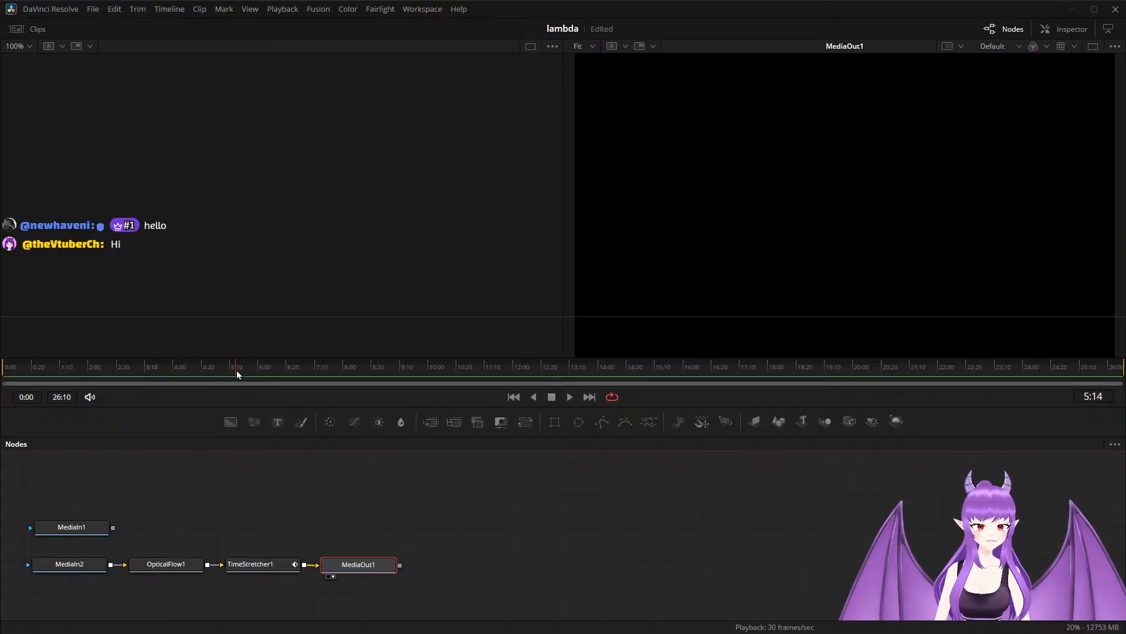
pyautogui.moveTo(231, 373); pyautogui.dragTo(174, 375)
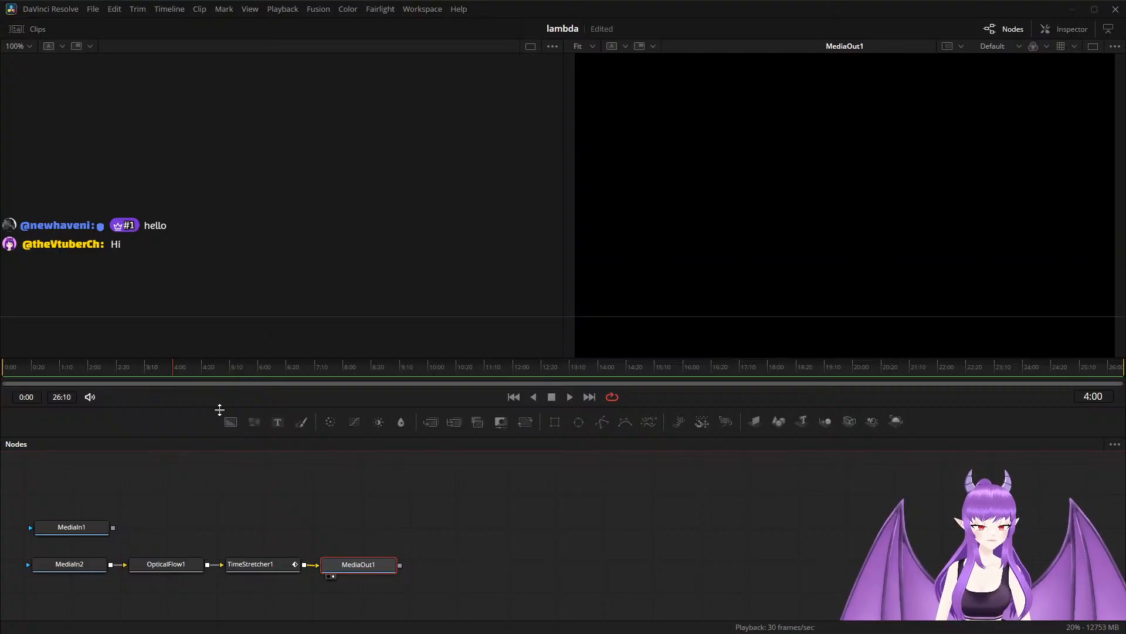
# Move MediaOut1 farther away from TimeStretcher1 and check the settings of TimeStretcher1 and MediaIn2, including the clip's out point.
pyautogui.moveTo(356, 565); pyautogui.dragTo(562, 568)
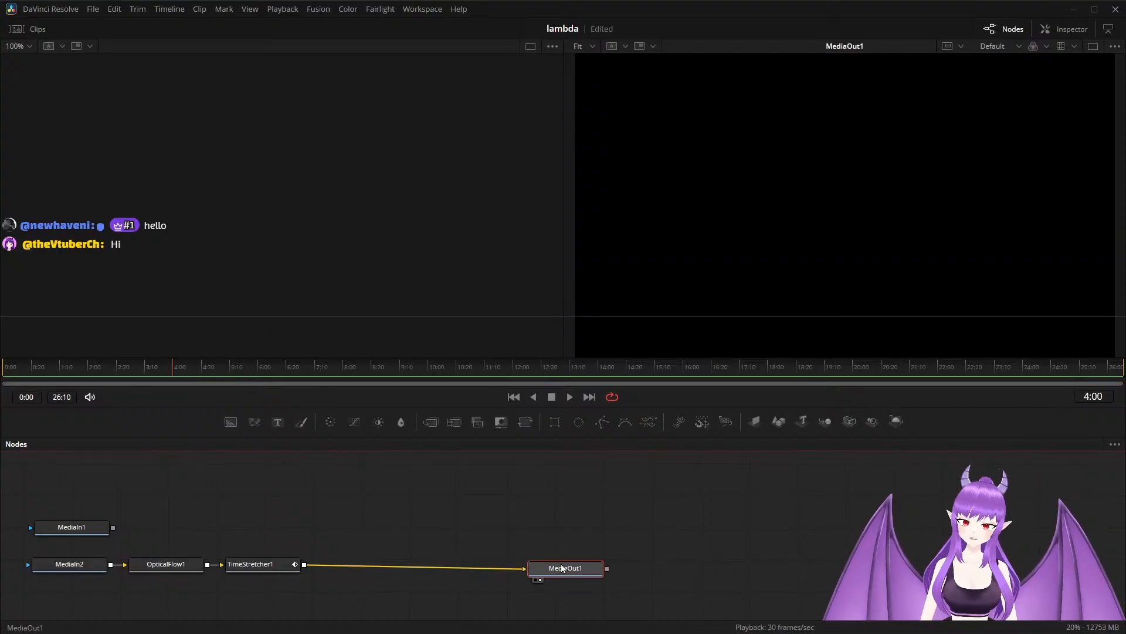
pyautogui.click(255, 564)
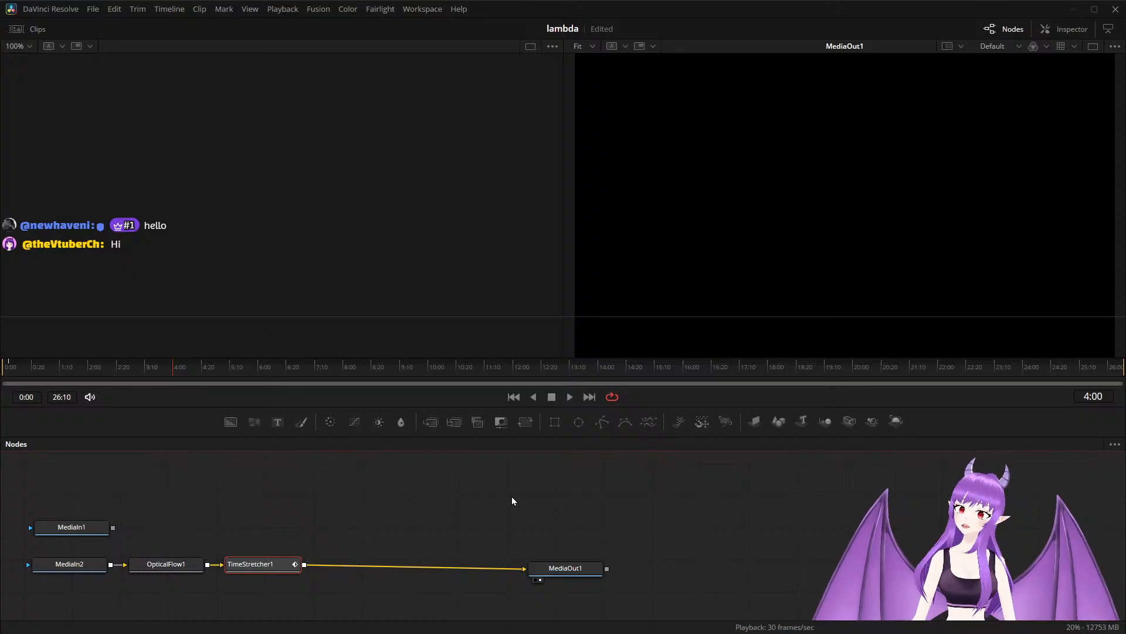
pyautogui.doubleClick(262, 564)
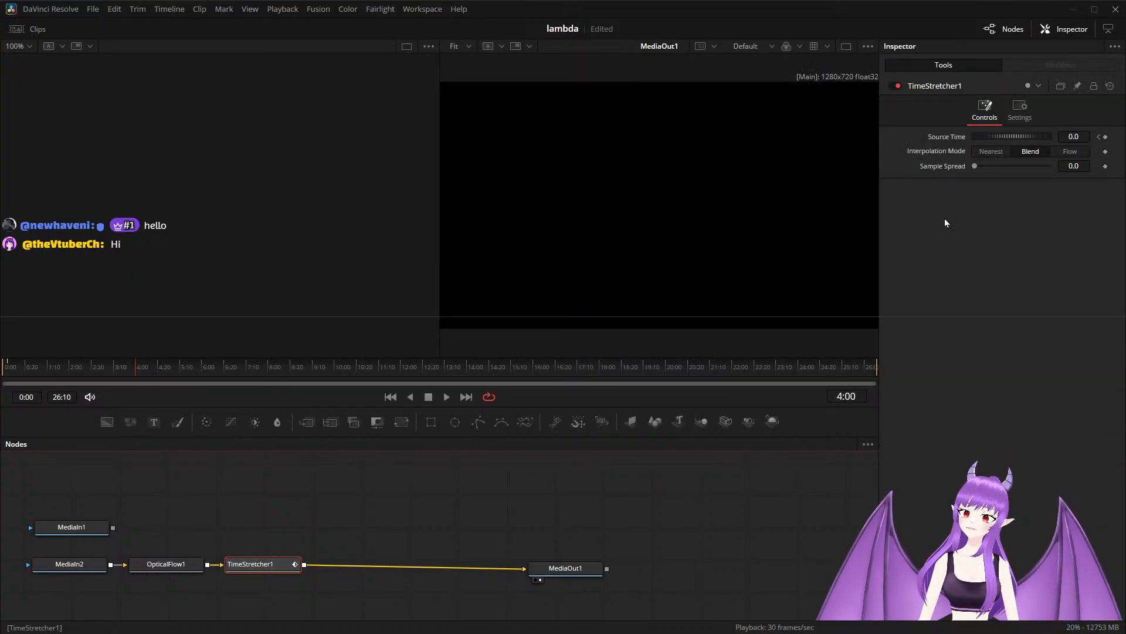
pyautogui.click(90, 568)
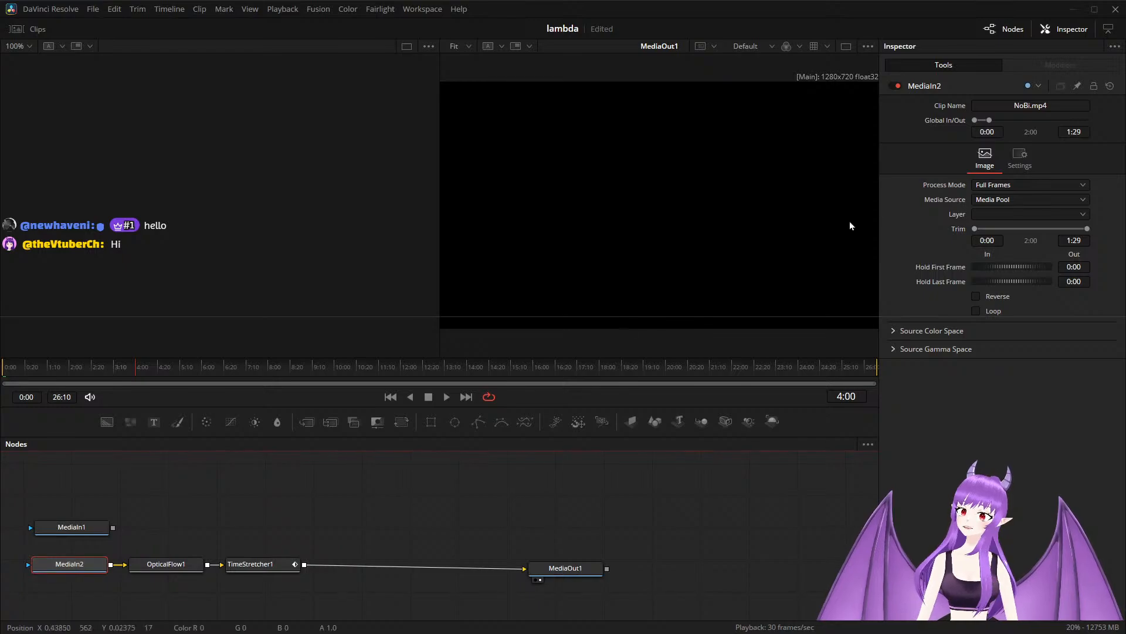
# Set TimeStretcher1's Source Time to 1:27 at the current playhead position.
pyautogui.click(264, 565)
pyautogui.click(1084, 138)
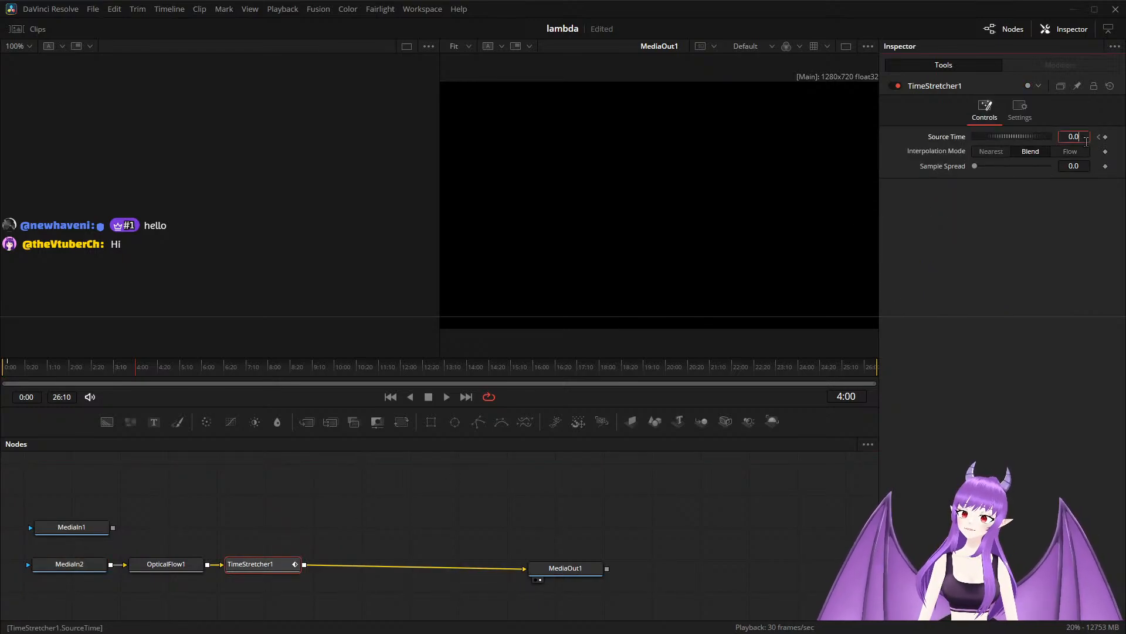
pyautogui.press('BackSpace')
pyautogui.press('BackSpace')
pyautogui.press('BackSpace')
pyautogui.write('1')
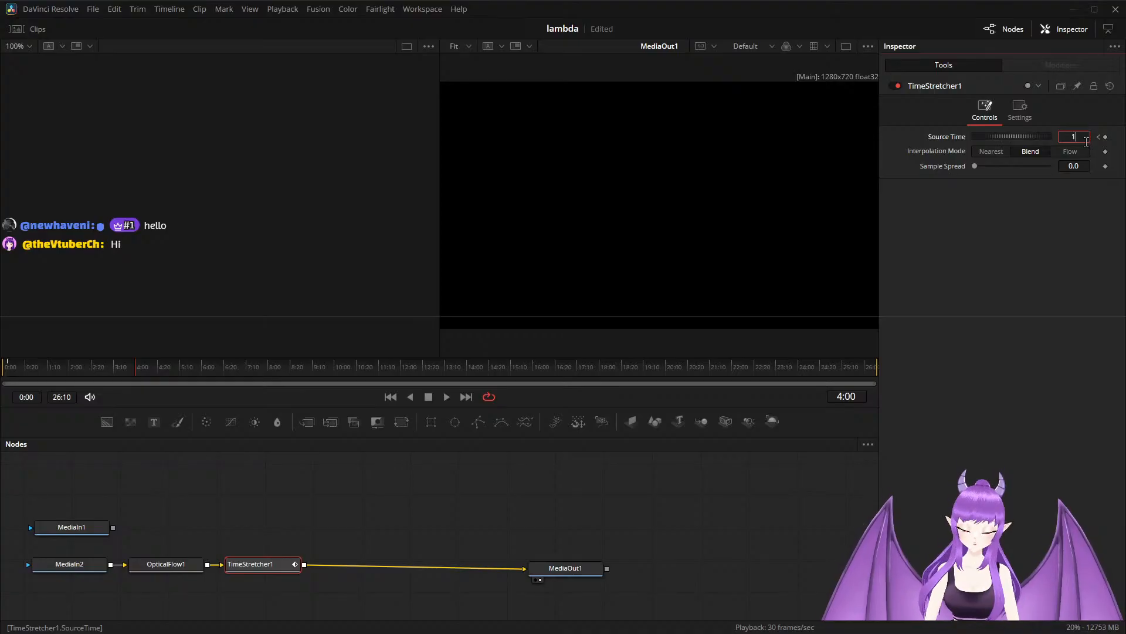
pyautogui.write(':27')
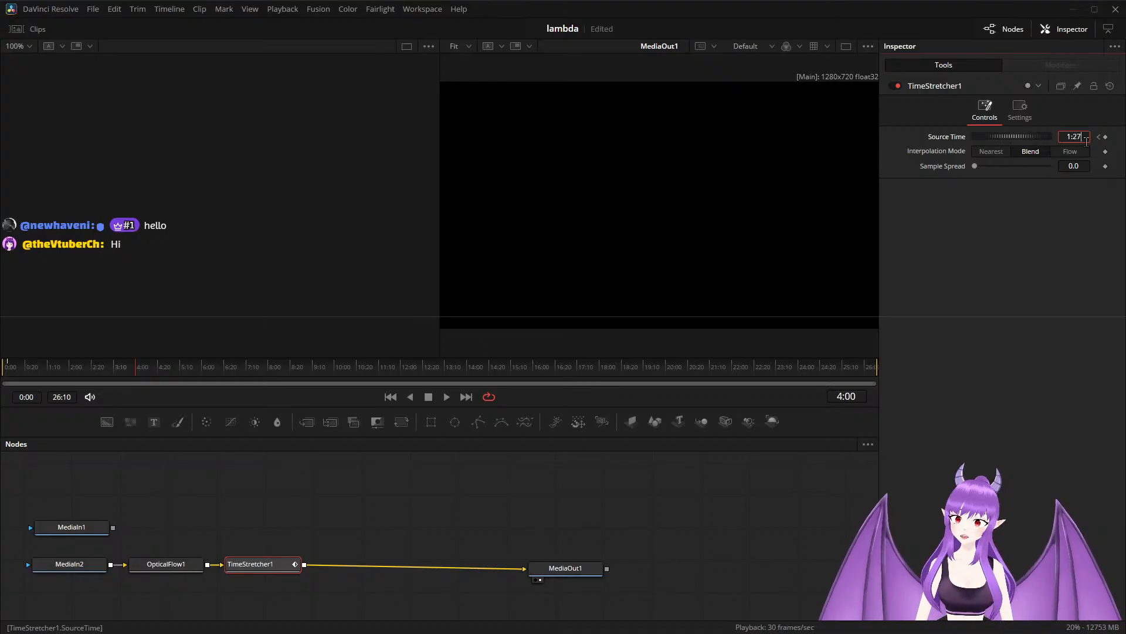
pyautogui.press('Tab')
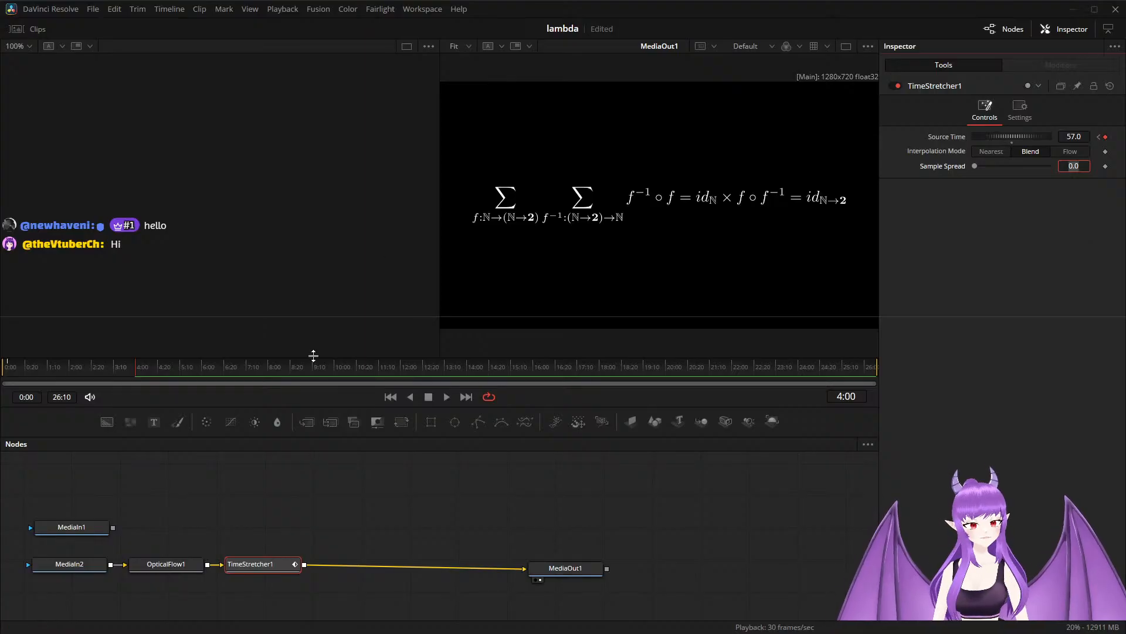
# Make more room ahead of MediaOut1 and insert a Merge node between TimeStretcher1 and MediaOut1.
pyautogui.click(584, 569)
pyautogui.moveTo(584, 570); pyautogui.dragTo(670, 567)
pyautogui.click(257, 566)
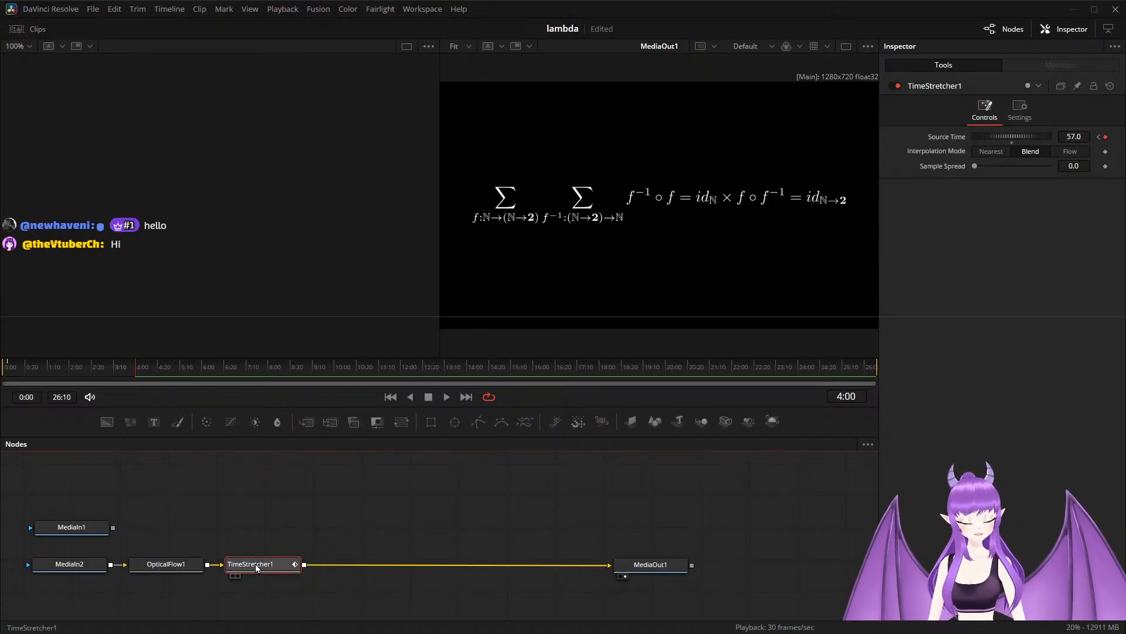
pyautogui.hotkey('shift', 'space')
pyautogui.write('merge')
pyautogui.press('Return')
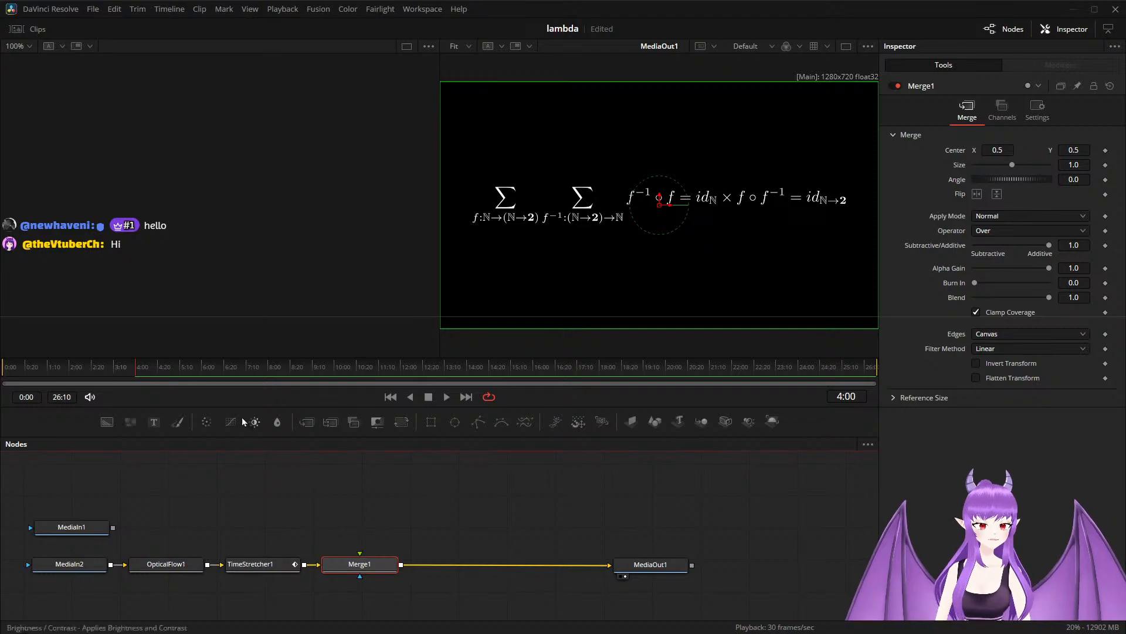
# Play back the time-stretched animation from 0:00 and park the playhead at 6:00.
pyautogui.moveTo(133, 368); pyautogui.dragTo(1, 381)
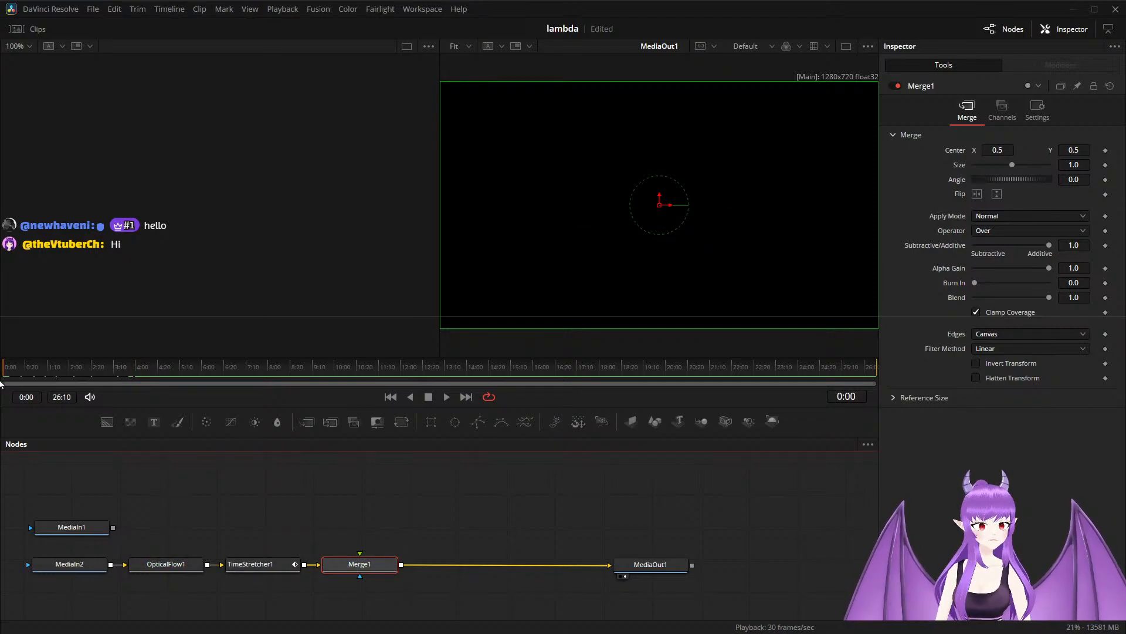
pyautogui.click(340, 480)
pyautogui.press('space')
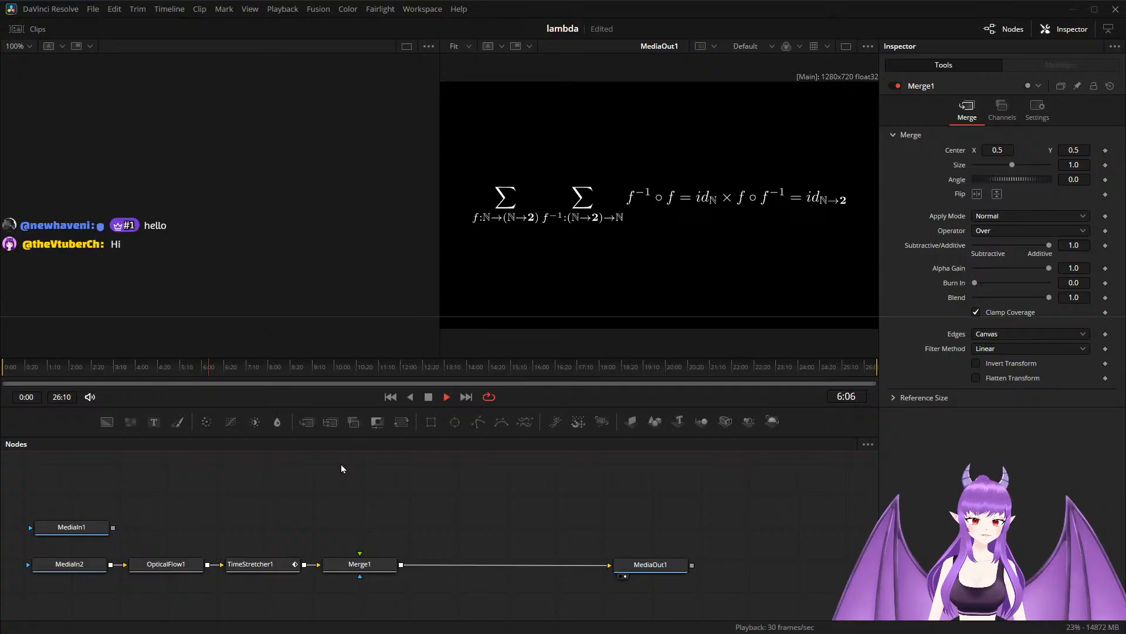
pyautogui.press('space')
pyautogui.moveTo(213, 371); pyautogui.dragTo(201, 374)
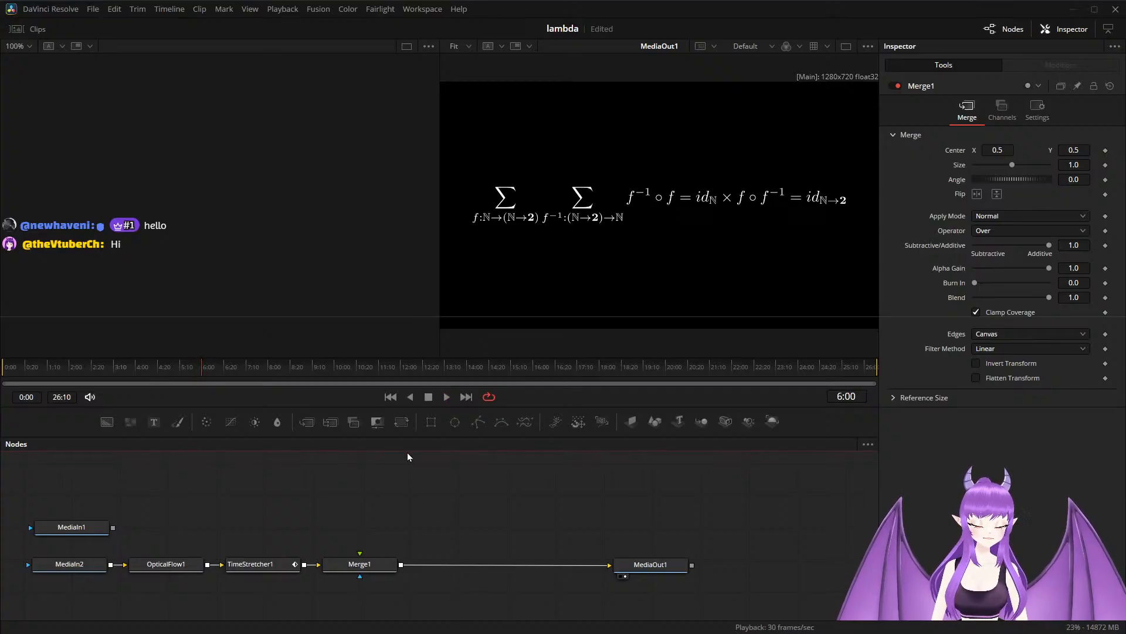
# Add an sRender node below Merge1 and connect its output to Merge1's foreground input.
pyautogui.scroll(-1, 400, 507)
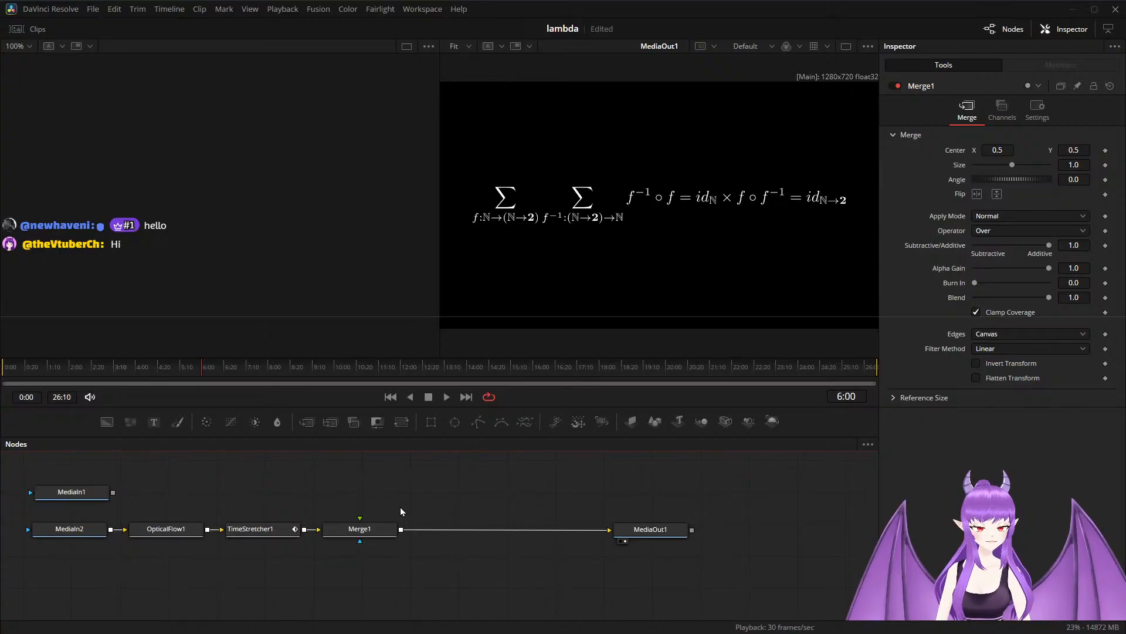
pyautogui.scroll(-2, 374, 578)
pyautogui.scroll(-1, 431, 593)
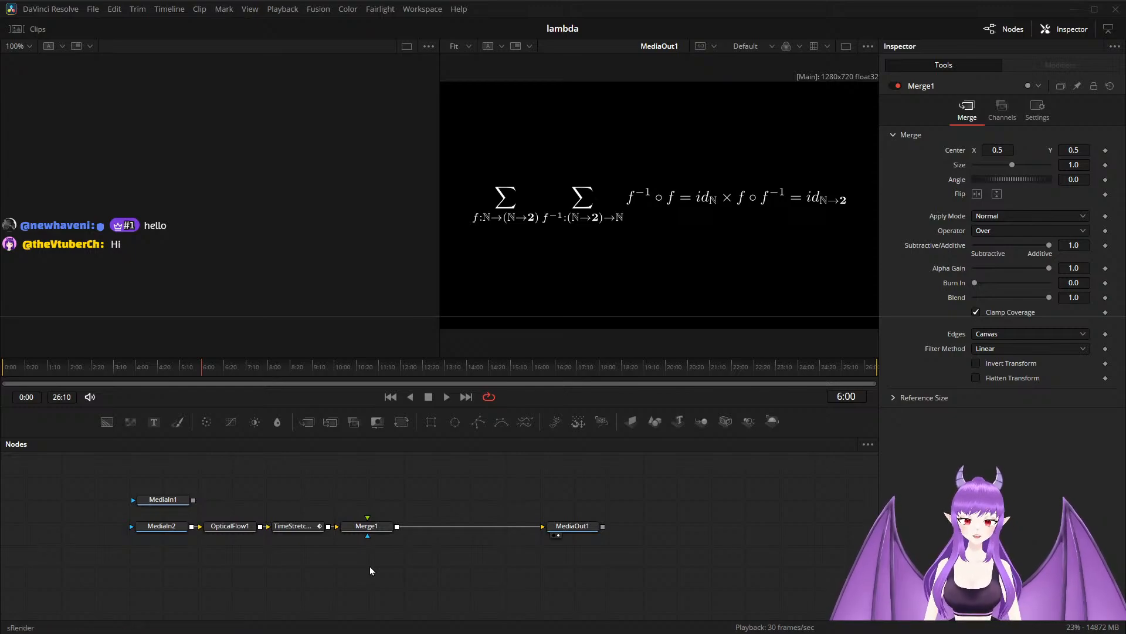
pyautogui.press('Return')
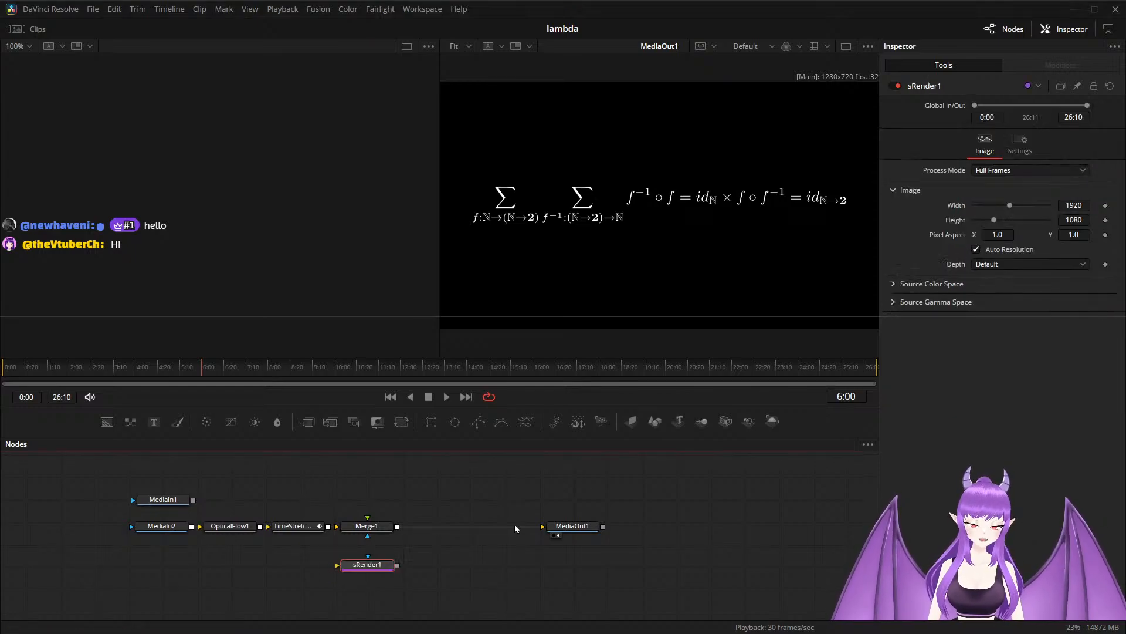
pyautogui.moveTo(380, 567); pyautogui.dragTo(368, 531)
pyautogui.scroll(-1, 418, 568)
pyautogui.moveTo(447, 576); pyautogui.dragTo(438, 523)
pyautogui.scroll(2, 425, 532)
pyautogui.moveTo(343, 511); pyautogui.dragTo(402, 540)
# Add an sMerge node beside sRender1 and connect its output to sRender1's input.
pyautogui.click(390, 571)
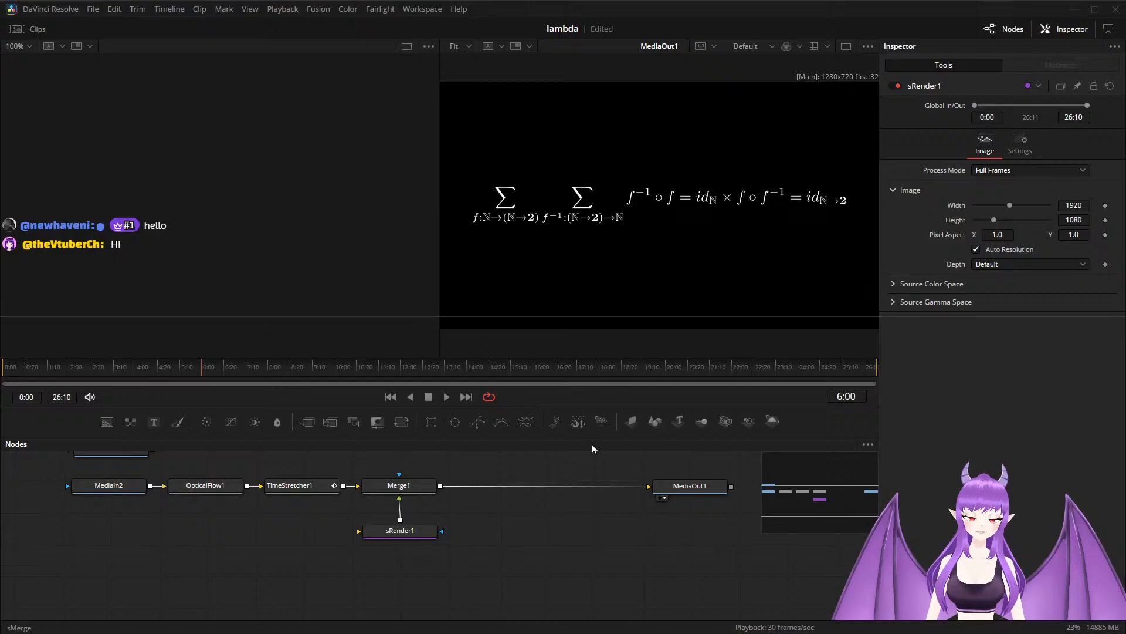
pyautogui.click(602, 423)
pyautogui.moveTo(410, 571); pyautogui.dragTo(412, 531)
pyautogui.moveTo(372, 564); pyautogui.dragTo(488, 582)
# Add an sRectangle node ahead of sMerge1 and connect it to sMerge1's input.
pyautogui.click(426, 564)
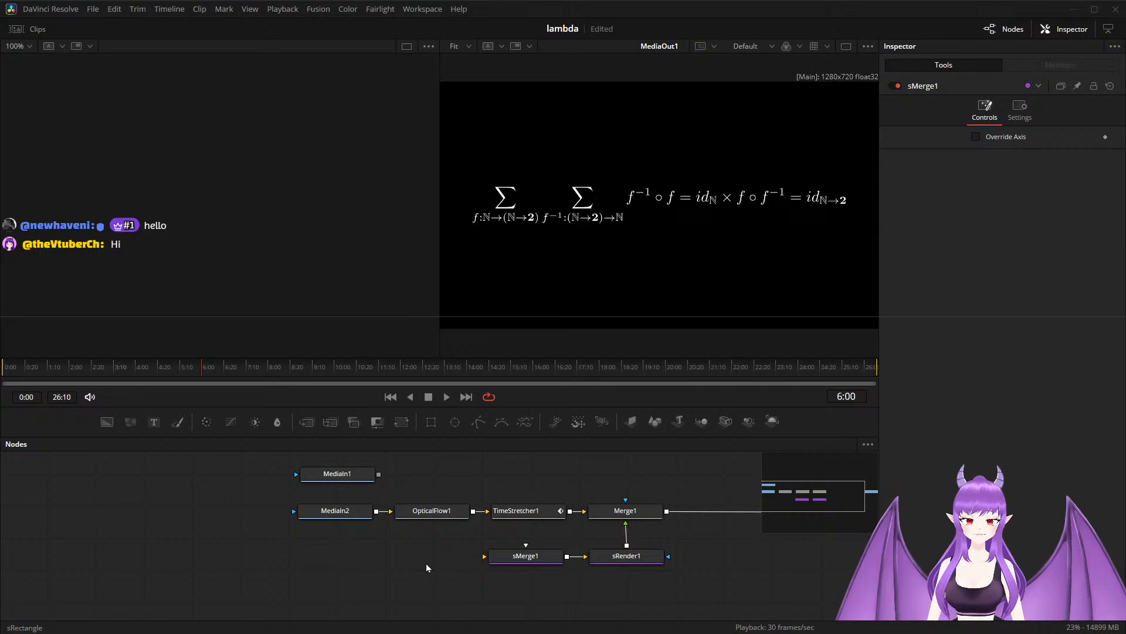
pyautogui.click(604, 449)
pyautogui.moveTo(409, 564)
pyautogui.mouseDown()
pyautogui.moveTo(484, 556)
pyautogui.moveTo(425, 560)
pyautogui.mouseUp()
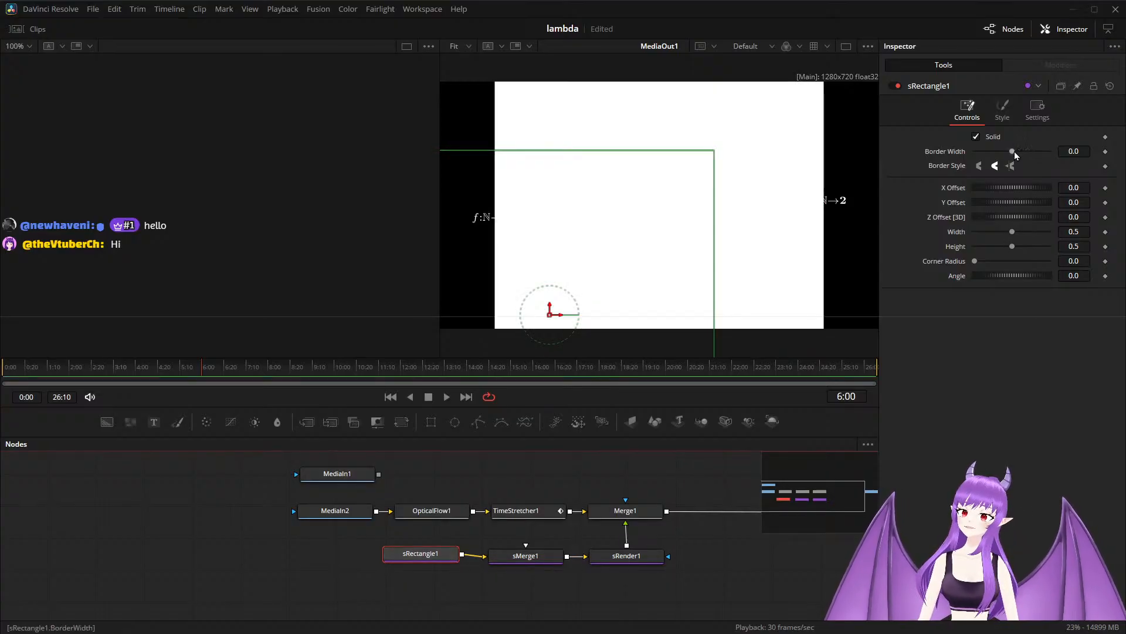
# Make the rectangle an unfilled outline with a 0.01 border width and offset it to about X -0.06, Y 0.173.
pyautogui.click(976, 136)
pyautogui.moveTo(1015, 153); pyautogui.dragTo(1018, 153)
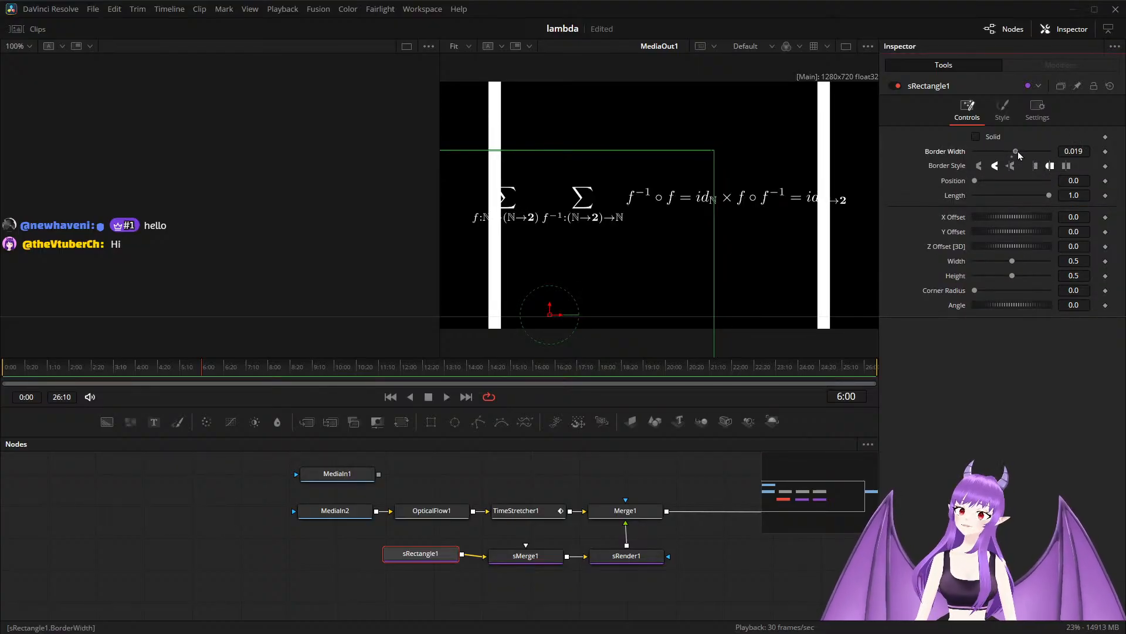
pyautogui.moveTo(1018, 151); pyautogui.dragTo(1015, 151)
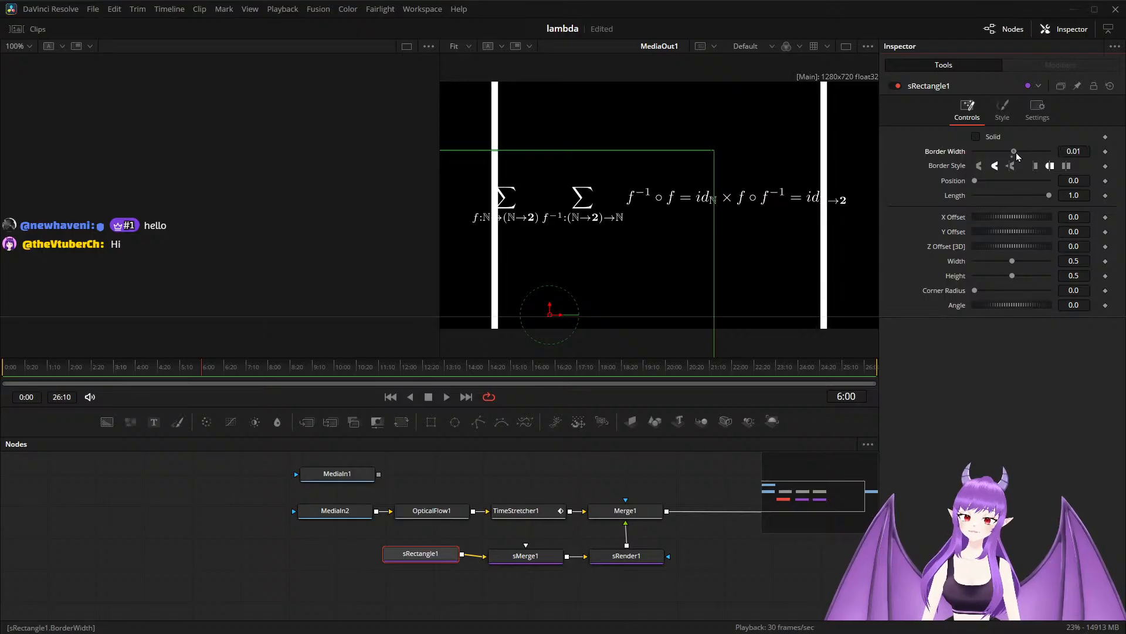
pyautogui.scroll(-1, 685, 255)
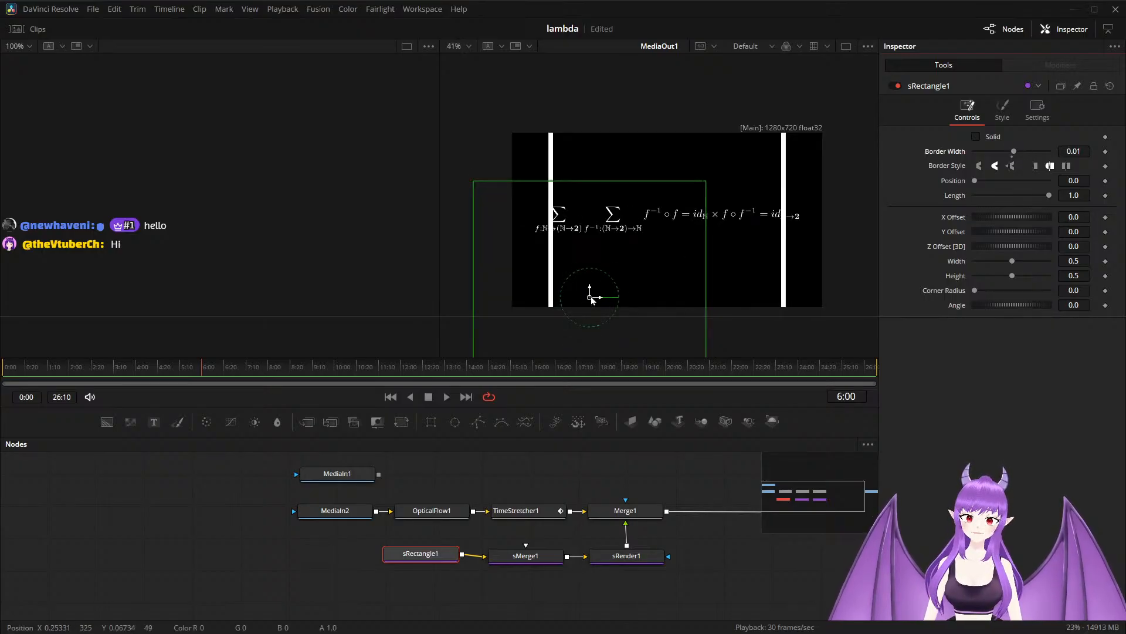
pyautogui.moveTo(590, 294); pyautogui.dragTo(571, 223)
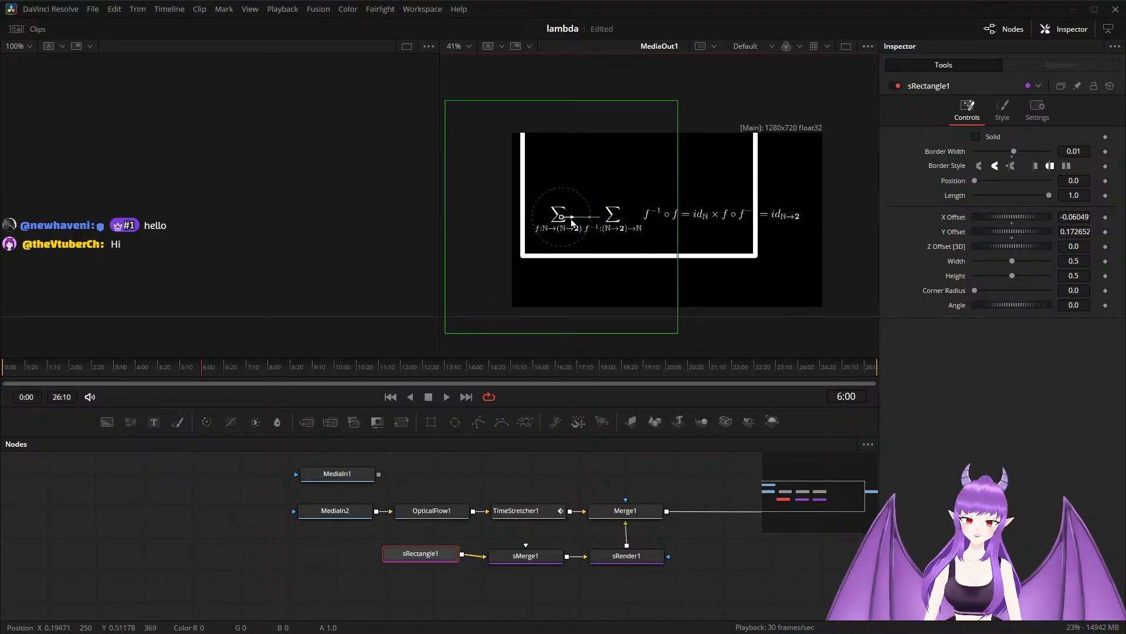
pyautogui.click(411, 556)
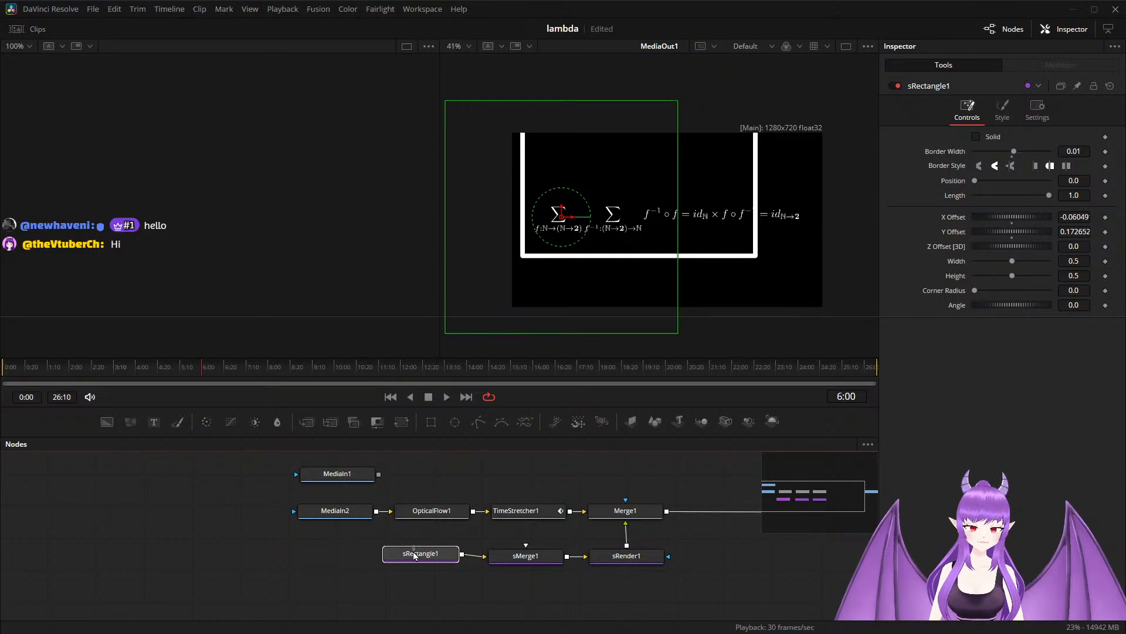
# Try to reduce Merge1's size to 0.672 and lower its center to about Y 0.396.
pyautogui.click(630, 509)
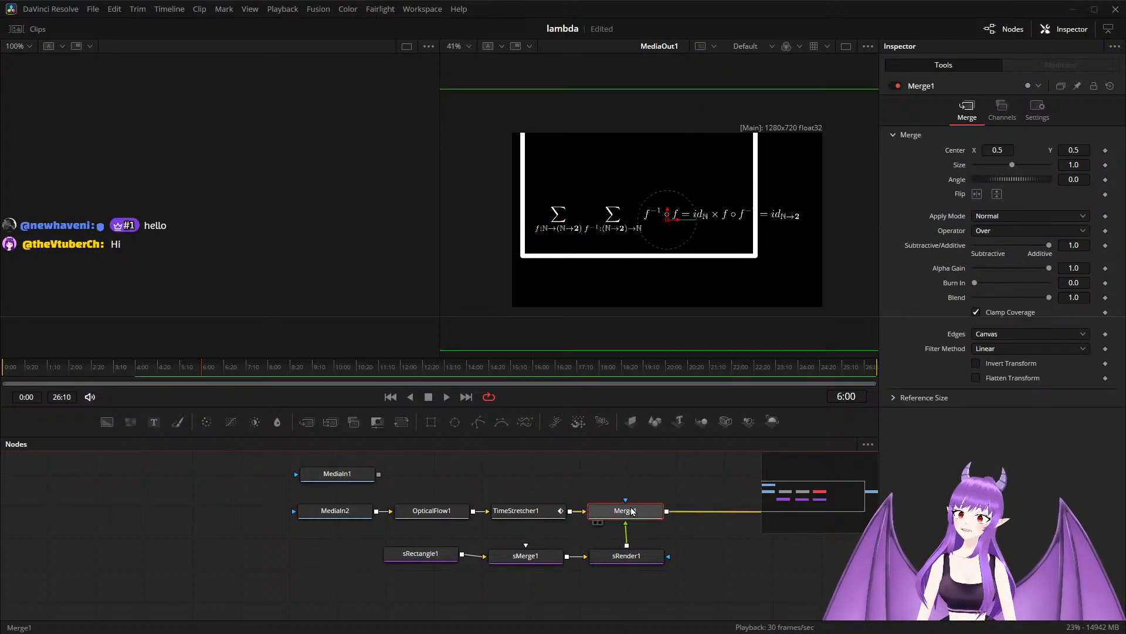
pyautogui.scroll(-2, 737, 223)
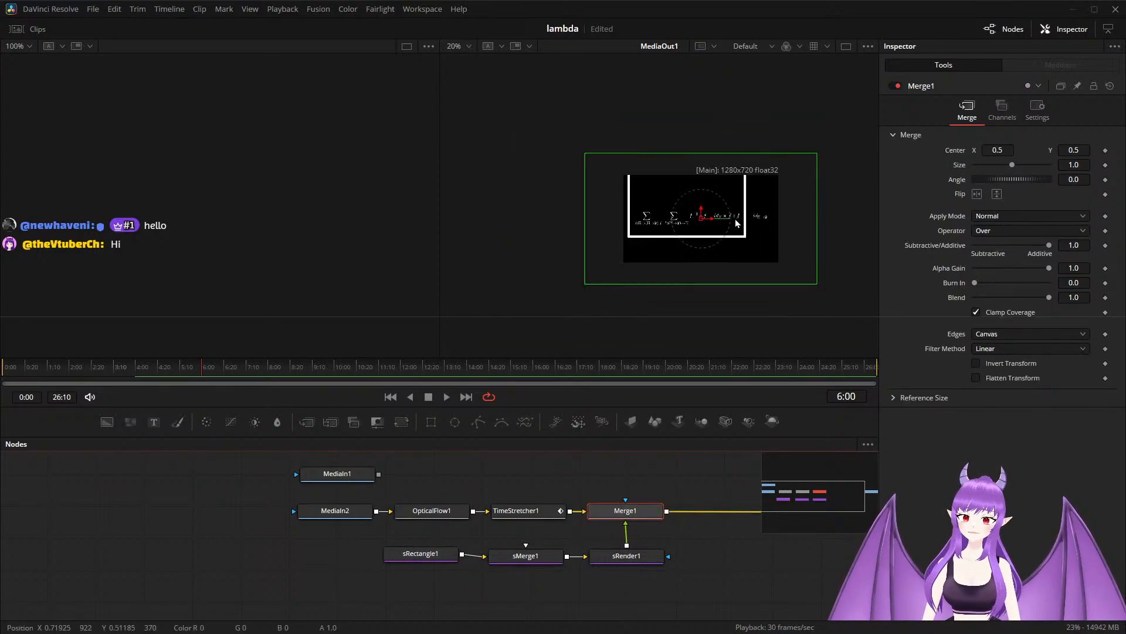
pyautogui.scroll(1, 806, 205)
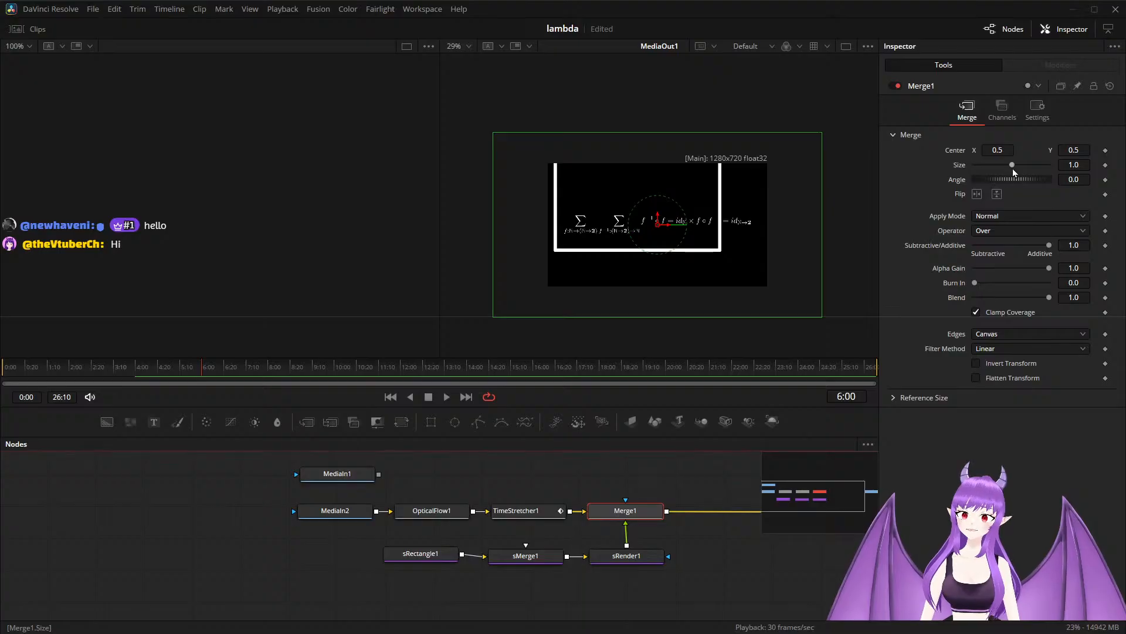
pyautogui.moveTo(1012, 168); pyautogui.dragTo(996, 166)
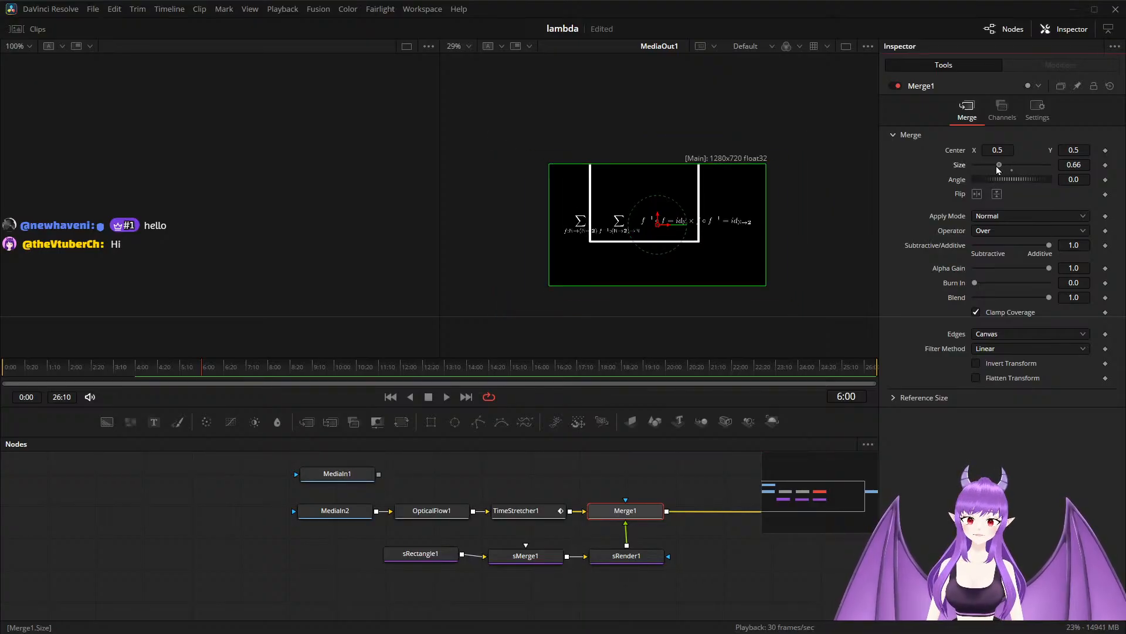
pyautogui.moveTo(996, 167); pyautogui.dragTo(1001, 162)
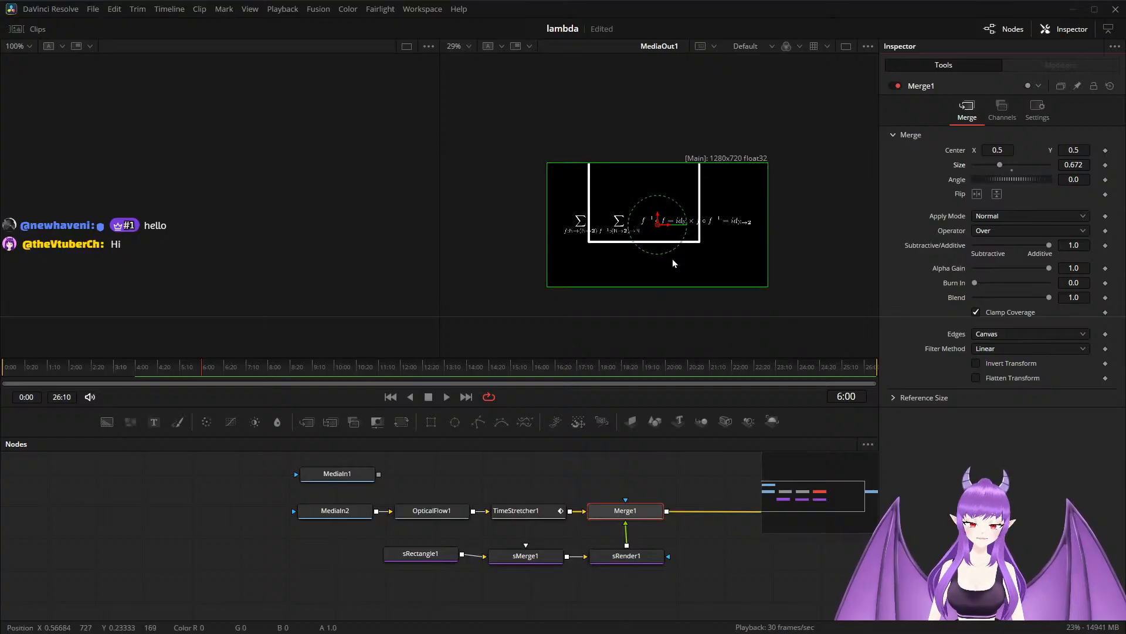
pyautogui.scroll(1, 673, 259)
pyautogui.moveTo(656, 209); pyautogui.dragTo(650, 227)
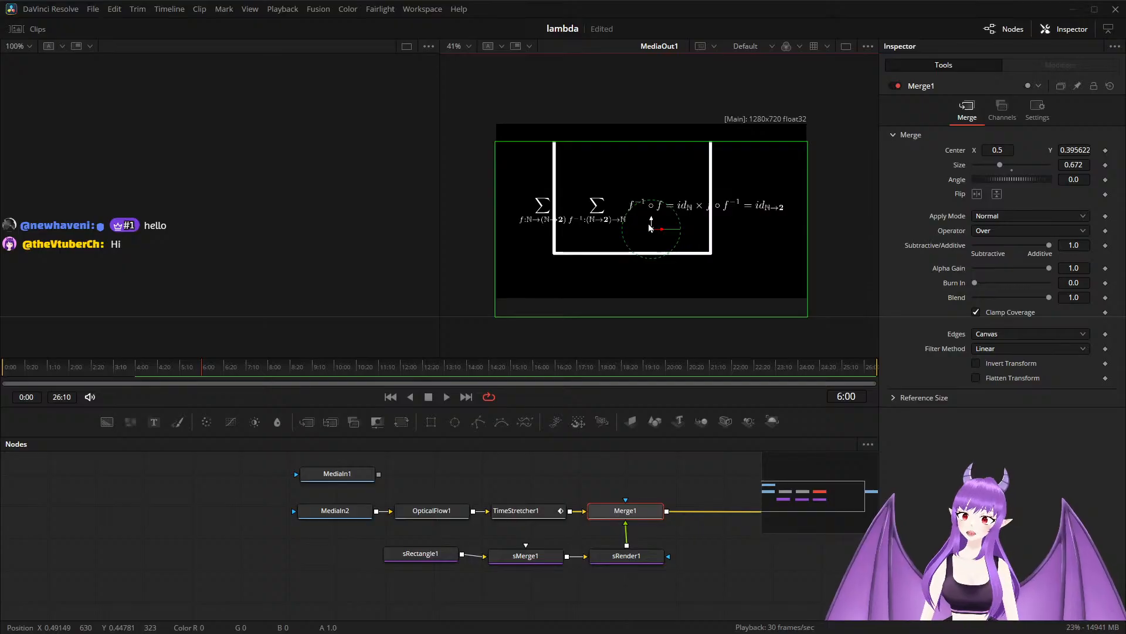
# Undo Merge1's repositioning and resizing, and lower its center to about Y 0.258 at full size.
pyautogui.hotkey('ctrl', 'z')
pyautogui.hotkey('ctrl', 'z')
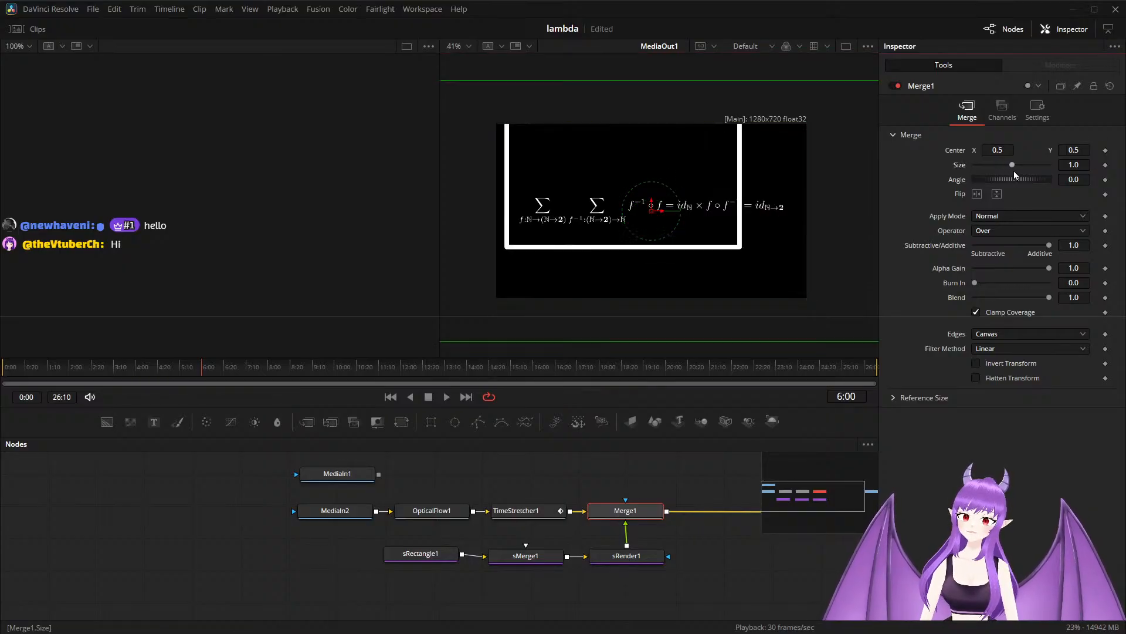
pyautogui.moveTo(651, 204); pyautogui.dragTo(649, 246)
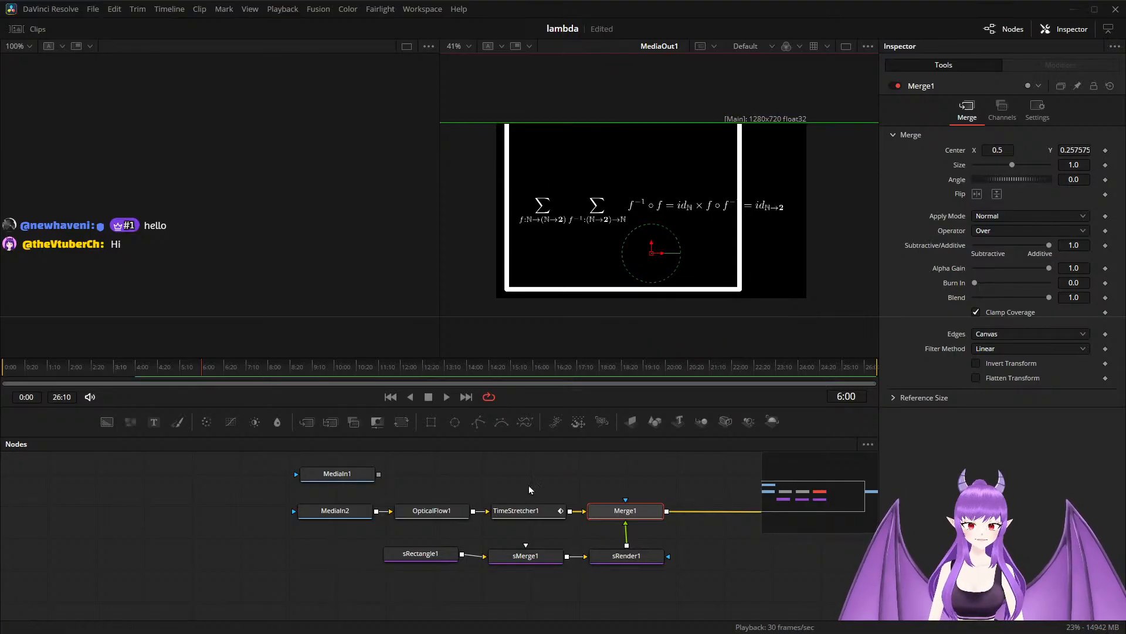
# Shrink sRectangle1 to about 0.047 wide and 0.11 high, and move it over the first summation symbol, at about X -0.234, Y 0.107.
pyautogui.click(429, 556)
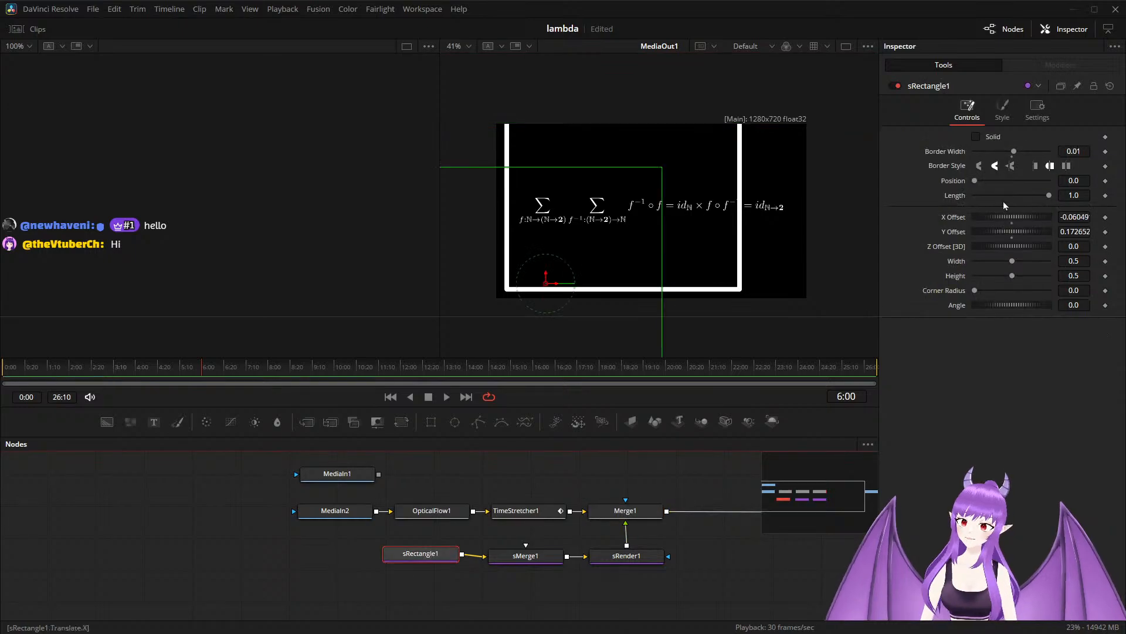
pyautogui.moveTo(1011, 267); pyautogui.dragTo(983, 267)
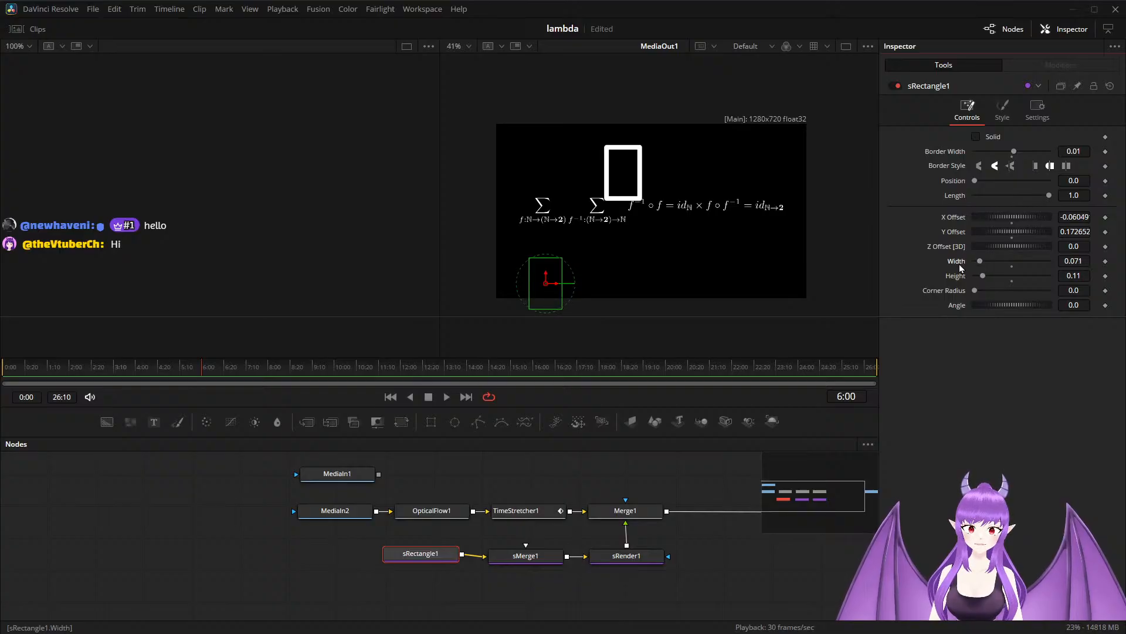
pyautogui.moveTo(546, 283); pyautogui.dragTo(477, 311)
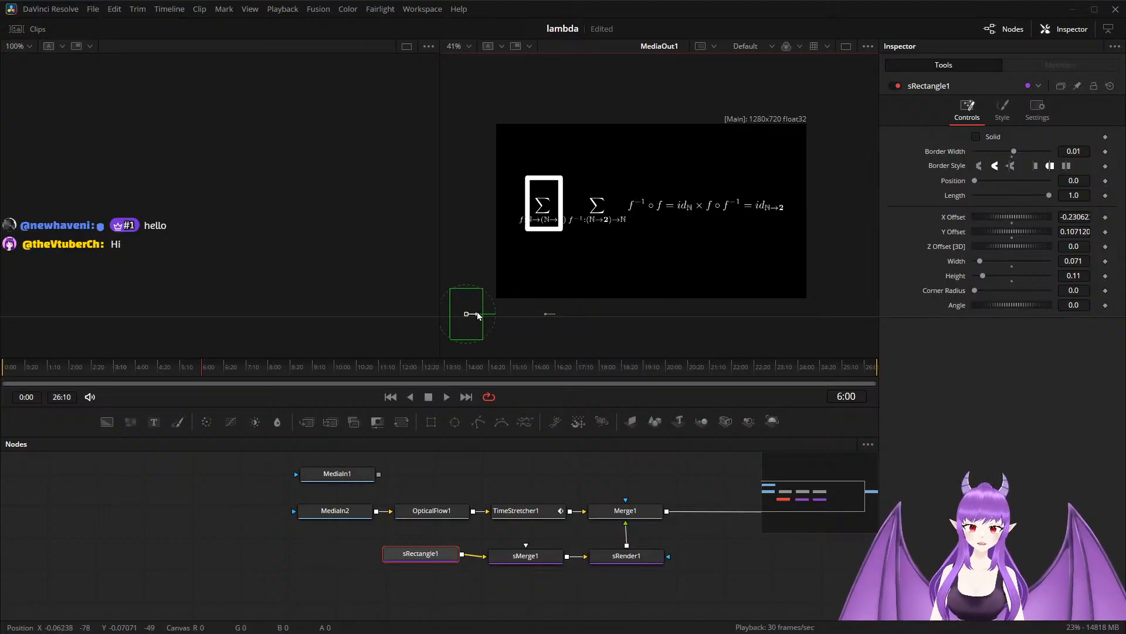
pyautogui.moveTo(980, 262); pyautogui.dragTo(978, 261)
pyautogui.moveTo(473, 317); pyautogui.dragTo(473, 315)
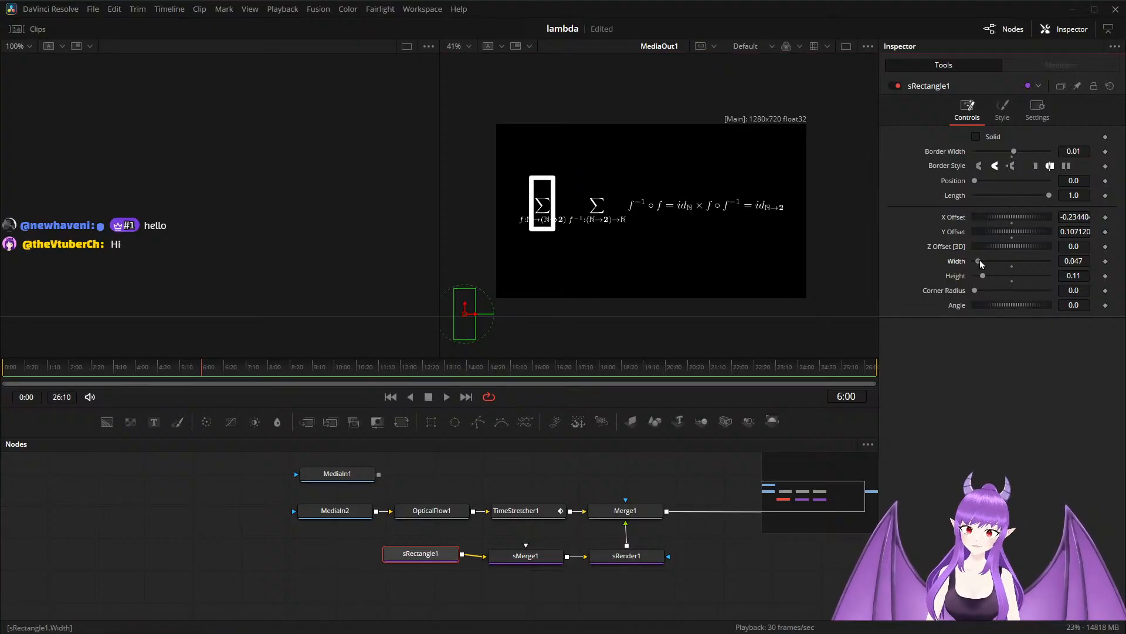
# Fit the rectangle around the first summation symbol with width 0.055, height 0.062, border width 0.0074 and Y offset about 0.102.
pyautogui.moveTo(980, 262); pyautogui.dragTo(981, 261)
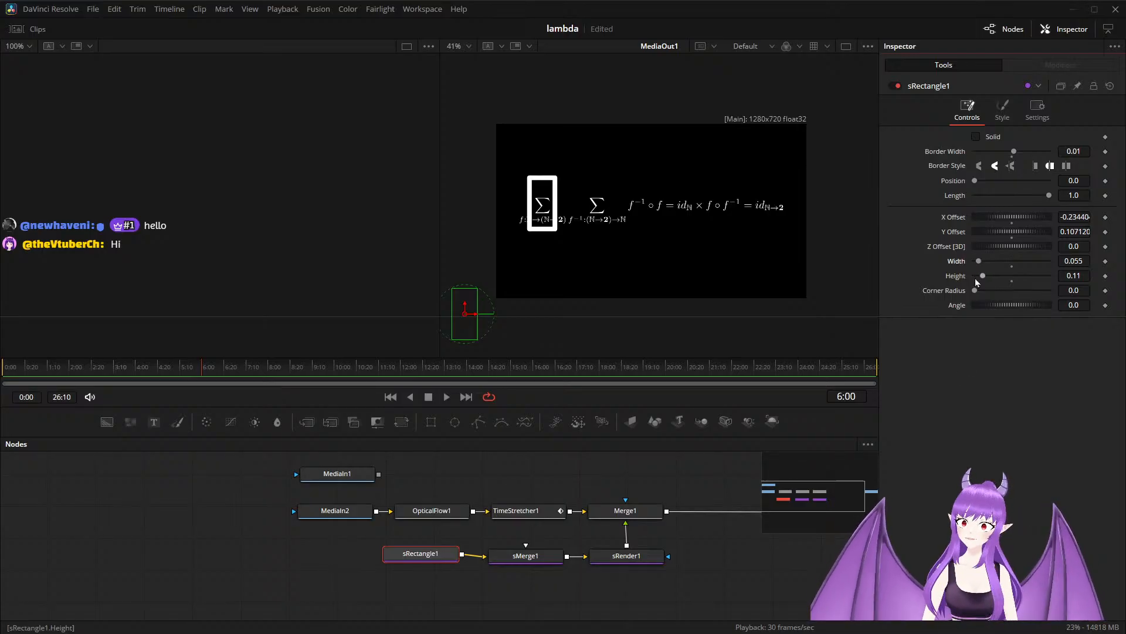
pyautogui.moveTo(982, 281); pyautogui.dragTo(980, 282)
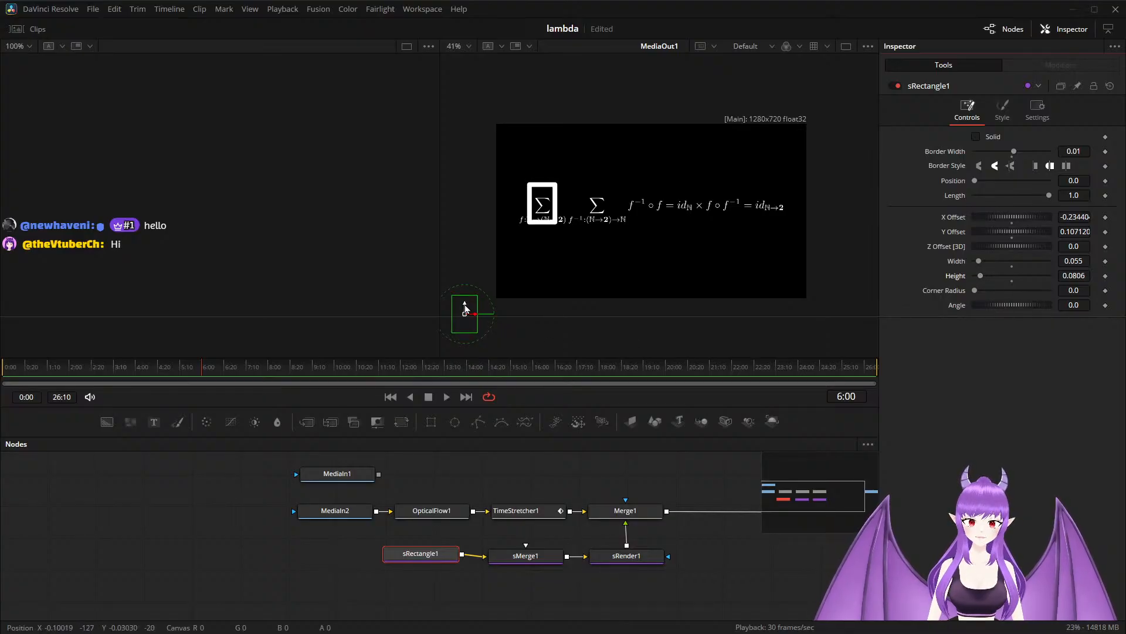
pyautogui.moveTo(466, 306); pyautogui.dragTo(466, 311)
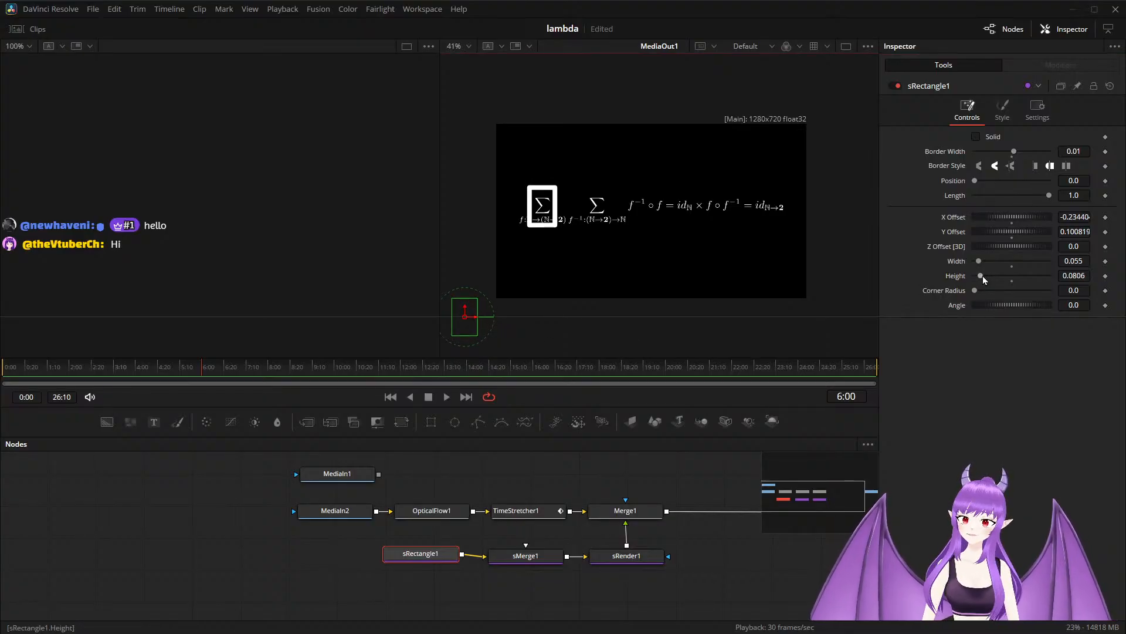
pyautogui.moveTo(982, 281); pyautogui.dragTo(992, 277)
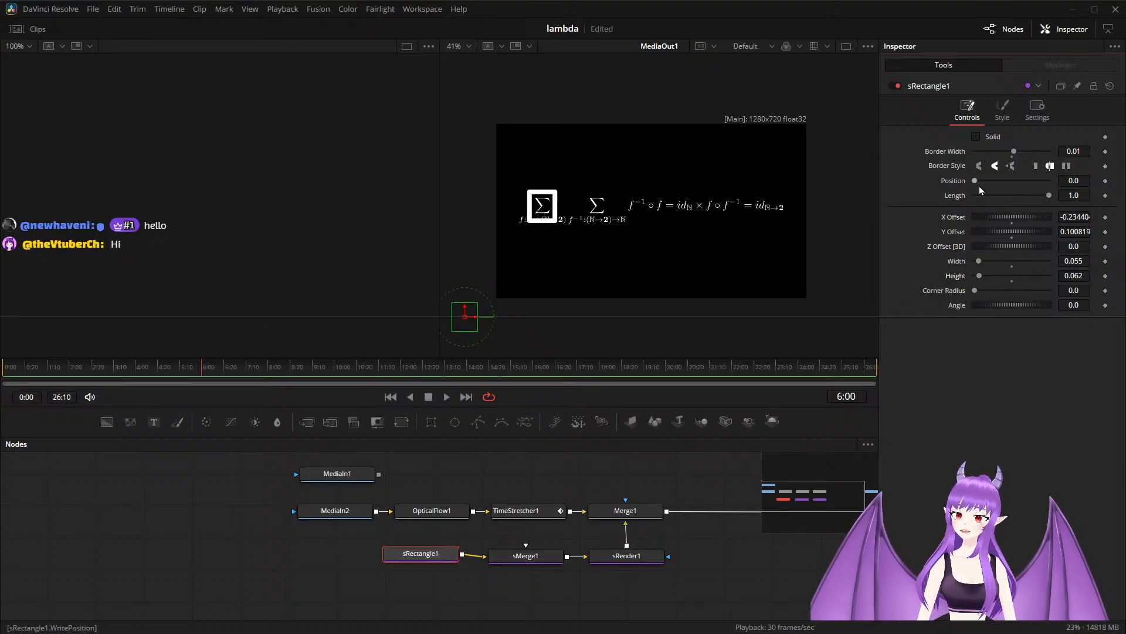
pyautogui.moveTo(1013, 150); pyautogui.dragTo(1010, 164)
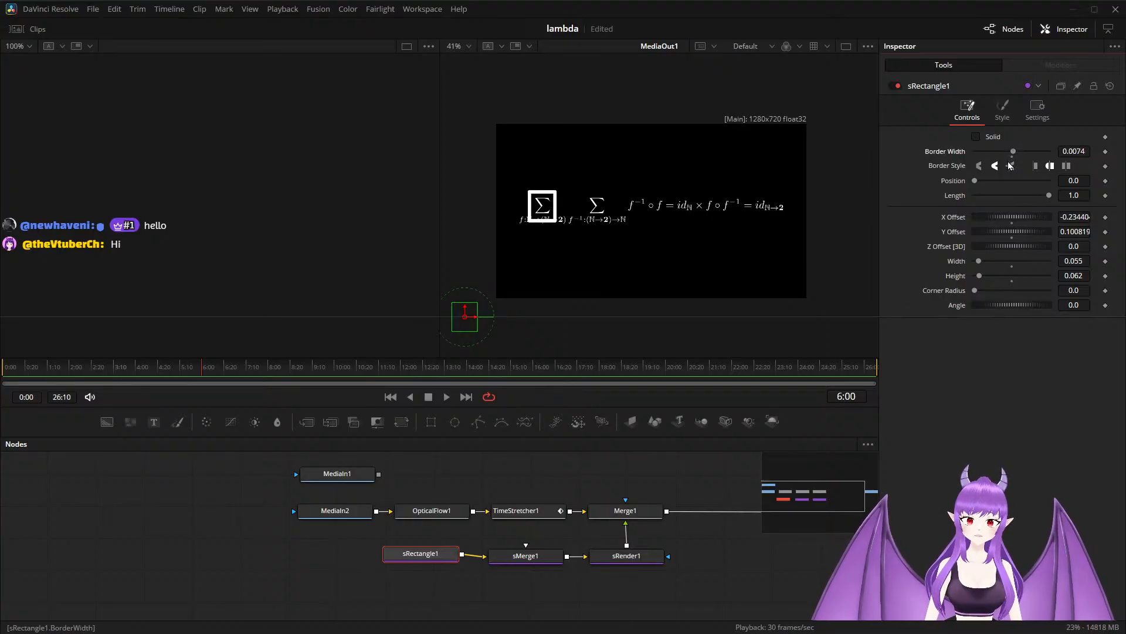
pyautogui.moveTo(465, 310); pyautogui.dragTo(464, 309)
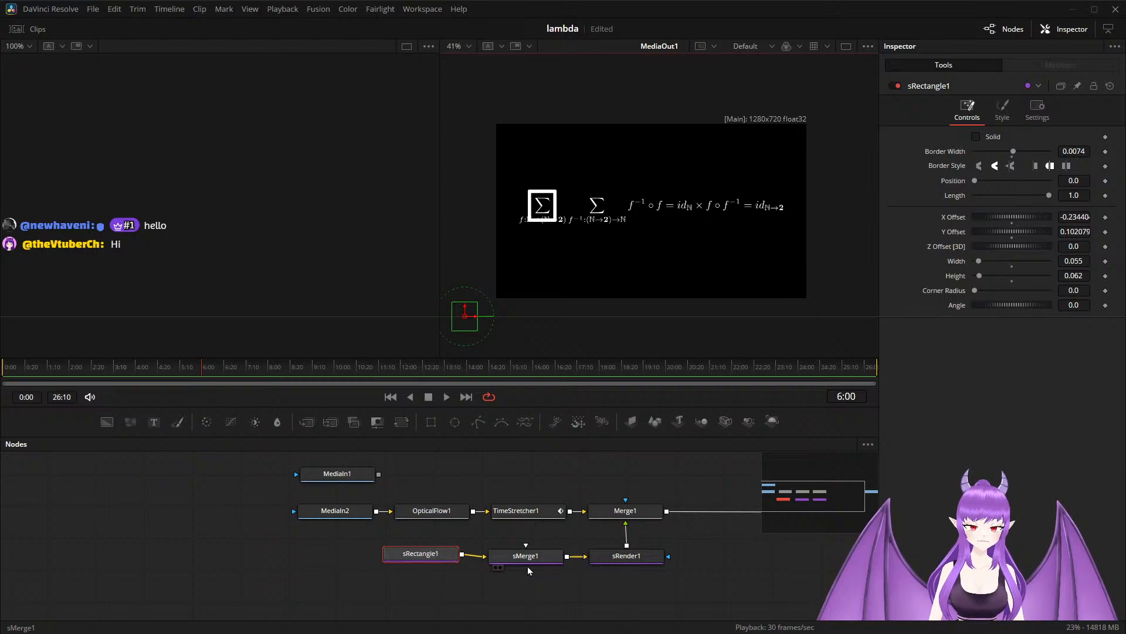
# Color the rectangle outline magenta by setting sRectangle1's green value to 0.25.
pyautogui.click(428, 562)
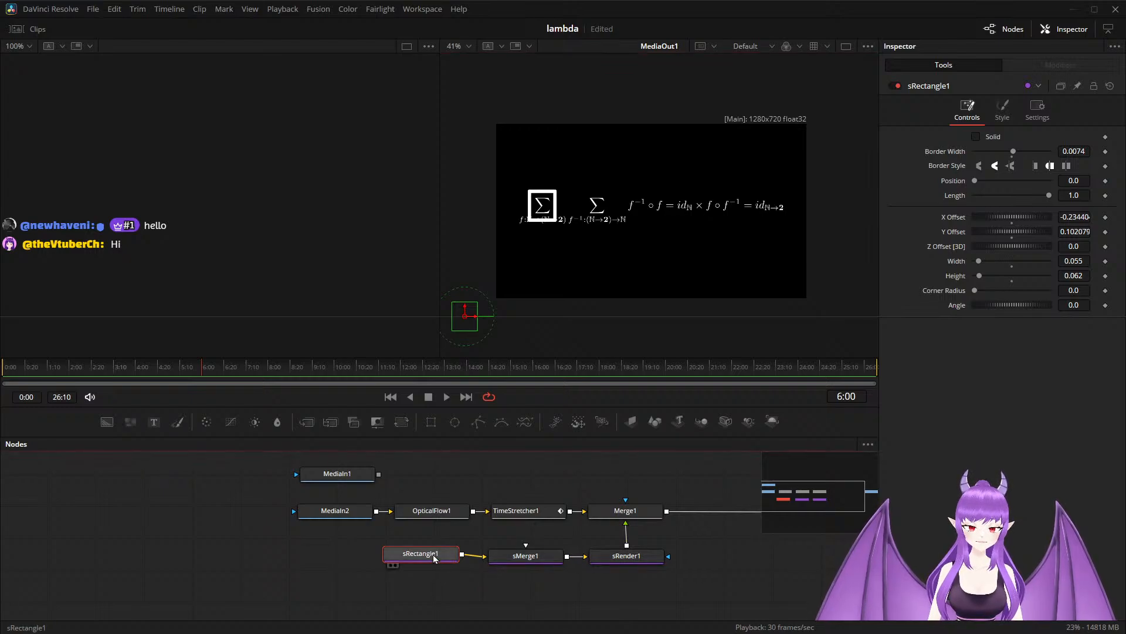
pyautogui.click(1002, 109)
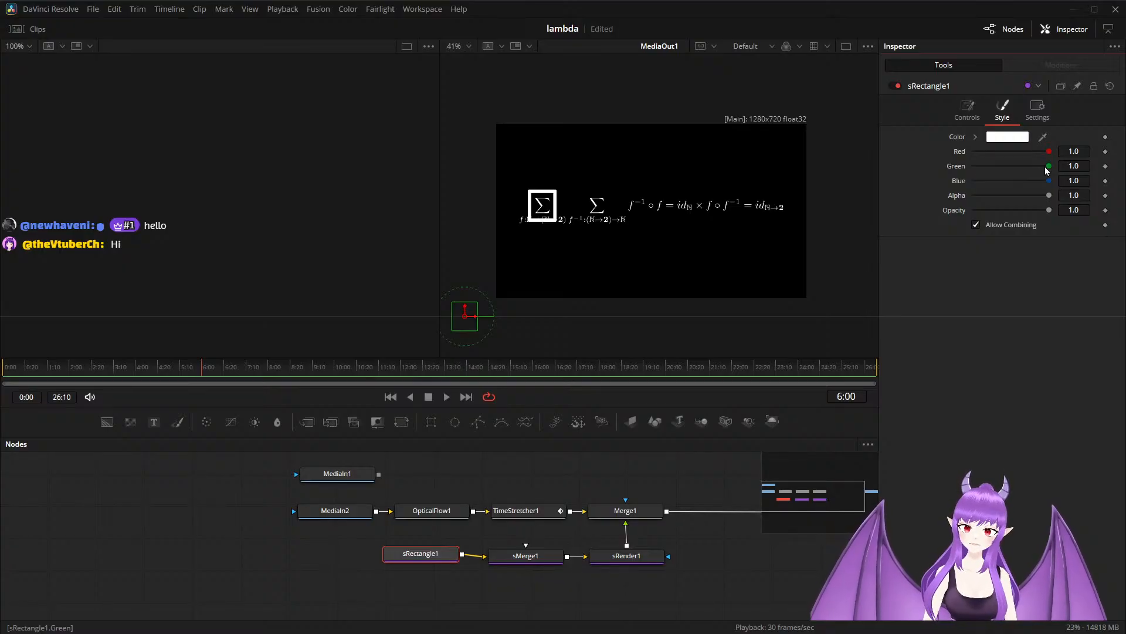
pyautogui.moveTo(1050, 168); pyautogui.dragTo(992, 177)
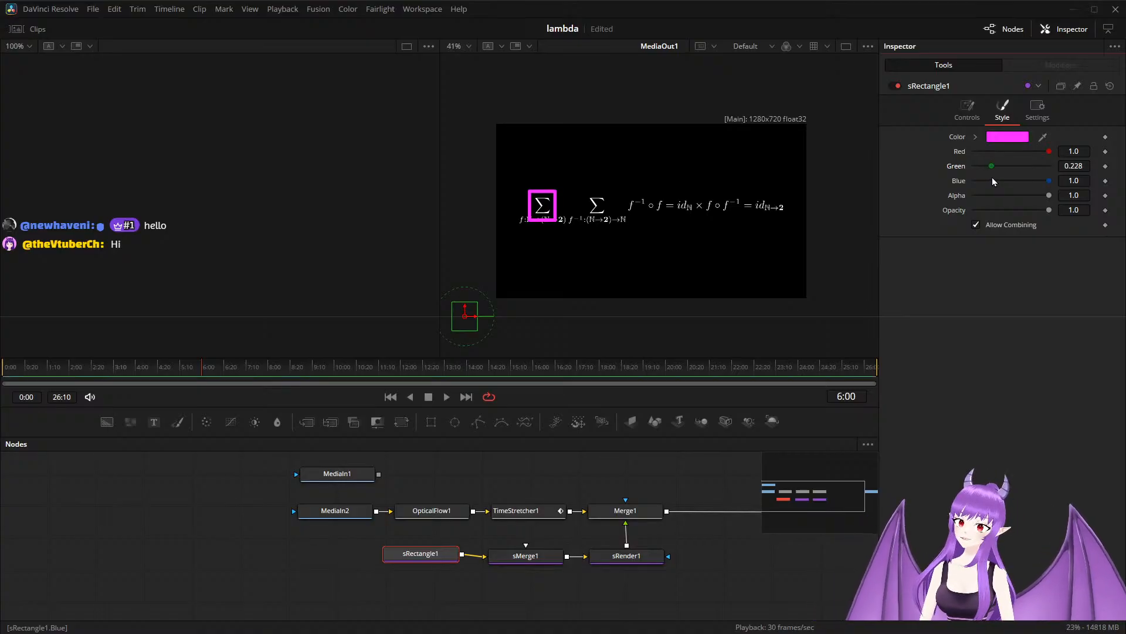
pyautogui.click(1086, 167)
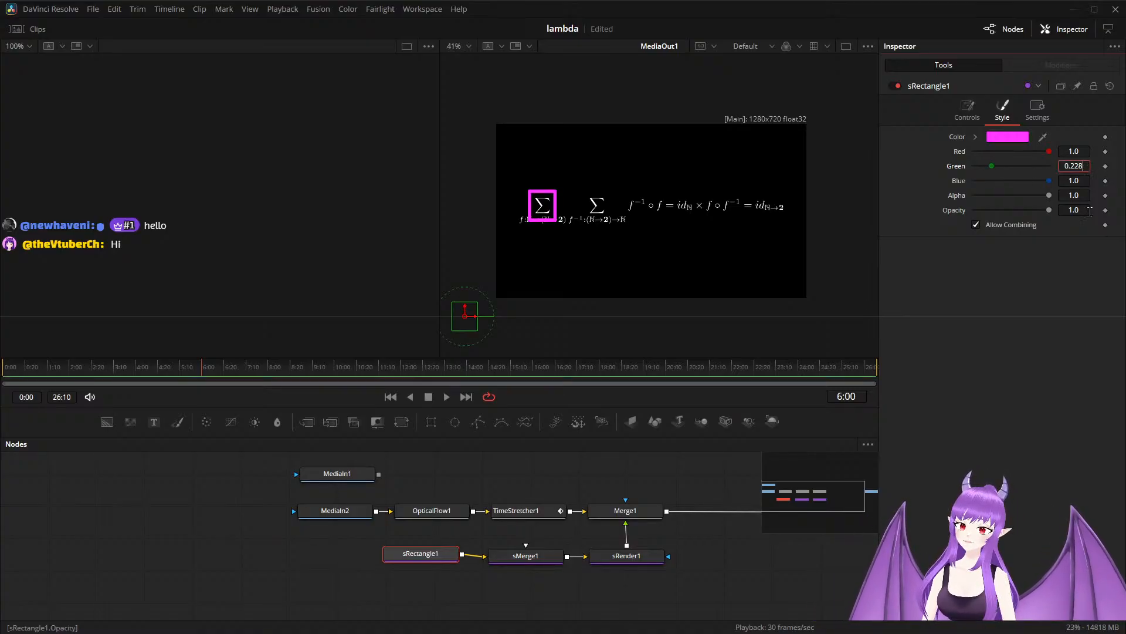
pyautogui.press('BackSpace')
pyautogui.press('BackSpace')
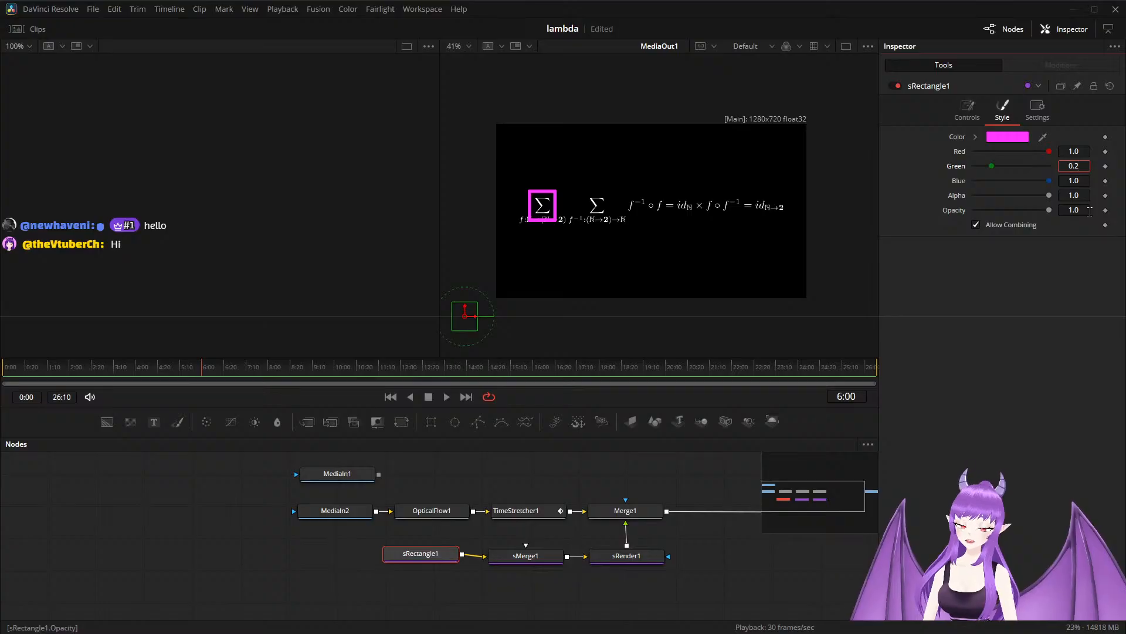
pyautogui.write('5')
pyautogui.press('Tab')
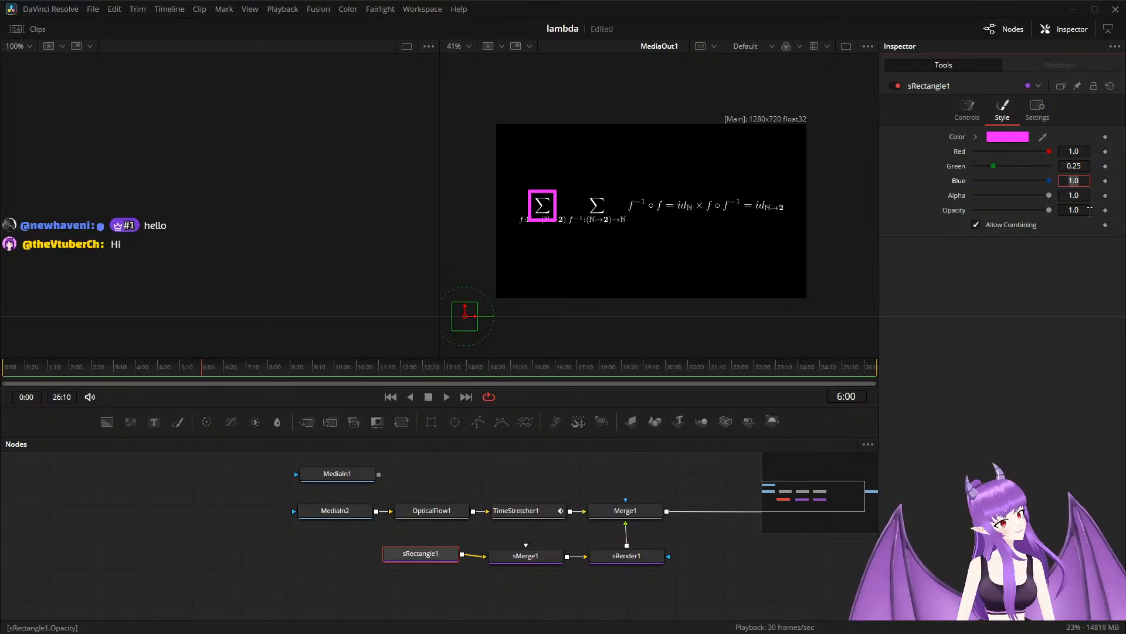
# Insert an sTransform node after sRectangle1, place it below, and also connect sRectangle1 directly to sMerge1 to get a second copy.
pyautogui.moveTo(433, 558); pyautogui.dragTo(322, 558)
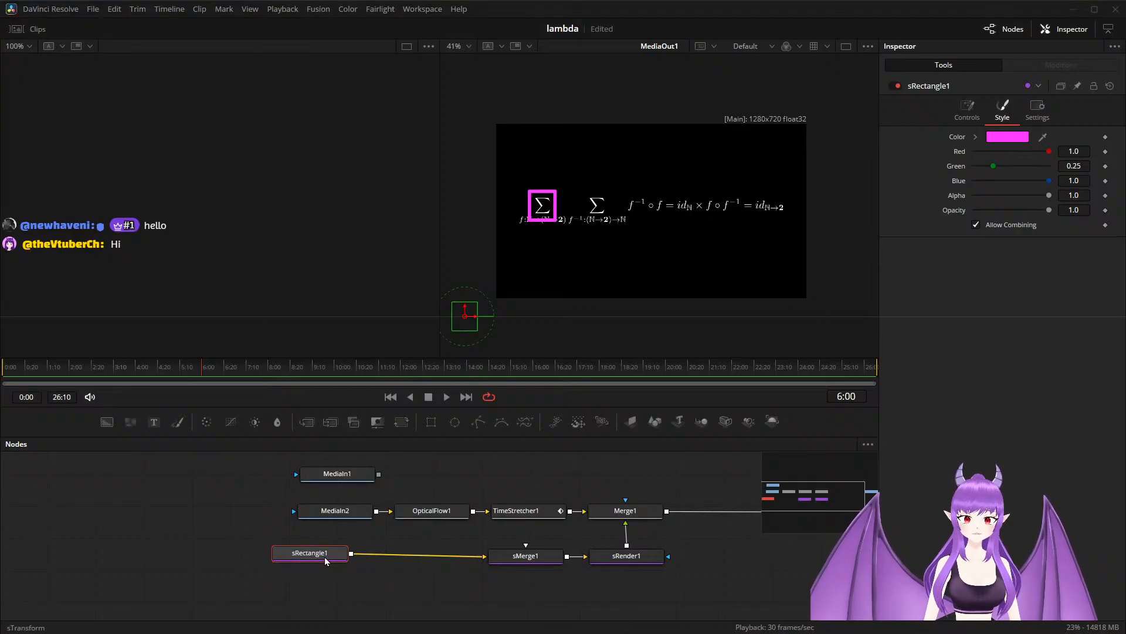
pyautogui.click(602, 422)
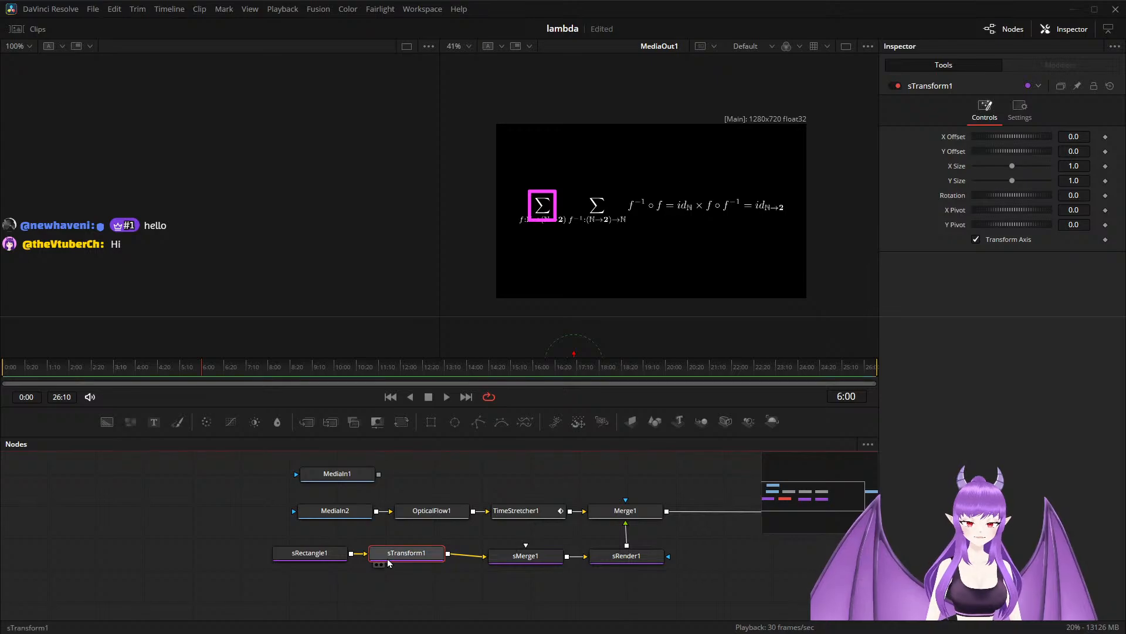
pyautogui.moveTo(388, 558); pyautogui.dragTo(325, 605)
pyautogui.moveTo(311, 554); pyautogui.dragTo(513, 554)
pyautogui.click(345, 601)
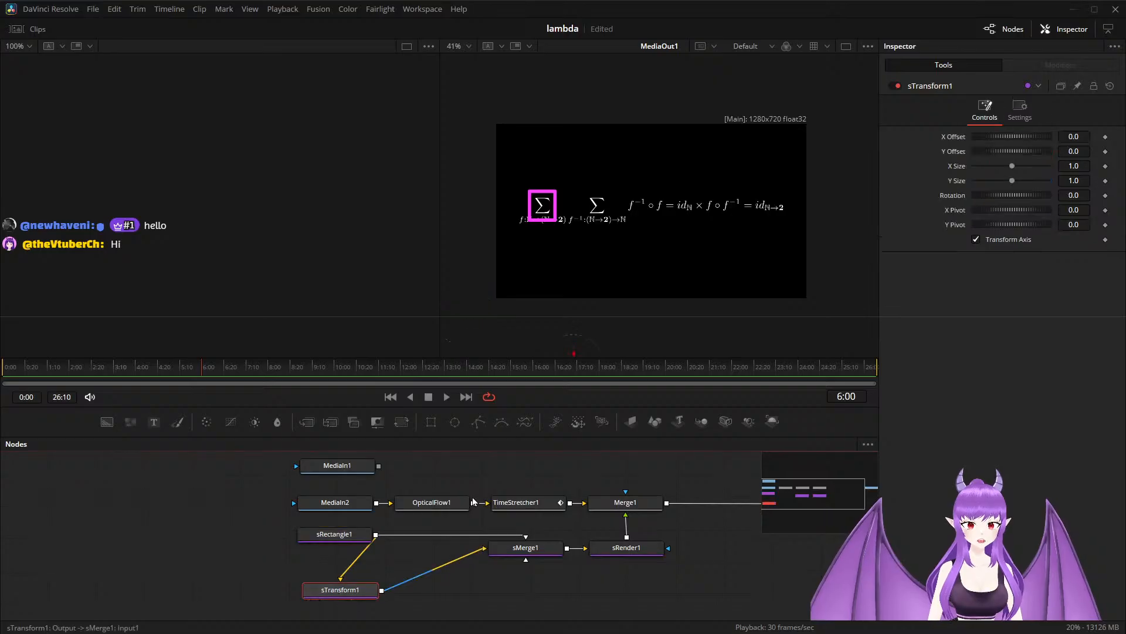
# Shift the transformed rectangle copy onto the second summation symbol with an X offset of about 0.118.
pyautogui.scroll(-2, 556, 266)
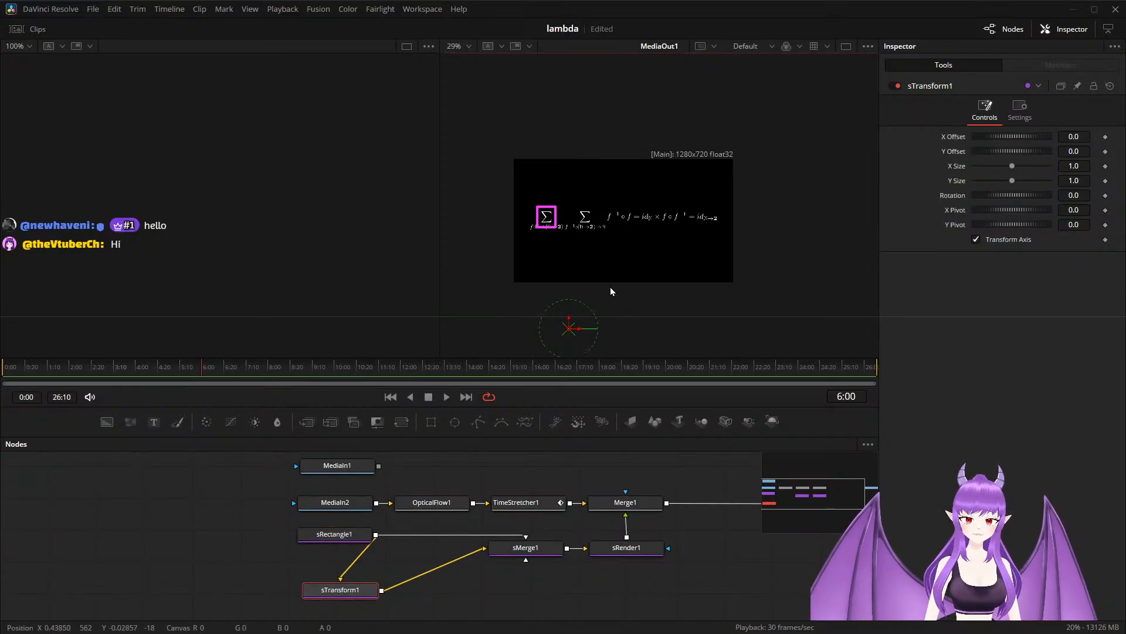
pyautogui.moveTo(577, 330); pyautogui.dragTo(617, 330)
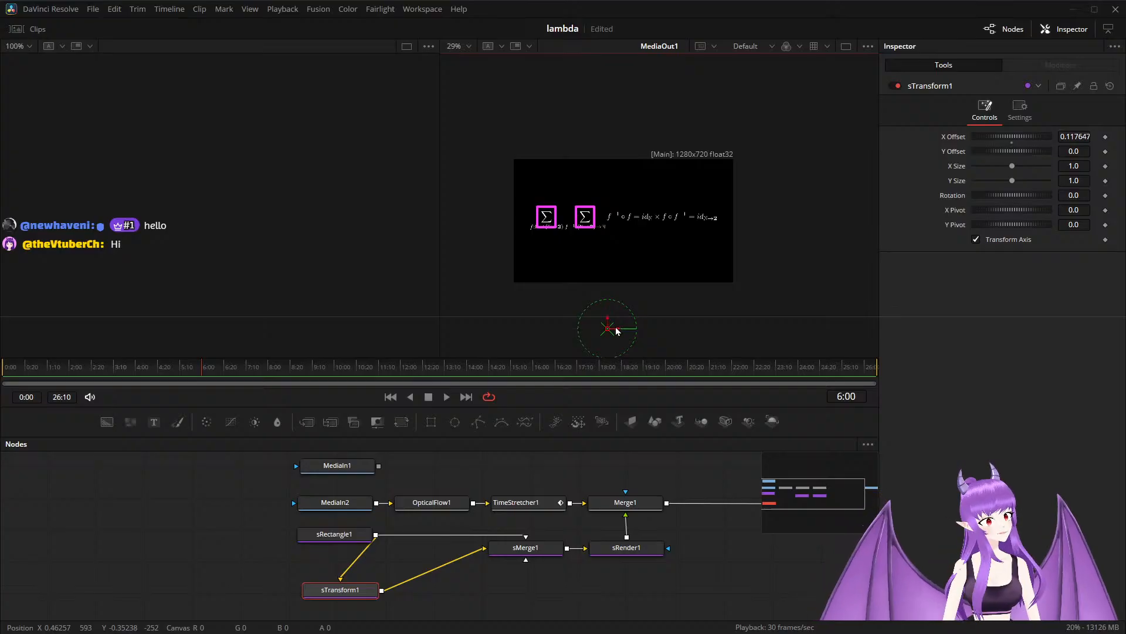
pyautogui.scroll(2, 569, 477)
pyautogui.moveTo(569, 478); pyautogui.dragTo(593, 475)
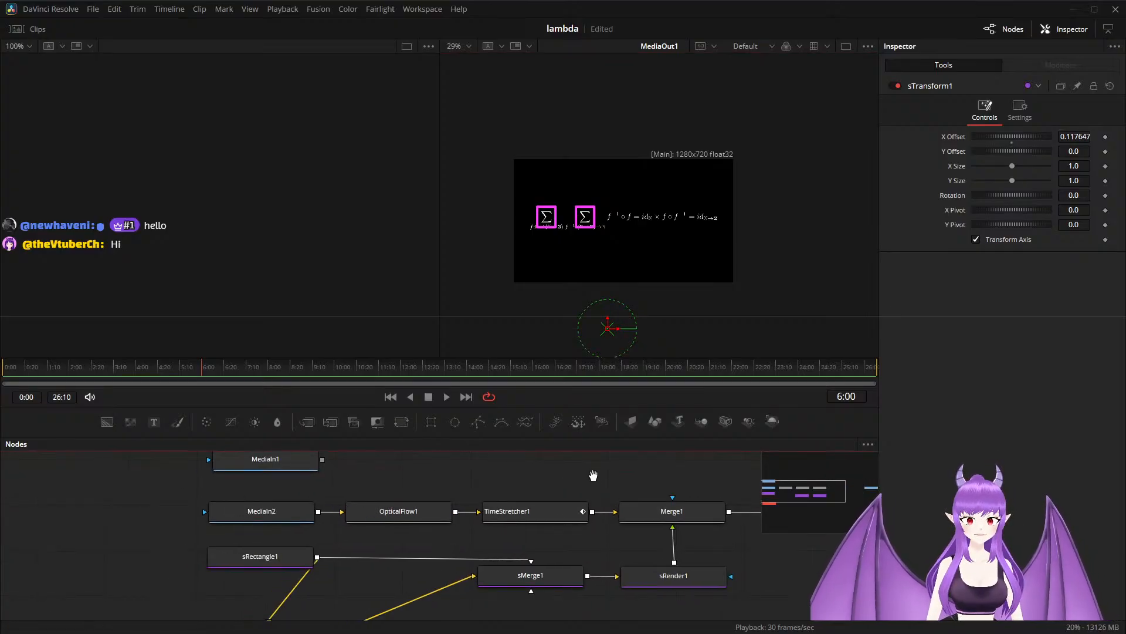
pyautogui.scroll(2, 569, 254)
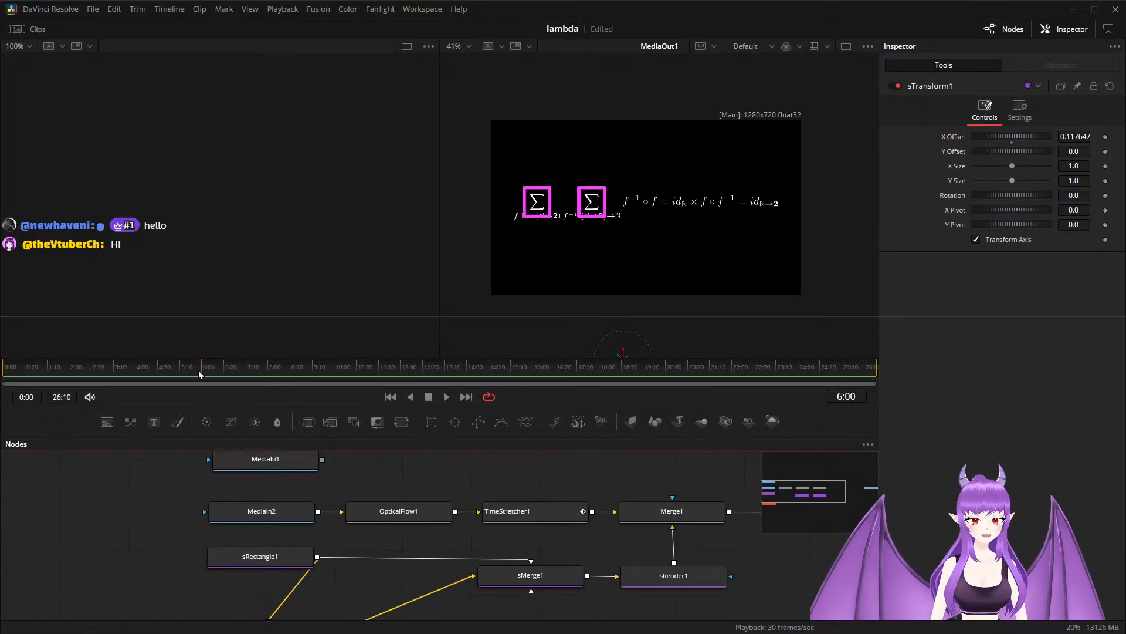
# Play the animation from 4:02, and add a keyframe for Merge1's Blend of 1.0 at 6:01.
pyautogui.moveTo(200, 374); pyautogui.dragTo(140, 377)
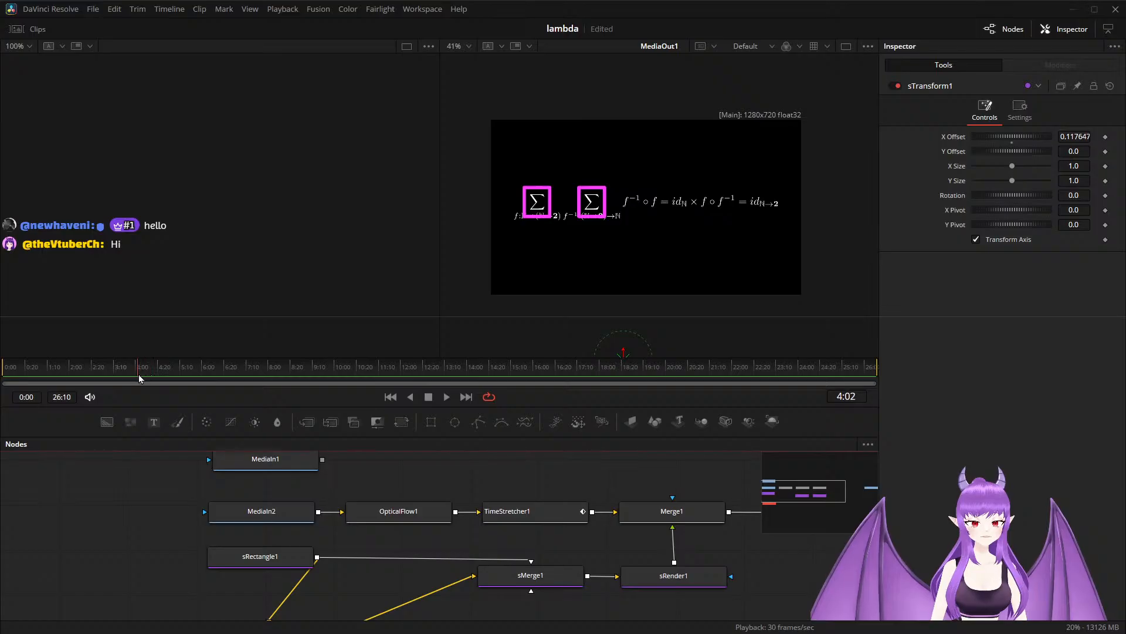
pyautogui.press('space')
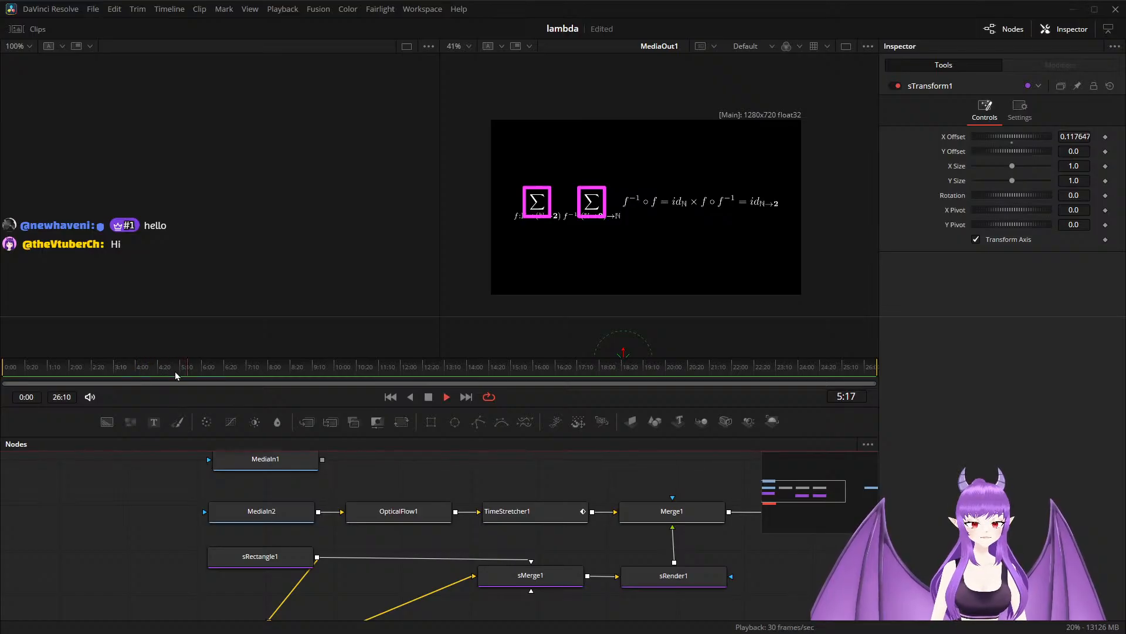
pyautogui.click(210, 368)
pyautogui.moveTo(210, 368); pyautogui.dragTo(204, 371)
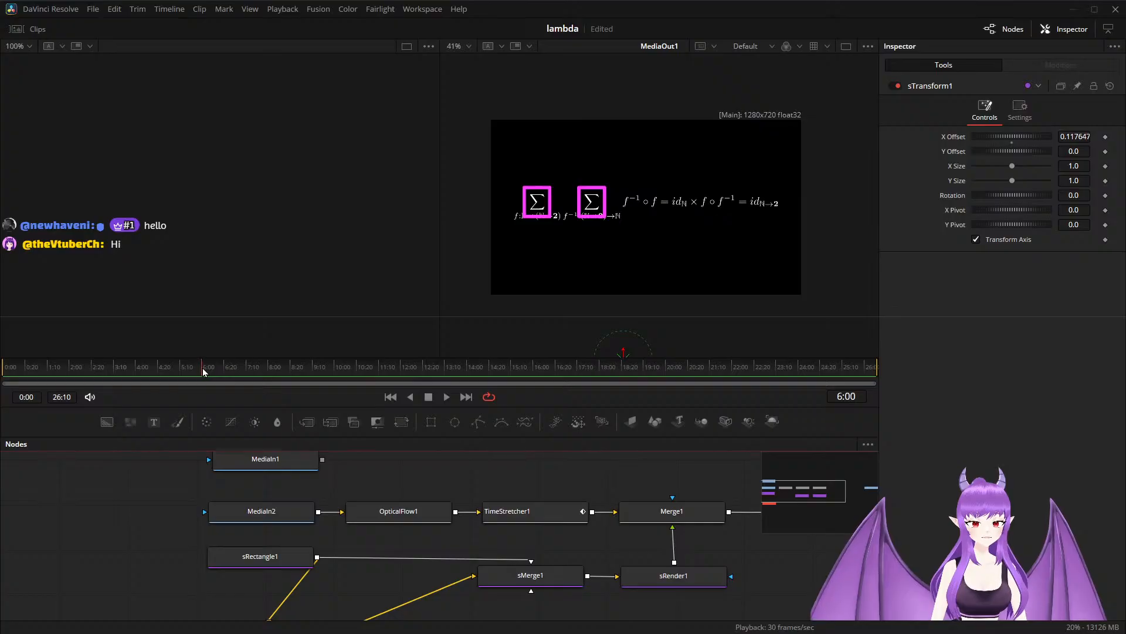
pyautogui.scroll(-2, 587, 487)
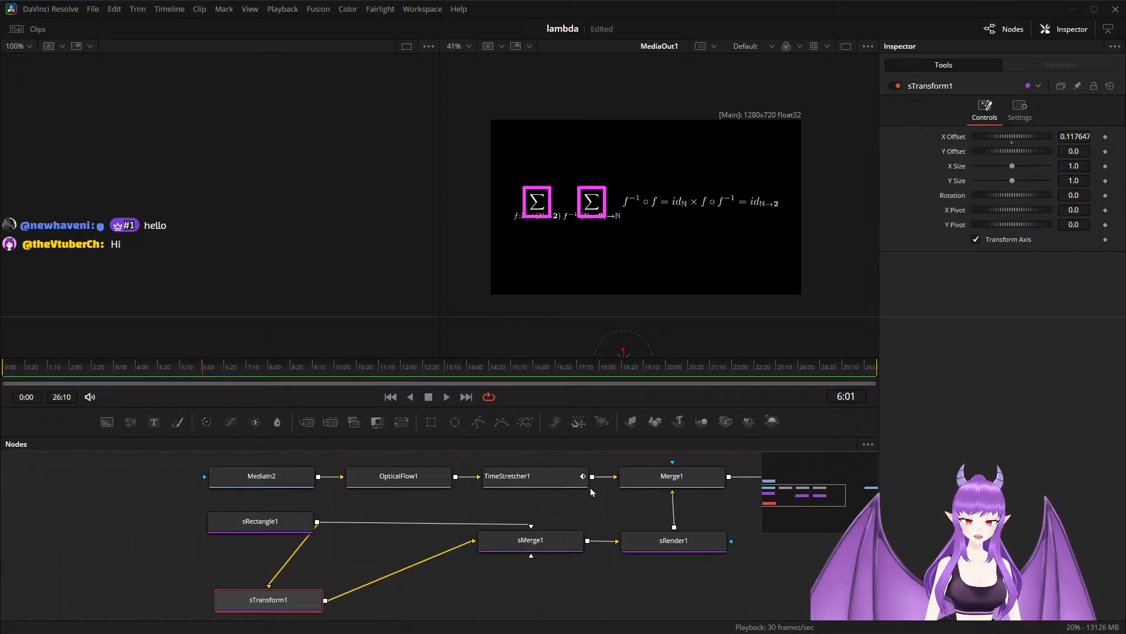
pyautogui.click(670, 474)
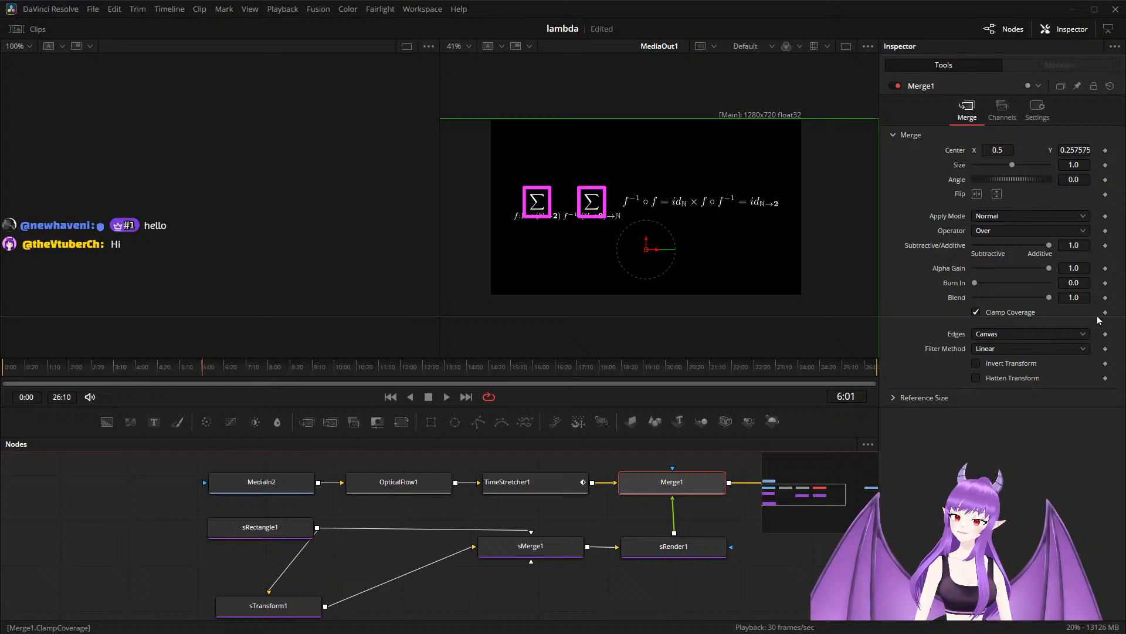
pyautogui.click(1106, 298)
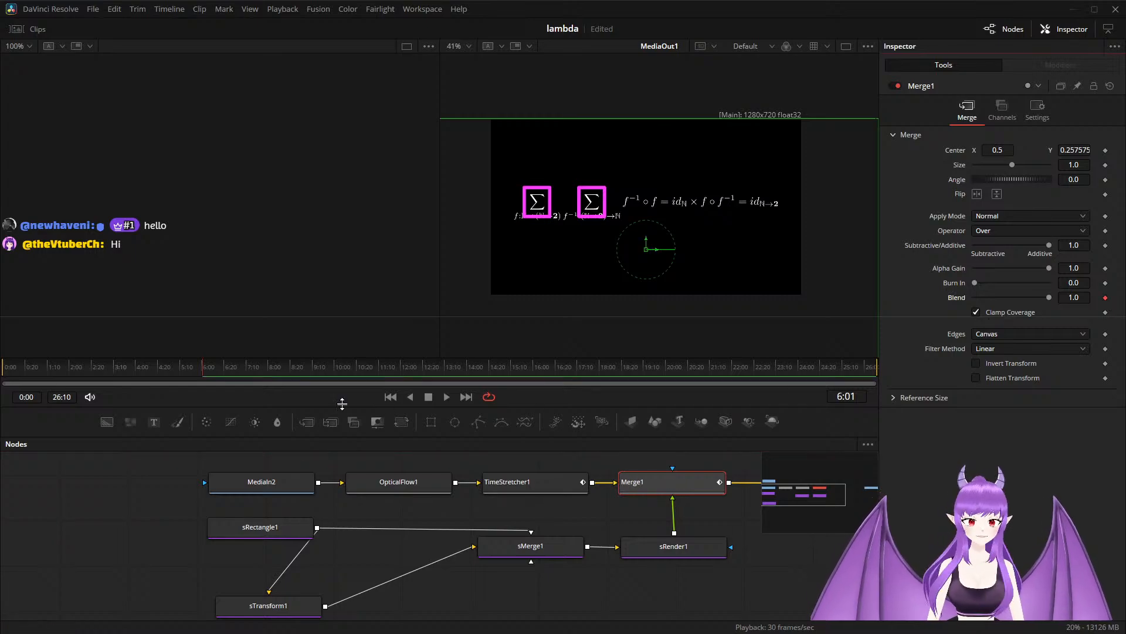
# Keyframe Merge1's Blend to 0.0 at 4:20 and at 7:10, and save the project.
pyautogui.moveTo(197, 371); pyautogui.dragTo(159, 375)
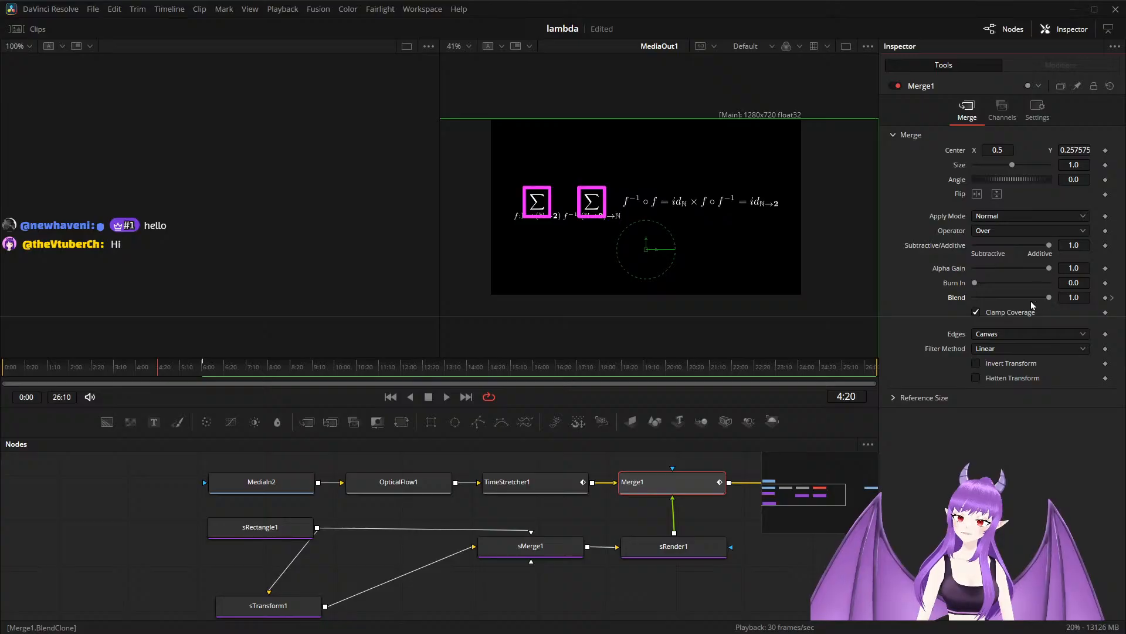
pyautogui.moveTo(1043, 301); pyautogui.dragTo(970, 303)
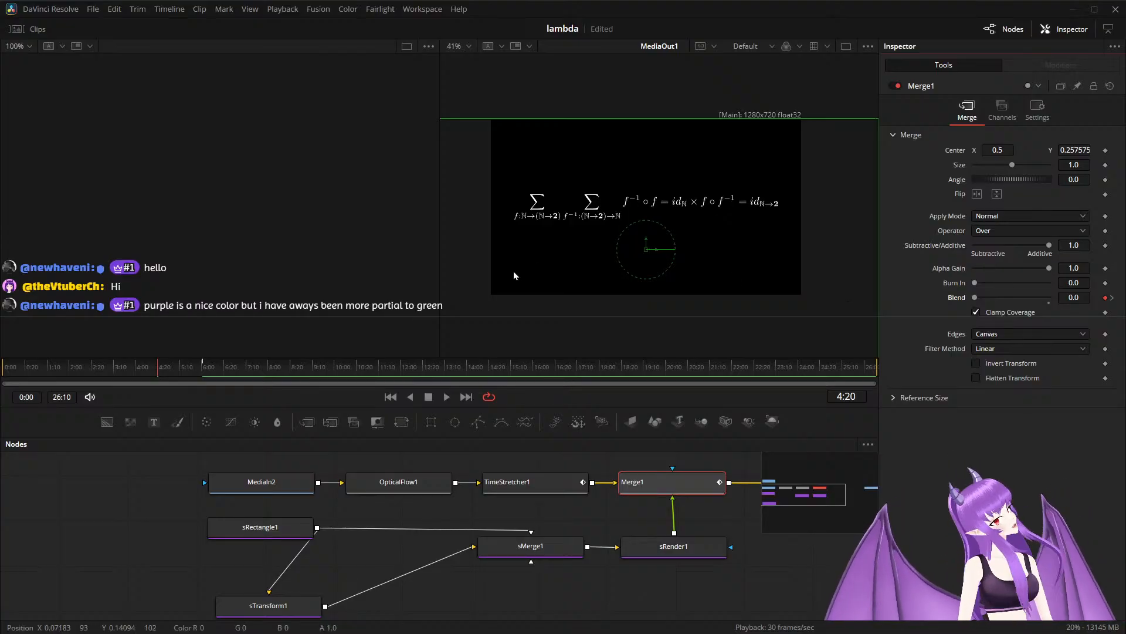
pyautogui.moveTo(157, 358); pyautogui.dragTo(247, 374)
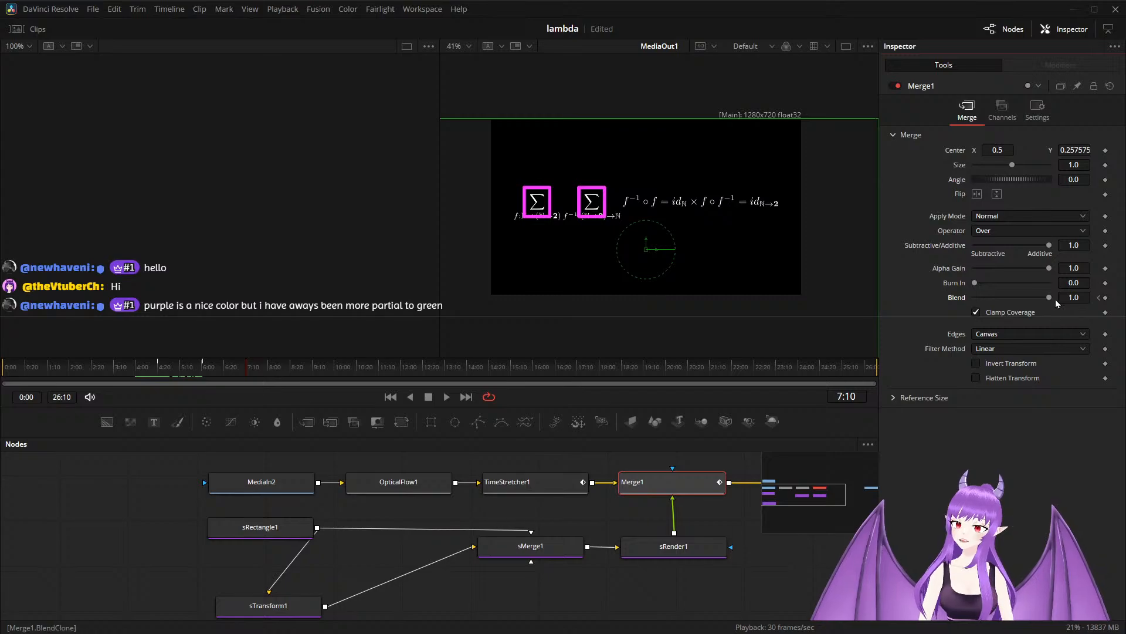
pyautogui.moveTo(1051, 300); pyautogui.dragTo(970, 316)
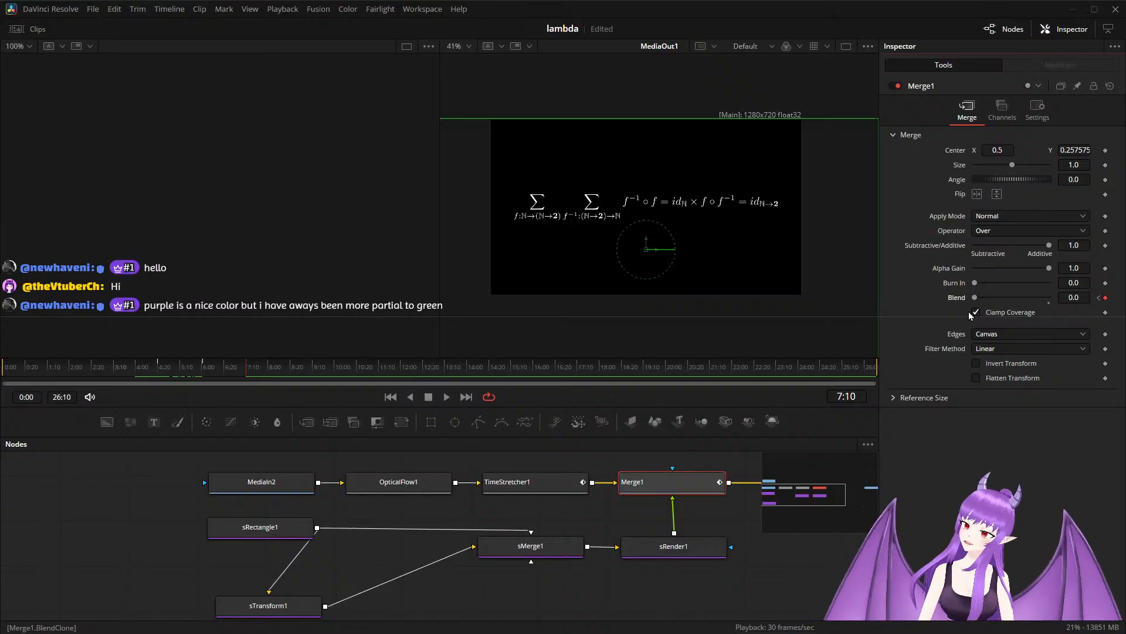
pyautogui.hotkey('ctrl', 's')
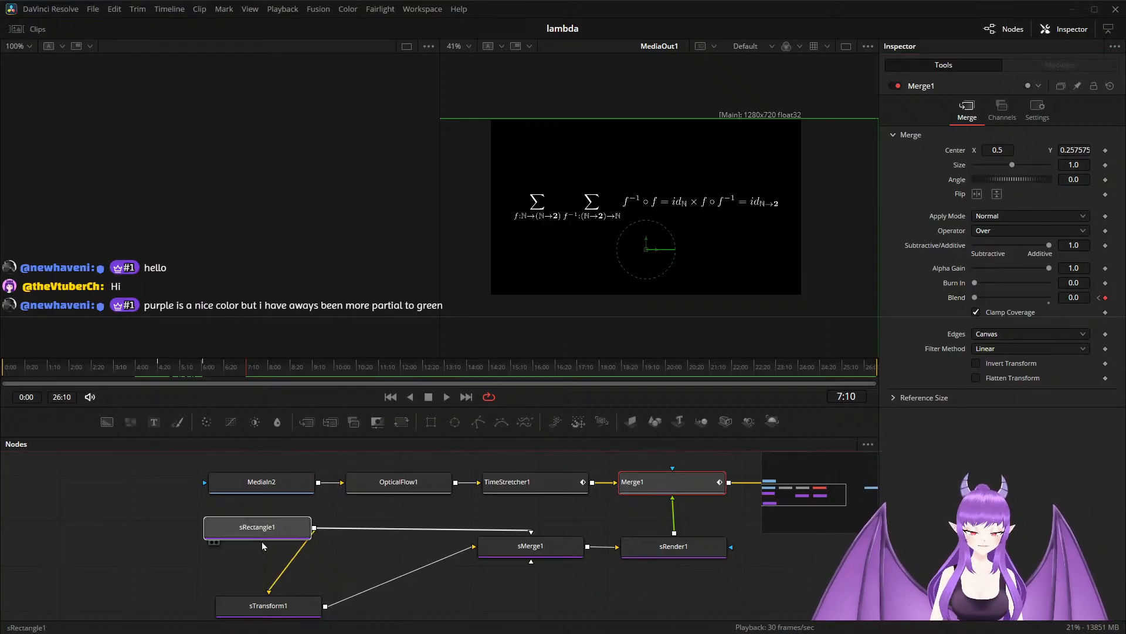
# Move the sRectangle1 node farther upstream of sTransform1 to tidy the node graph.
pyautogui.moveTo(262, 540); pyautogui.dragTo(150, 566)
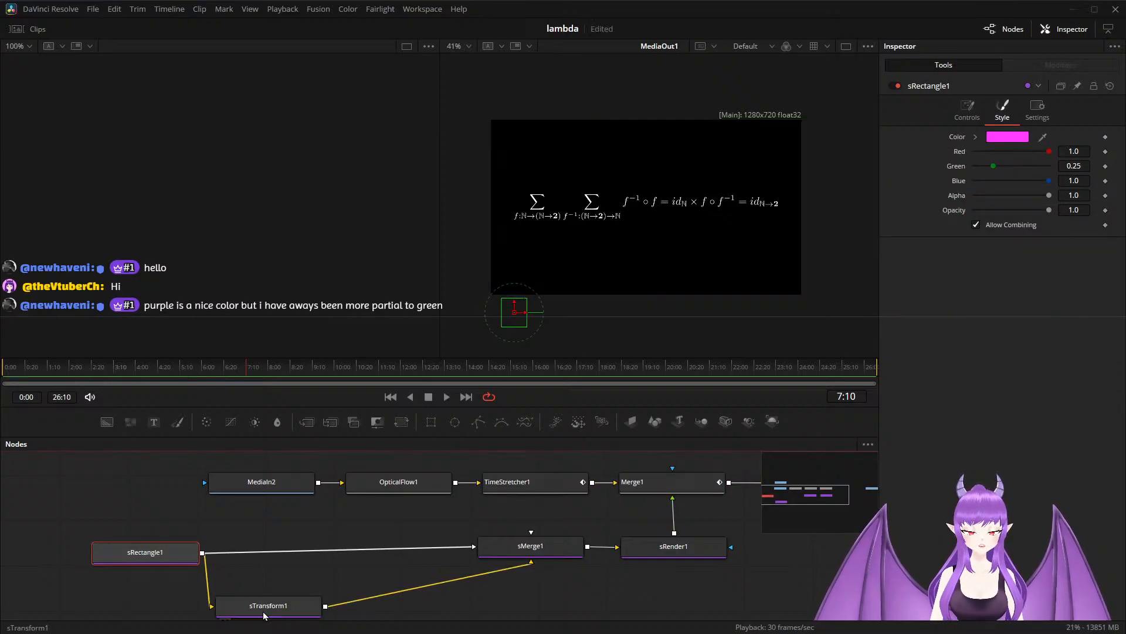
# Rearrange the sRectangle1 and sTransform1 nodes closer to sMerge1, with sTransform1 below the line between them.
pyautogui.moveTo(264, 614); pyautogui.dragTo(376, 611)
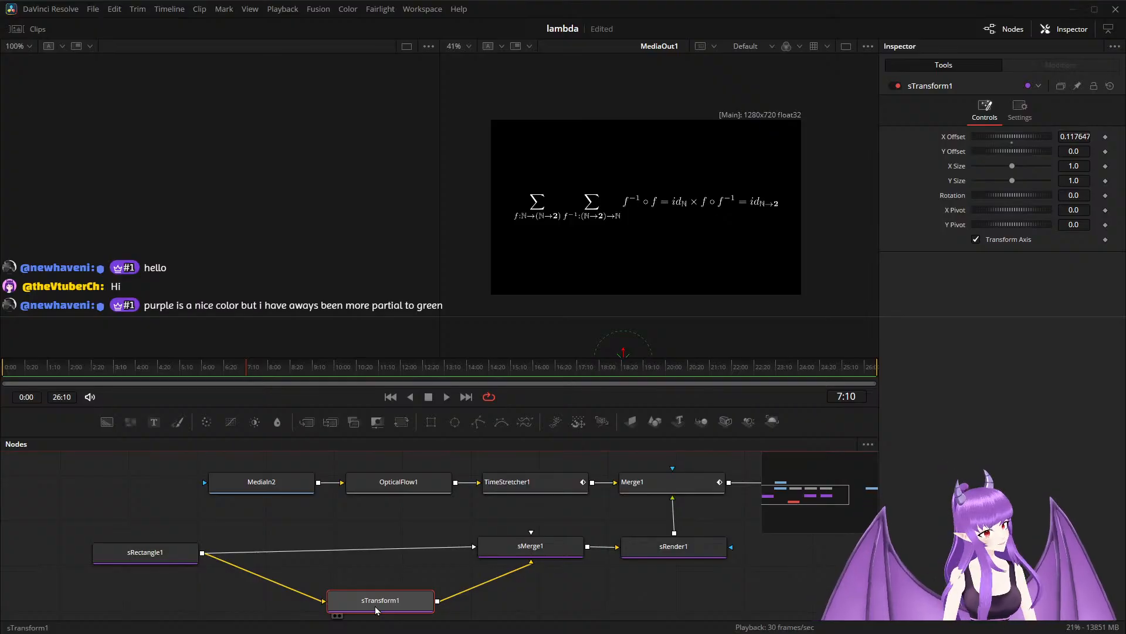
pyautogui.moveTo(161, 553); pyautogui.dragTo(270, 550)
pyautogui.moveTo(372, 602); pyautogui.dragTo(403, 587)
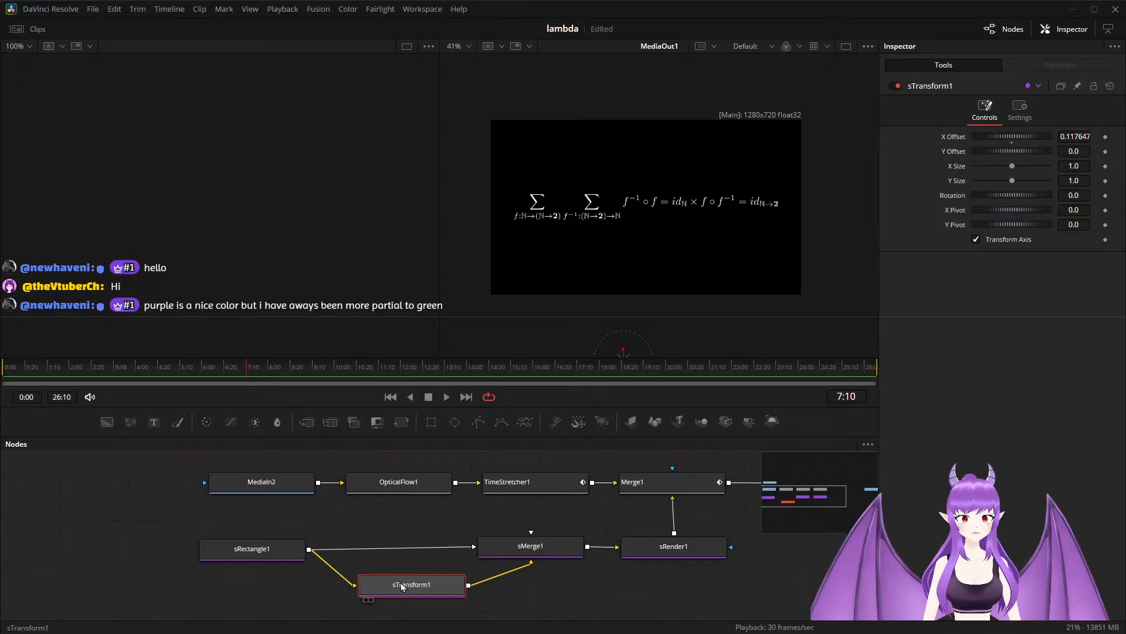
# Play the animation from 4:21 past 10:00 to check how the summation outlines fade in and out.
pyautogui.click(244, 370)
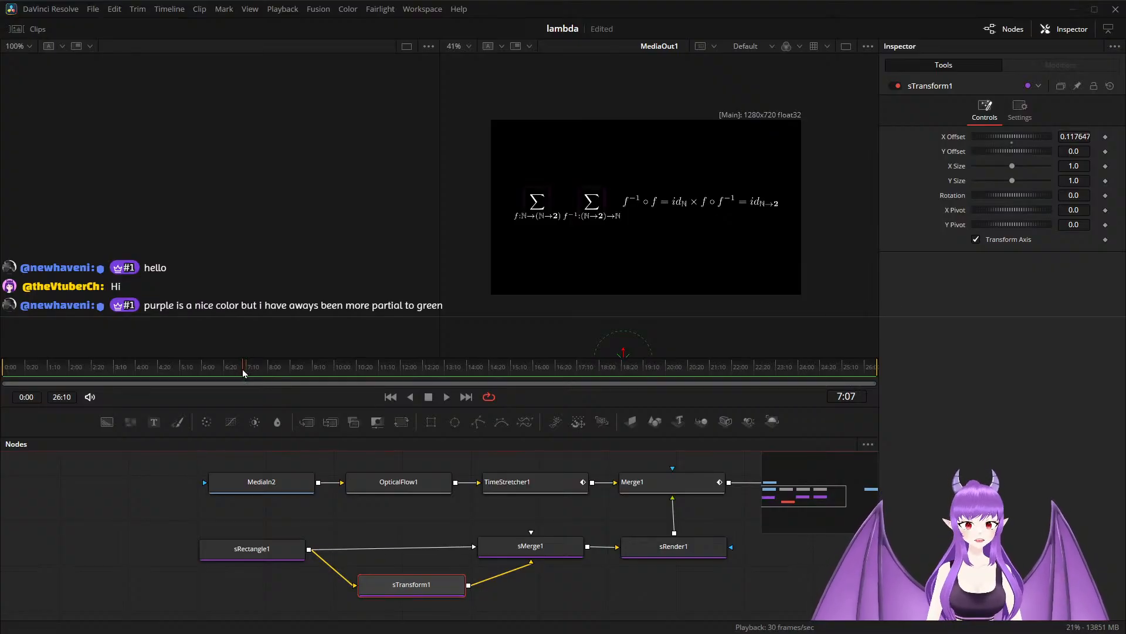
pyautogui.moveTo(244, 373); pyautogui.dragTo(158, 373)
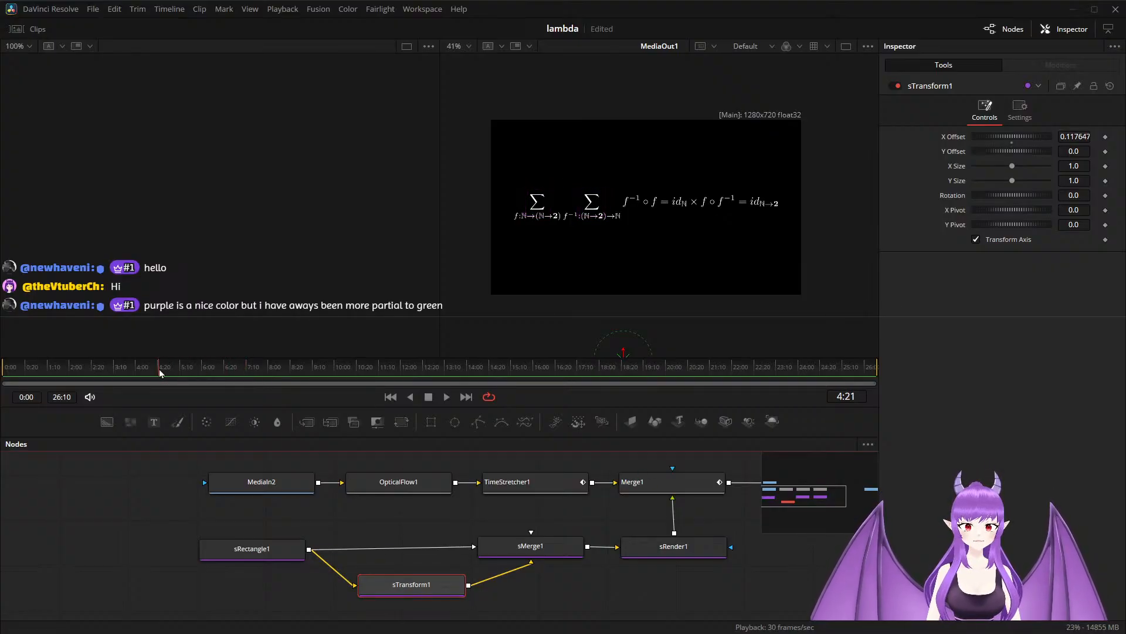
pyautogui.click(319, 471)
pyautogui.press('space')
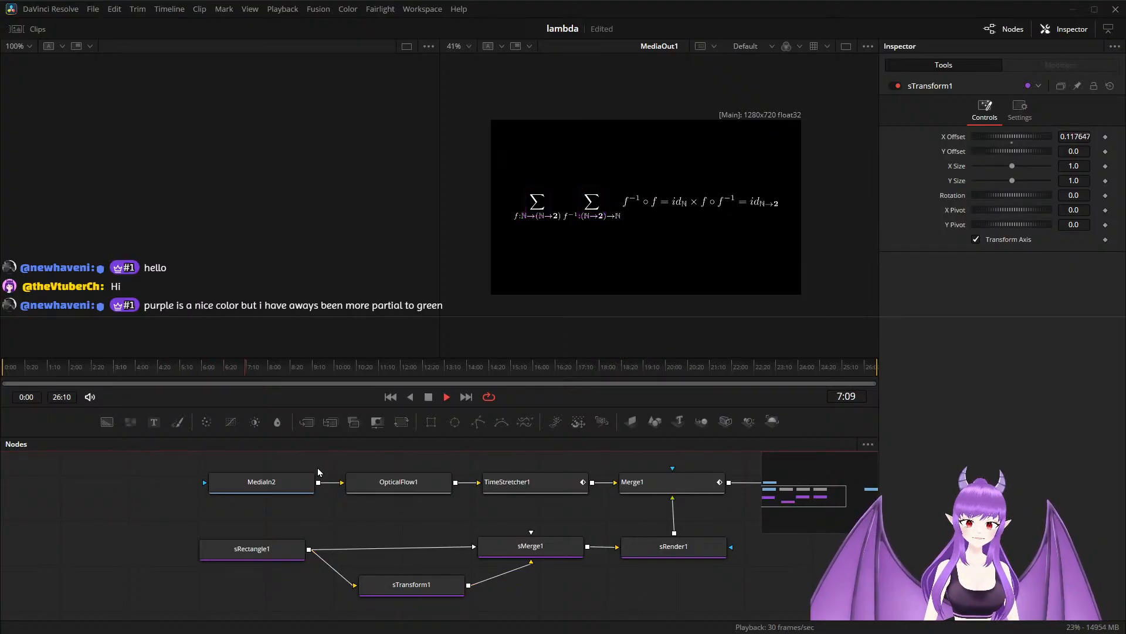
pyautogui.press('space')
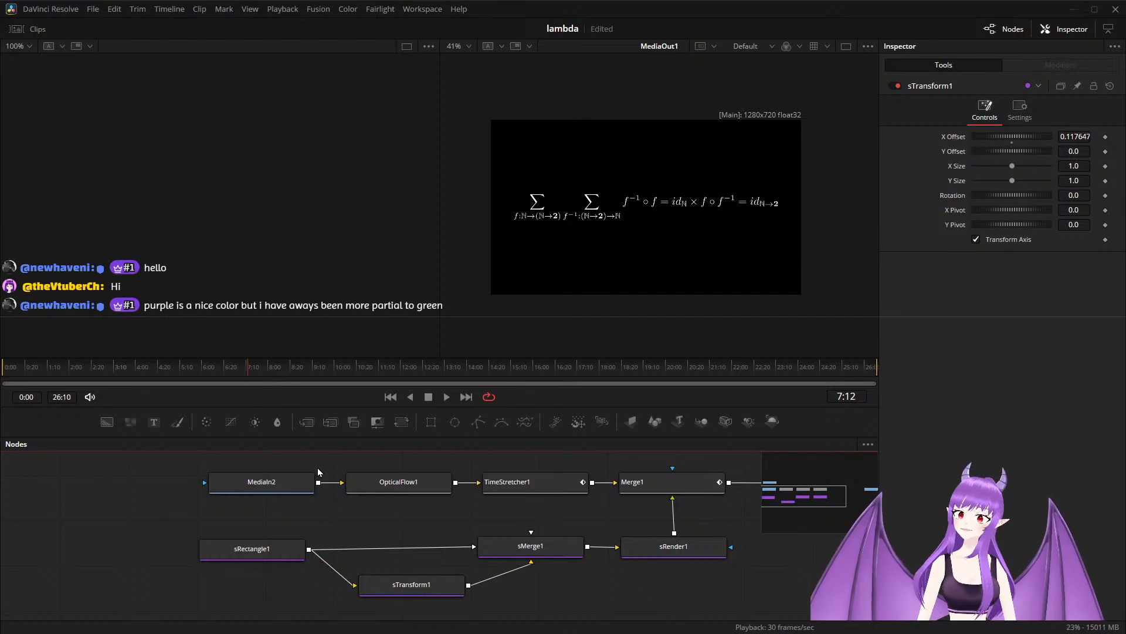
pyautogui.press('space')
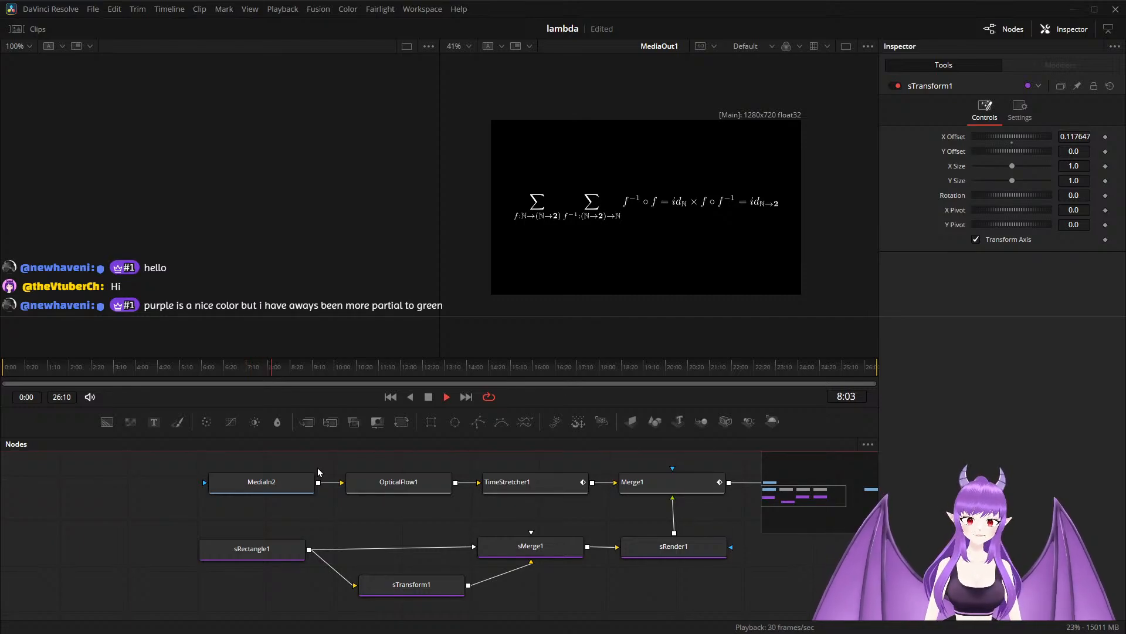
pyautogui.press('space')
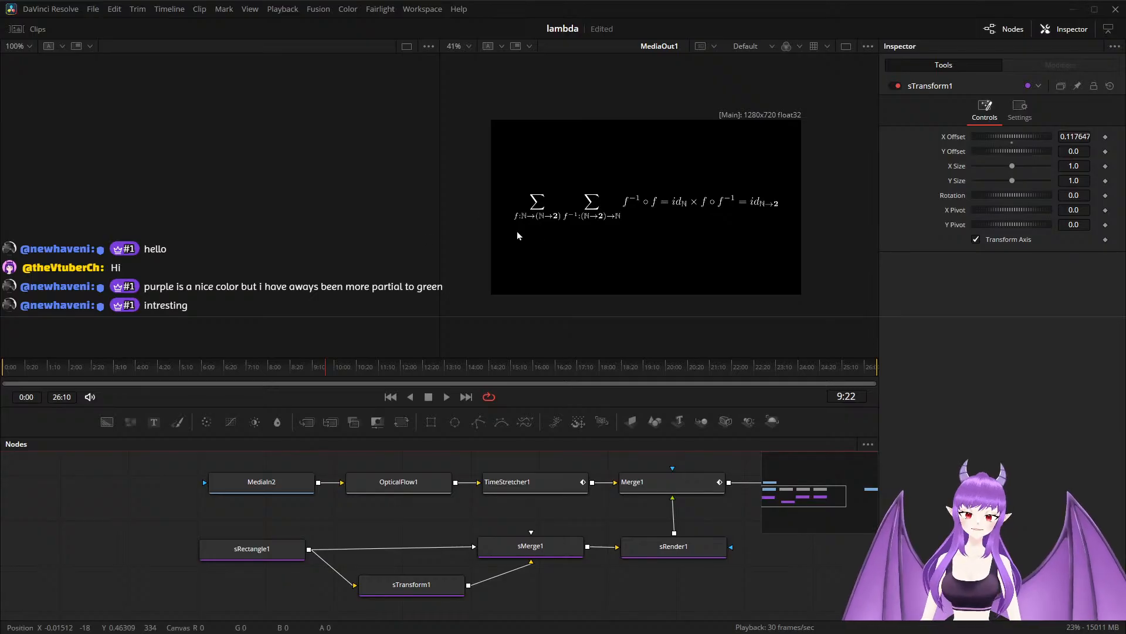
pyautogui.press('space')
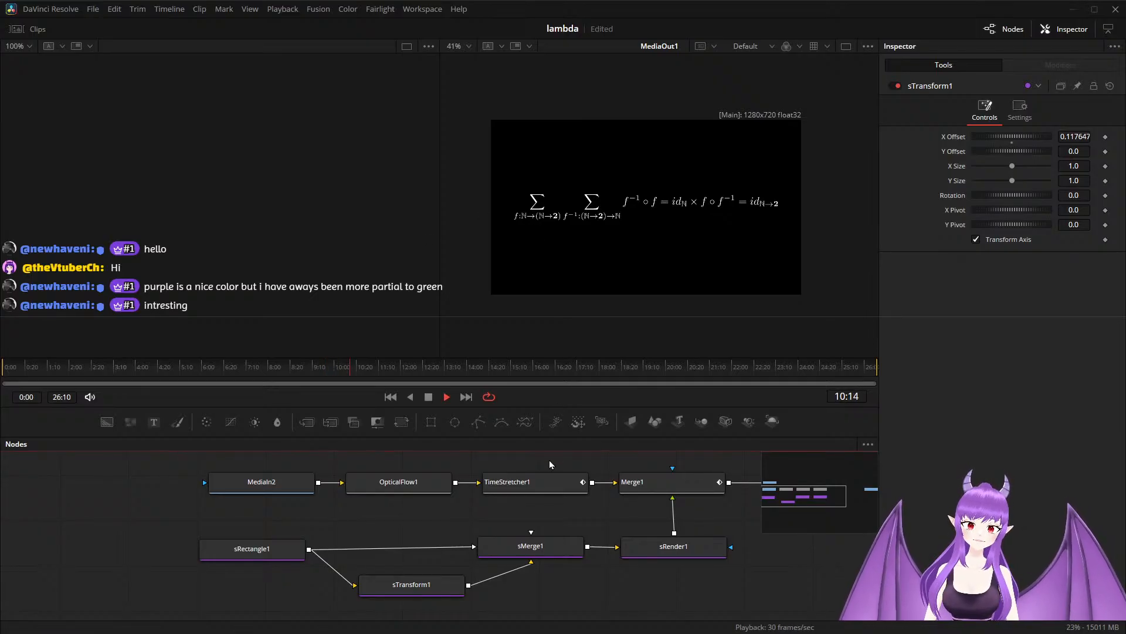
# At 7:29, duplicate the sRectangle1, sTransform1, sMerge1 and sRender1 nodes and composite the duplicate over Merge1's output through a new merge before MediaOut1.
pyautogui.moveTo(366, 371); pyautogui.dragTo(268, 384)
pyautogui.scroll(-3, 435, 542)
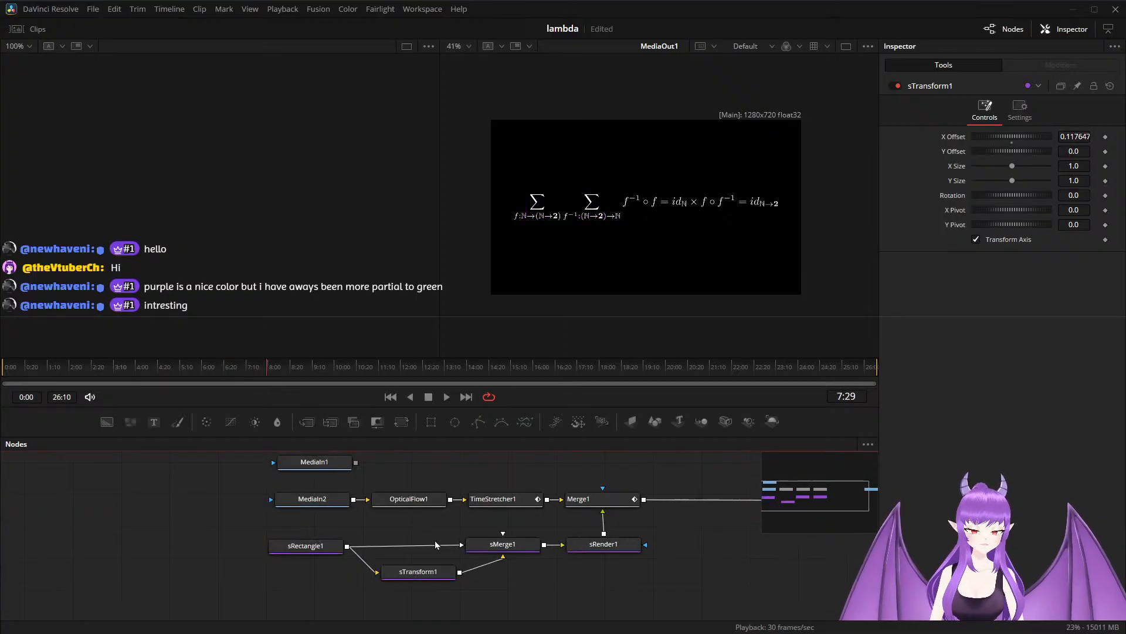
pyautogui.moveTo(558, 595); pyautogui.dragTo(353, 573)
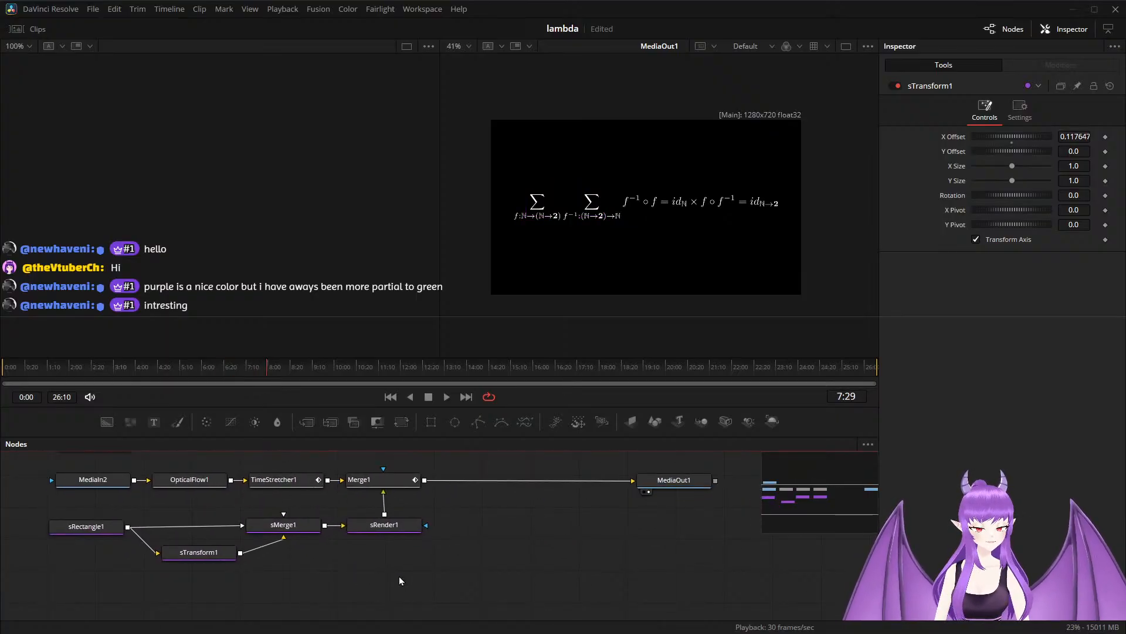
pyautogui.scroll(-3, 399, 576)
pyautogui.moveTo(123, 523); pyautogui.dragTo(430, 580)
pyautogui.hotkey('ctrl', 'c')
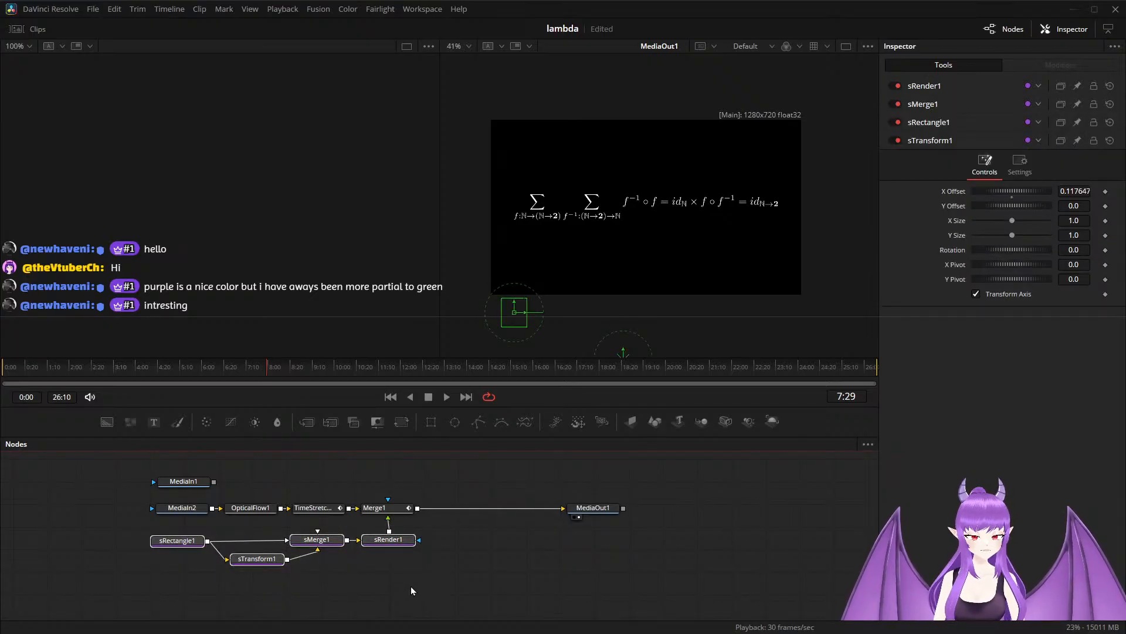
pyautogui.click(360, 601)
pyautogui.hotkey('ctrl', 'v')
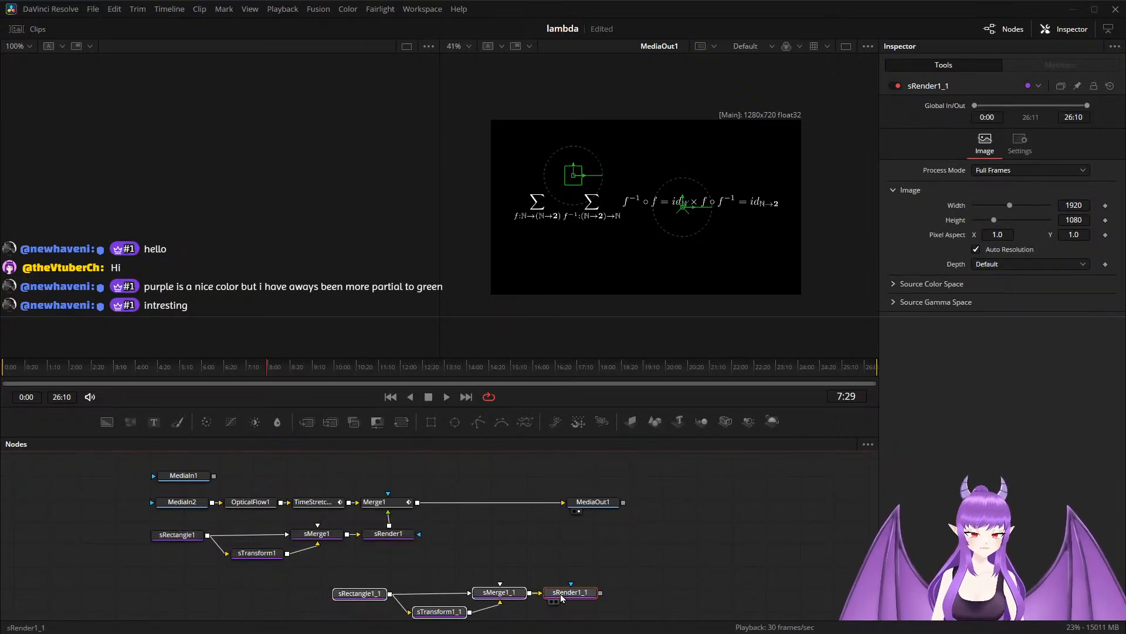
pyautogui.moveTo(560, 593); pyautogui.dragTo(418, 506)
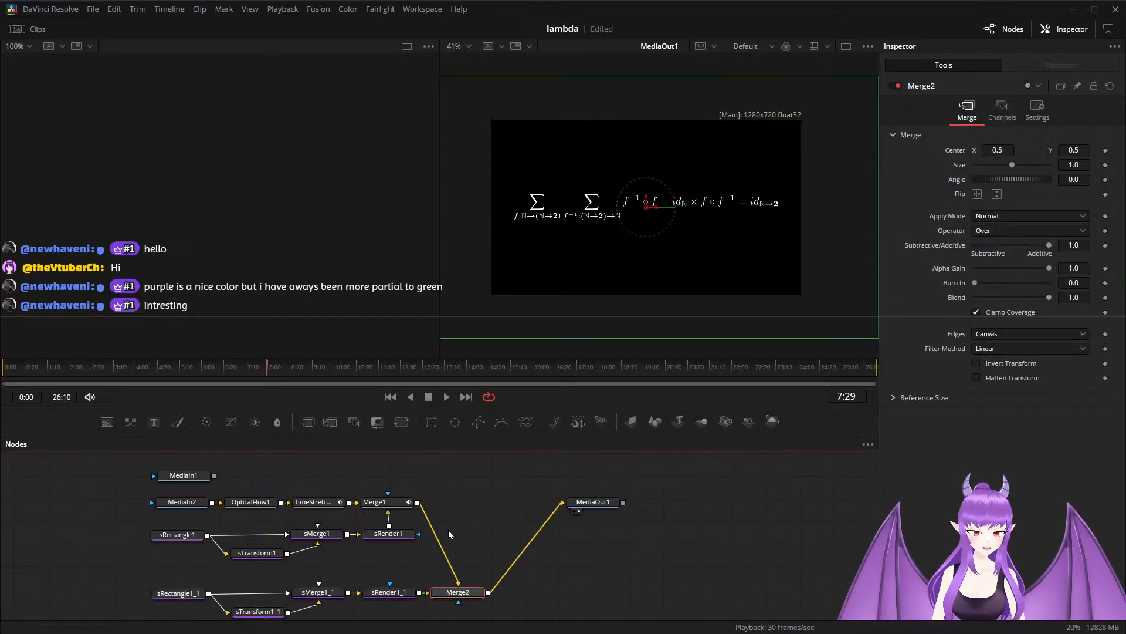
pyautogui.moveTo(467, 592); pyautogui.dragTo(465, 508)
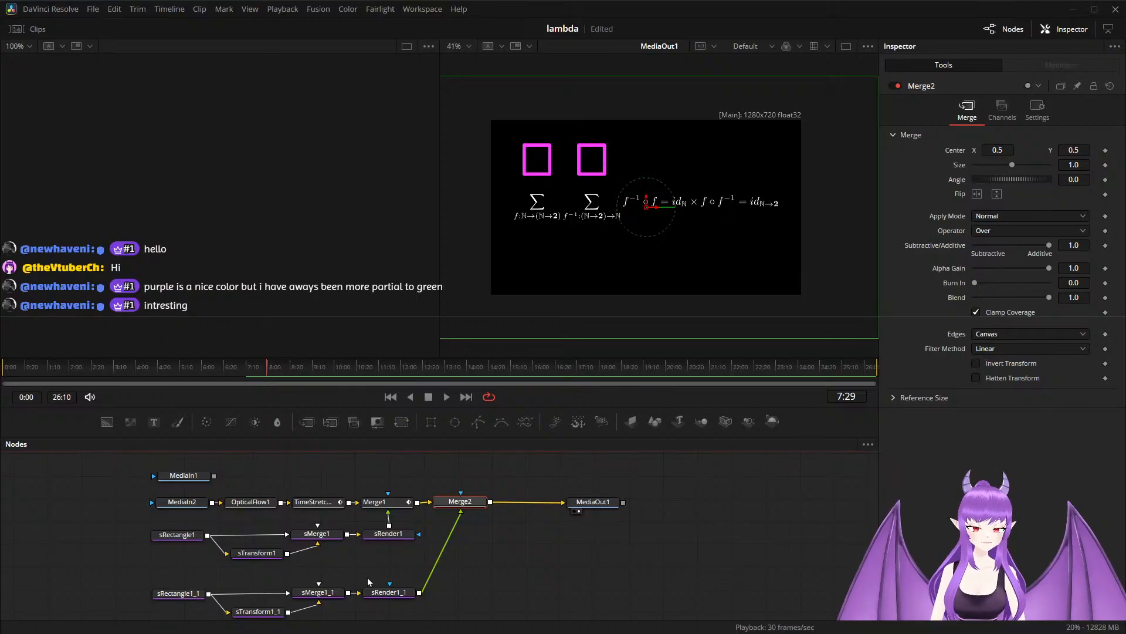
# Move sRectangle1_1 down onto the subscripts, with X Offset about -0.231 and Y Offset about -0.018, and set its width to 0.11.
pyautogui.click(195, 599)
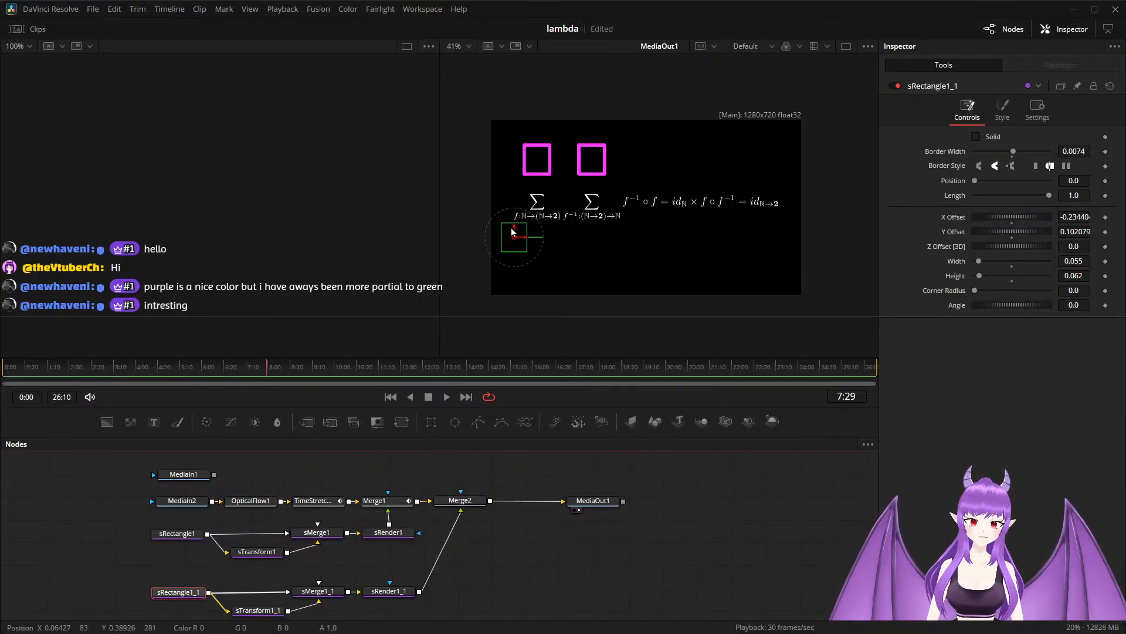
pyautogui.moveTo(512, 232); pyautogui.dragTo(504, 287)
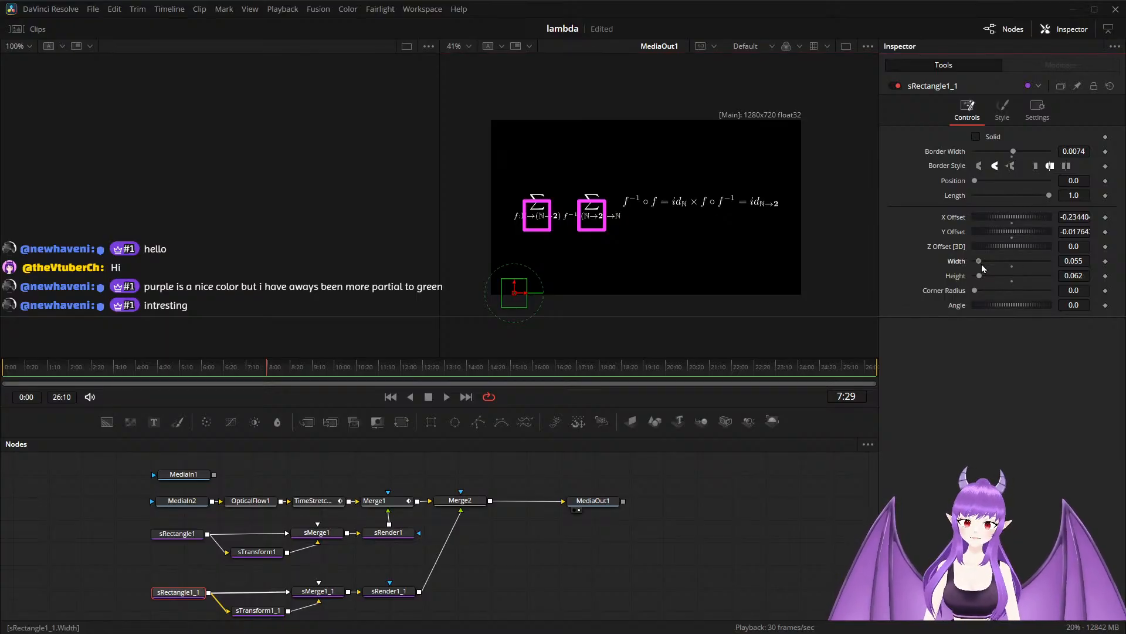
pyautogui.moveTo(982, 264); pyautogui.dragTo(985, 264)
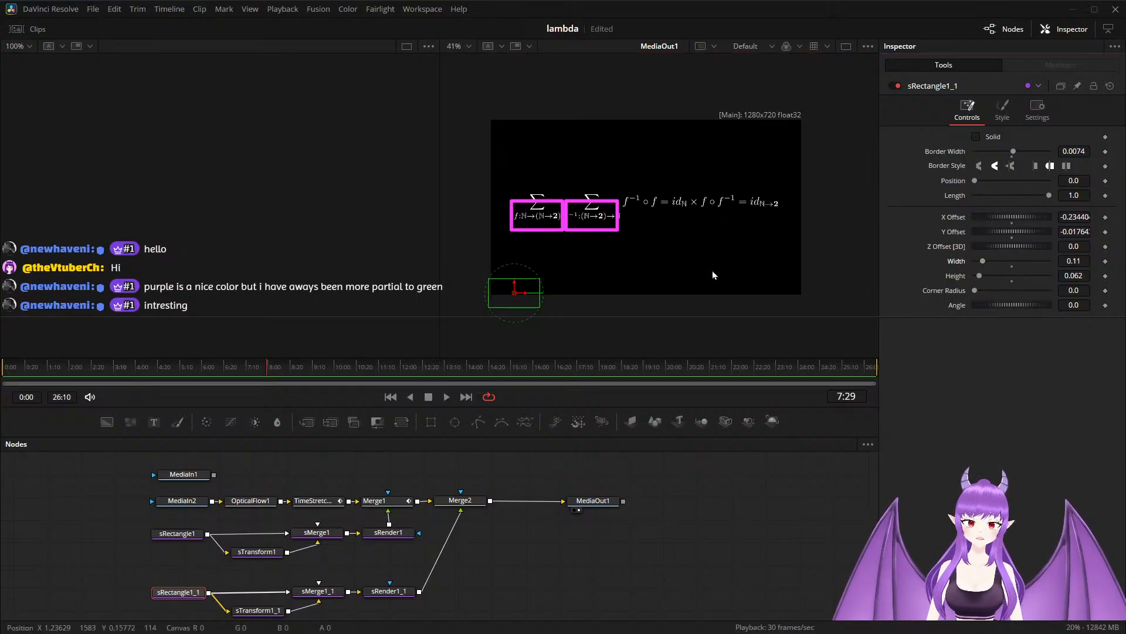
pyautogui.moveTo(523, 291); pyautogui.dragTo(527, 295)
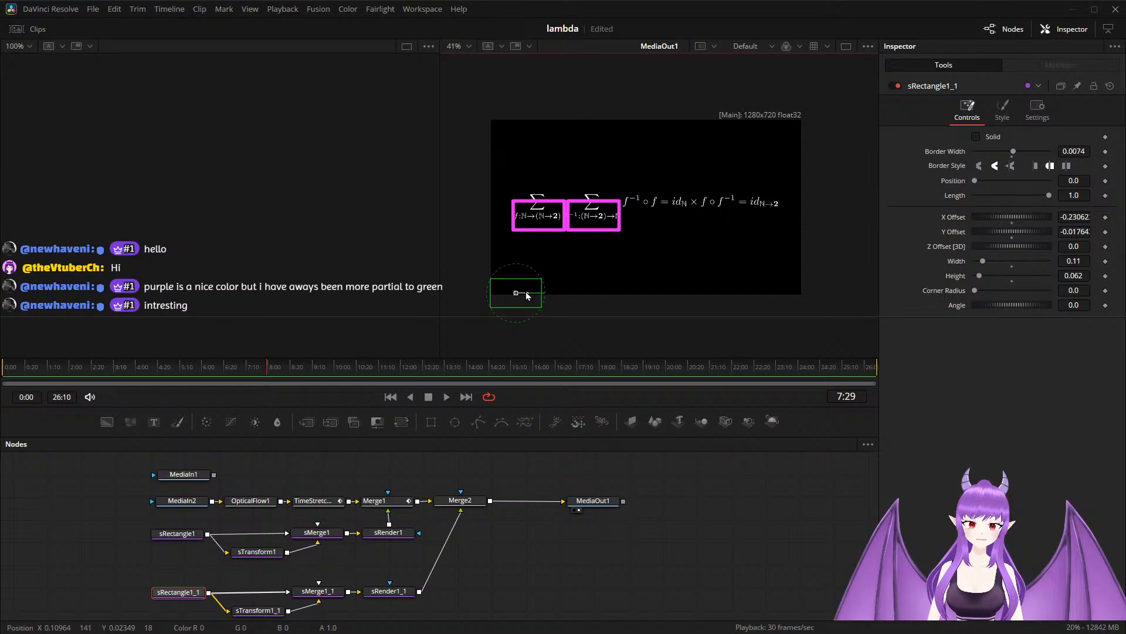
# Reduce sRectangle1_1's height to 0.031 and its border width to 0.0029.
pyautogui.moveTo(981, 277); pyautogui.dragTo(978, 276)
pyautogui.scroll(2, 526, 239)
pyautogui.scroll(2, 526, 239)
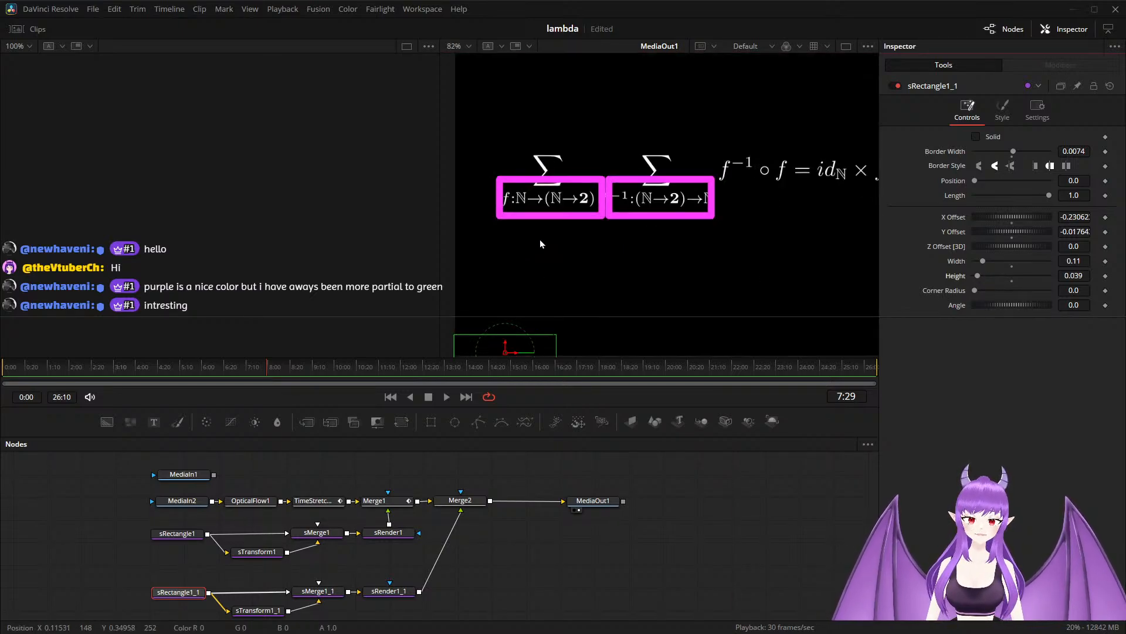
pyautogui.moveTo(980, 280); pyautogui.dragTo(979, 279)
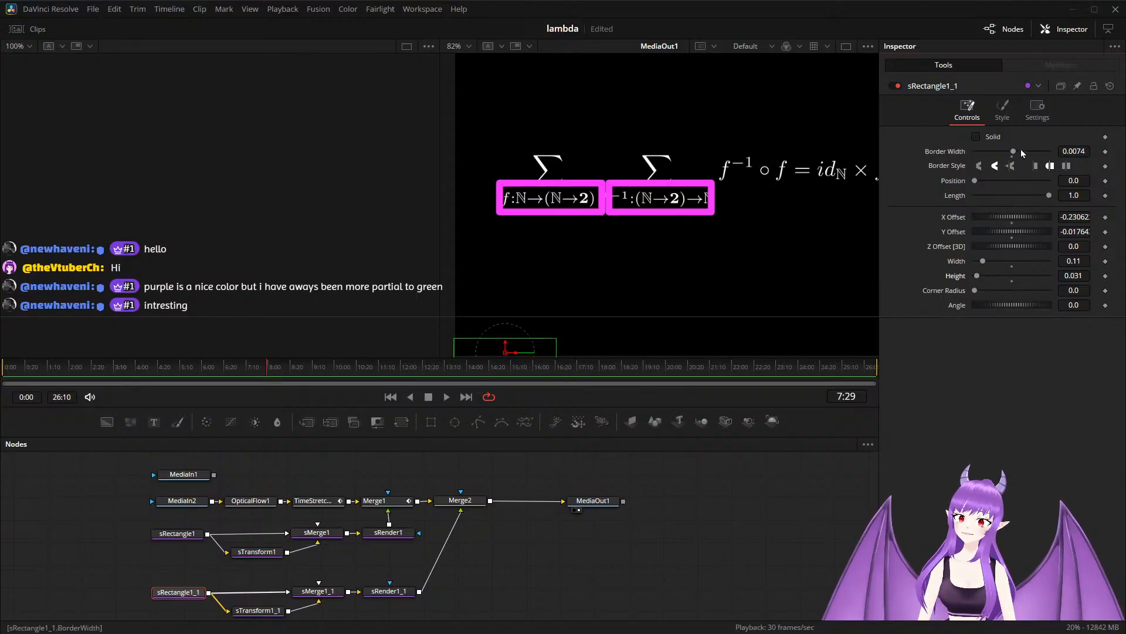
pyautogui.moveTo(1015, 155); pyautogui.dragTo(1009, 164)
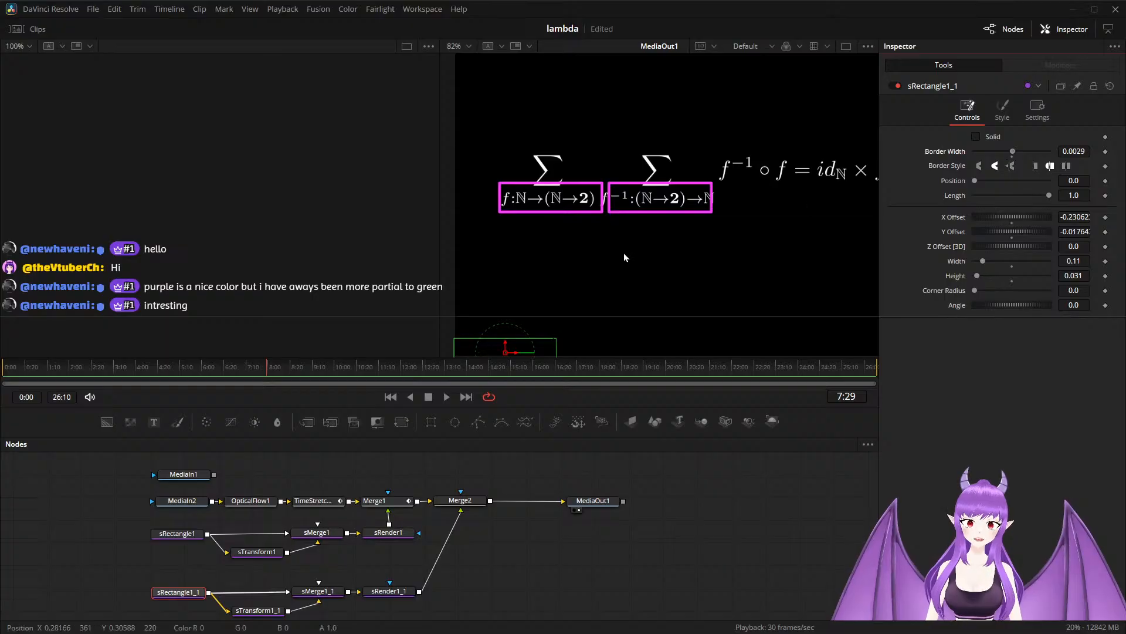
# Widen sRectangle1_1 to 0.1171, shift its X Offset to about -0.2344, and save the project.
pyautogui.moveTo(517, 357); pyautogui.dragTo(513, 355)
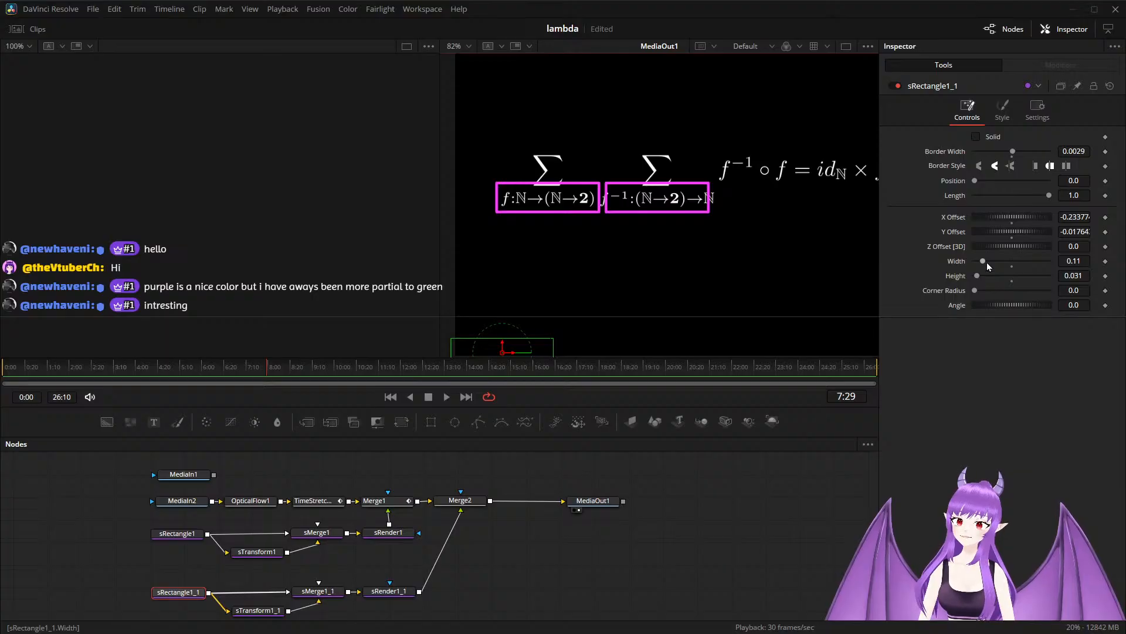
pyautogui.hotkey('ctrl', 's')
pyautogui.moveTo(987, 262); pyautogui.dragTo(991, 265)
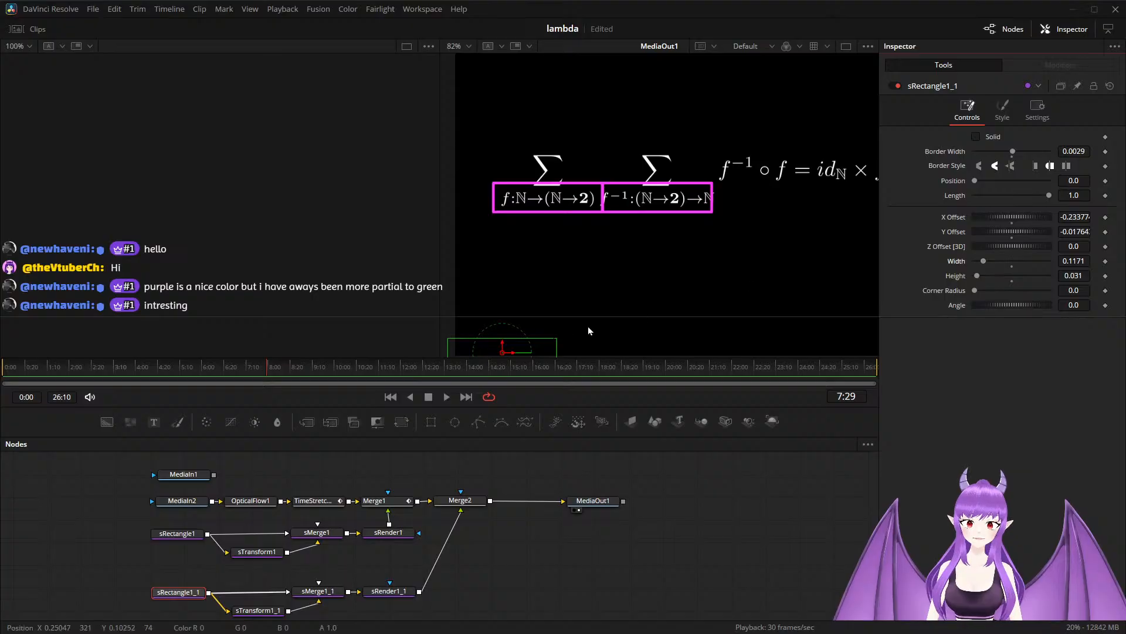
pyautogui.moveTo(512, 355); pyautogui.dragTo(512, 355)
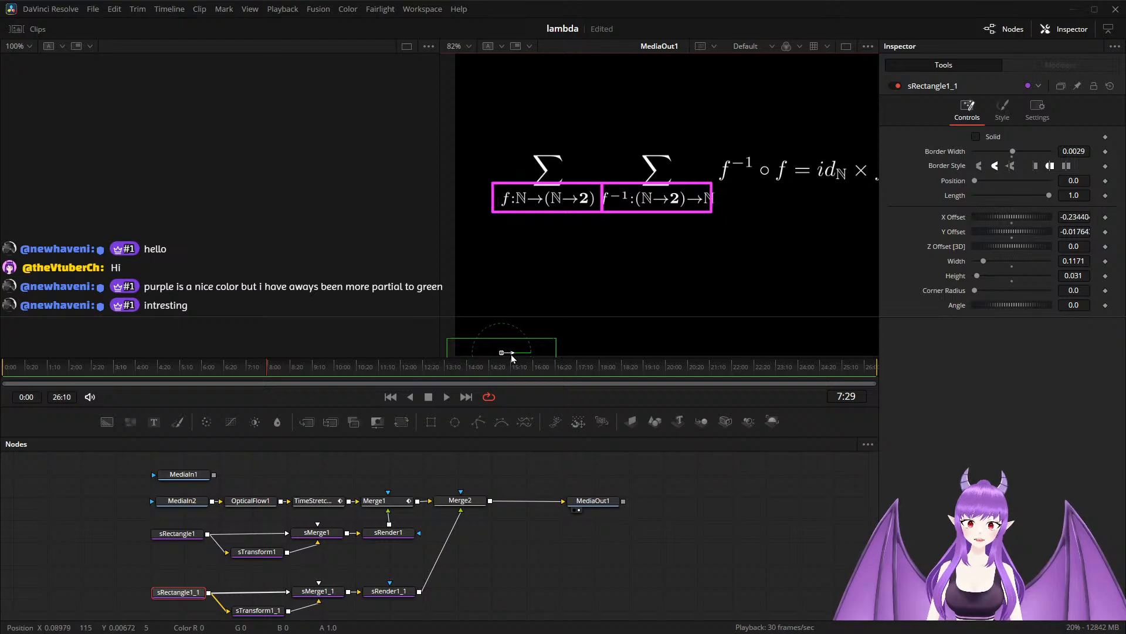
# Duplicate the sRectangle1_1 node, connect the copy to sTransform1_1 in place of the original, and align it below sRectangle1_1.
pyautogui.scroll(-1, 589, 479)
pyautogui.moveTo(594, 514); pyautogui.dragTo(653, 500)
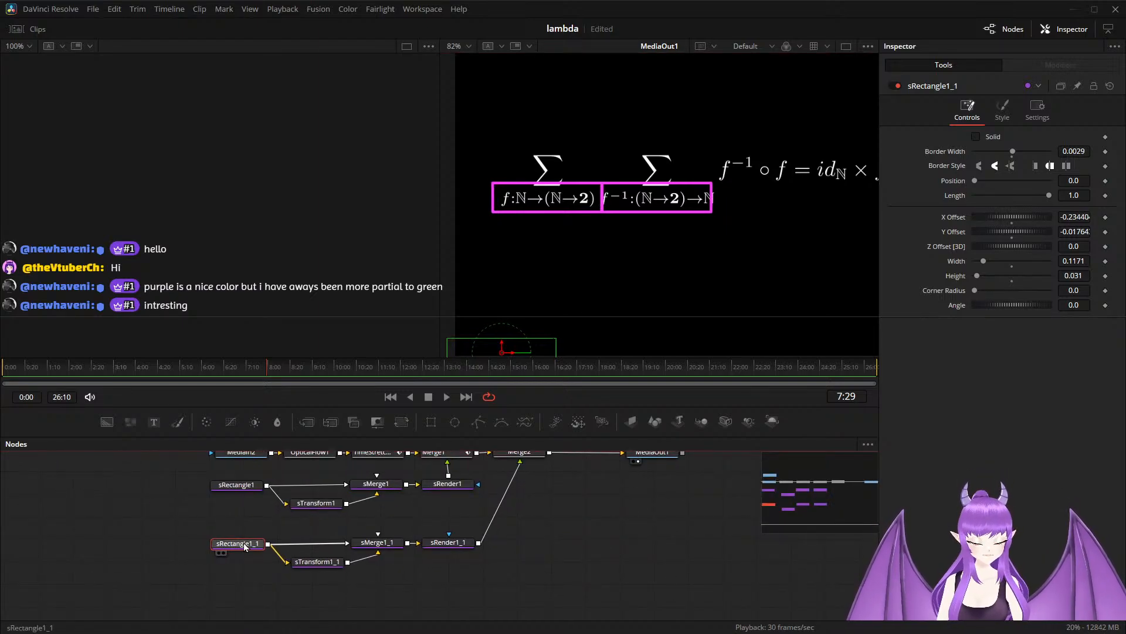
pyautogui.hotkey('ctrl', 'c')
pyautogui.hotkey('ctrl', 'v')
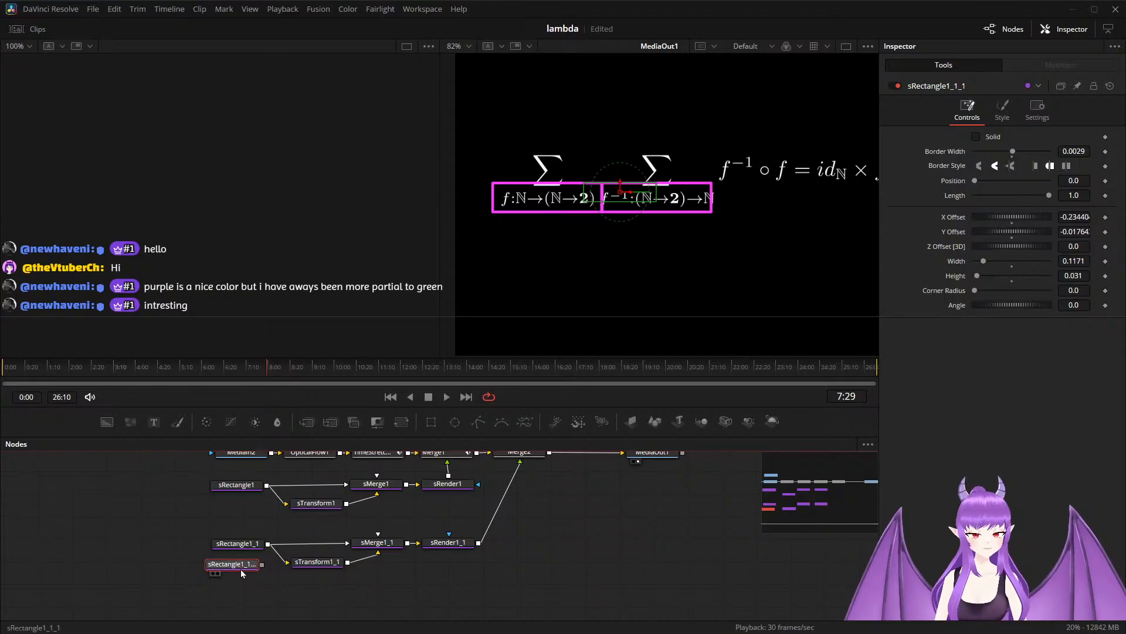
pyautogui.moveTo(262, 571); pyautogui.dragTo(287, 566)
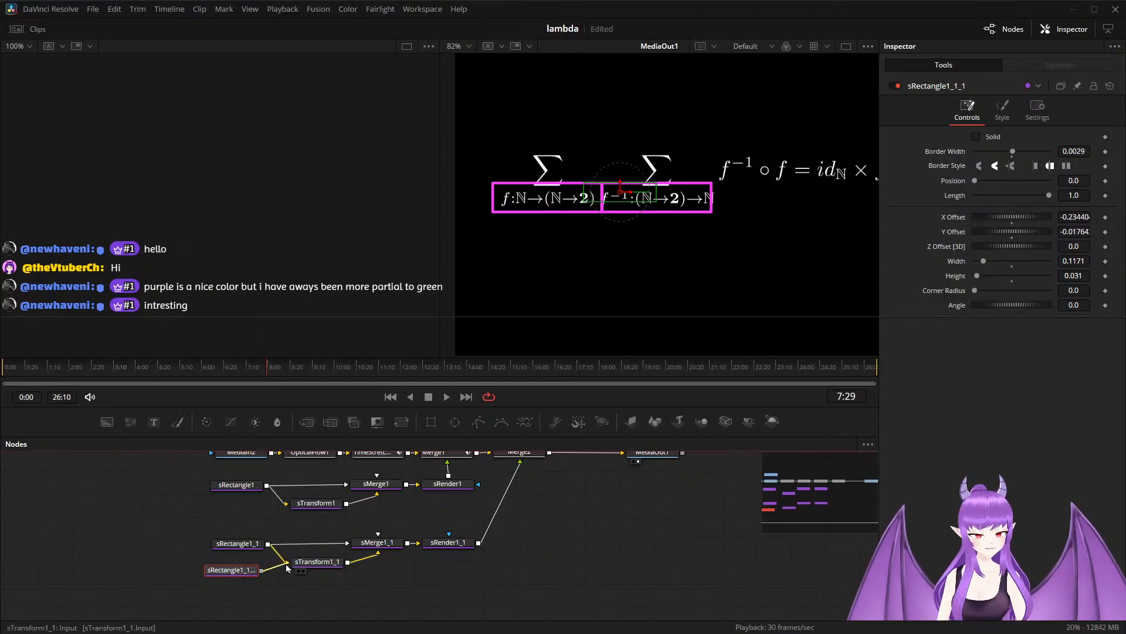
pyautogui.click(246, 562)
pyautogui.moveTo(243, 574); pyautogui.dragTo(251, 565)
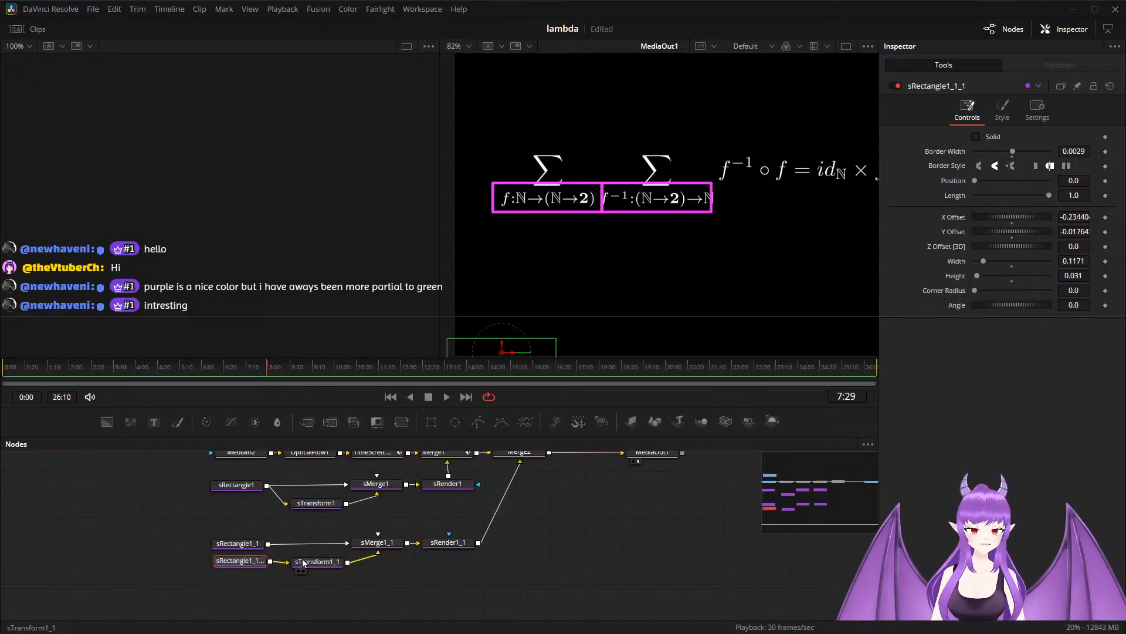
# Delete sTransform1_1 and move the duplicated rectangle onto the second summation's subscript with an X Offset of about -0.111.
pyautogui.click(308, 565)
pyautogui.press('Delete')
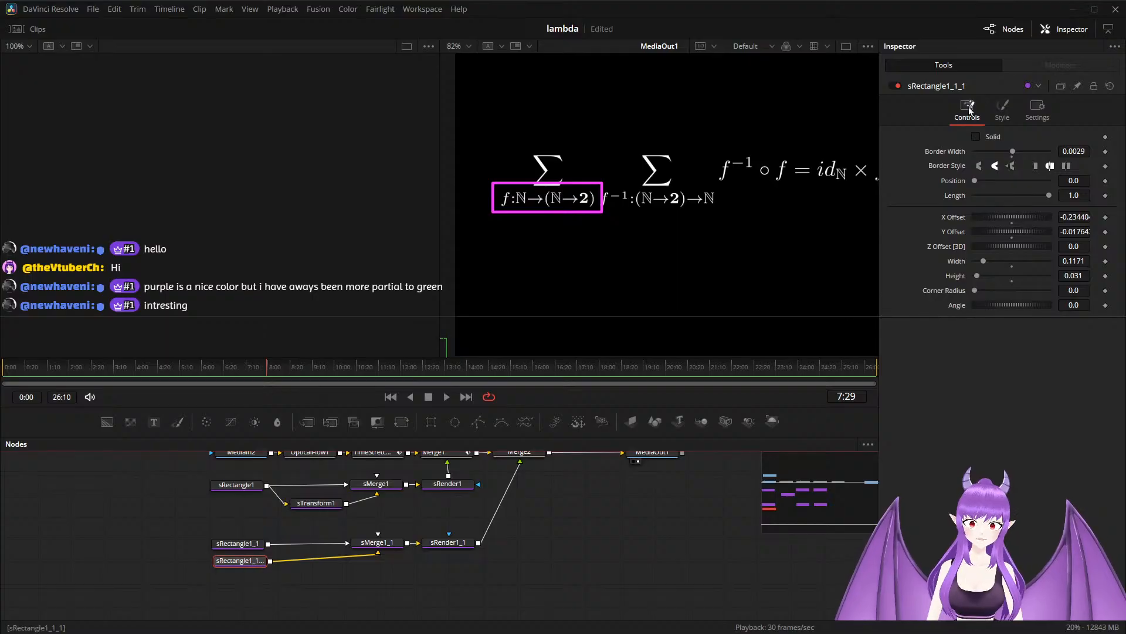
pyautogui.scroll(-2, 533, 251)
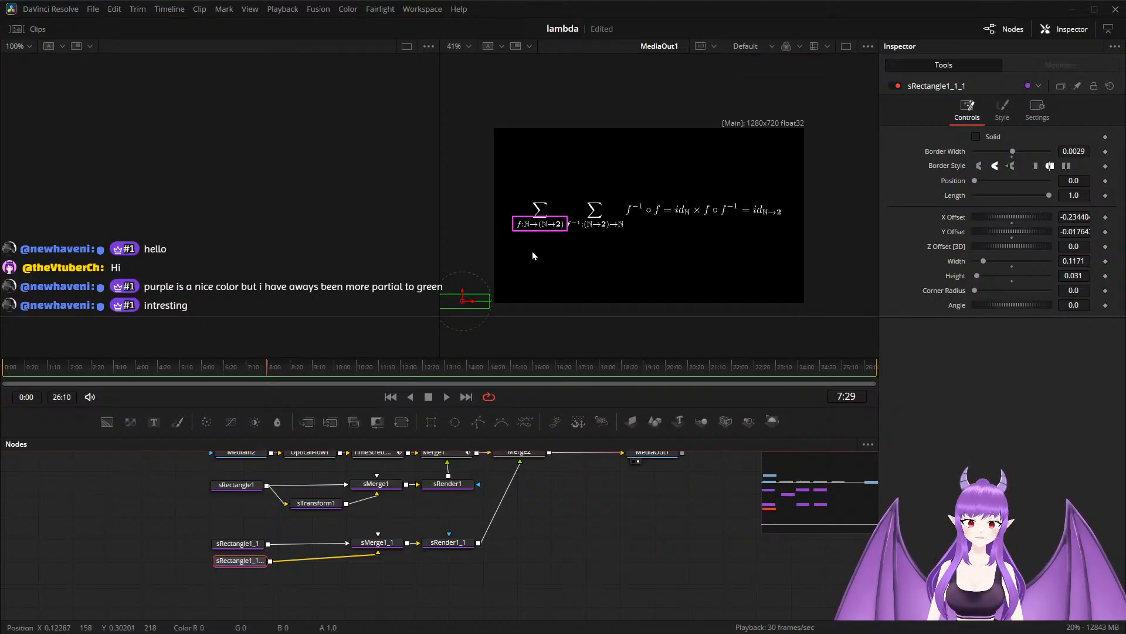
pyautogui.moveTo(476, 300); pyautogui.dragTo(530, 300)
pyautogui.scroll(2, 558, 242)
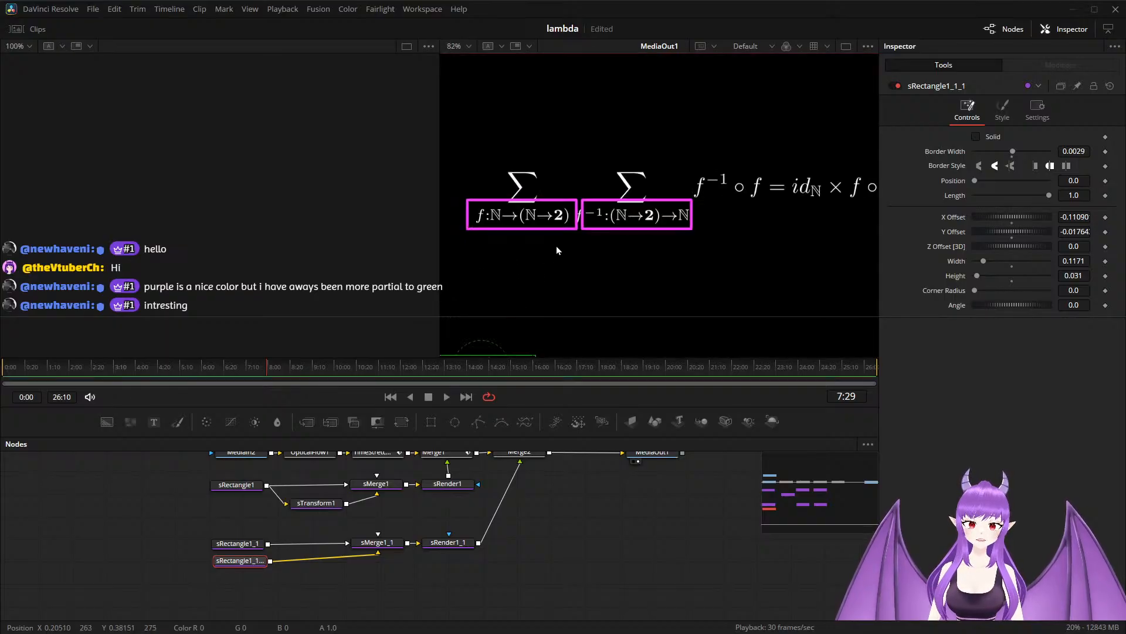
# Narrow the first subscript's rectangle, sRectangle1_1, to a width of 0.1101.
pyautogui.click(244, 544)
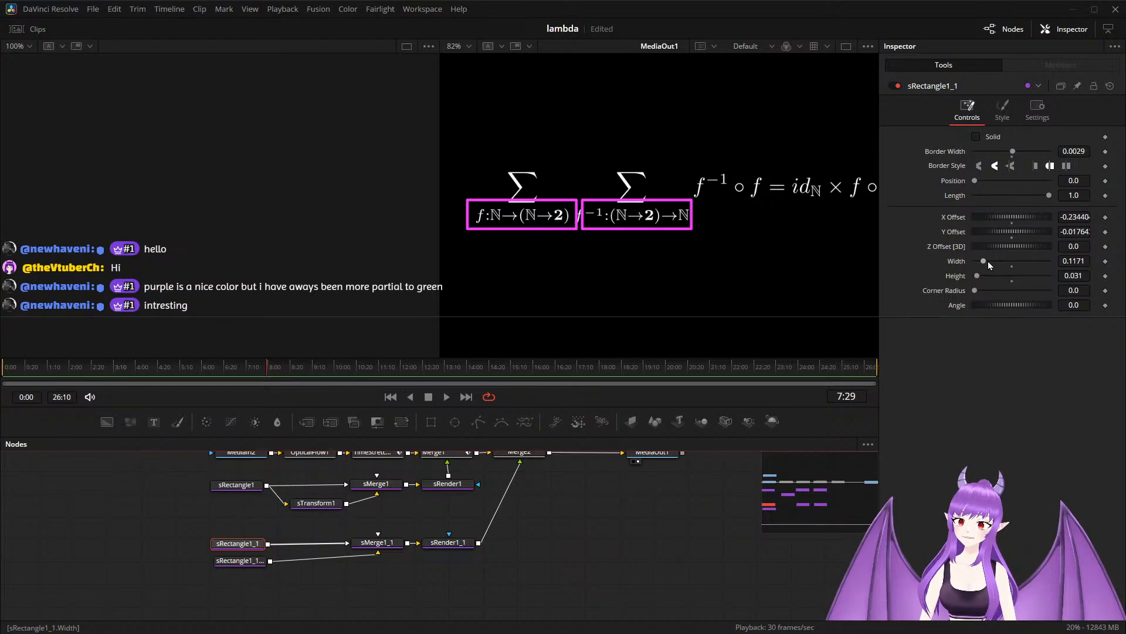
pyautogui.moveTo(985, 265); pyautogui.dragTo(981, 265)
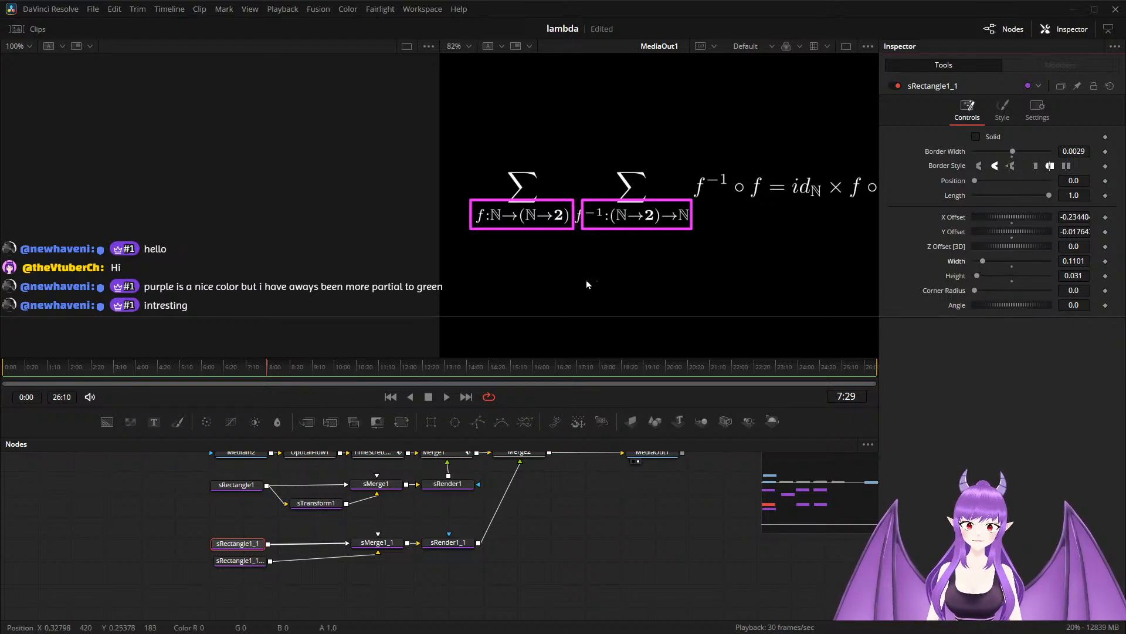
pyautogui.scroll(-3, 515, 279)
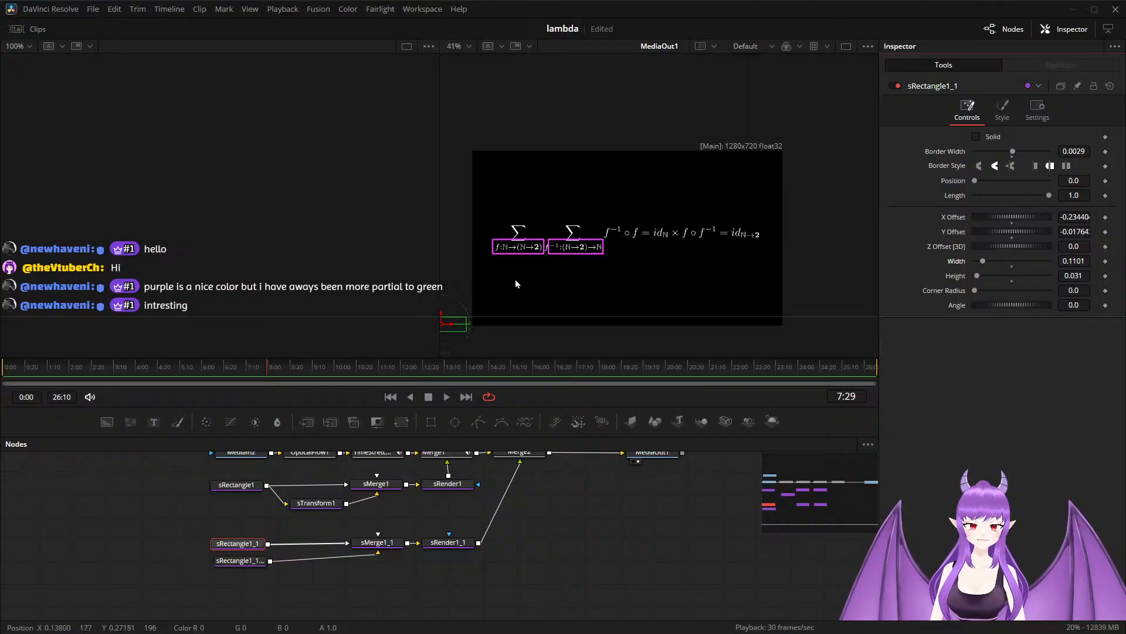
# Refit the subscript rectangles: shift sRectangle1_1 to an X Offset of about -0.2357, and give sRectangle1_1_1 width 0.1251 and X Offset about -0.1154.
pyautogui.moveTo(456, 329); pyautogui.dragTo(456, 332)
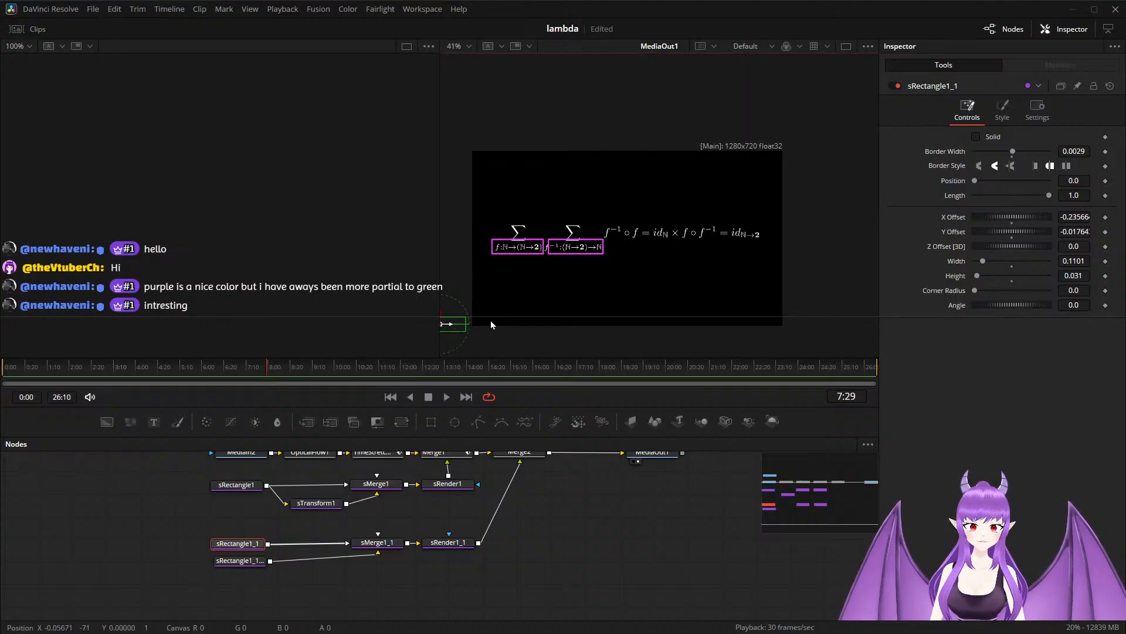
pyautogui.scroll(4, 561, 279)
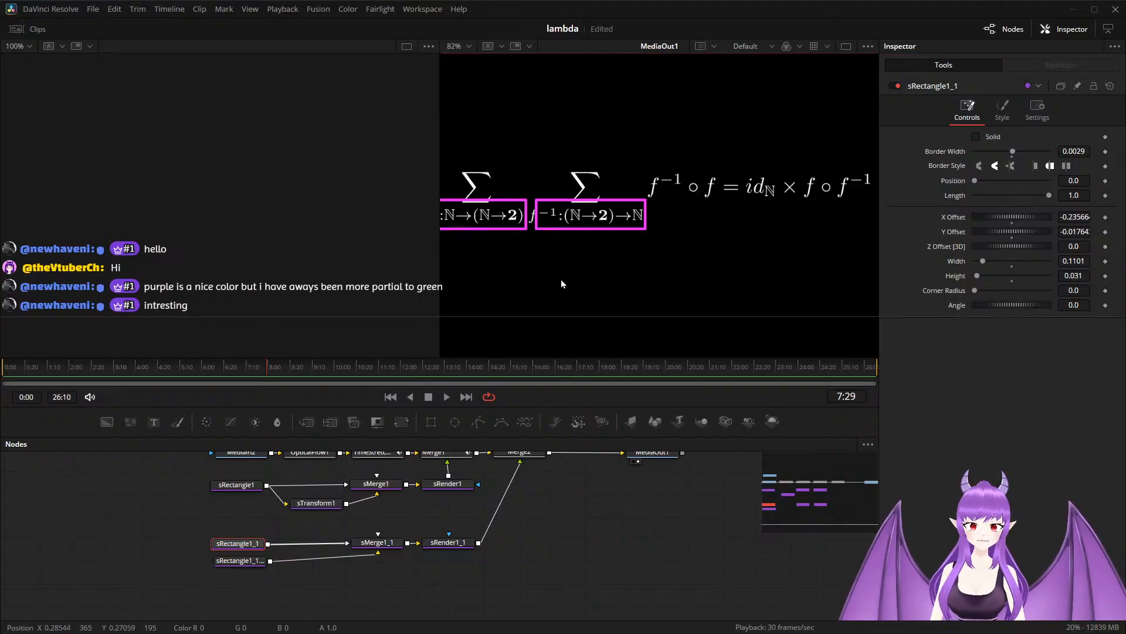
pyautogui.click(239, 561)
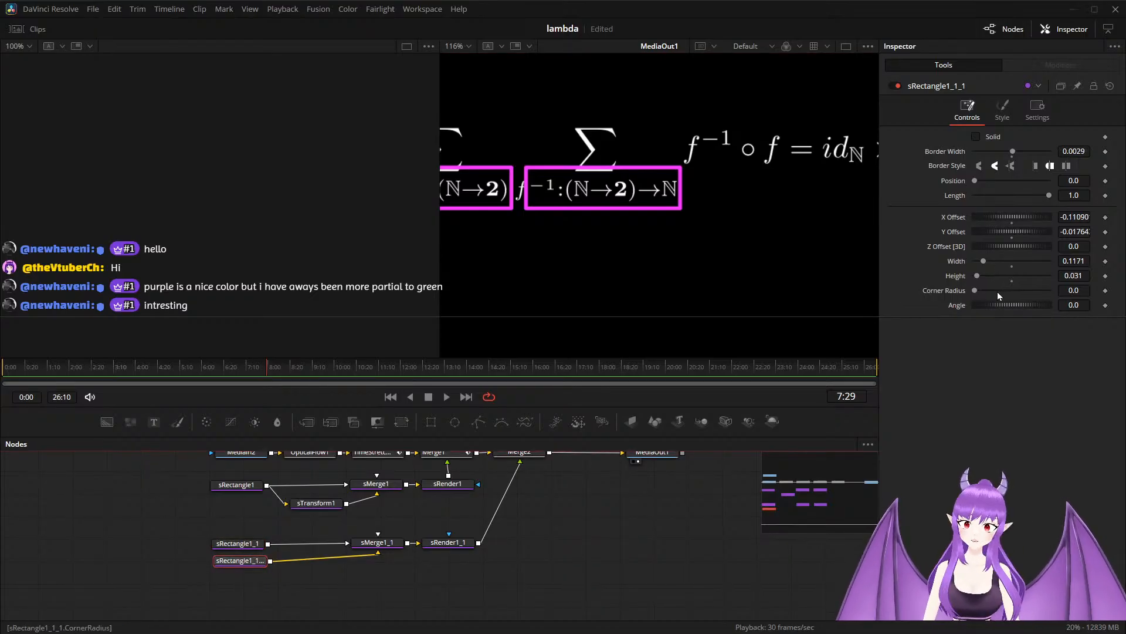
pyautogui.moveTo(984, 265); pyautogui.dragTo(990, 259)
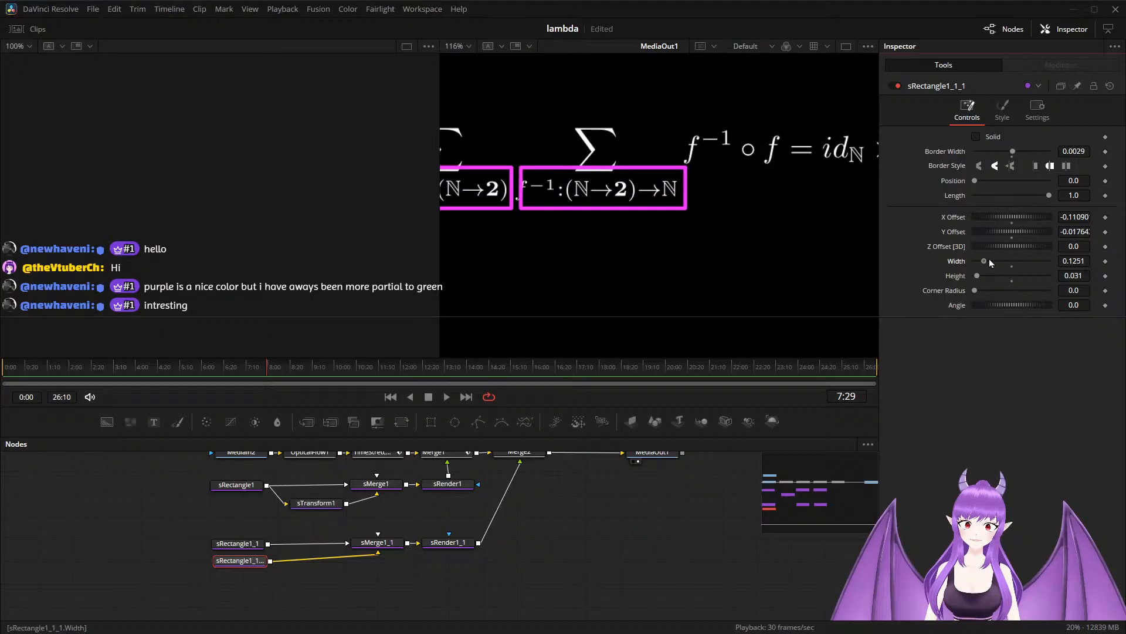
pyautogui.hotkey('ctrl', 'f')
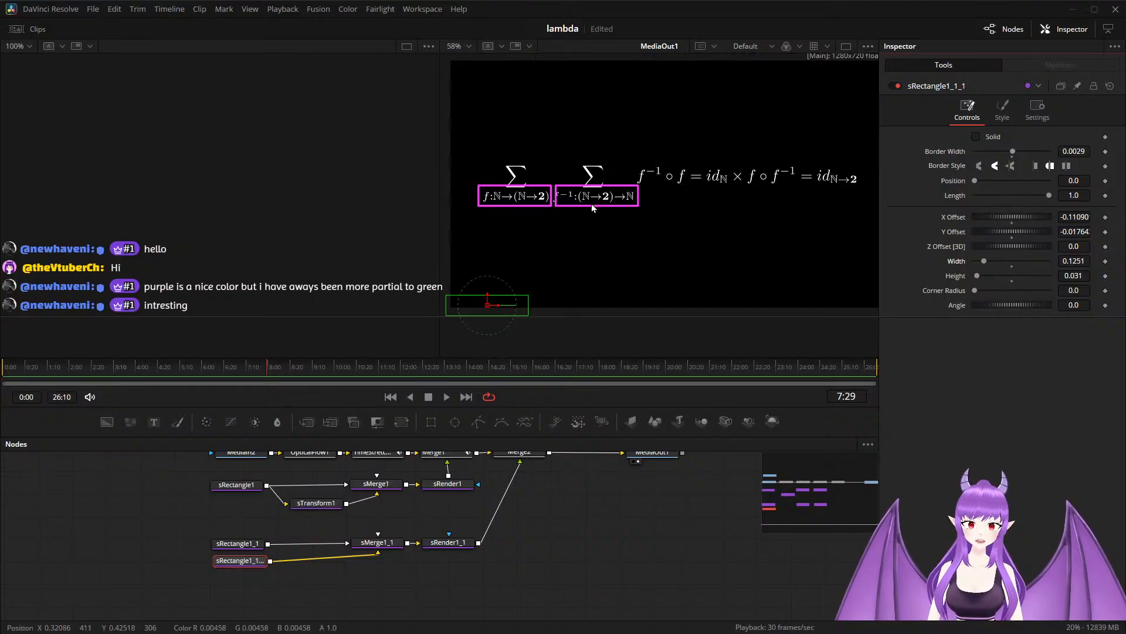
pyautogui.moveTo(500, 307); pyautogui.dragTo(498, 308)
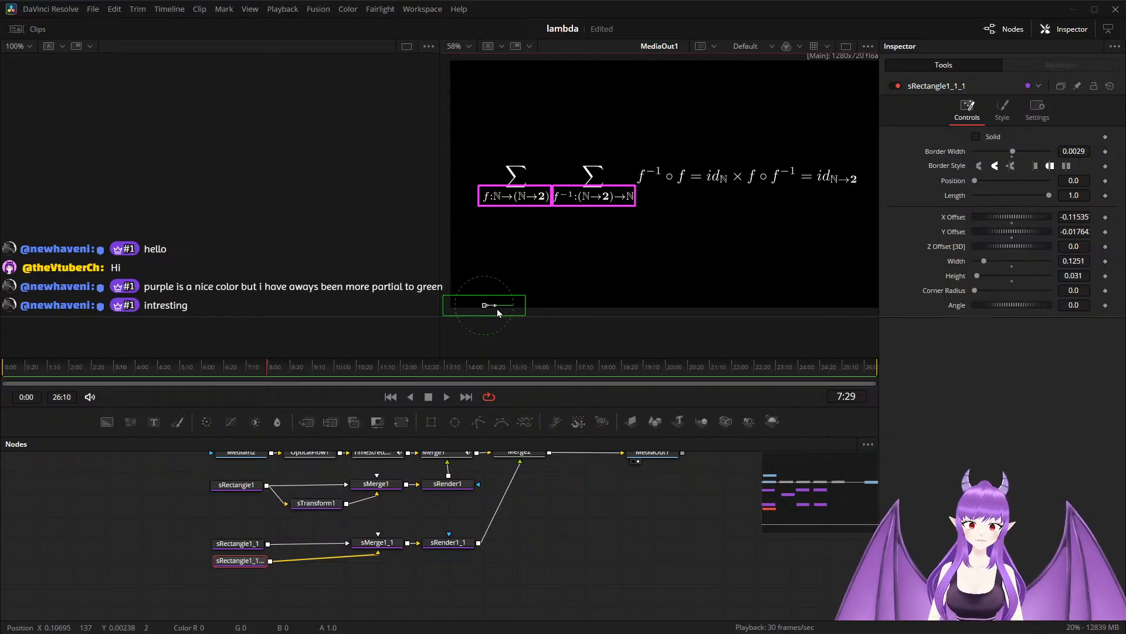
pyautogui.scroll(3, 579, 240)
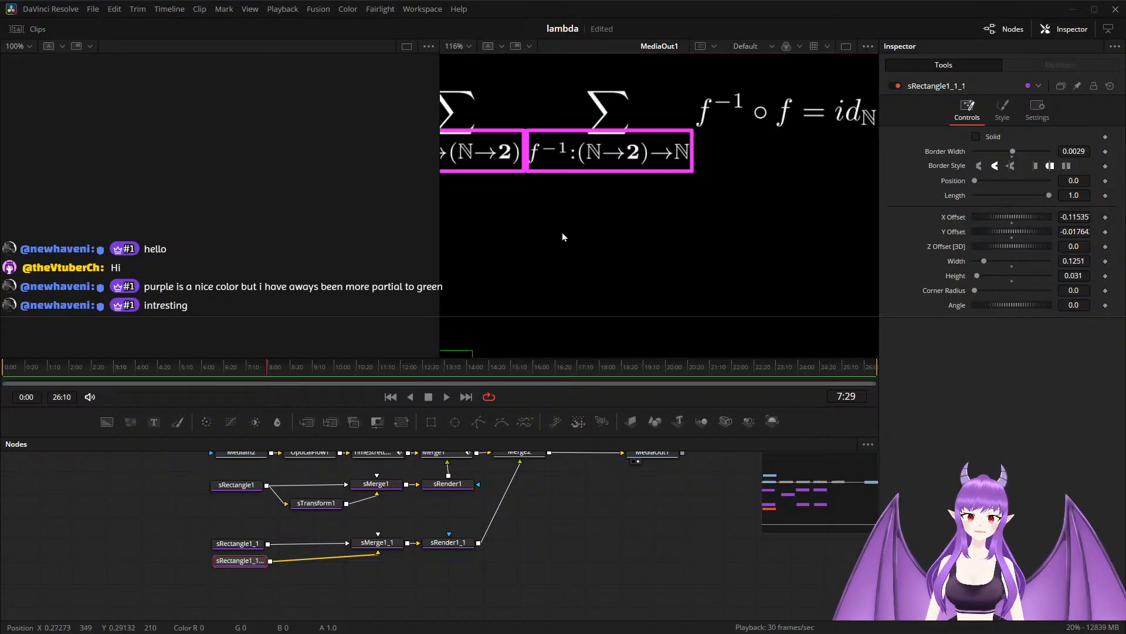
pyautogui.scroll(-3, 562, 232)
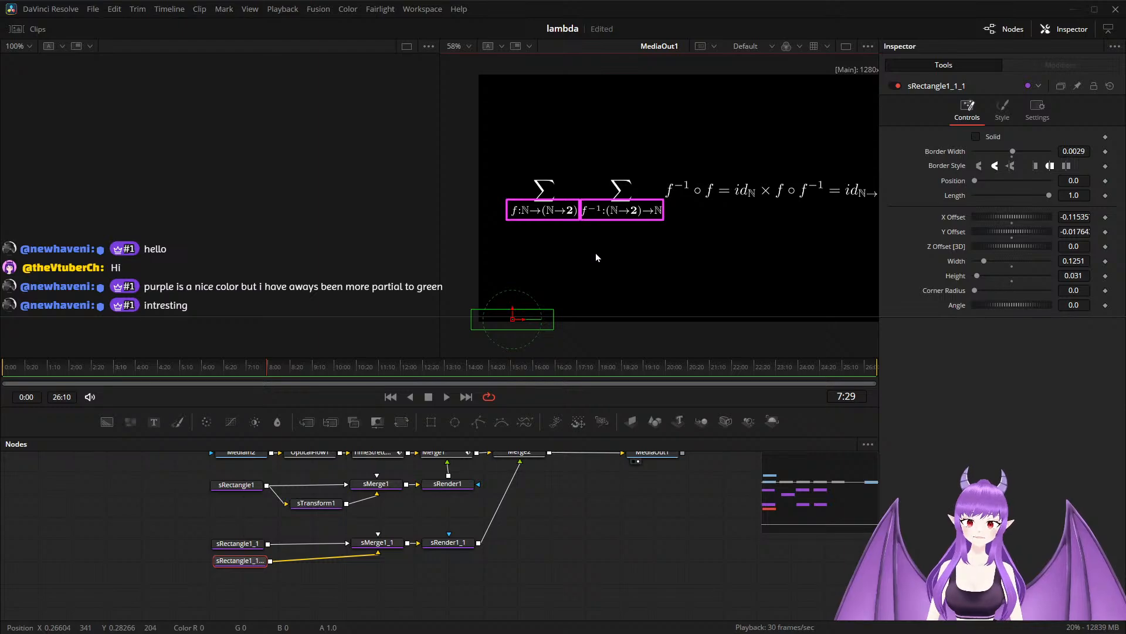
pyautogui.scroll(-1, 597, 257)
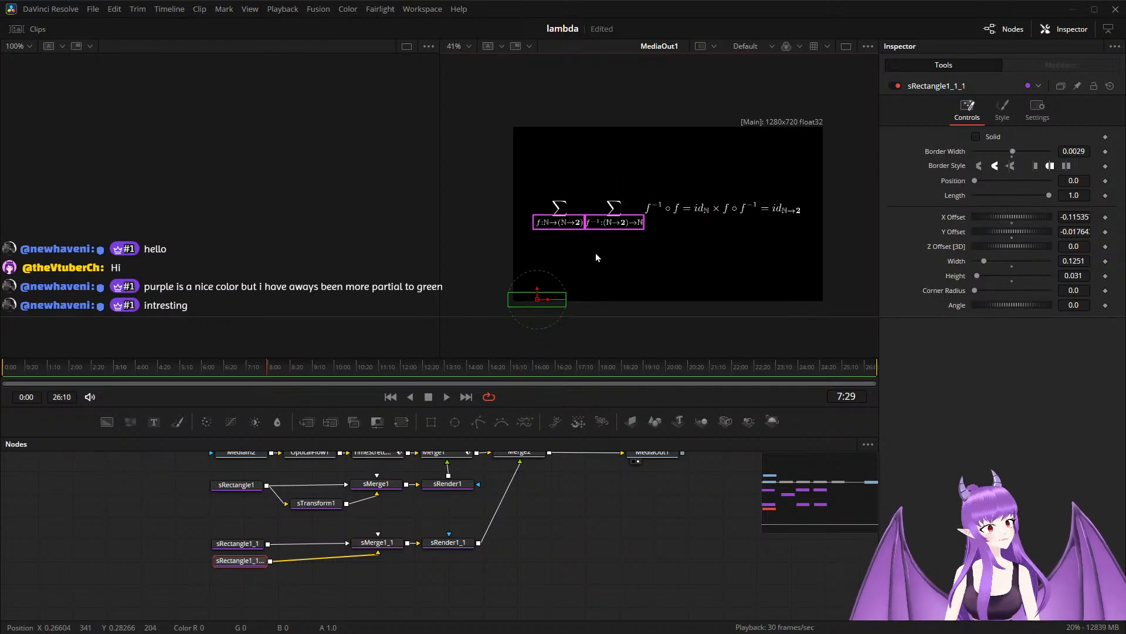
# Fade in the subscript rectangles by keyframing Merge2's Blend at 0.0 on 7:20 and 1.0 on 7:29.
pyautogui.click(528, 453)
pyautogui.scroll(1, 530, 453)
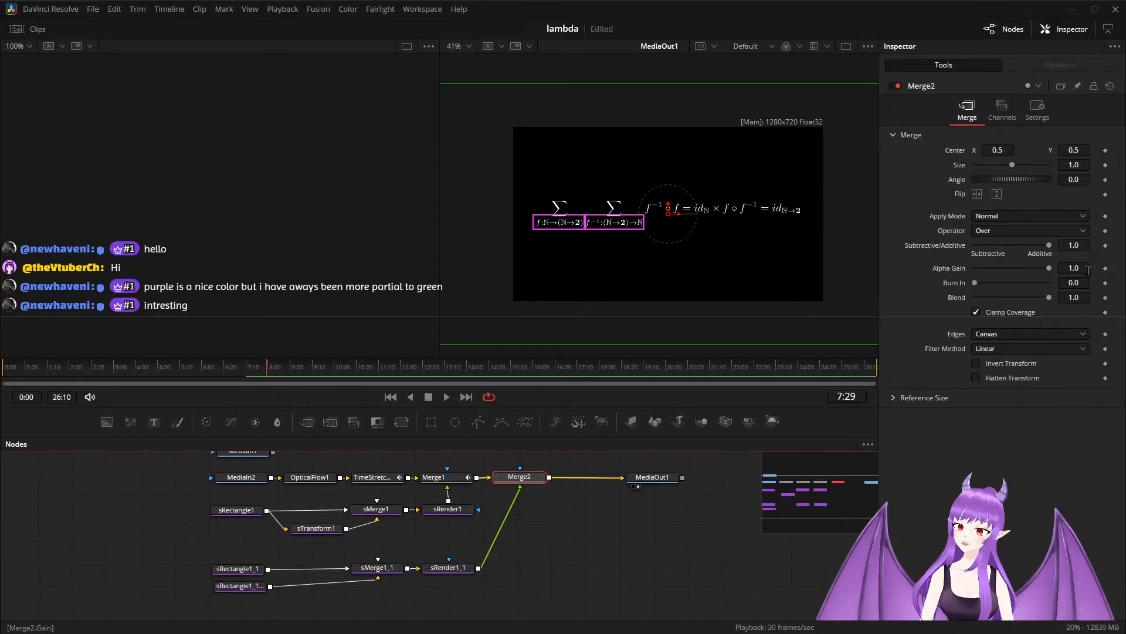
pyautogui.click(1107, 301)
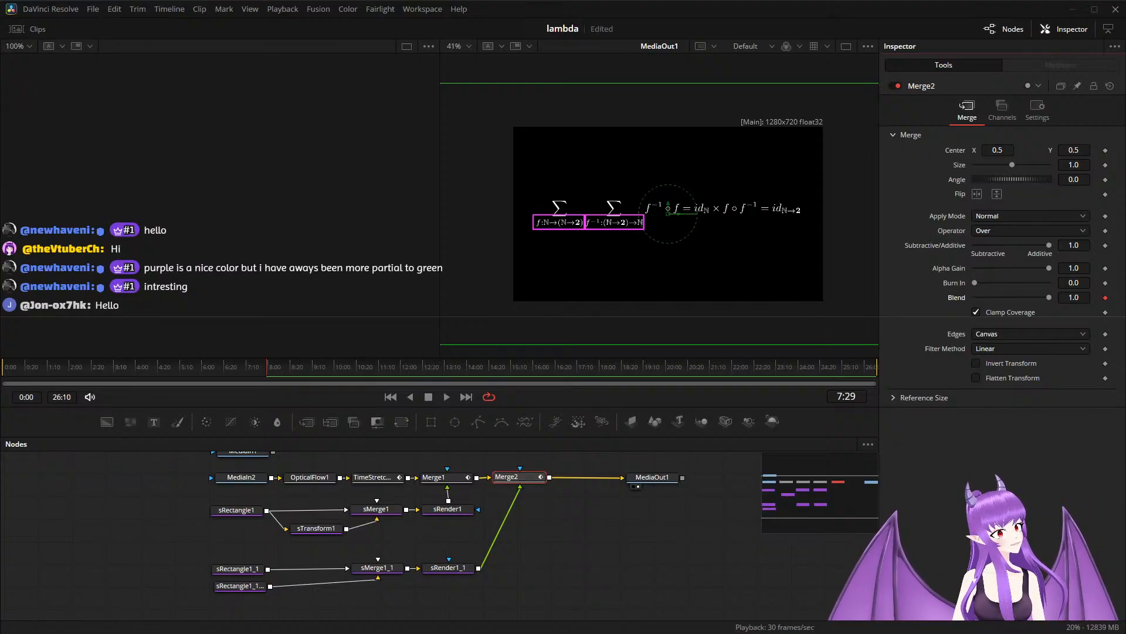
pyautogui.press('Left')
pyautogui.press('Left')
pyautogui.press('Left')
pyautogui.press('Left')
pyautogui.press('Left')
pyautogui.press('Left')
pyautogui.press('Left')
pyautogui.press('Left')
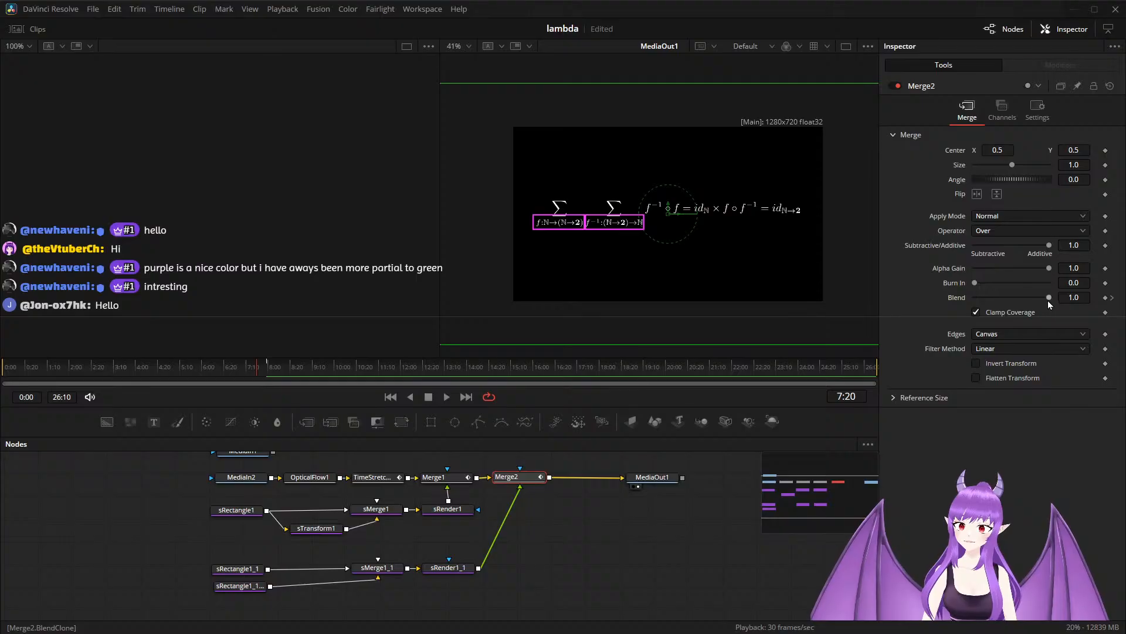
pyautogui.moveTo(1047, 300); pyautogui.dragTo(979, 311)
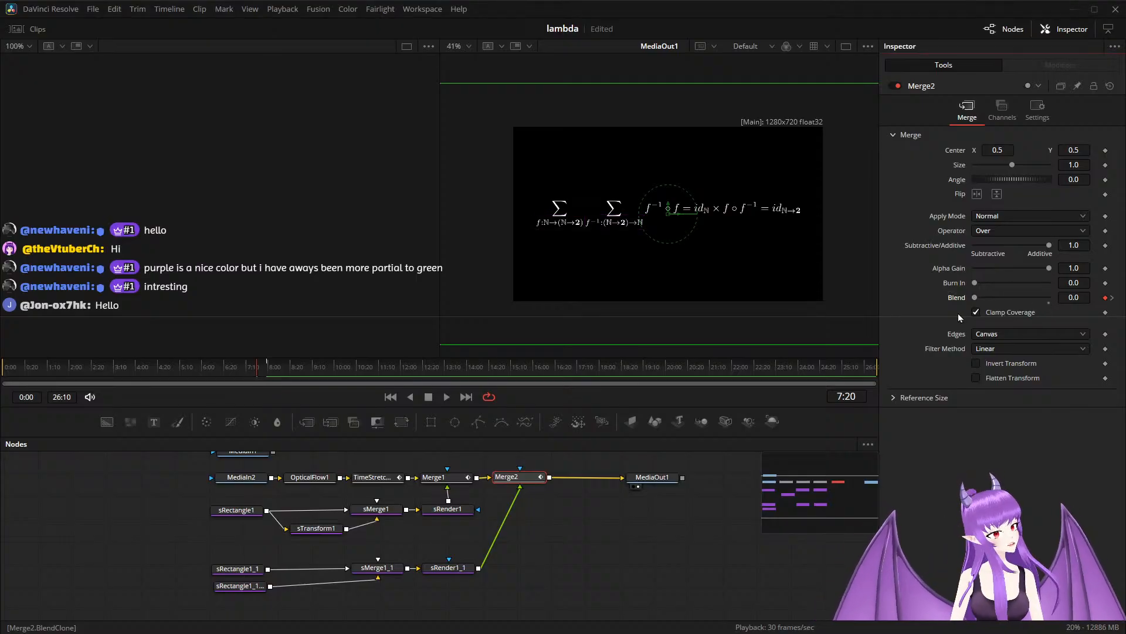
# Fade out the subscript rectangles by keyframing Merge2's Blend to 0.0 at 8:10, and play back the highlight sequence.
pyautogui.press('space')
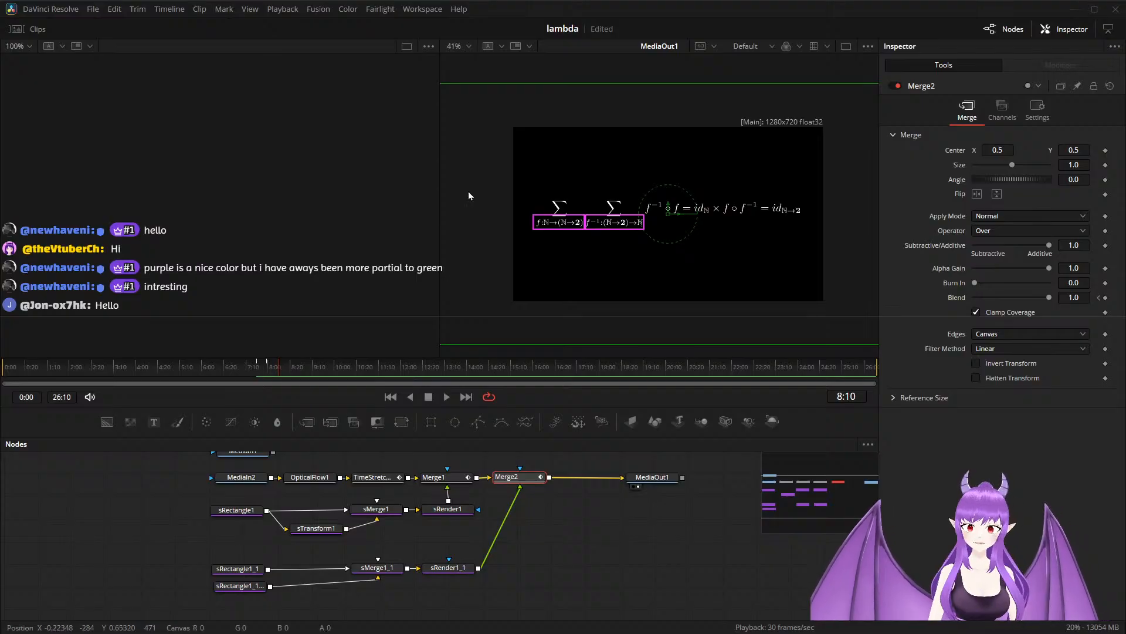
pyautogui.moveTo(1048, 298); pyautogui.dragTo(971, 305)
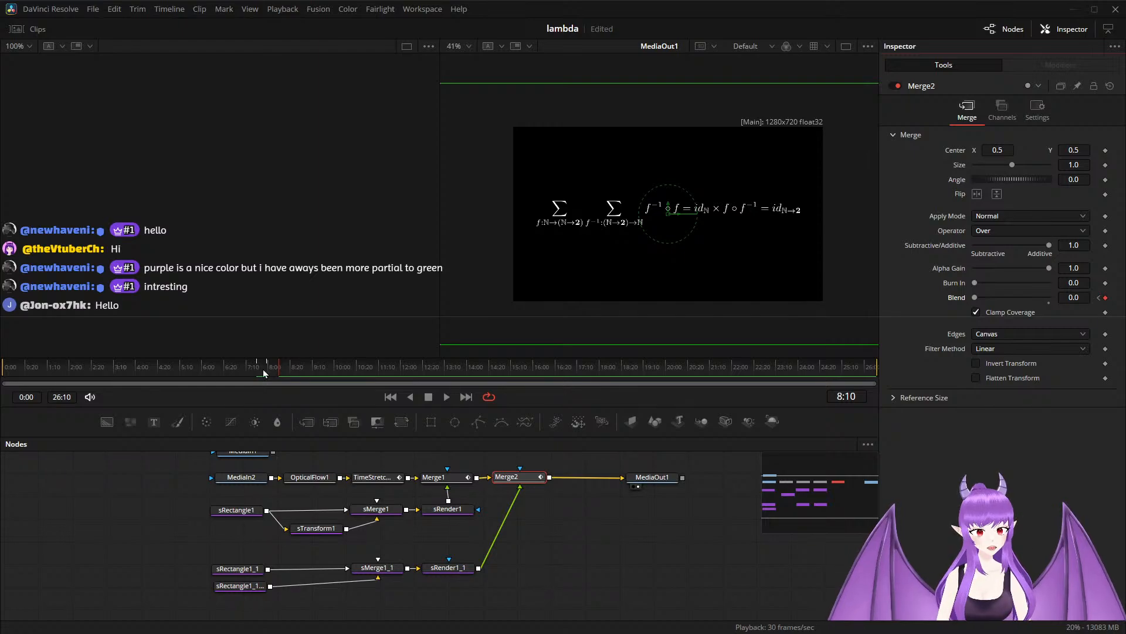
pyautogui.moveTo(277, 373); pyautogui.dragTo(244, 373)
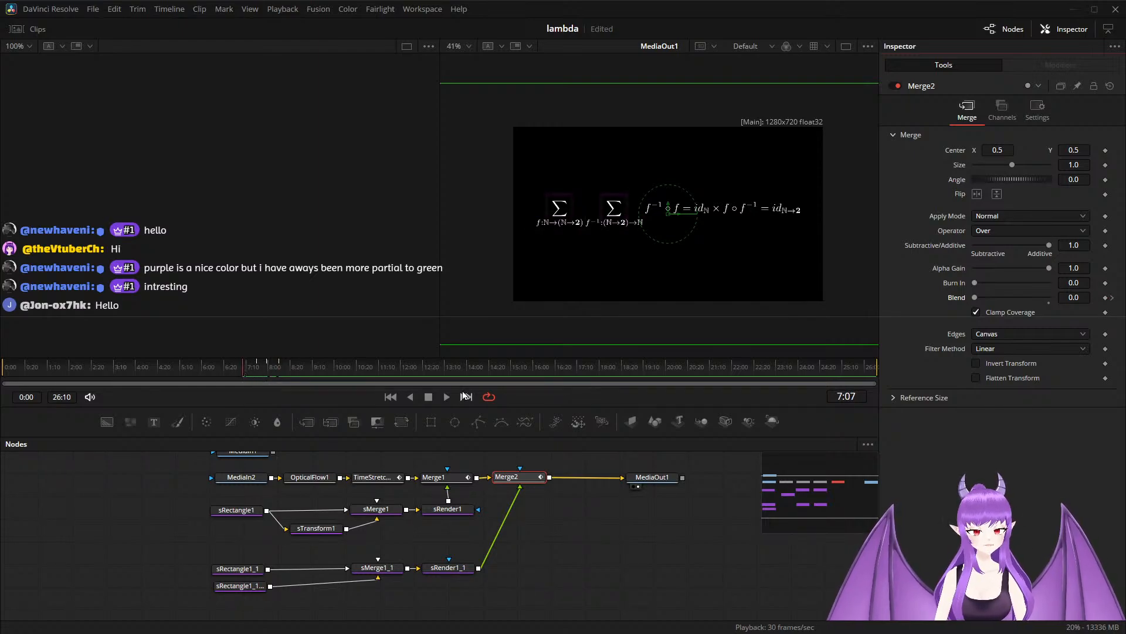
pyautogui.press('space')
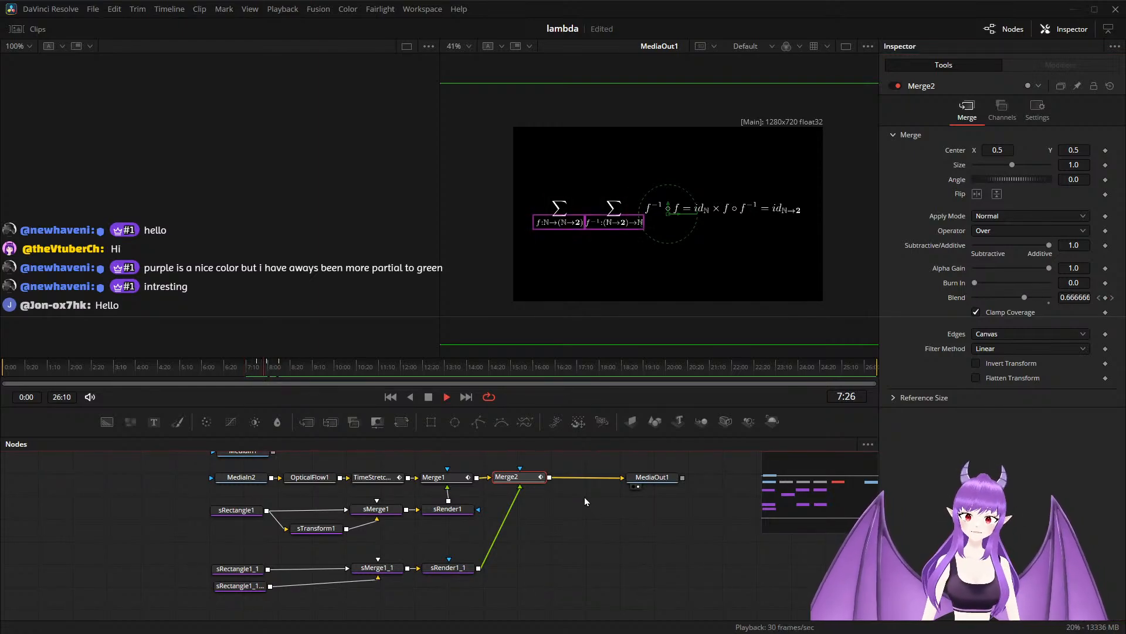
pyautogui.press('space')
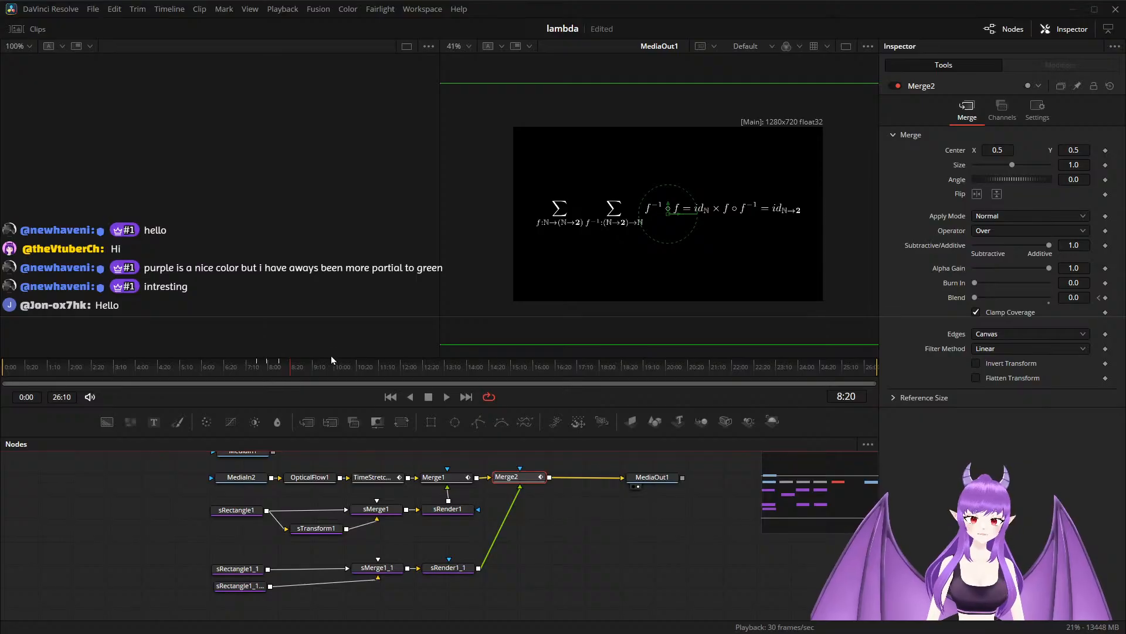
pyautogui.moveTo(285, 376); pyautogui.dragTo(229, 374)
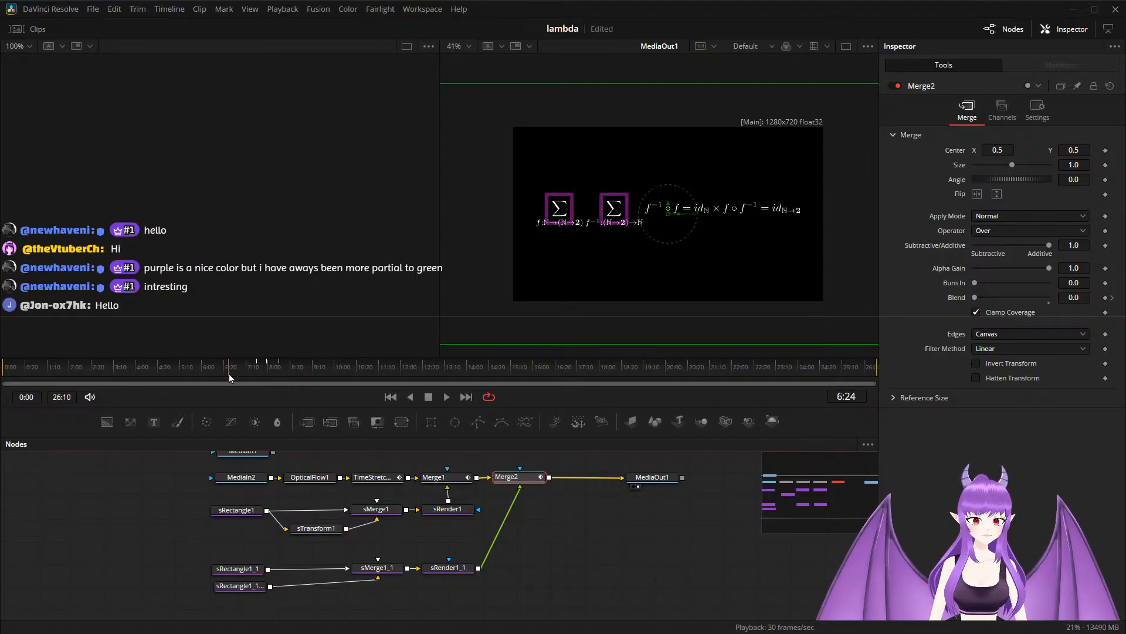
pyautogui.press('space')
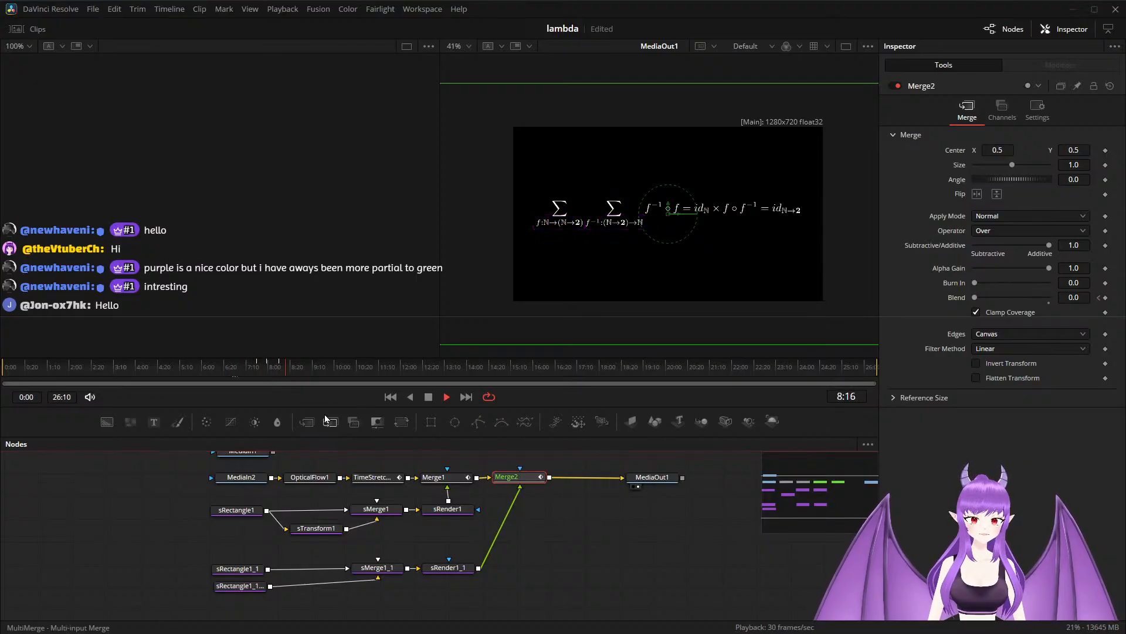
pyautogui.press('space')
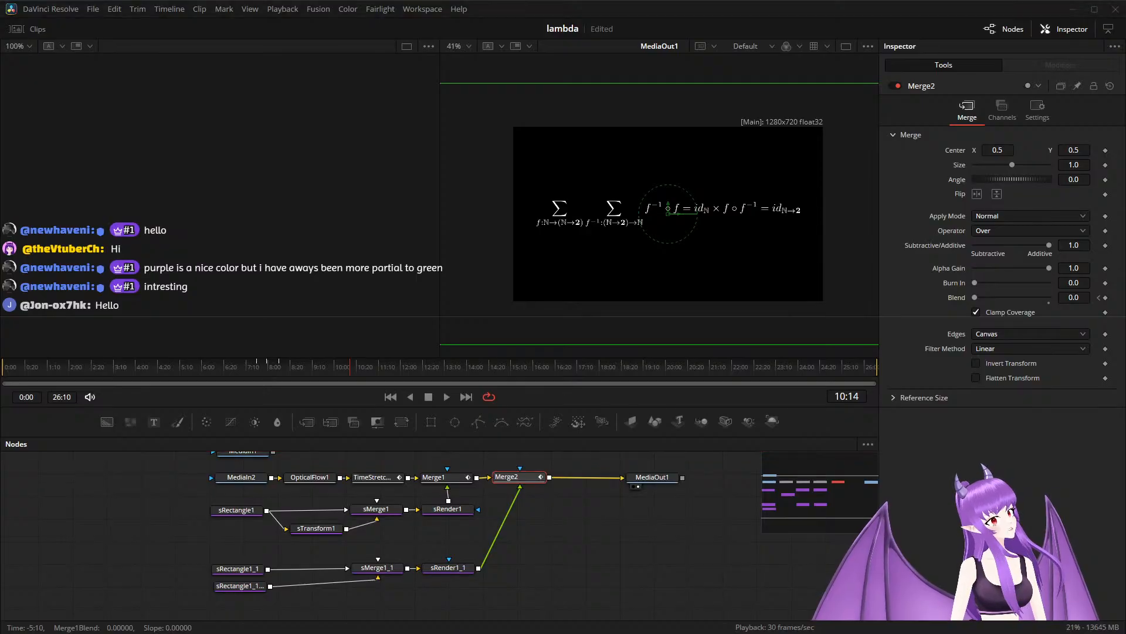
# Save the project, paste the copied Merge2 Blend fade keyframes so the second fade ends at 10:20, and play it back.
pyautogui.hotkey('ctrl', 's')
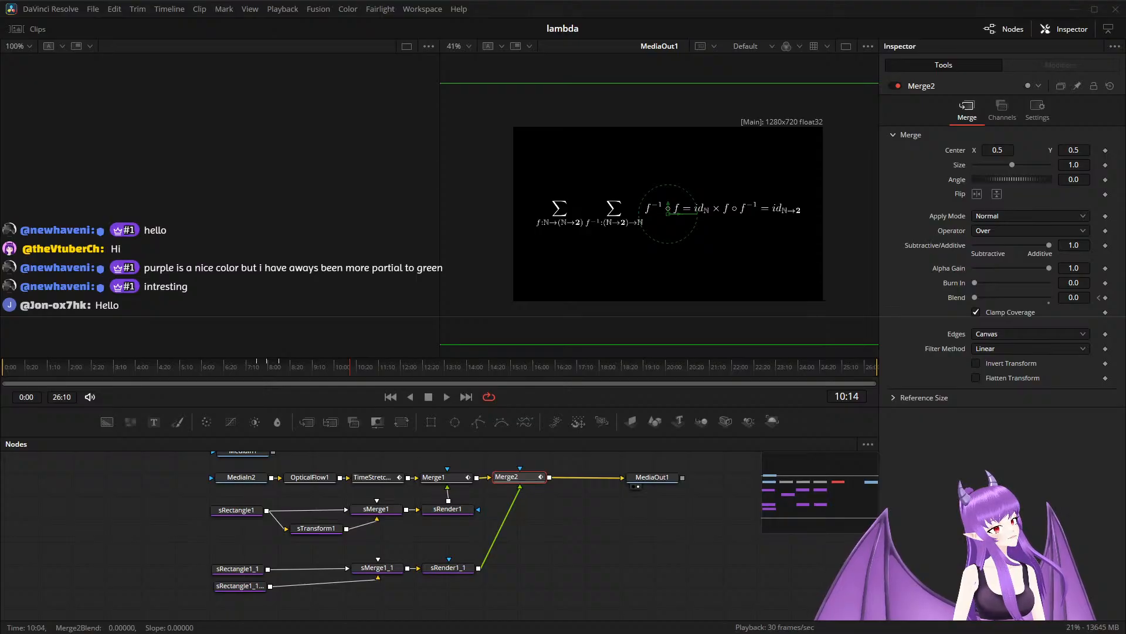
pyautogui.hotkey('ctrl', 'v')
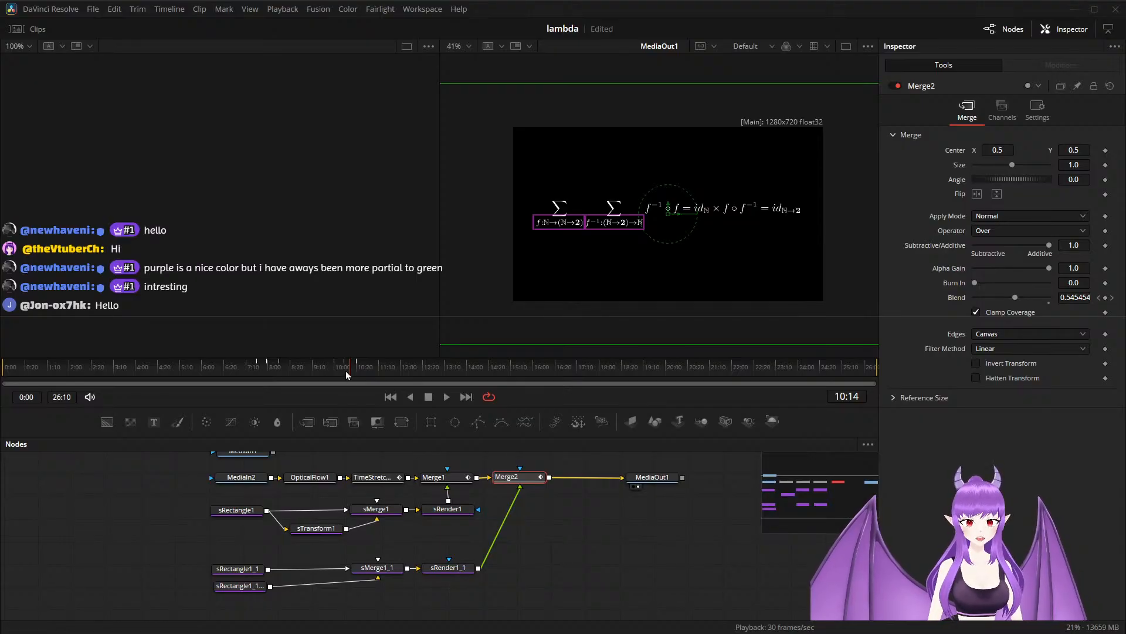
pyautogui.moveTo(348, 371); pyautogui.dragTo(331, 375)
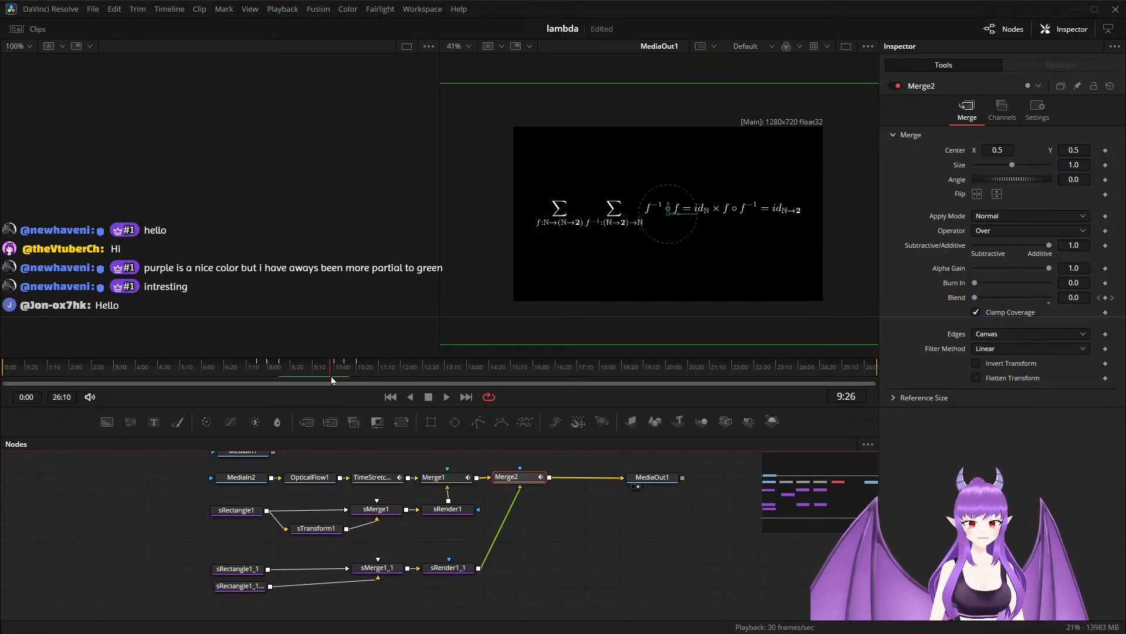
pyautogui.press('space')
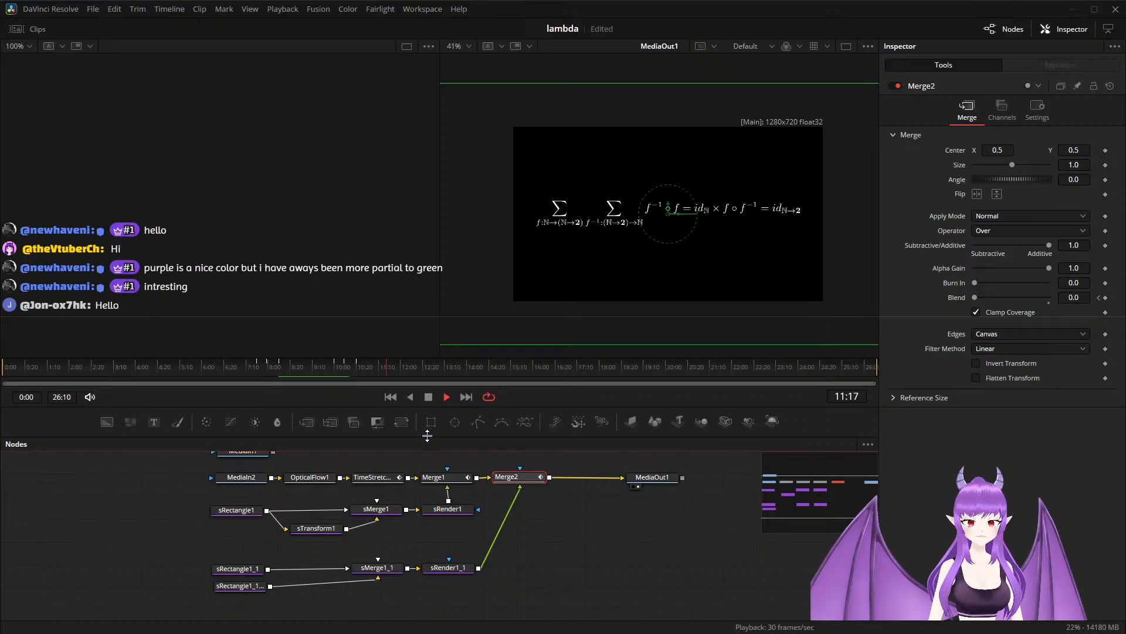
pyautogui.press('space')
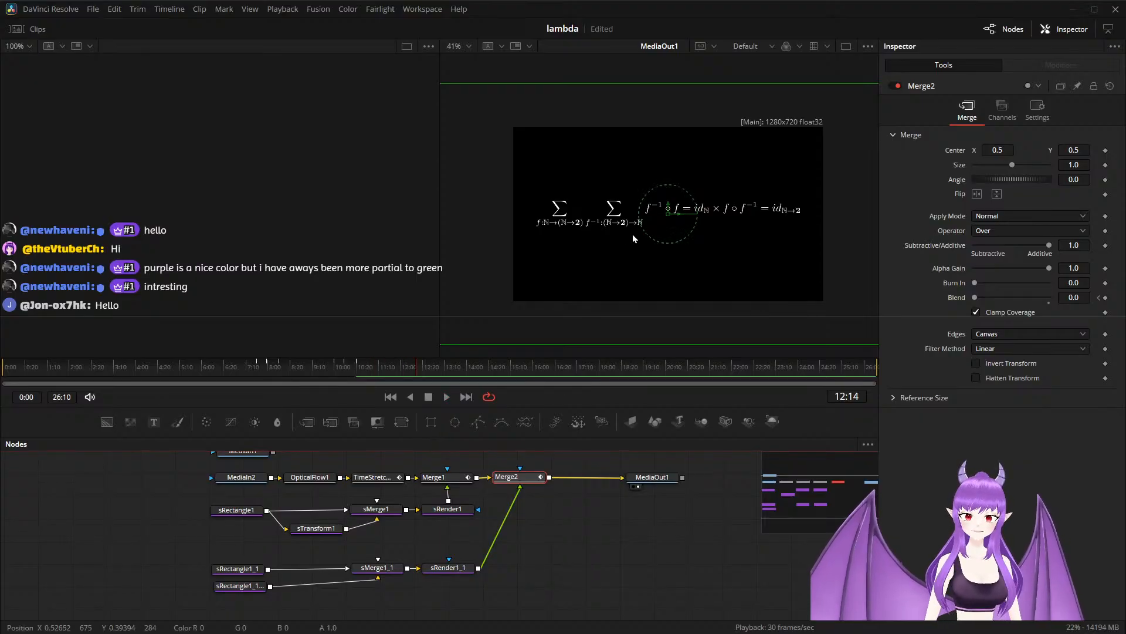
# Extend the second highlight by keyframing Merge2's Blend to 1.0 at 11:11 and removing the Blend keyframe at 10:20.
pyautogui.scroll(2, 632, 234)
pyautogui.press('space')
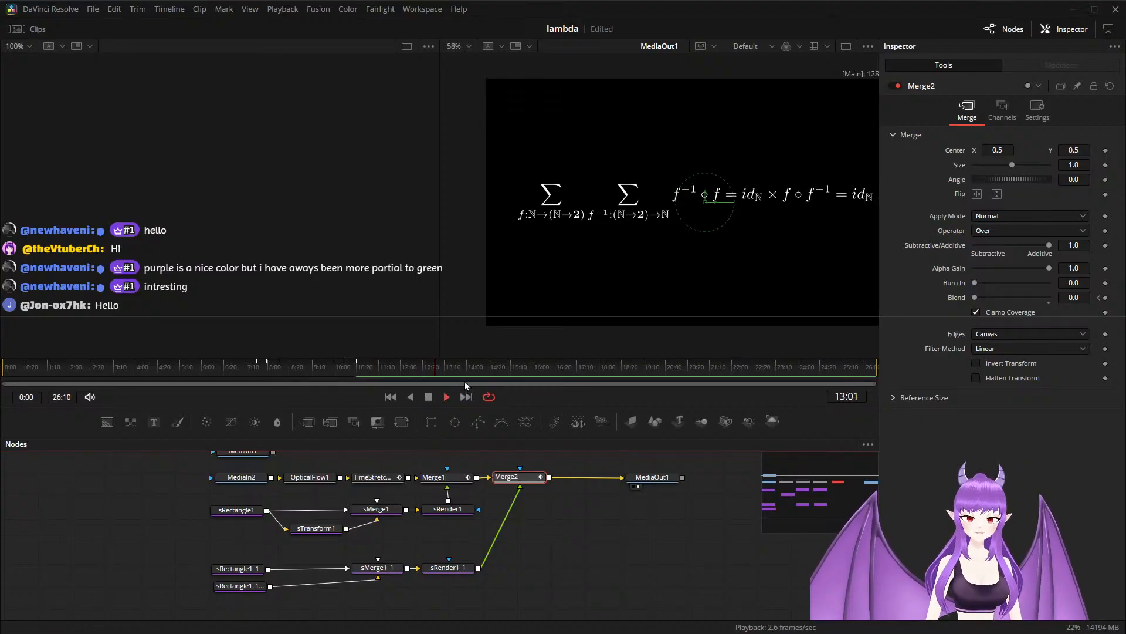
pyautogui.click(368, 375)
pyautogui.moveTo(369, 373)
pyautogui.mouseDown()
pyautogui.moveTo(330, 371)
pyautogui.moveTo(406, 378)
pyautogui.moveTo(386, 375)
pyautogui.mouseUp()
pyautogui.press('space')
pyautogui.press('space')
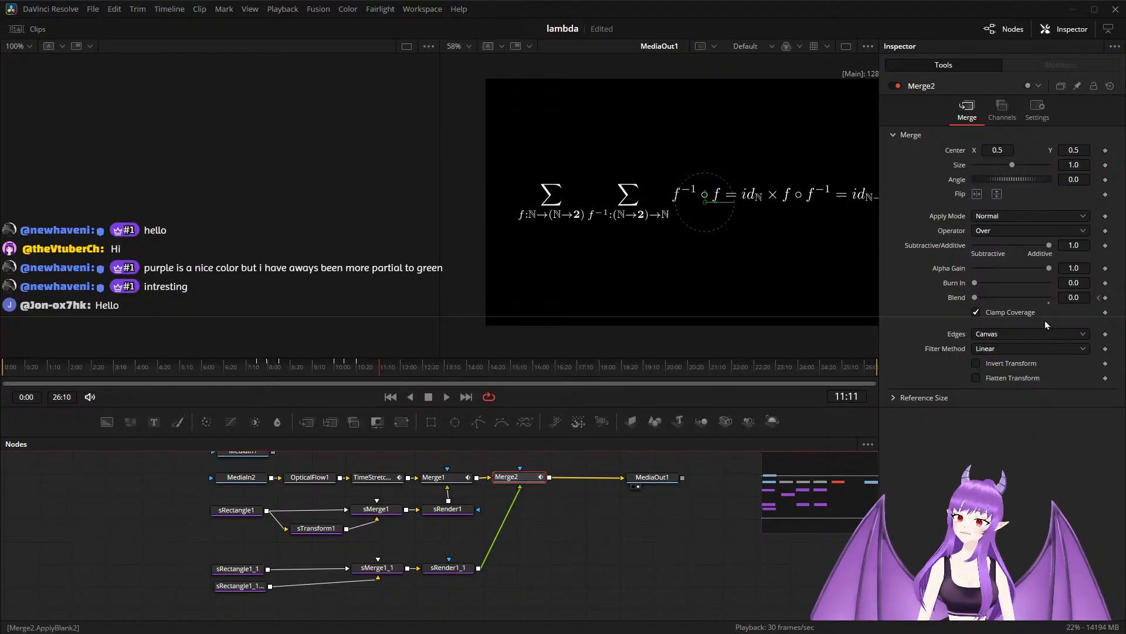
pyautogui.moveTo(974, 297); pyautogui.dragTo(1067, 306)
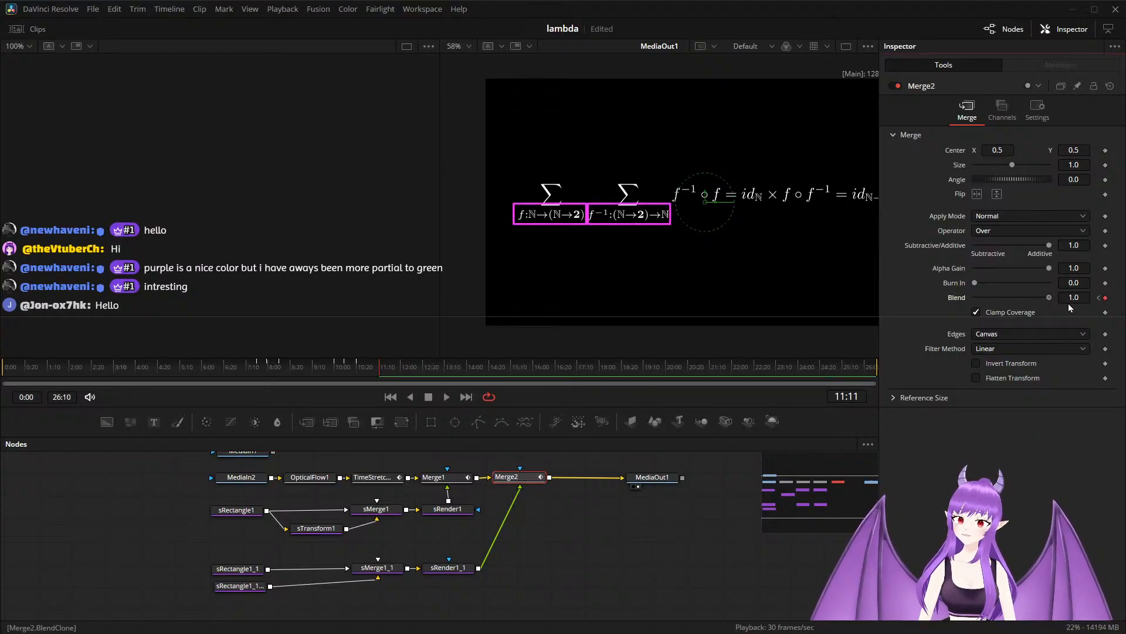
pyautogui.click(1098, 300)
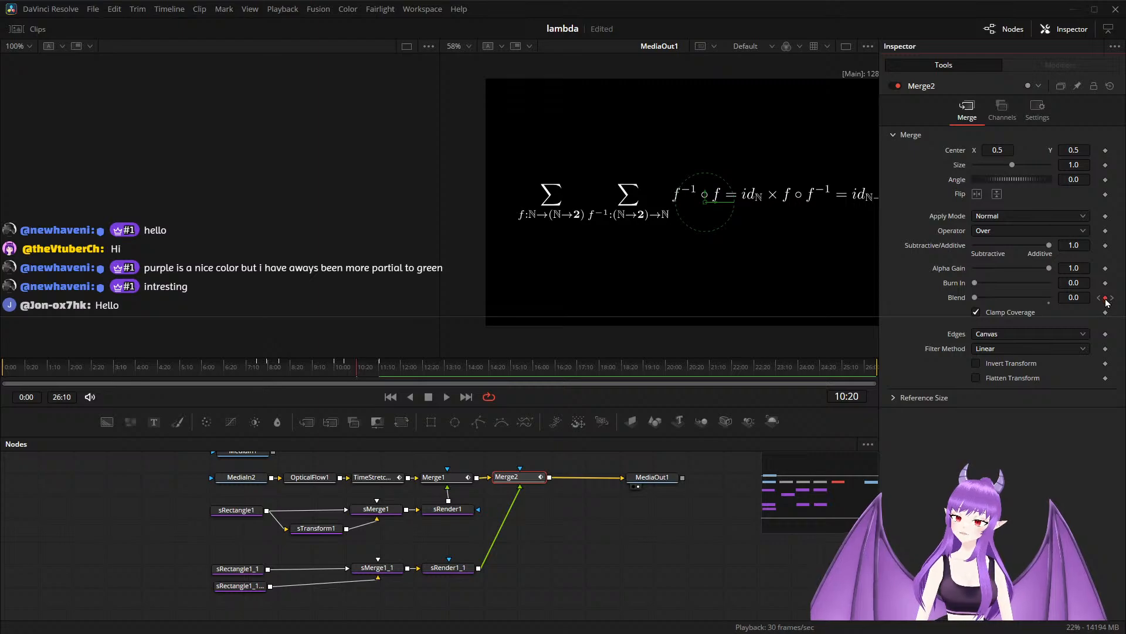
pyautogui.hotkey('ctrl', 'z')
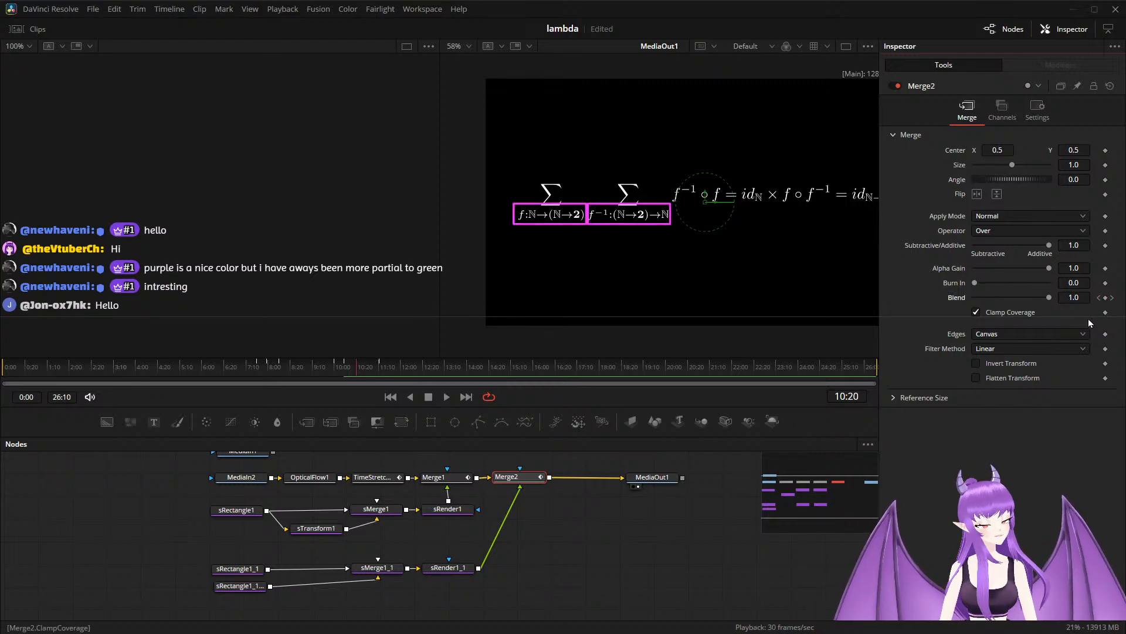
pyautogui.click(1112, 298)
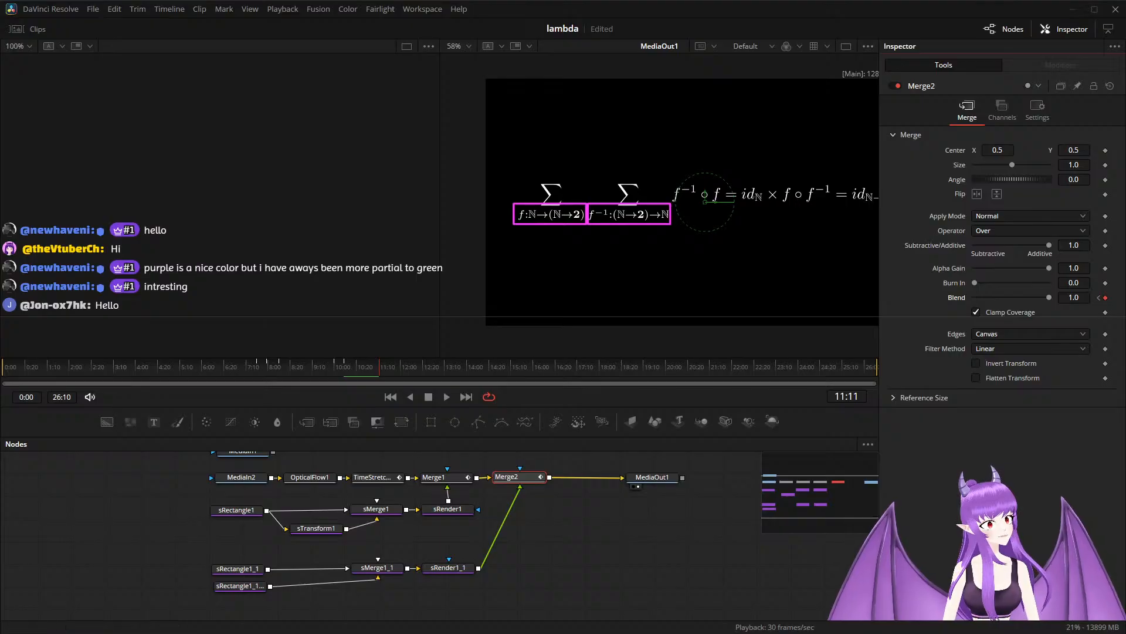
# End the second highlight with a Merge2 Blend keyframe of 0.0 at 13:10, and select the sRectangle1_1 node.
pyautogui.moveTo(379, 366); pyautogui.dragTo(425, 367)
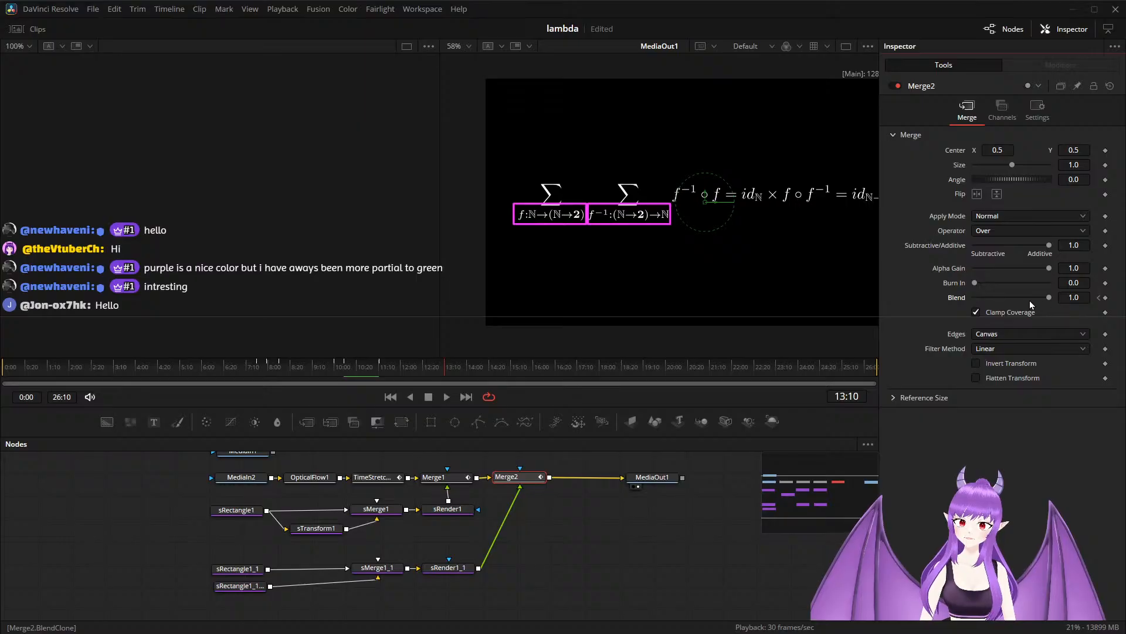
pyautogui.moveTo(1047, 294); pyautogui.dragTo(947, 298)
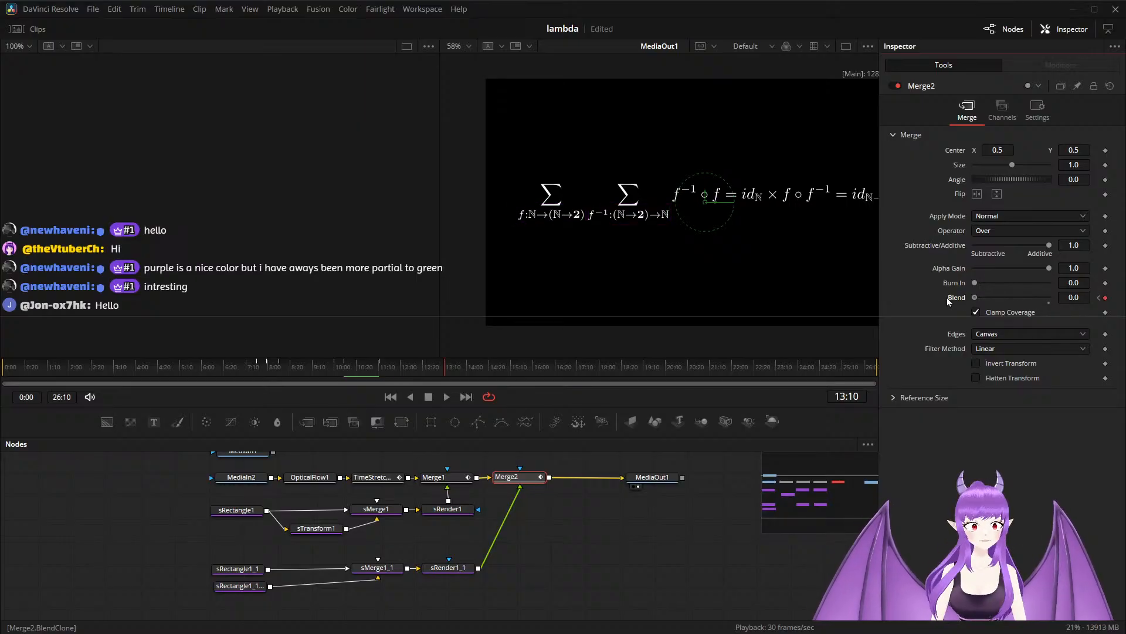
pyautogui.click(235, 570)
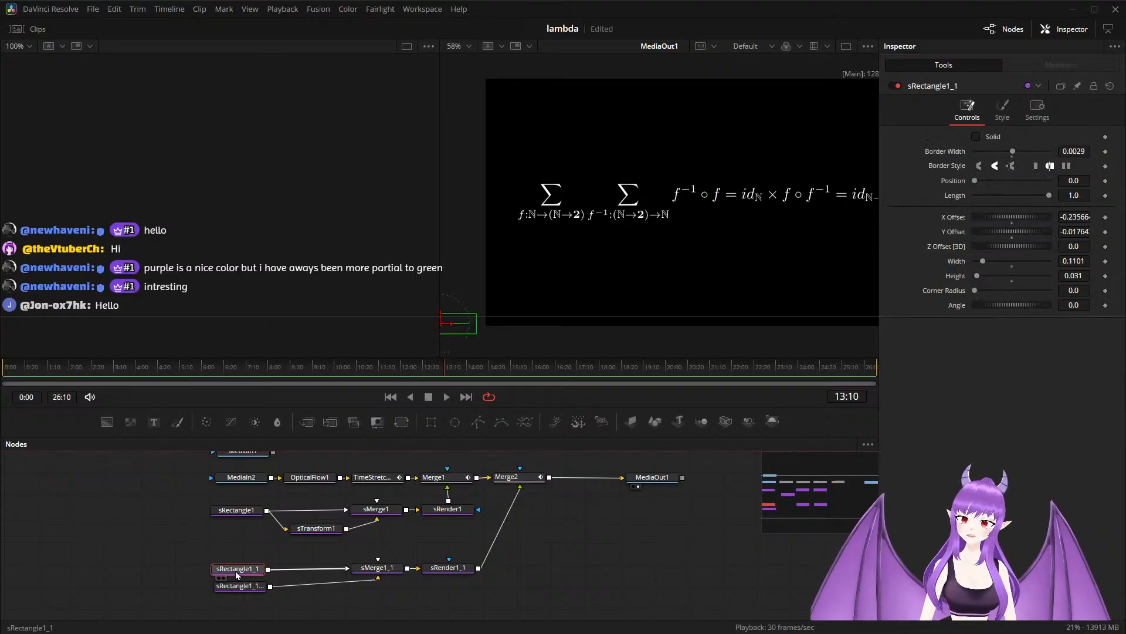
# Recolor the sRectangle1_1 outline yellow by setting its Green to 1.0 and Blue to 0.25.
pyautogui.click(1003, 109)
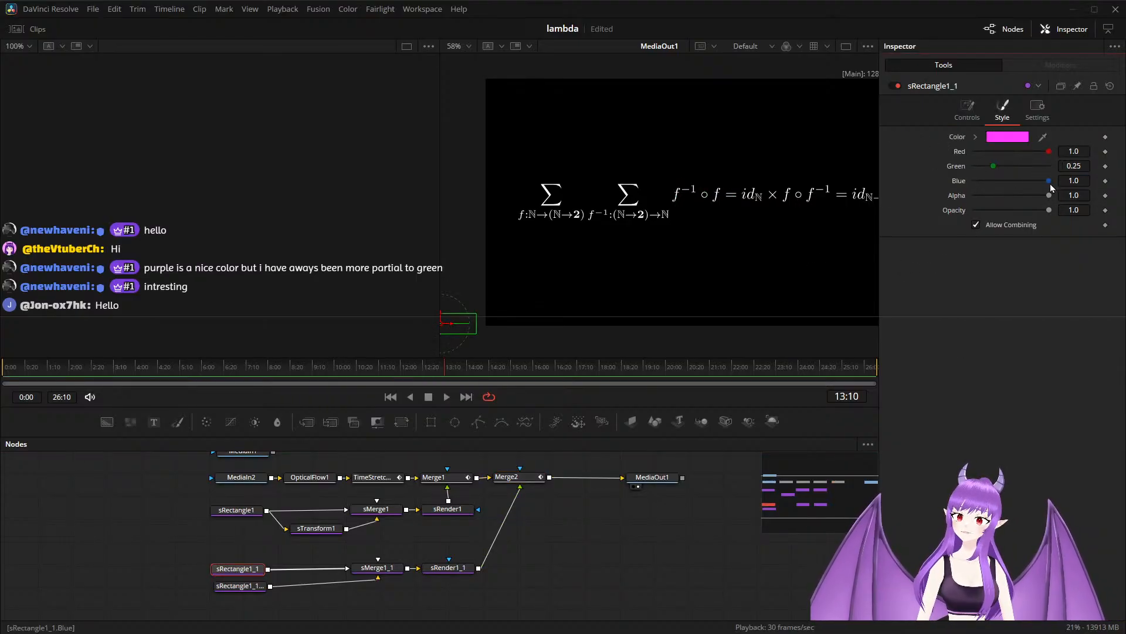
pyautogui.moveTo(1052, 185)
pyautogui.mouseDown()
pyautogui.moveTo(990, 184)
pyautogui.moveTo(1053, 168)
pyautogui.mouseUp()
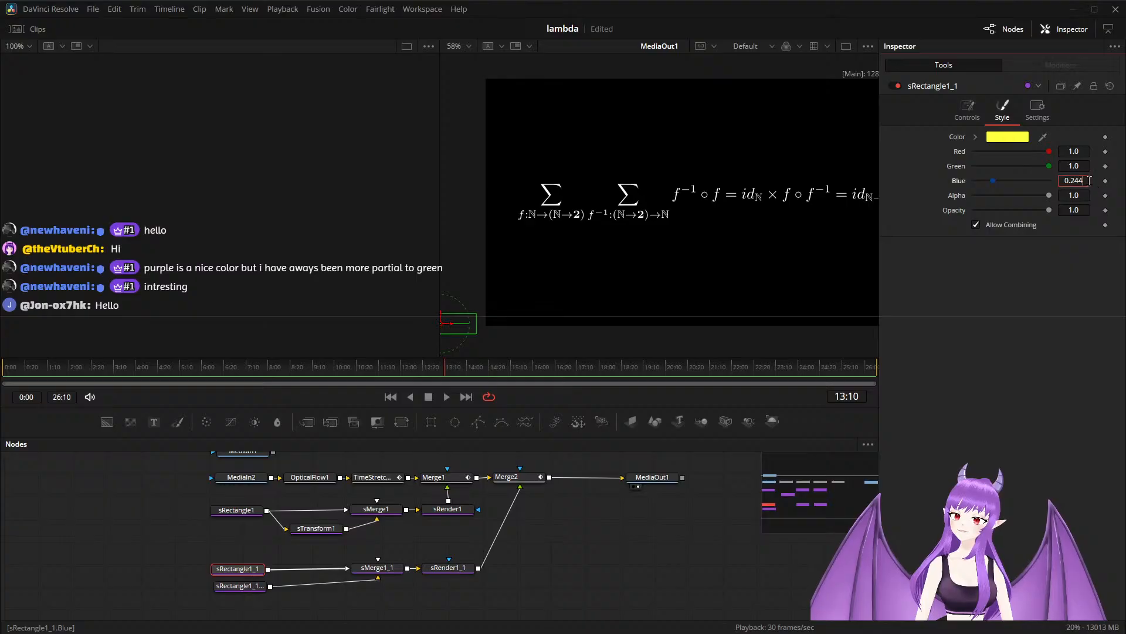
pyautogui.press('BackSpace')
pyautogui.press('BackSpace')
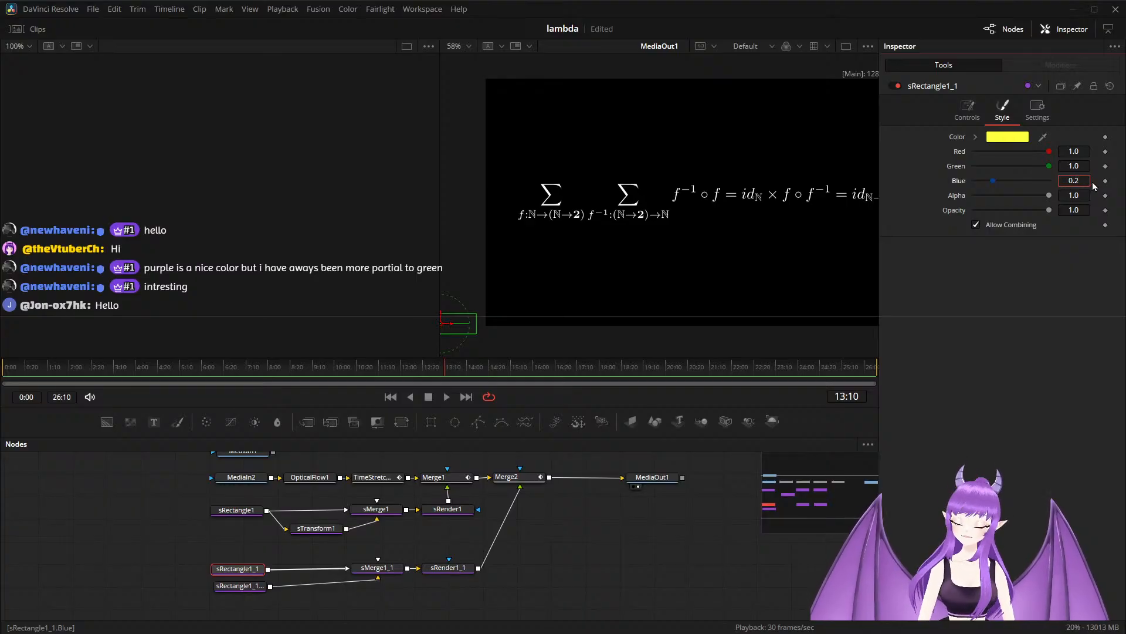
pyautogui.write('5')
pyautogui.press('Tab')
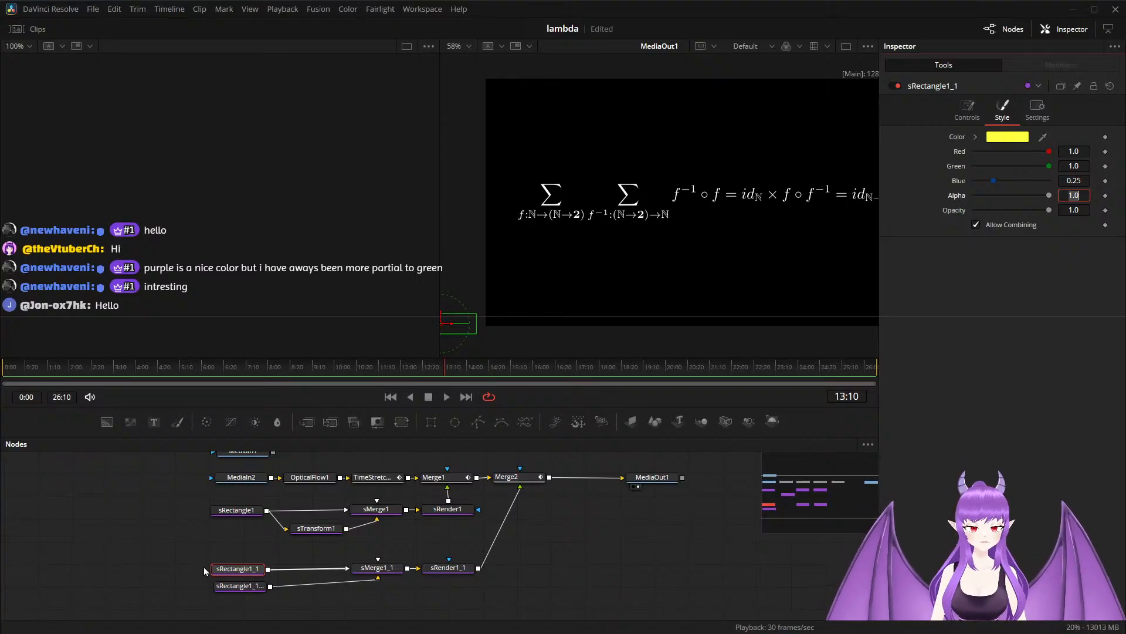
# Recolor the sRectangle1_1_1 outline light yellow with Red 1.0, Green 1.0 and Blue 0.45.
pyautogui.click(238, 585)
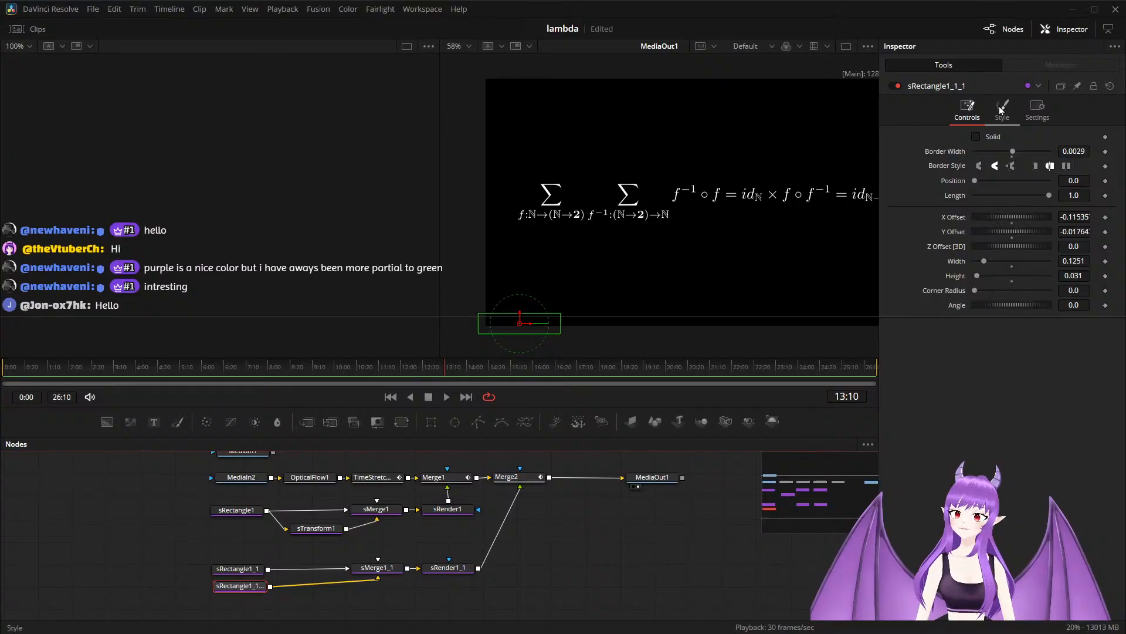
pyautogui.click(1001, 110)
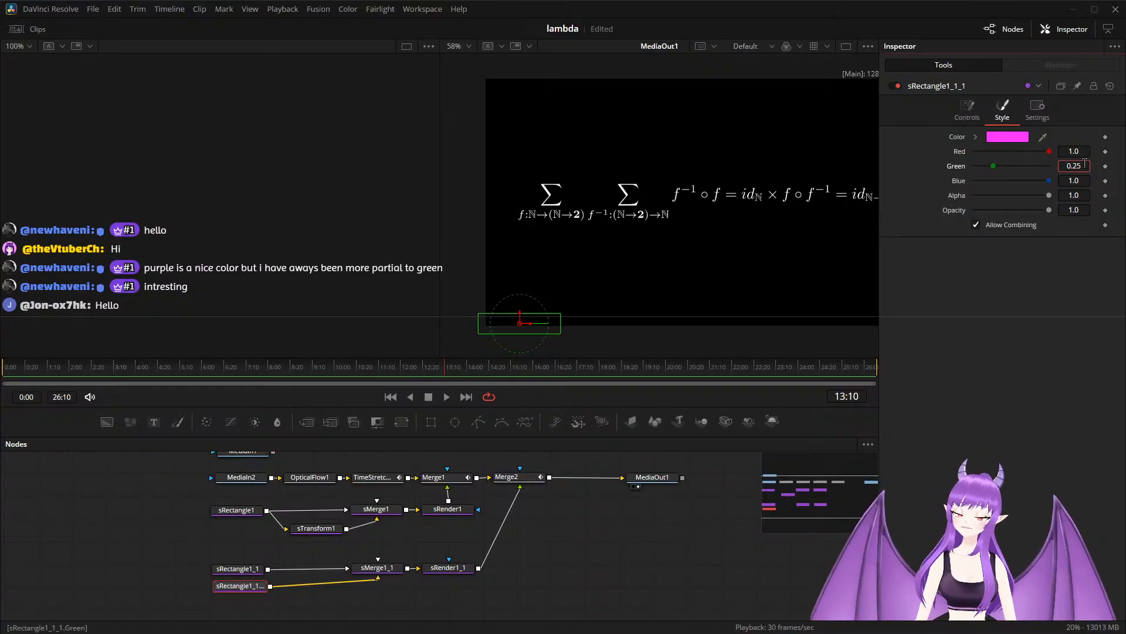
pyautogui.hotkey('shift', 'Tab')
pyautogui.press('BackSpace')
pyautogui.write('1')
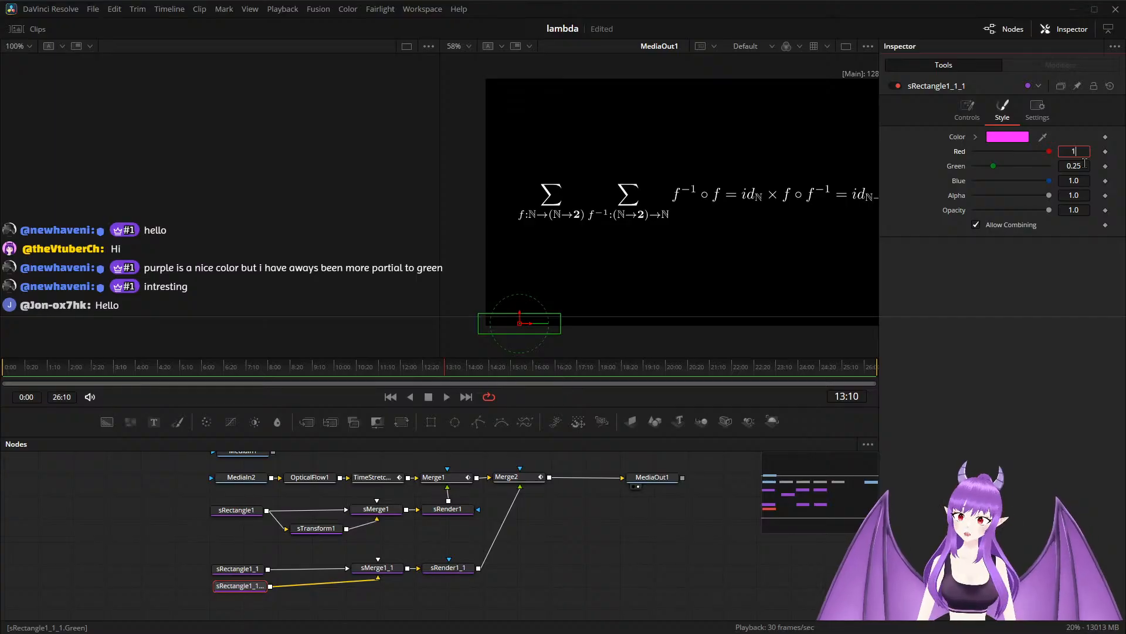
pyautogui.press('Tab')
pyautogui.write('1')
pyautogui.press('Tab')
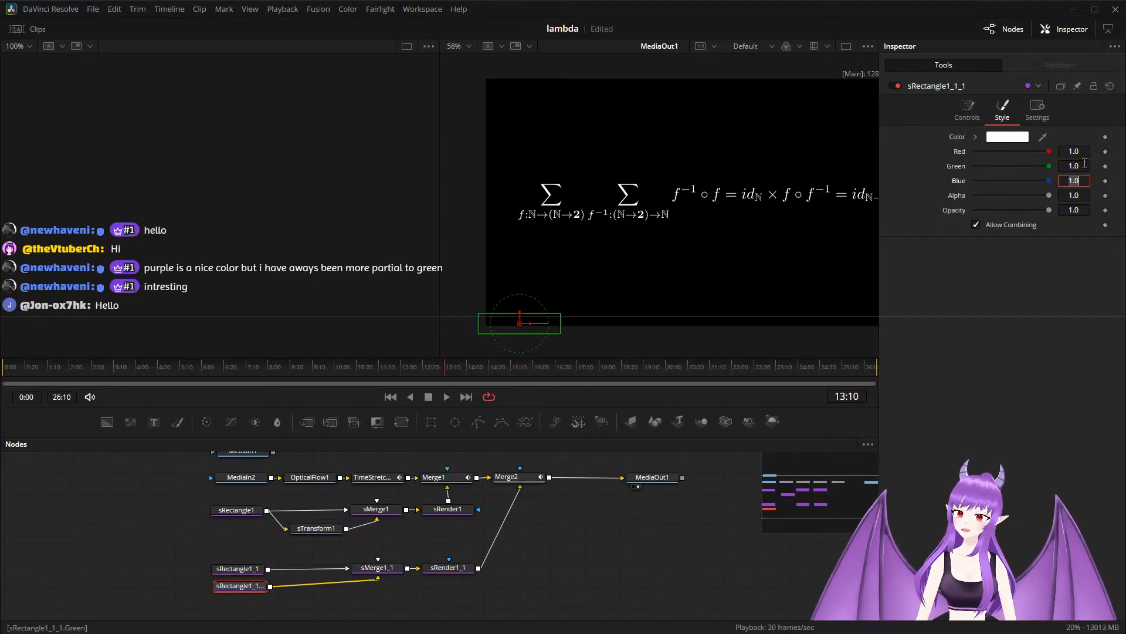
pyautogui.write('0.45')
pyautogui.press('Tab')
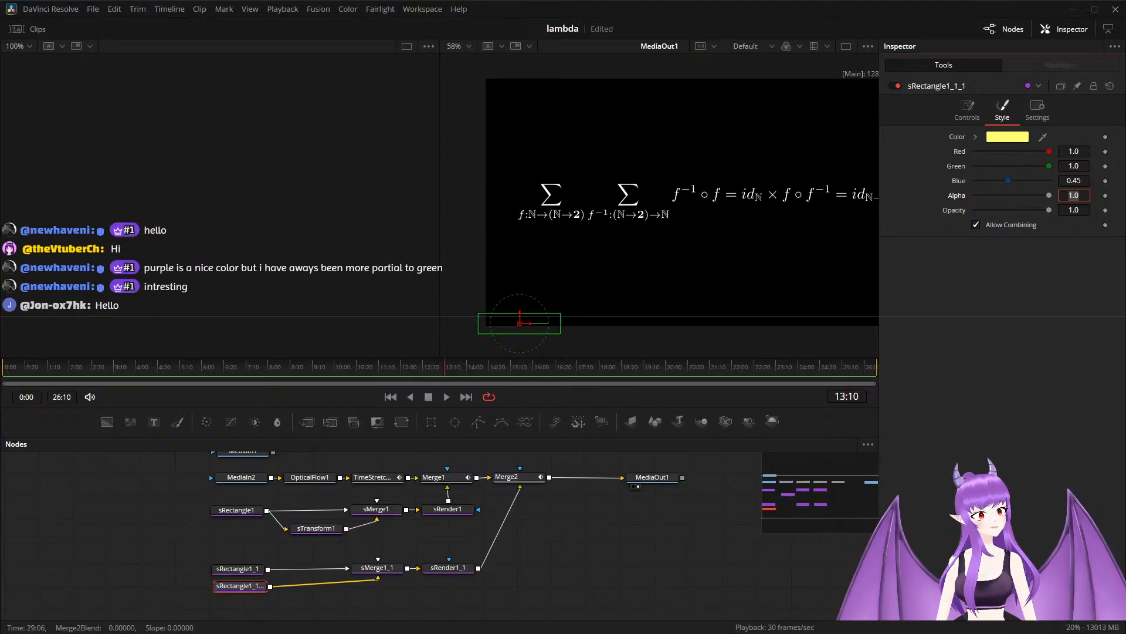
# Play back the subscript highlights to check the yellow rectangles and their fades.
pyautogui.click(446, 397)
pyautogui.click(216, 367)
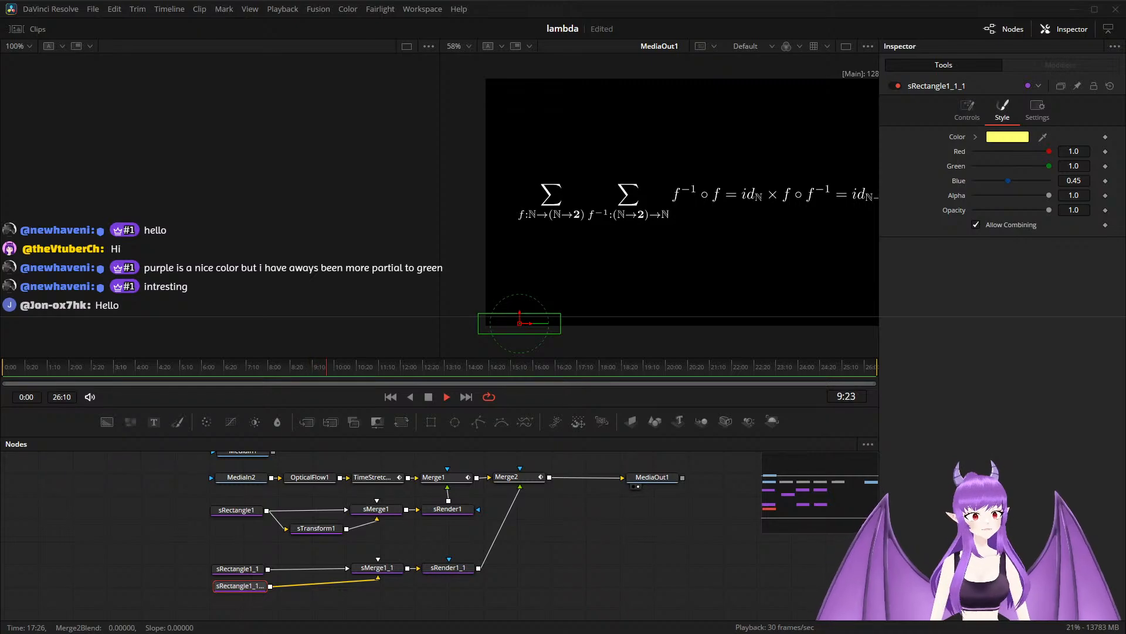
pyautogui.press('space')
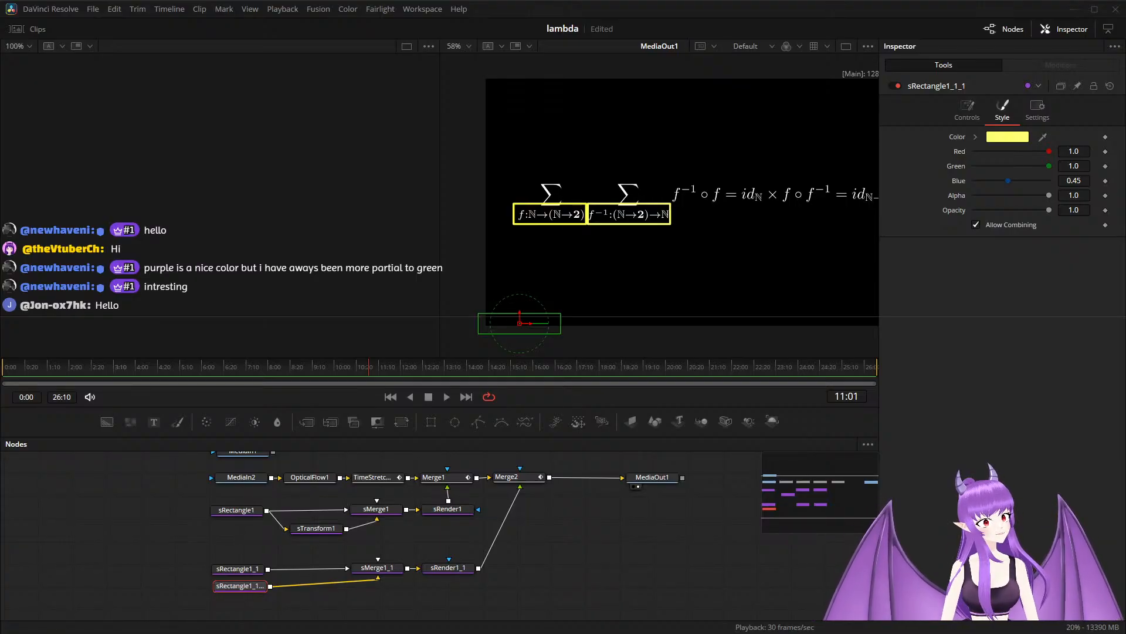
pyautogui.press('space')
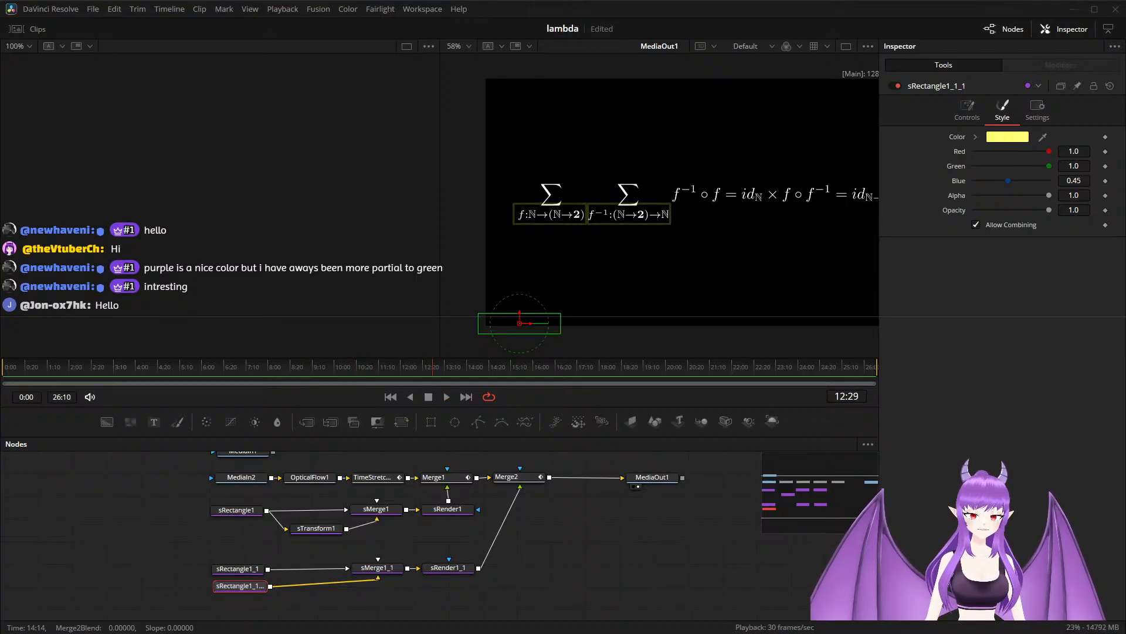
# Move the subscript rectangle, sMerge1_1 and sRender1_1 nodes so sRender1_1 sits directly below Merge2 and the rectangles are close to sMerge1_1.
pyautogui.scroll(5, 639, 568)
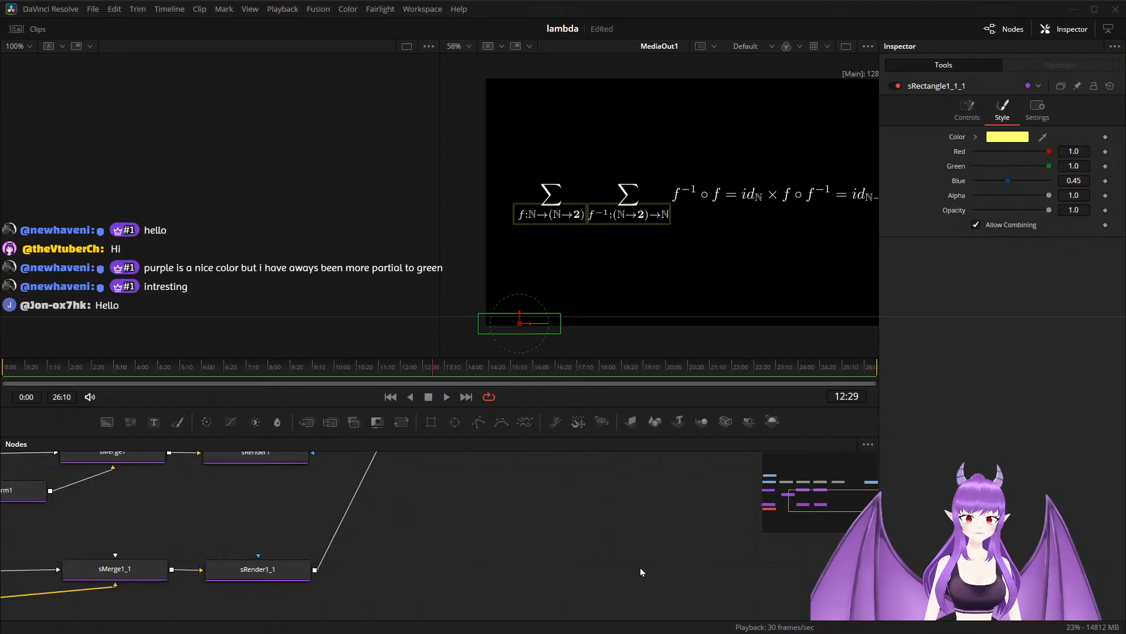
pyautogui.scroll(-5, 639, 568)
pyautogui.moveTo(622, 568); pyautogui.dragTo(543, 546)
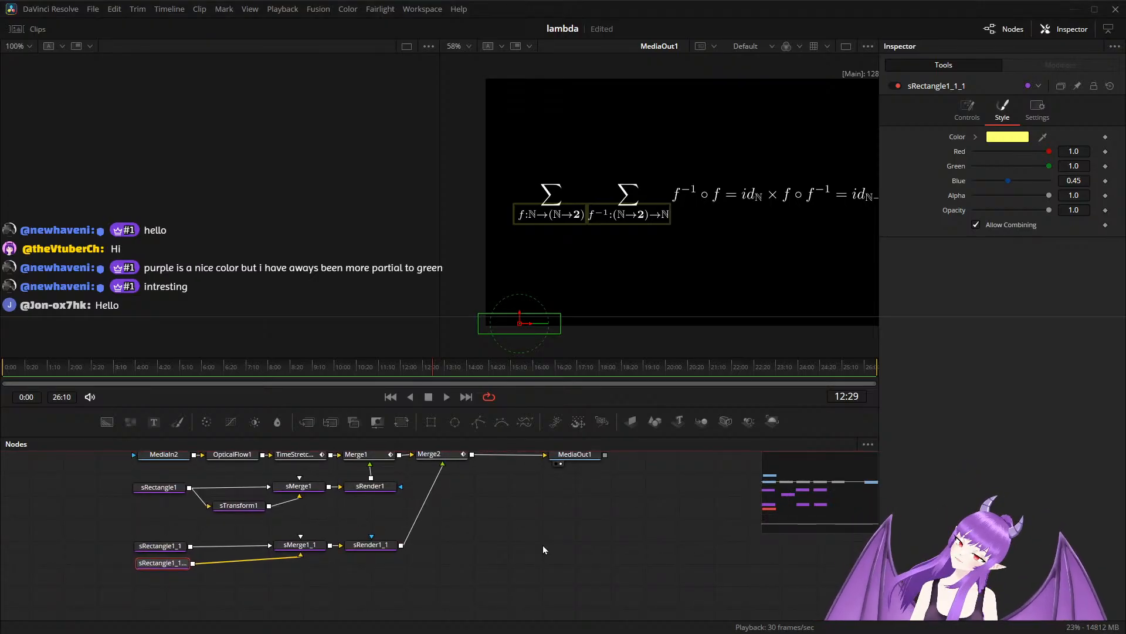
pyautogui.scroll(-2, 503, 543)
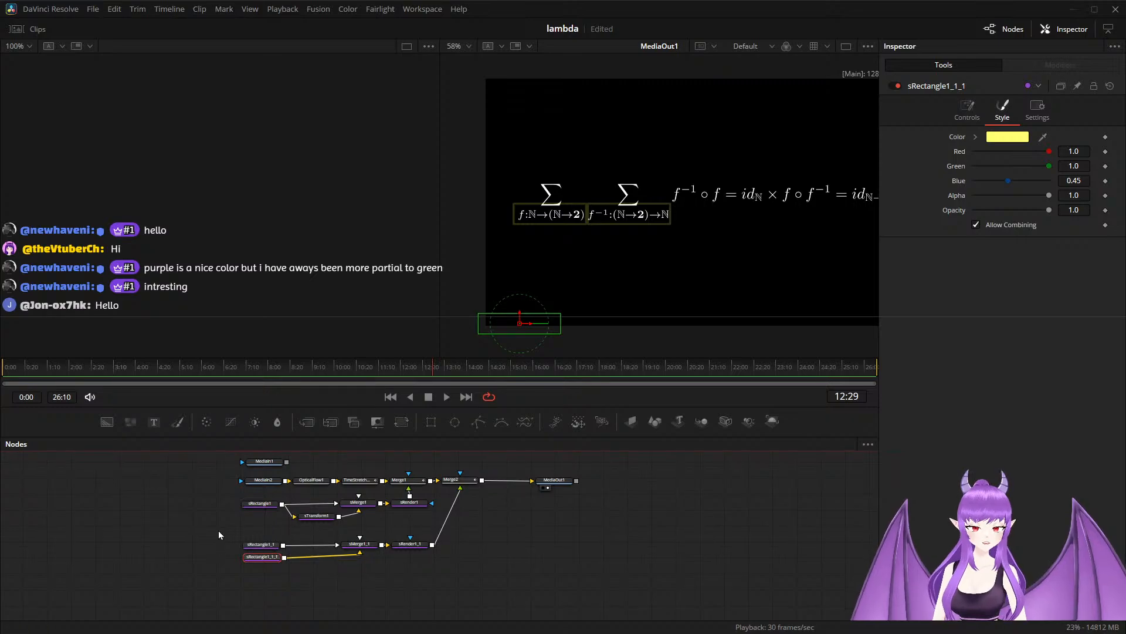
pyautogui.moveTo(219, 530); pyautogui.dragTo(463, 547)
pyautogui.scroll(2, 504, 553)
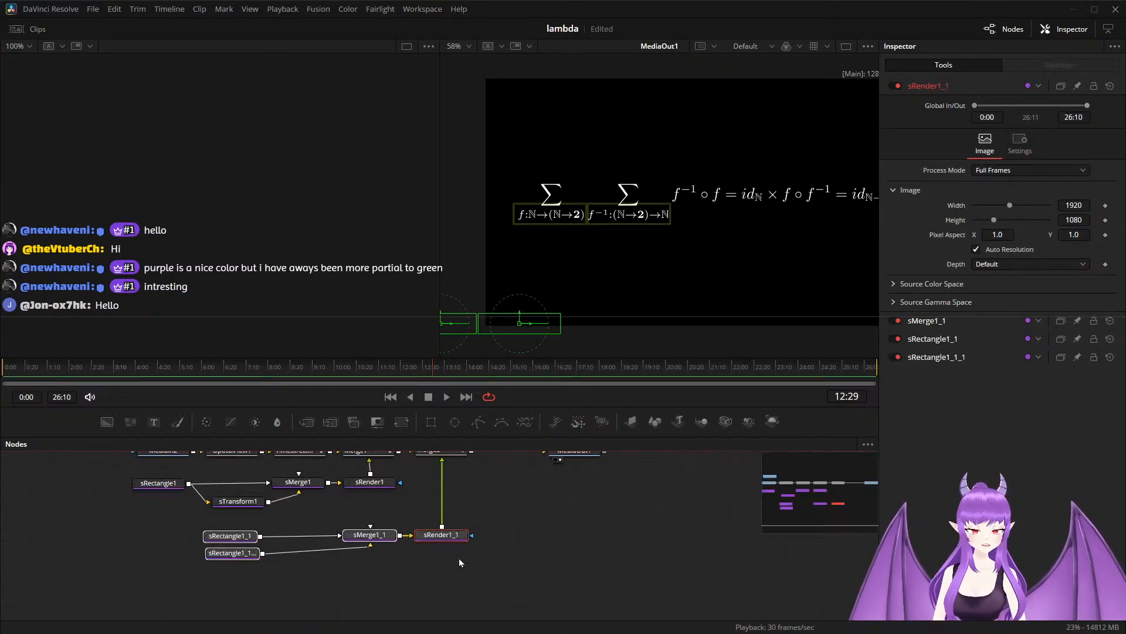
pyautogui.moveTo(194, 528); pyautogui.dragTo(256, 577)
pyautogui.moveTo(234, 540); pyautogui.dragTo(294, 539)
pyautogui.moveTo(492, 519); pyautogui.dragTo(419, 568)
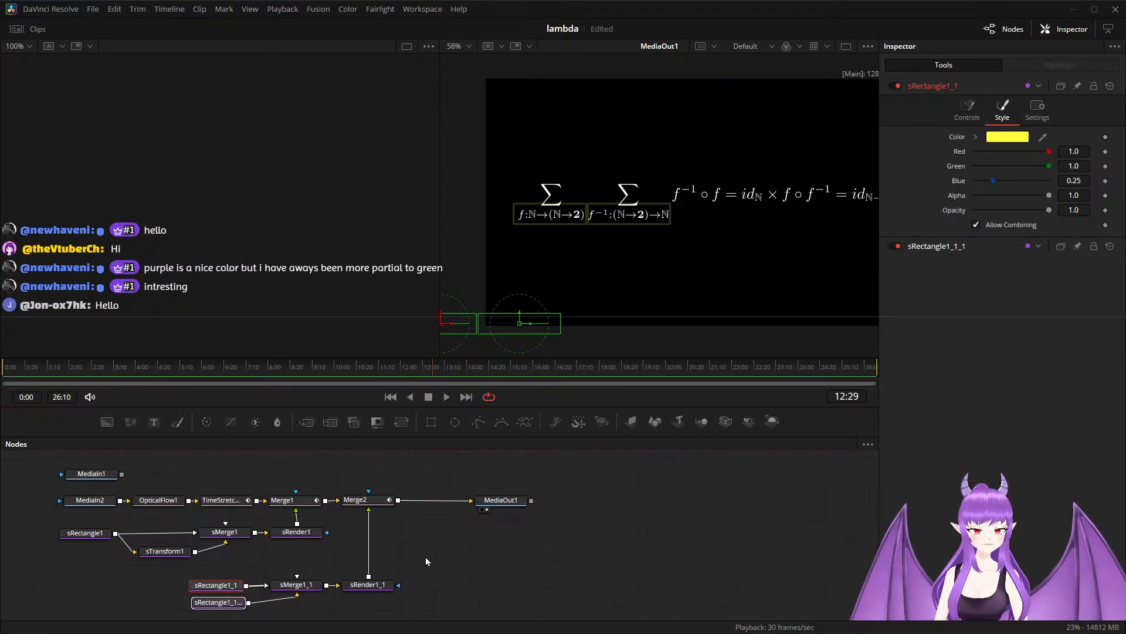
pyautogui.click(355, 585)
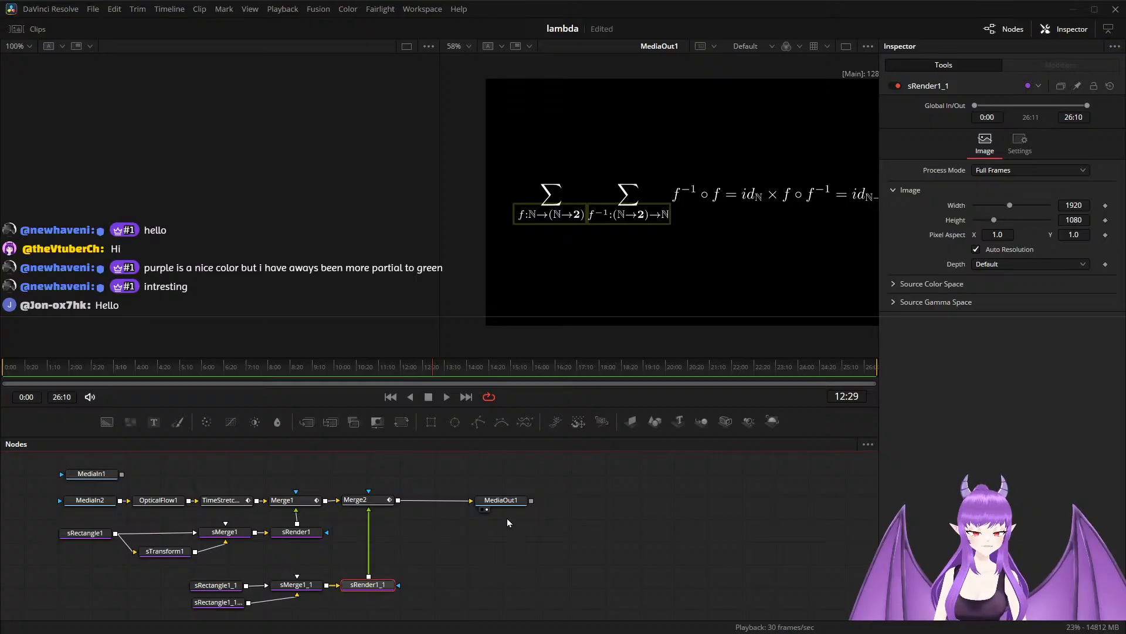
# Move MediaOut1 farther from Merge2 and paste a duplicate of the two subscript rectangles with their sMerge and sRender nodes into the free space.
pyautogui.moveTo(509, 505); pyautogui.dragTo(601, 506)
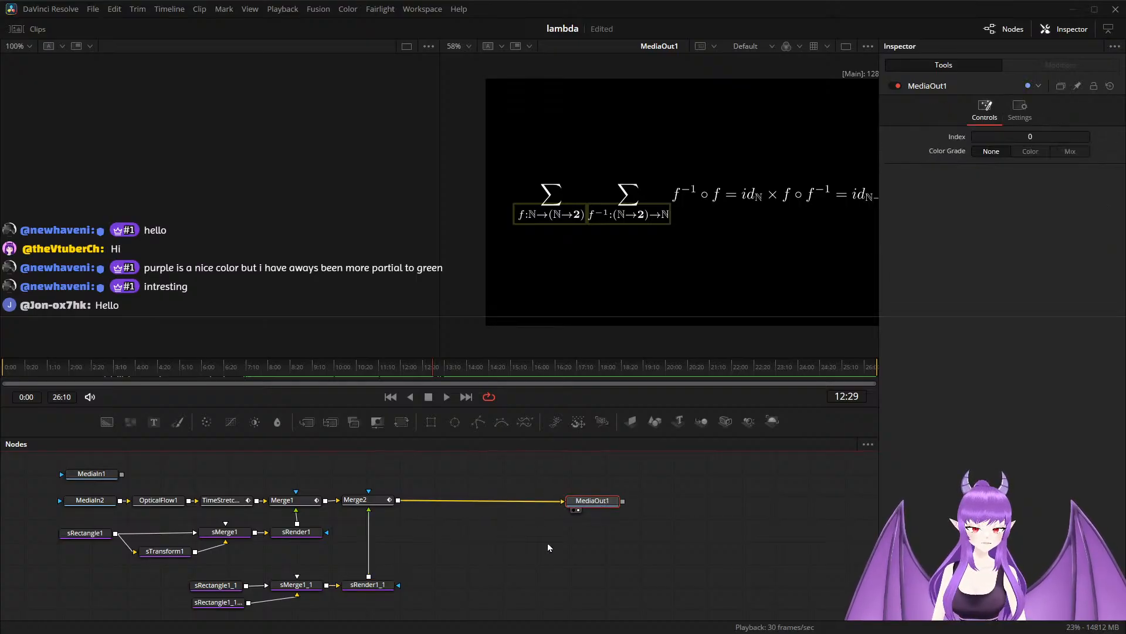
pyautogui.click(472, 583)
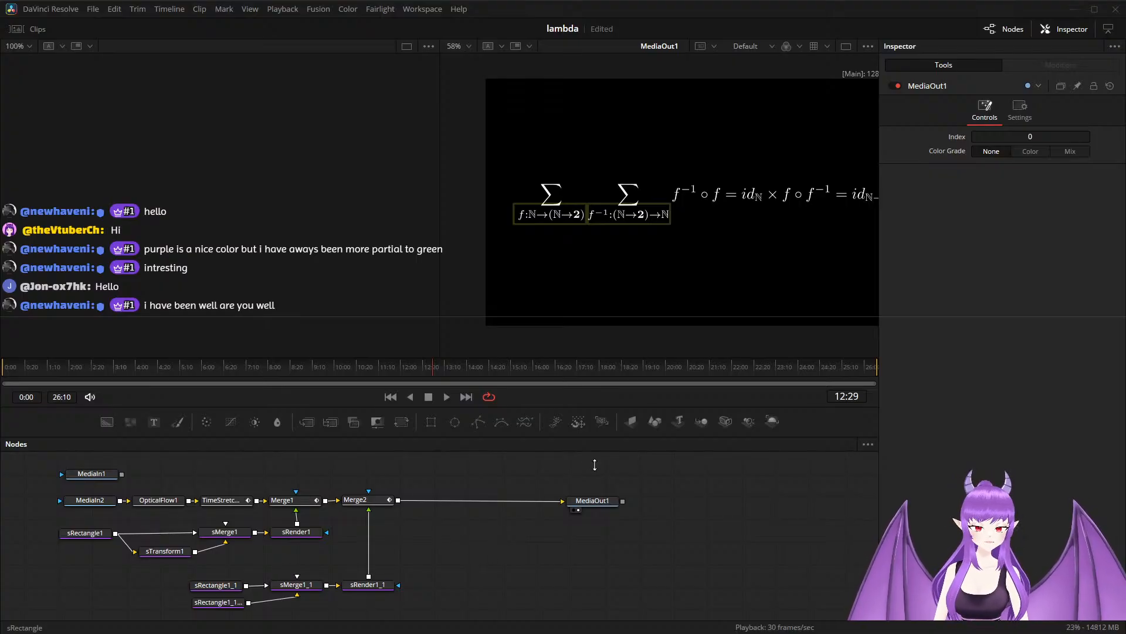
pyautogui.moveTo(168, 573); pyautogui.dragTo(390, 624)
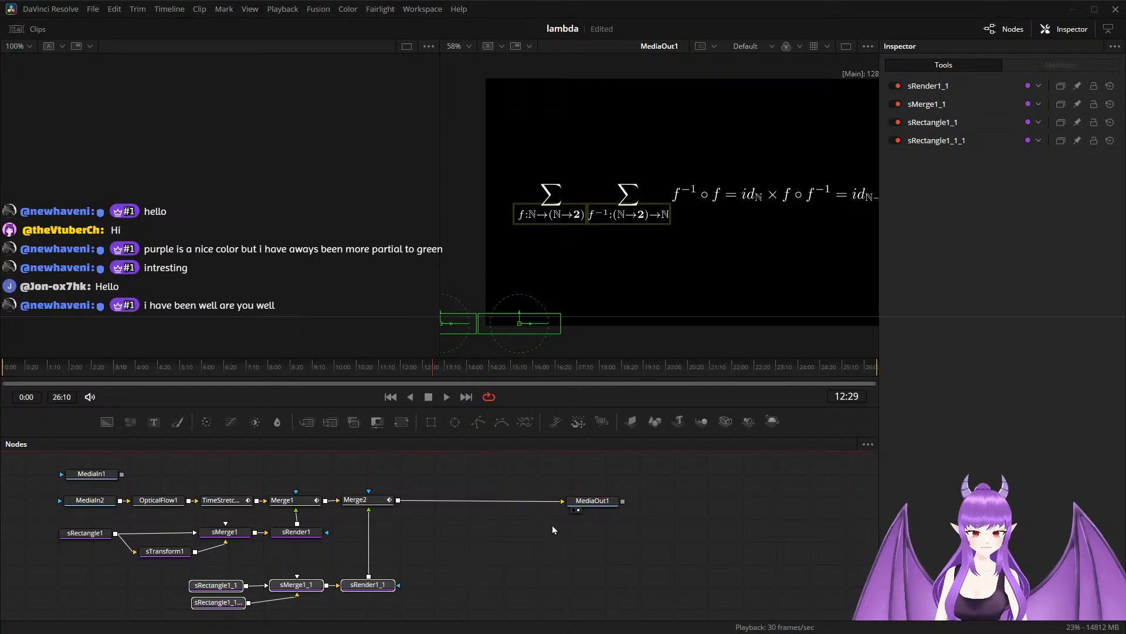
pyautogui.moveTo(593, 503); pyautogui.dragTo(708, 510)
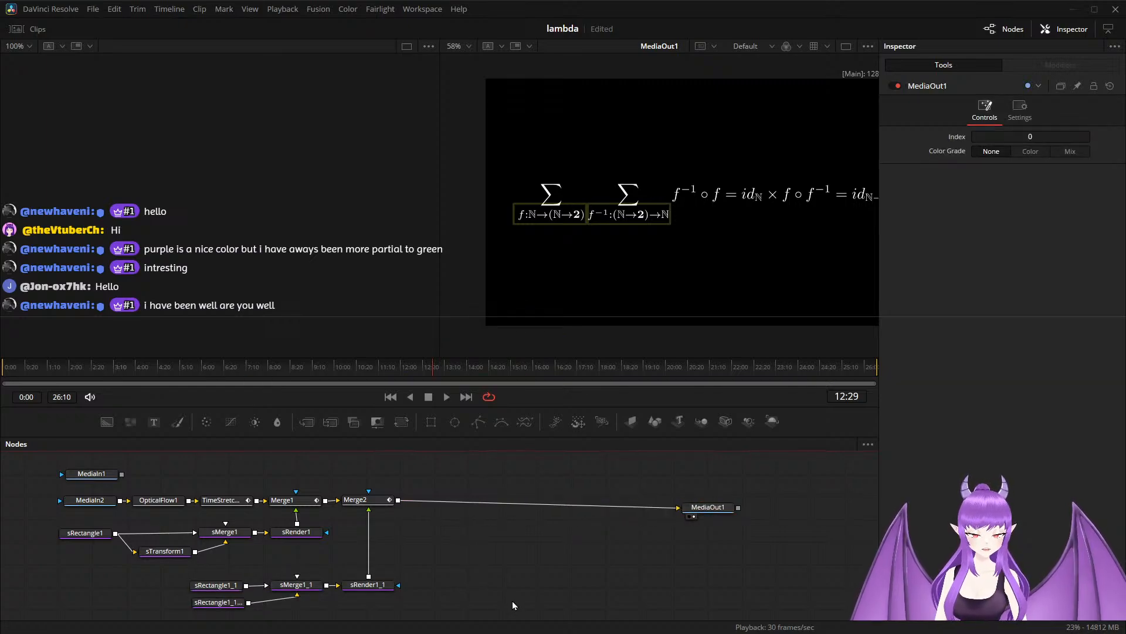
pyautogui.hotkey('ctrl', 'v')
pyautogui.moveTo(472, 538); pyautogui.dragTo(694, 620)
pyautogui.moveTo(664, 576); pyautogui.dragTo(592, 568)
pyautogui.moveTo(412, 522); pyautogui.dragTo(616, 607)
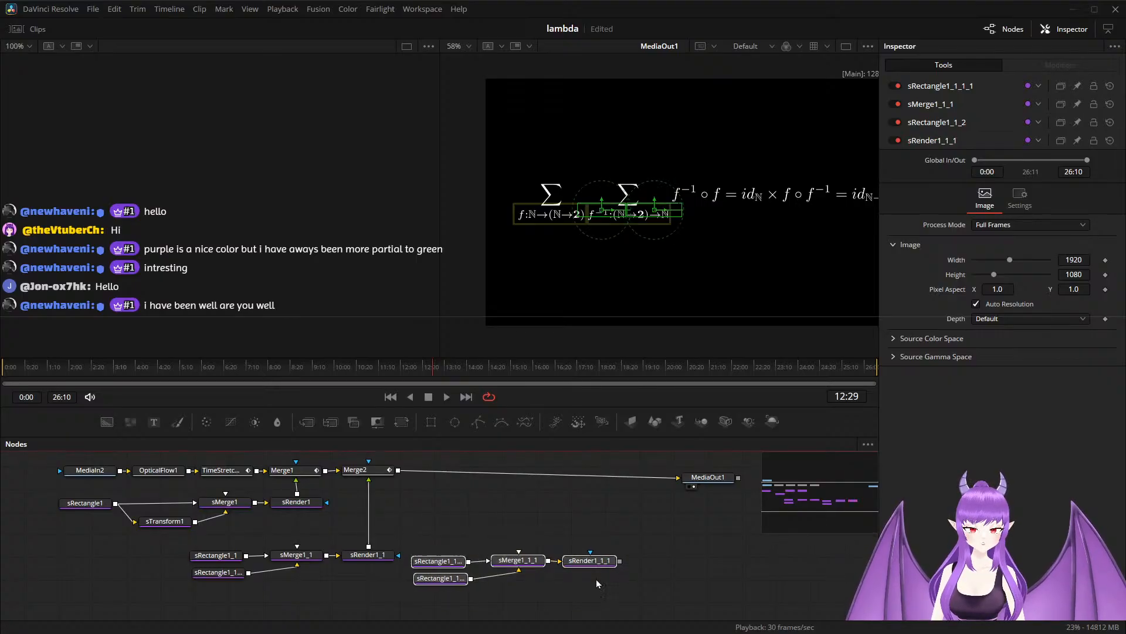
pyautogui.moveTo(593, 567); pyautogui.dragTo(539, 607)
# Group the summation rectangle nodes and the original subscript rectangle nodes separately, placing the groups below Merge1 and Merge2.
pyautogui.moveTo(60, 488); pyautogui.dragTo(312, 521)
pyautogui.hotkey('ctrl', 'g')
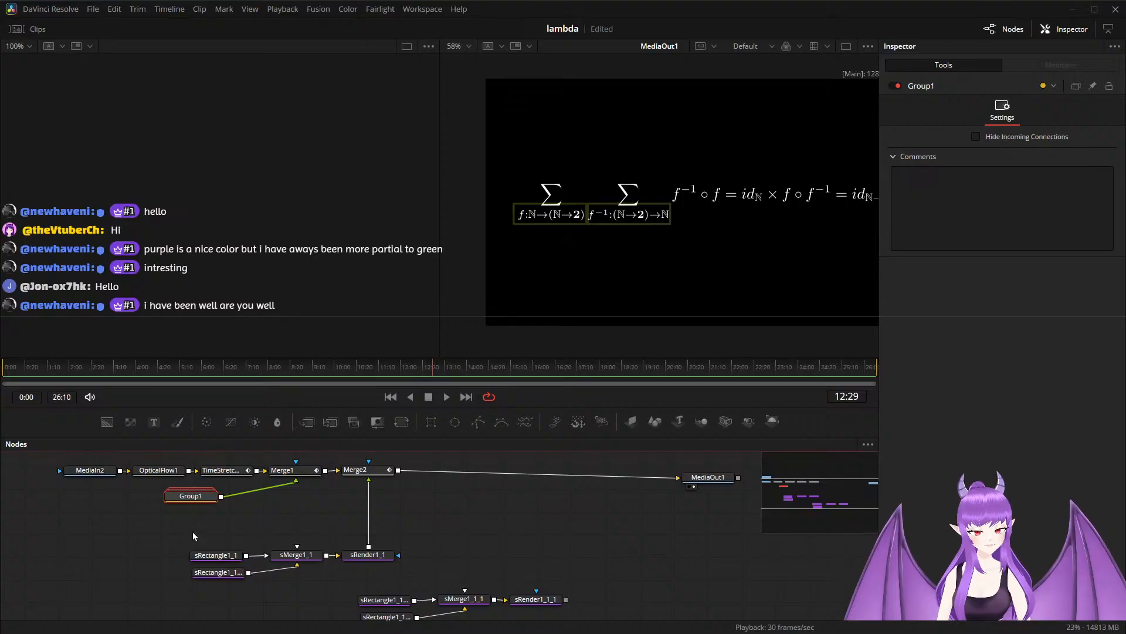
pyautogui.moveTo(192, 532); pyautogui.dragTo(383, 572)
pyautogui.hotkey('ctrl', 'g')
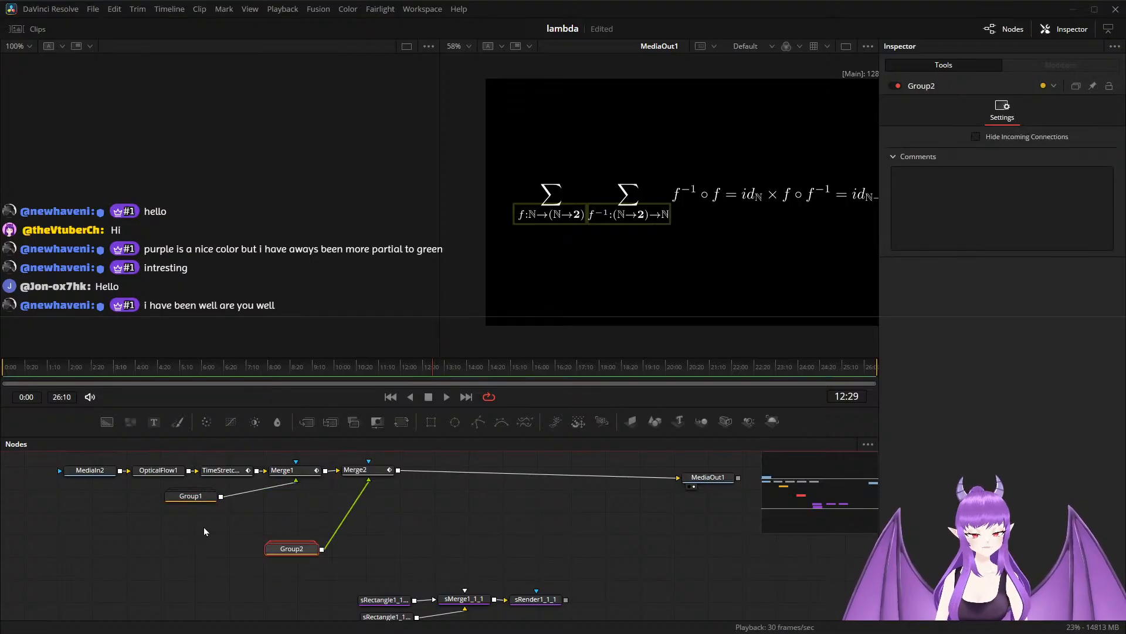
pyautogui.moveTo(288, 551); pyautogui.dragTo(368, 505)
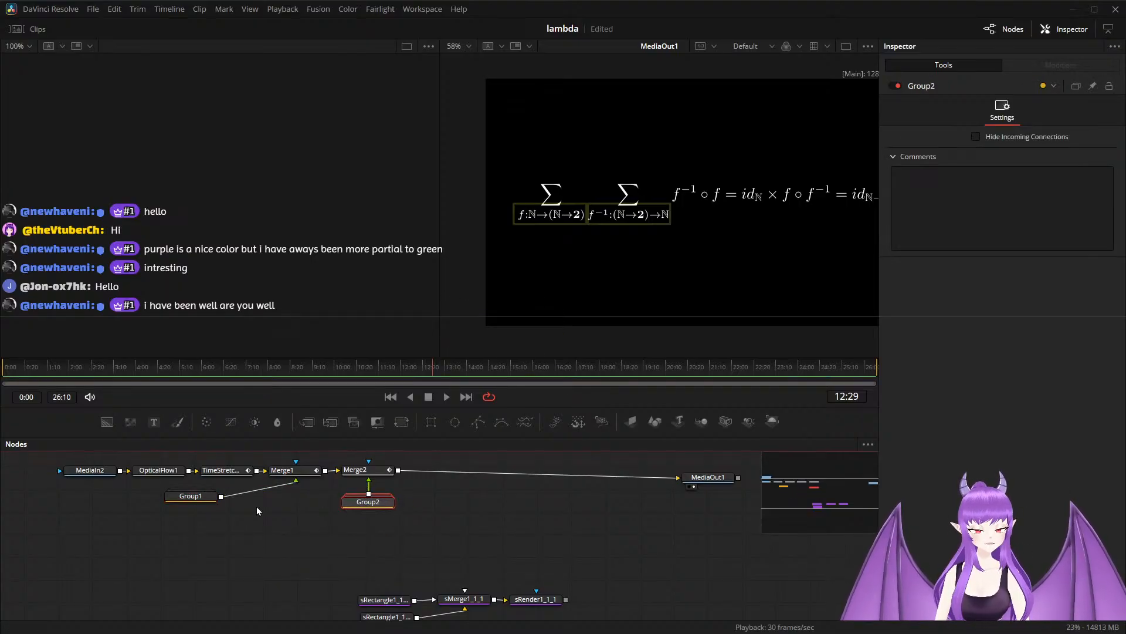
pyautogui.moveTo(203, 509); pyautogui.dragTo(311, 511)
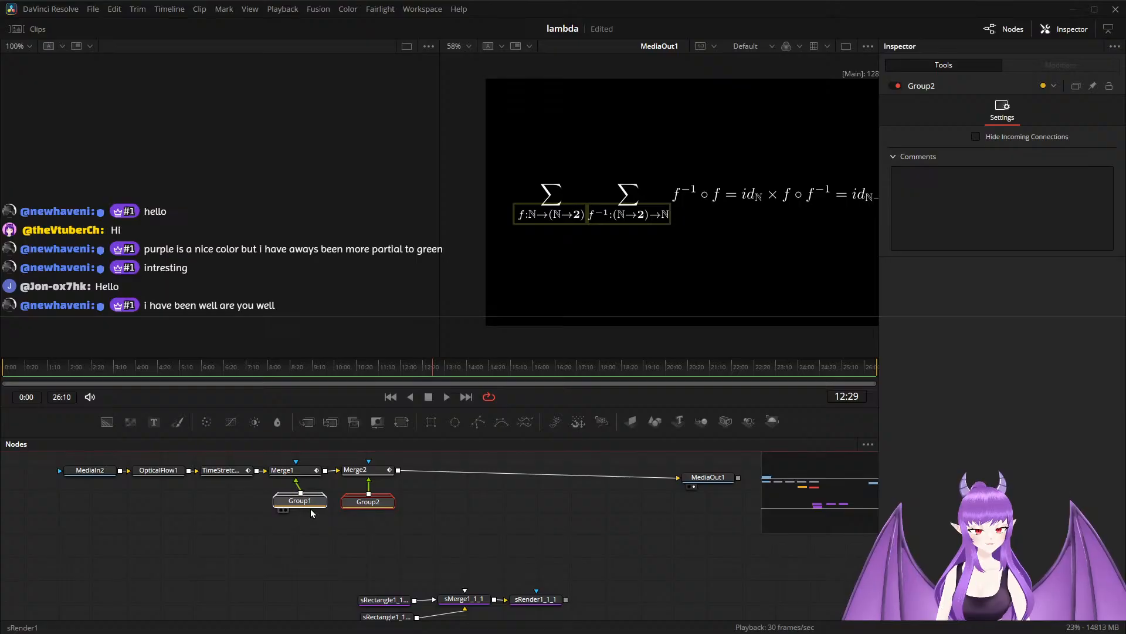
# Composite the duplicated sRender1_1_1 branch over Merge2's output with a new Merge node, and line it up after Merge2.
pyautogui.moveTo(347, 561)
pyautogui.mouseDown()
pyautogui.moveTo(568, 630)
pyautogui.moveTo(366, 551)
pyautogui.mouseUp()
pyautogui.scroll(2, 424, 545)
pyautogui.moveTo(424, 531); pyautogui.dragTo(348, 481)
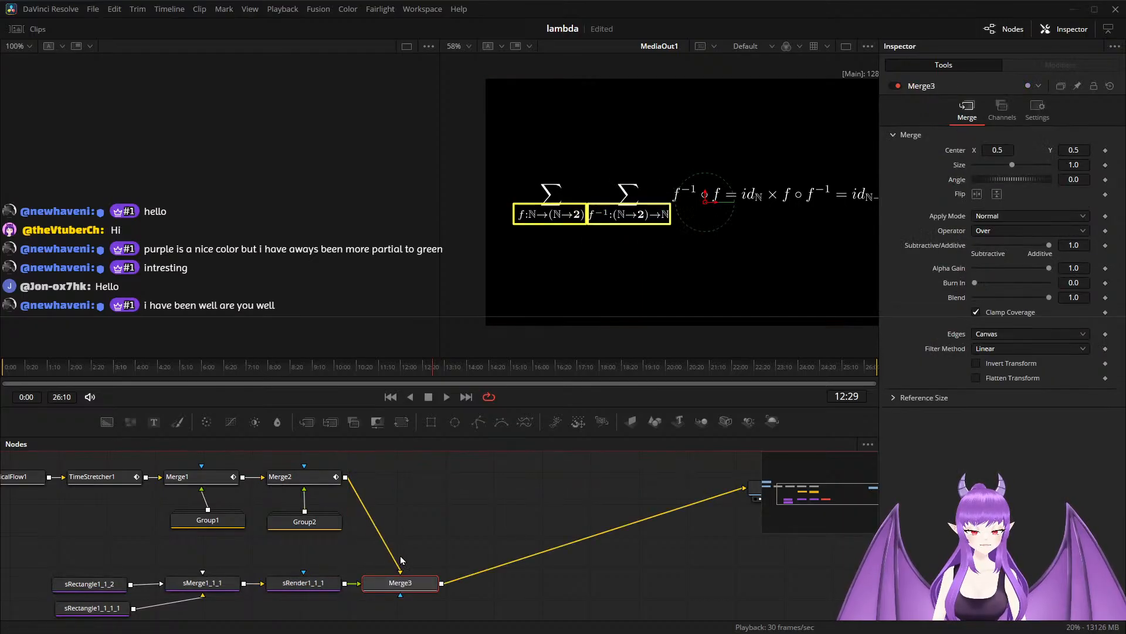
pyautogui.moveTo(403, 582); pyautogui.dragTo(402, 487)
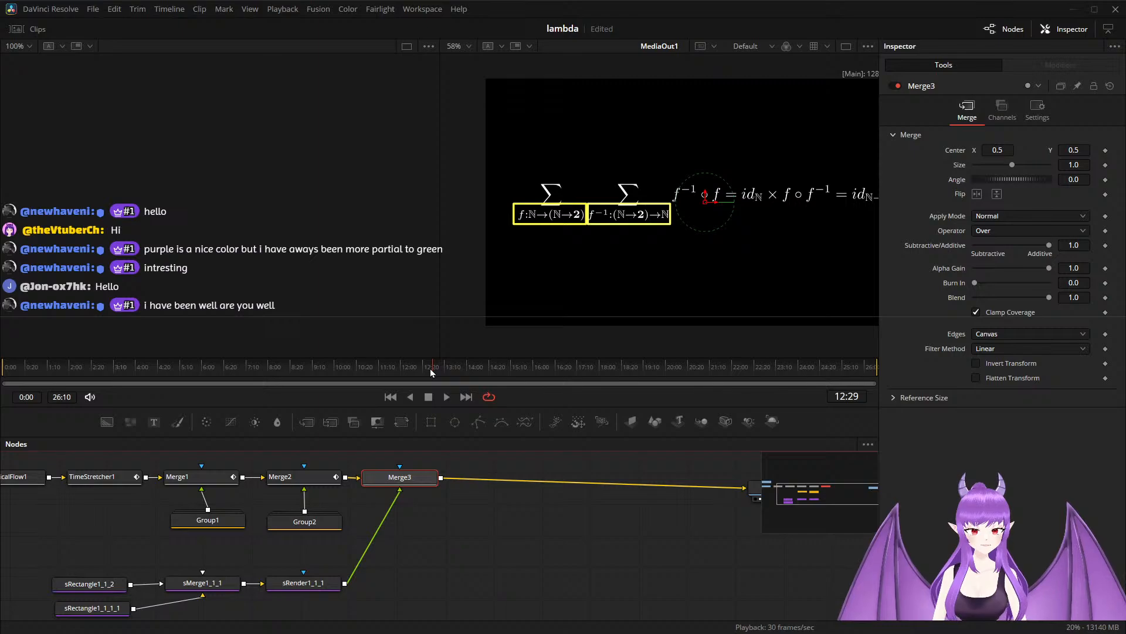
# Play back the composition from about 11:11 to check the newly merged rectangles.
pyautogui.moveTo(431, 368); pyautogui.dragTo(375, 371)
pyautogui.press('space')
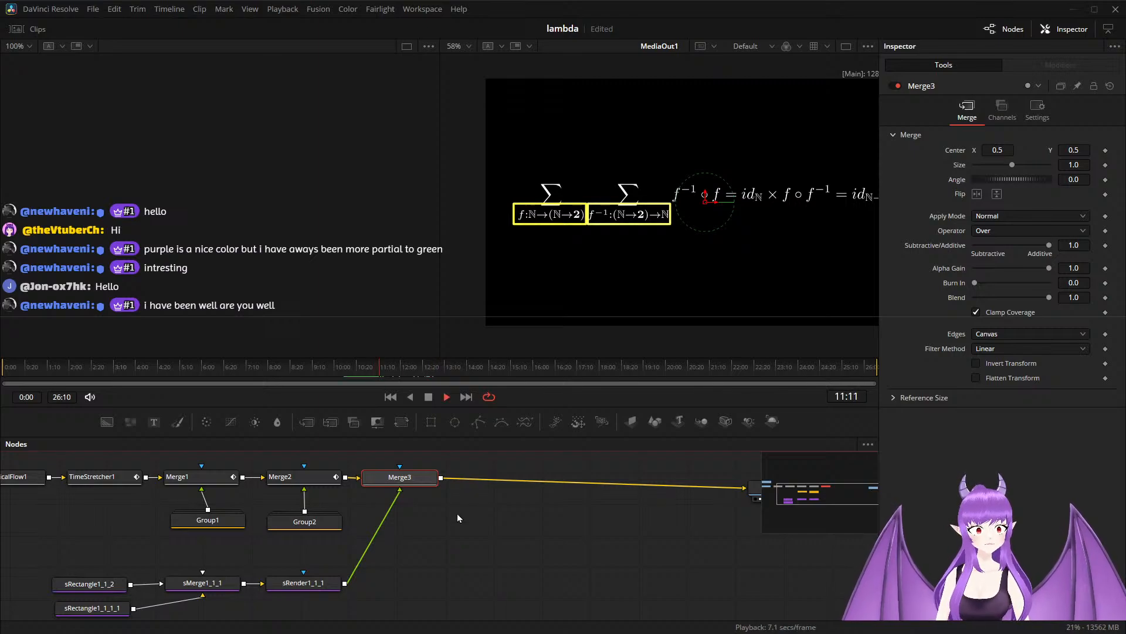
pyautogui.press('space')
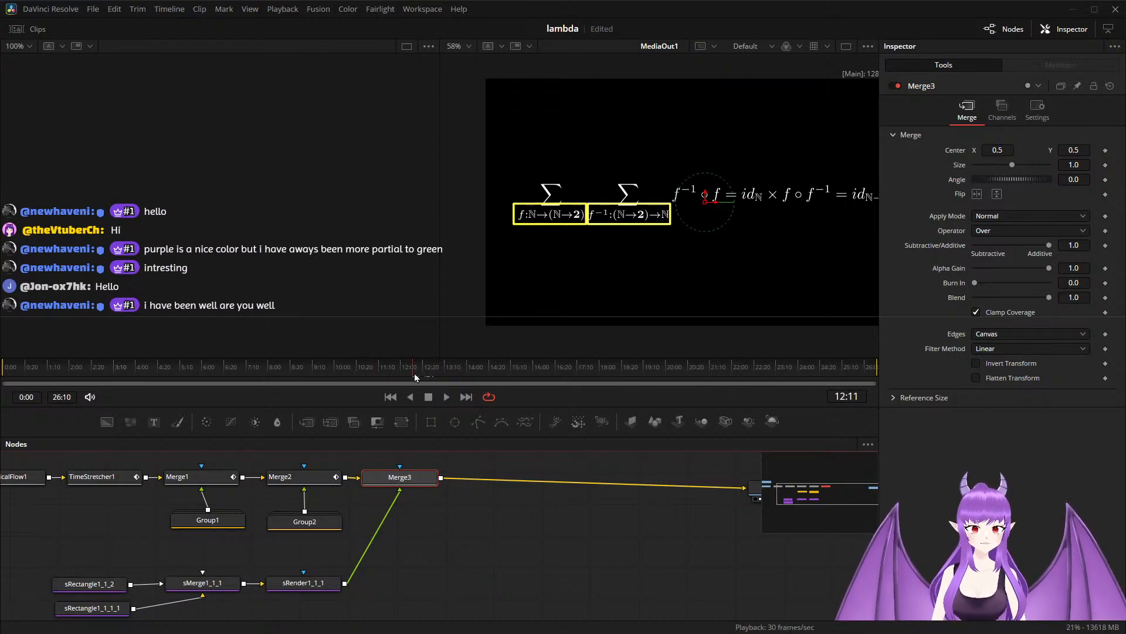
# At 12:00, narrow the duplicated sRectangle1_1_2 outline to a Width of 0.016.
pyautogui.moveTo(412, 371); pyautogui.dragTo(402, 372)
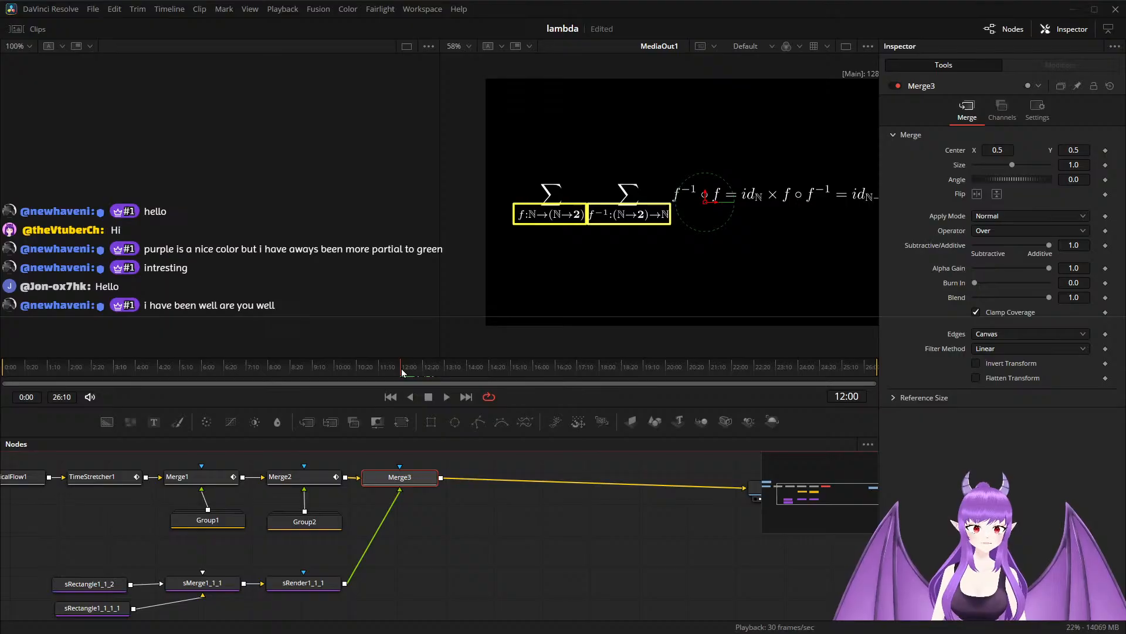
pyautogui.scroll(-2, 438, 532)
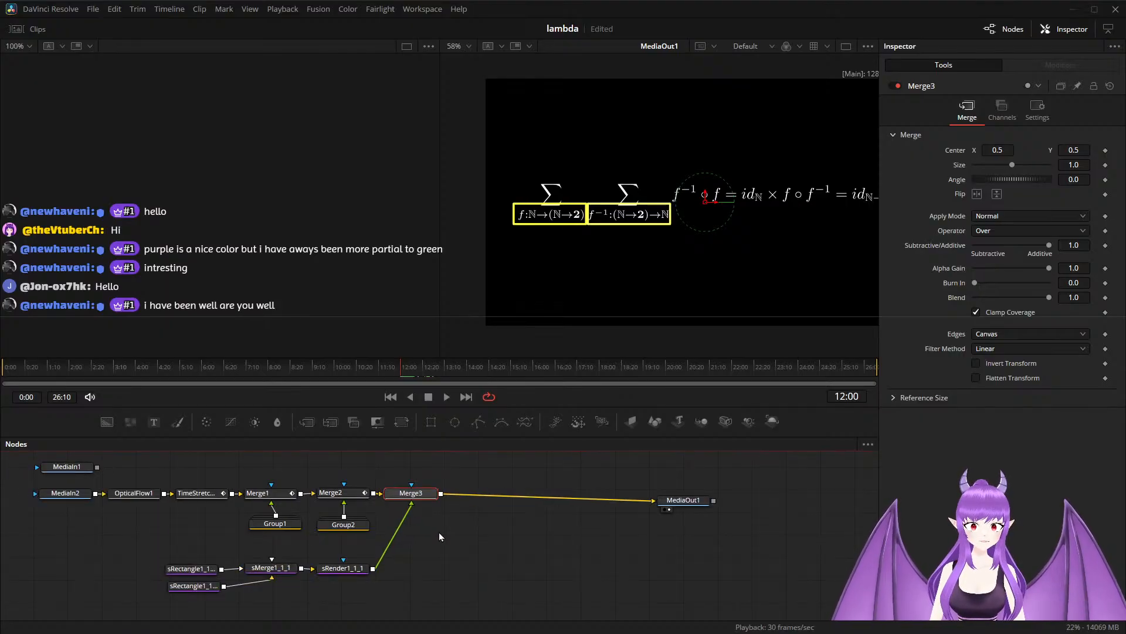
pyautogui.moveTo(450, 556); pyautogui.dragTo(490, 536)
pyautogui.scroll(4, 369, 582)
pyautogui.moveTo(345, 584); pyautogui.dragTo(389, 598)
pyautogui.click(152, 537)
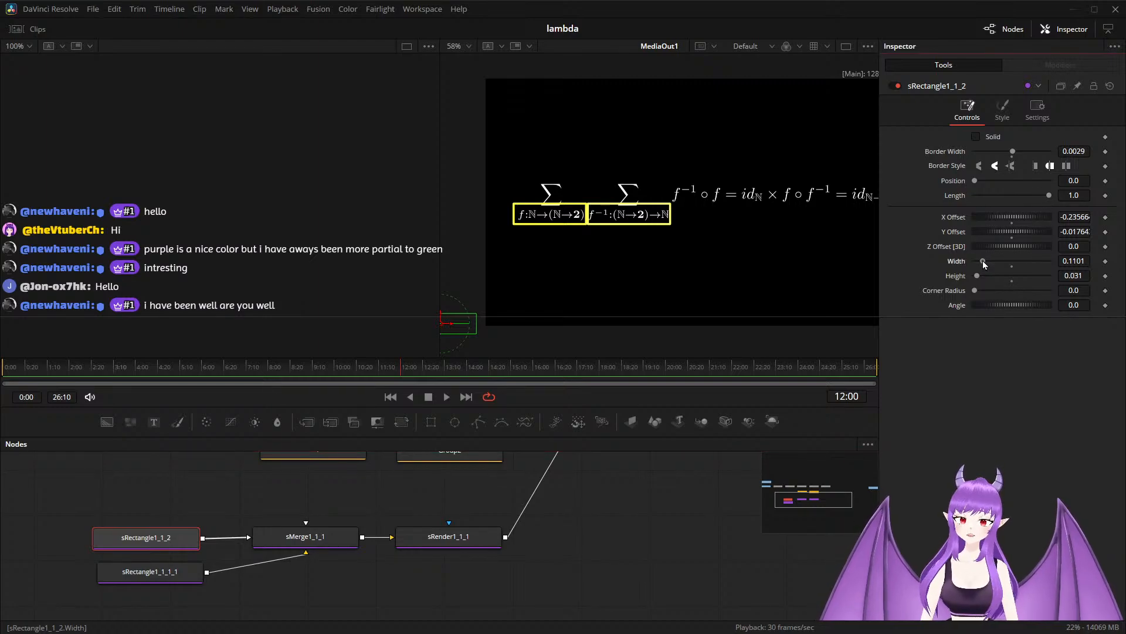
pyautogui.moveTo(984, 260); pyautogui.dragTo(976, 262)
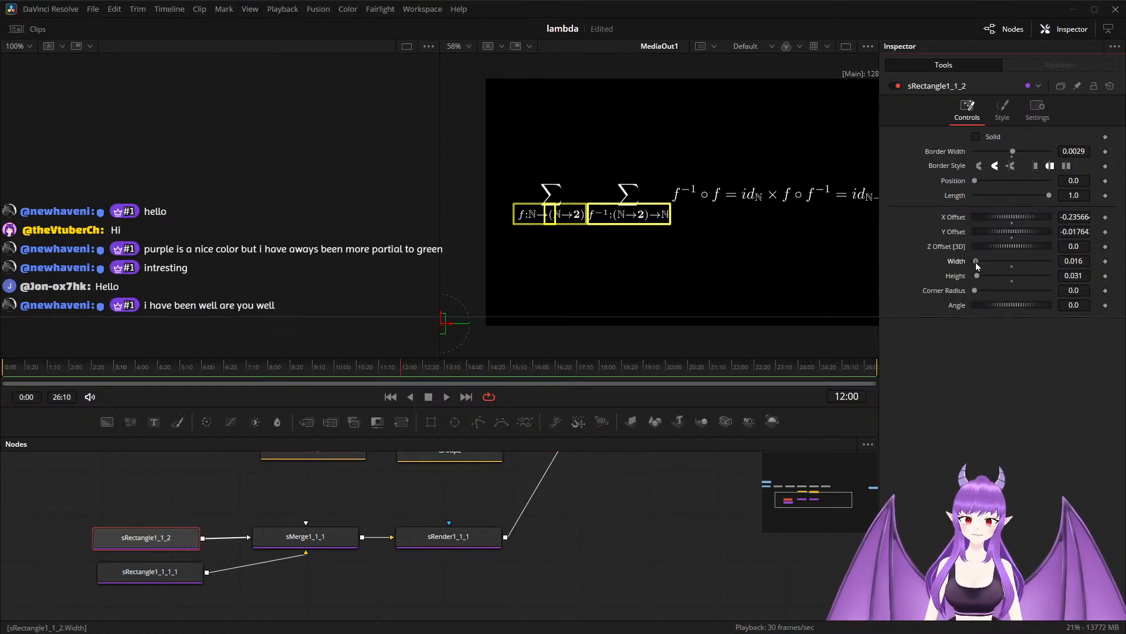
# Move the narrow sRectangle1_1_2 outline around the first ℕ in the left subscript and disconnect sRectangle1_1_1_1 from sMerge1_1_1.
pyautogui.scroll(2, 558, 237)
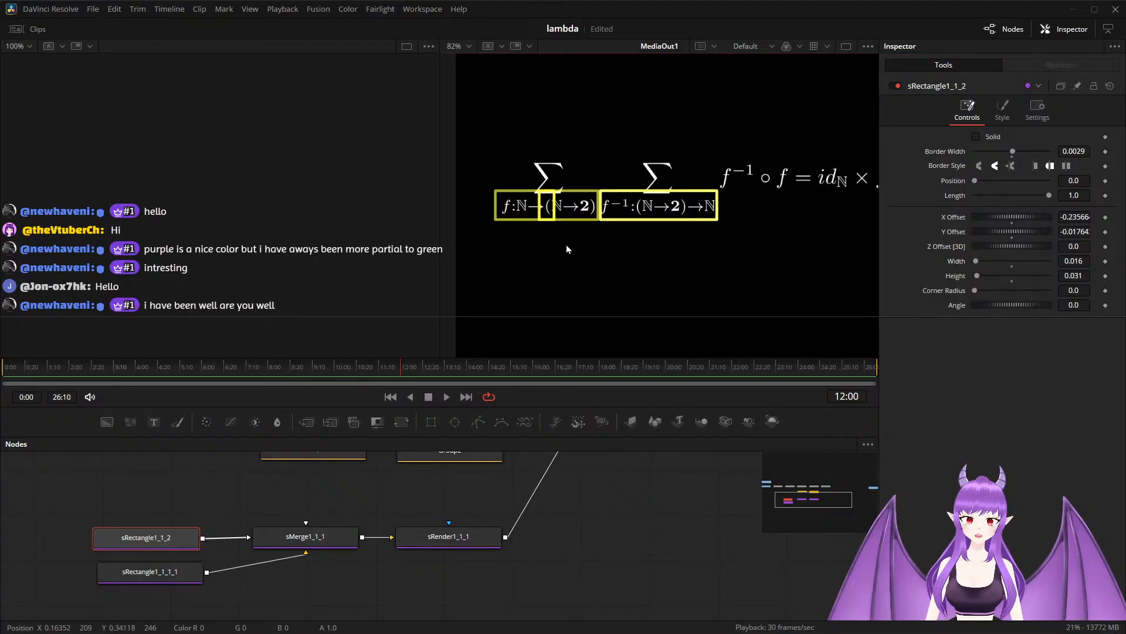
pyautogui.moveTo(565, 244); pyautogui.dragTo(656, 248)
pyautogui.moveTo(511, 346); pyautogui.dragTo(487, 347)
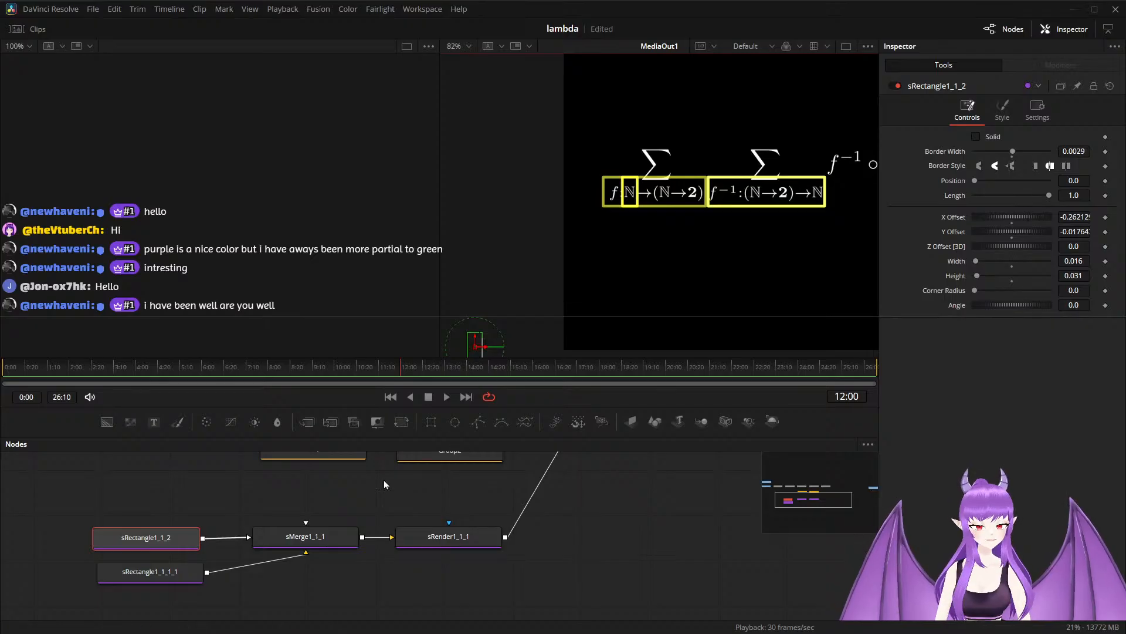
pyautogui.click(253, 566)
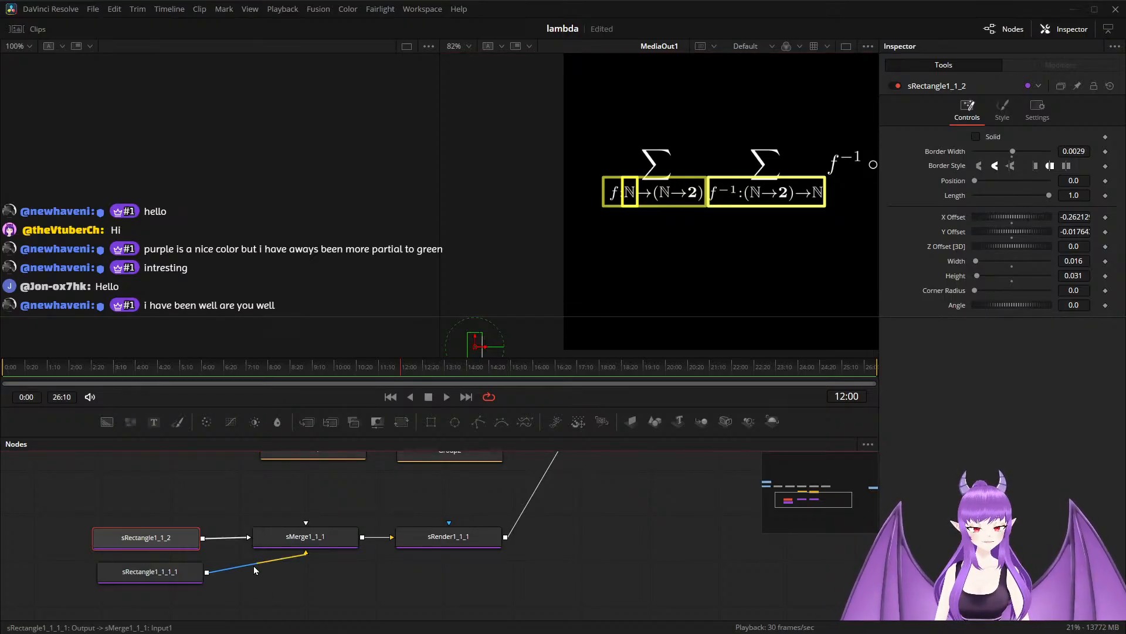
pyautogui.press('Delete')
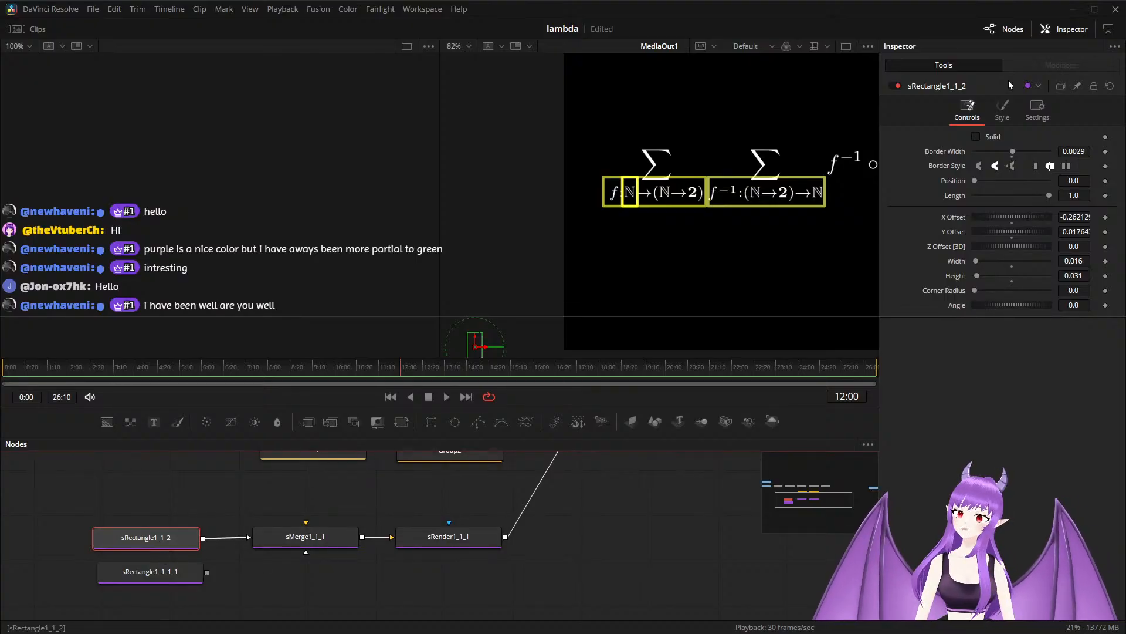
# Recolor the sRectangle1_1_2 outline to cyan by setting Red to 0.35 and Blue to 1.0.
pyautogui.click(1001, 108)
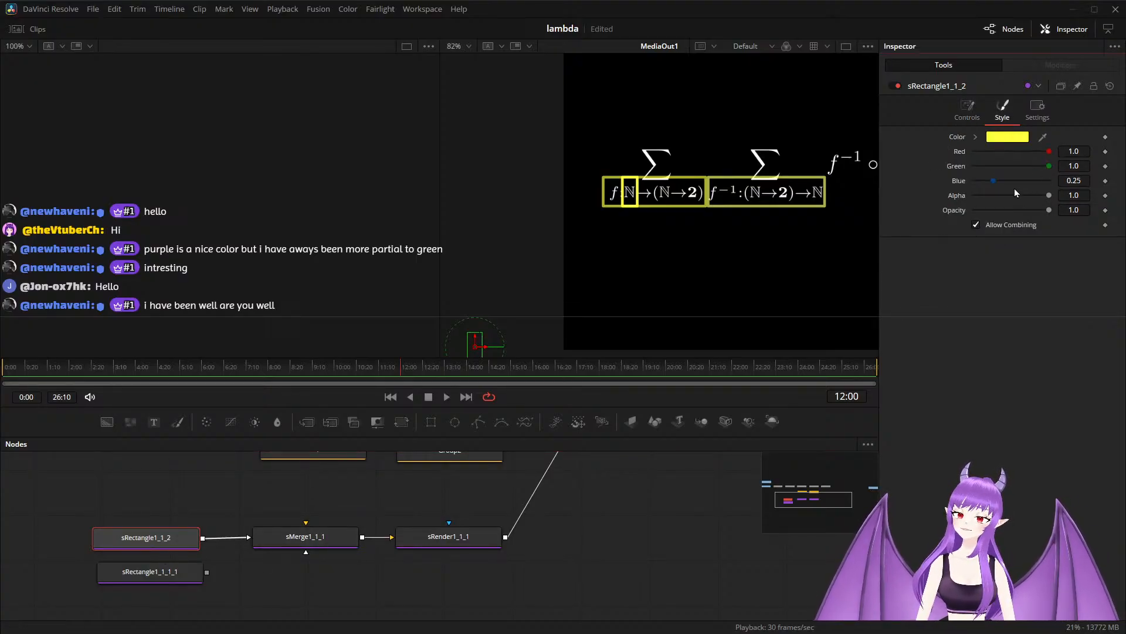
pyautogui.click(1085, 150)
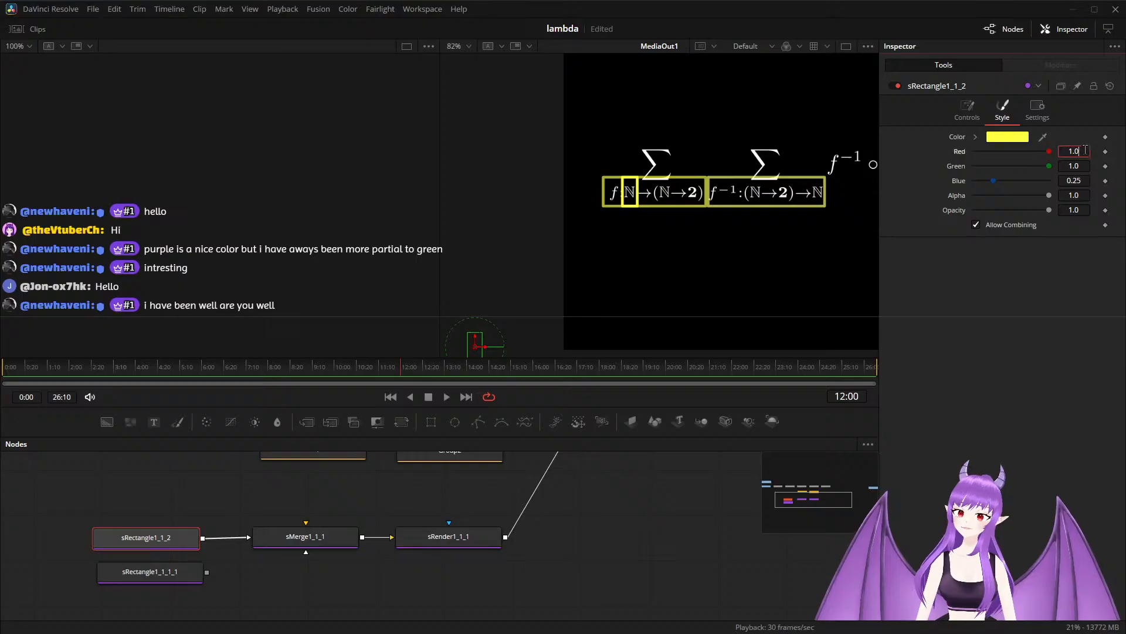
pyautogui.press('BackSpace')
pyautogui.press('BackSpace')
pyautogui.press('BackSpace')
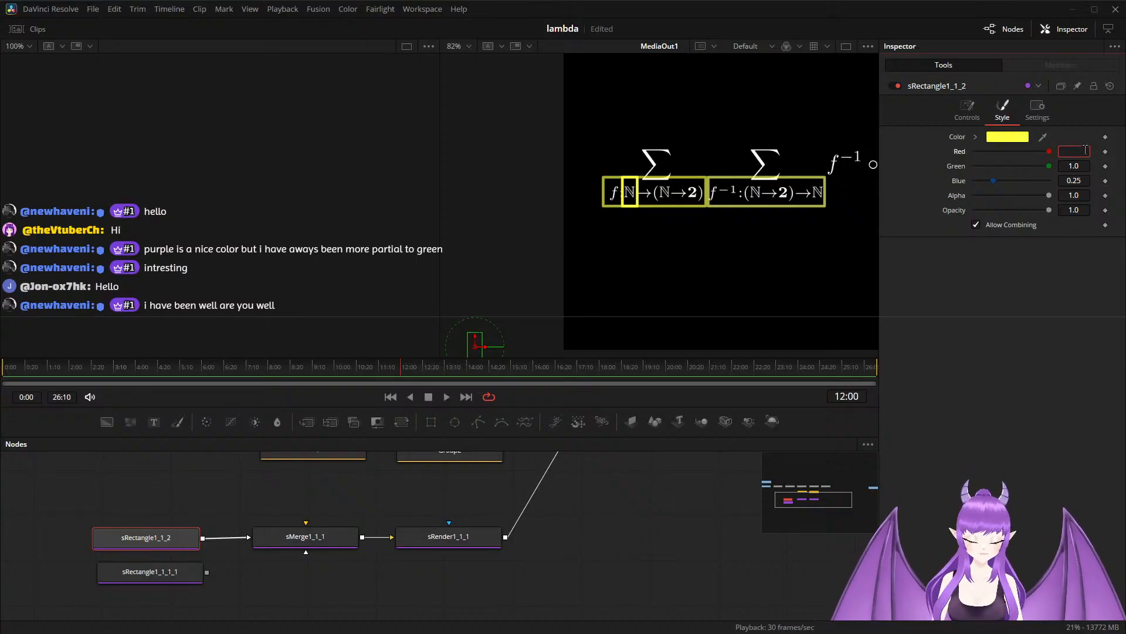
pyautogui.write('0.35')
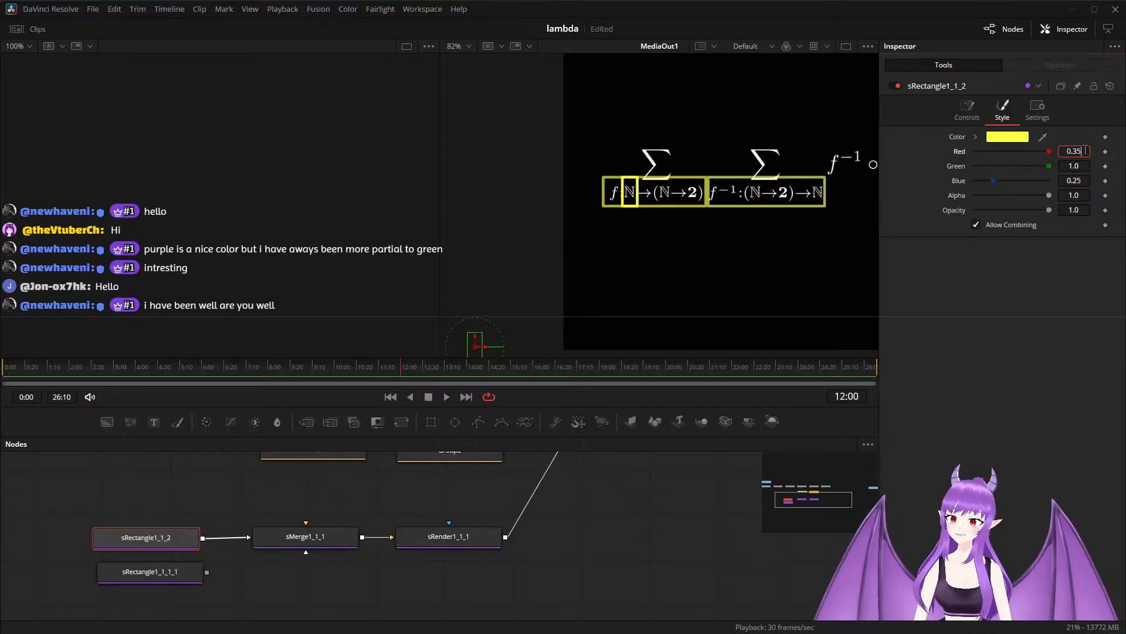
pyautogui.press('Tab')
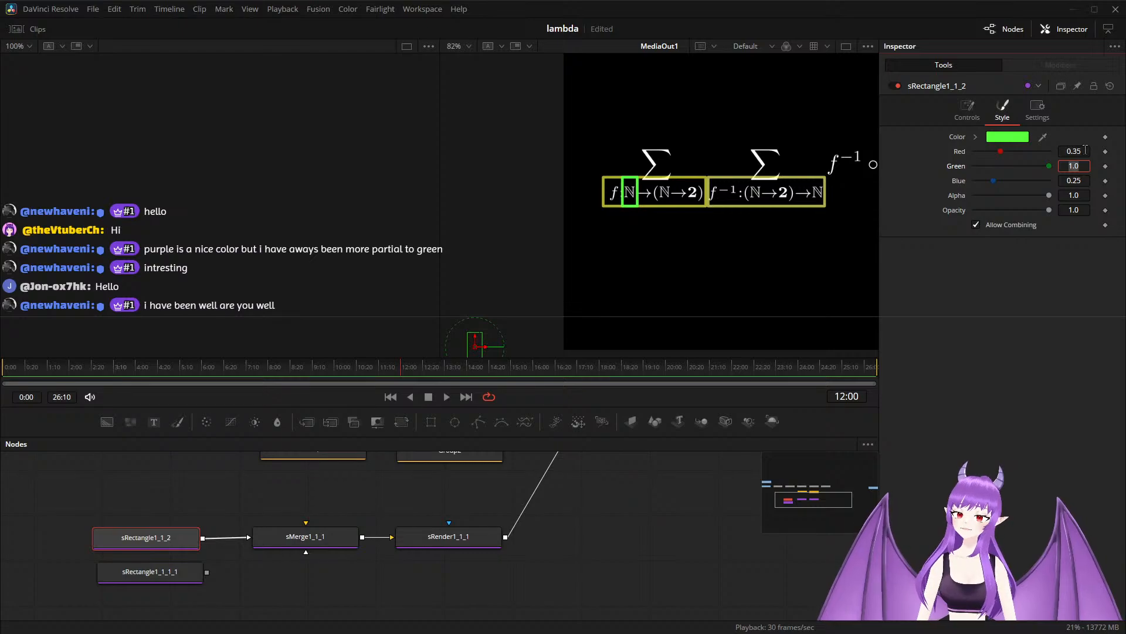
pyautogui.click(1080, 180)
pyautogui.press('BackSpace')
pyautogui.press('BackSpace')
pyautogui.press('BackSpace')
pyautogui.press('BackSpace')
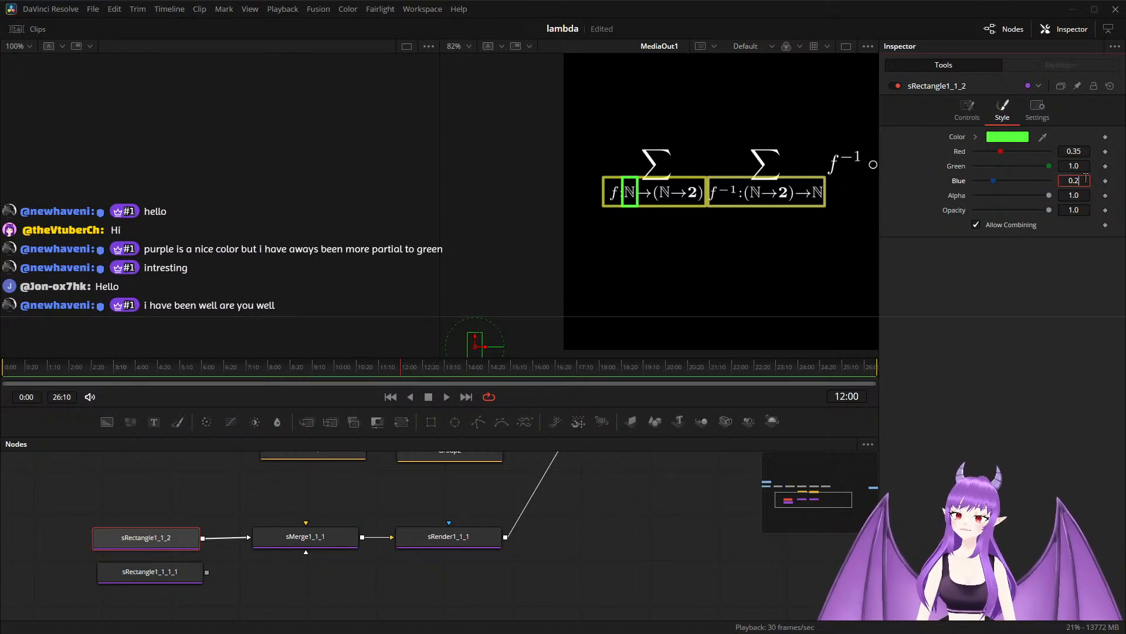
pyautogui.write('1')
pyautogui.press('Tab')
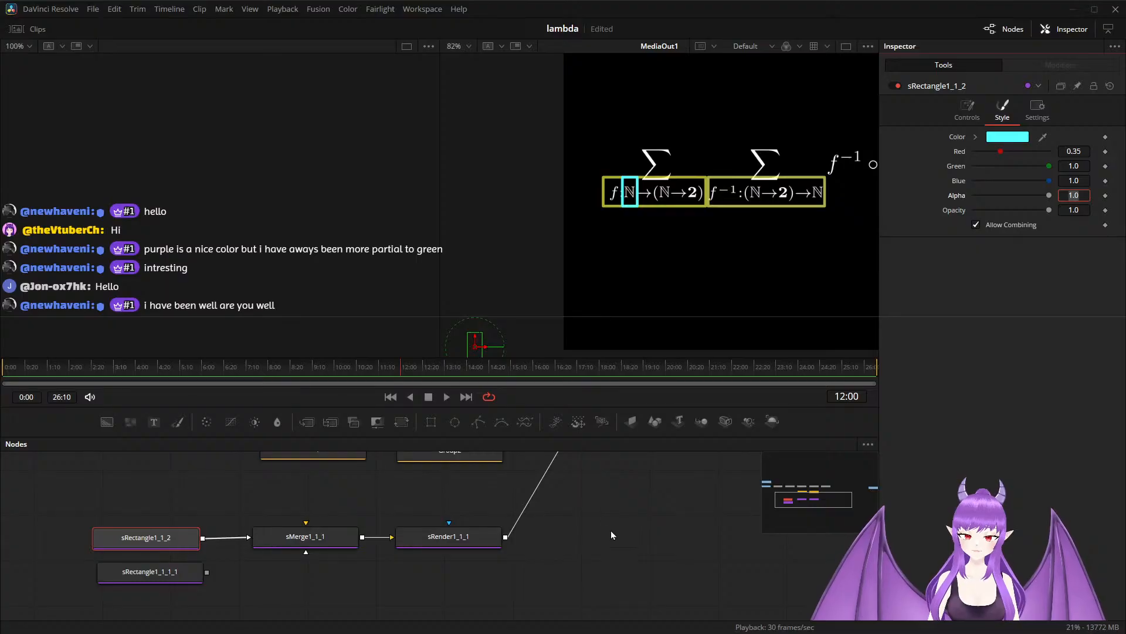
# Keyframe a fade-in on Merge3 with Blend 1.0 at 12:00 and Blend 0.0 at 11:02.
pyautogui.moveTo(623, 512); pyautogui.dragTo(578, 589)
pyautogui.click(557, 477)
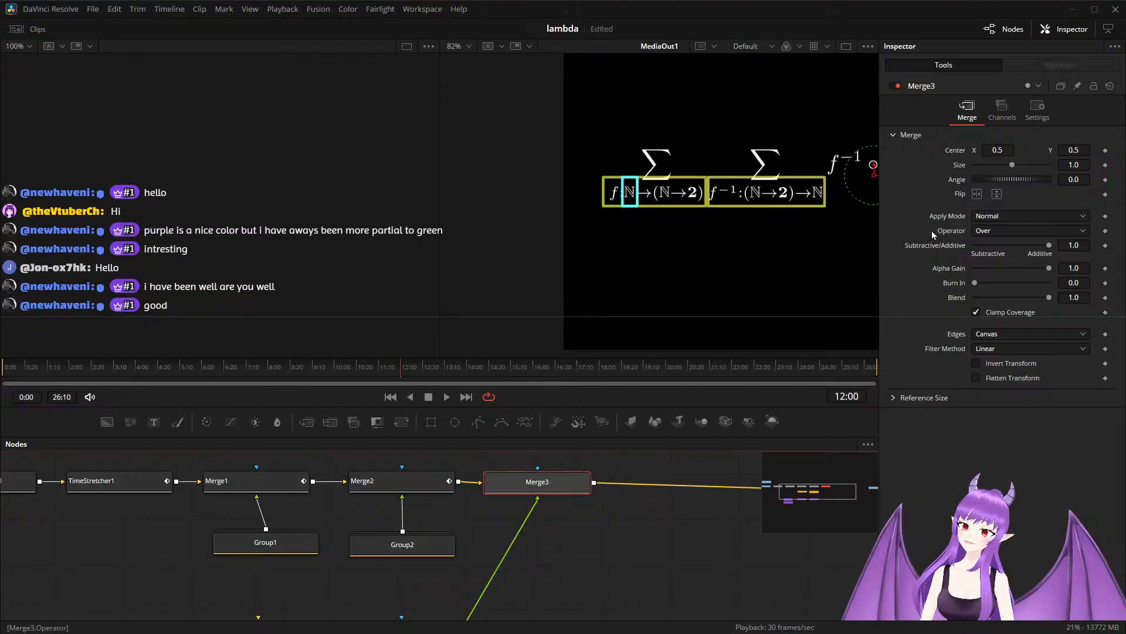
pyautogui.click(1107, 298)
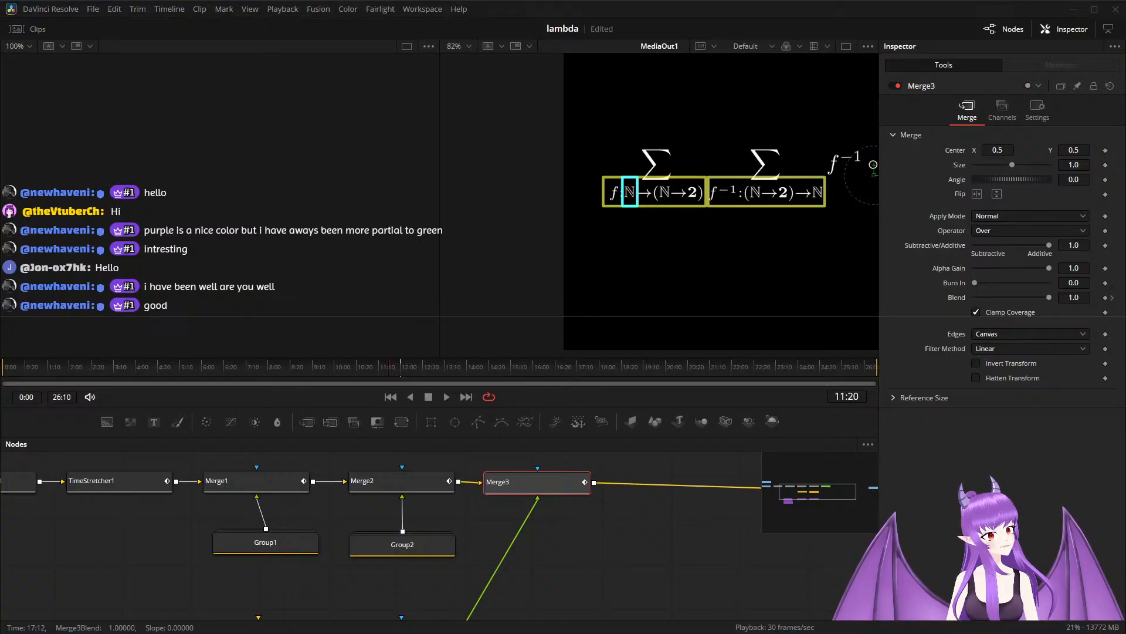
pyautogui.press('Left')
pyautogui.press('Left')
pyautogui.press('Left')
pyautogui.press('Left')
pyautogui.press('Left')
pyautogui.press('Left')
pyautogui.press('Left')
pyautogui.press('Left')
pyautogui.press('Left')
pyautogui.press('Left')
pyautogui.press('Left')
pyautogui.press('Left')
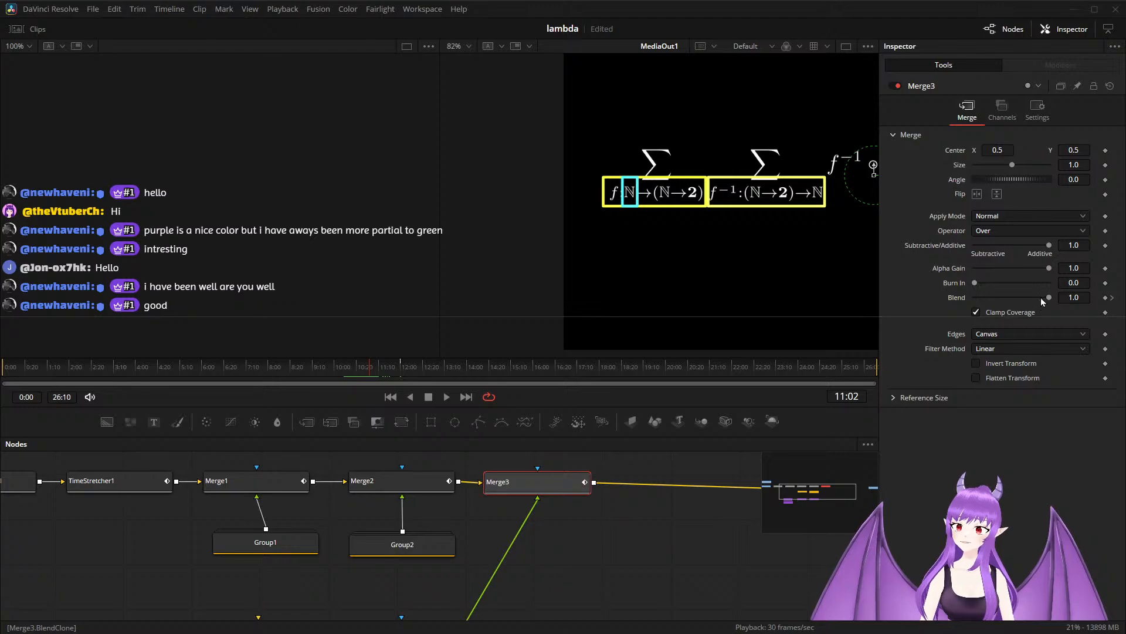
pyautogui.moveTo(1043, 298); pyautogui.dragTo(952, 298)
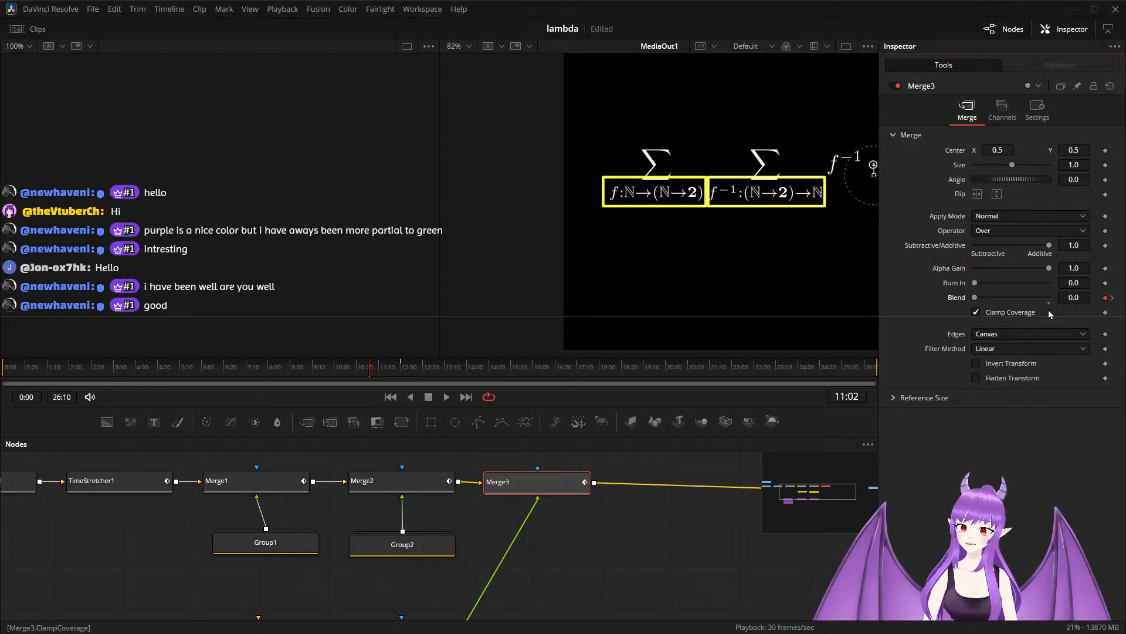
# Add a fade-out keyframe on Merge3 with Blend 0.0 at 14:16.
pyautogui.click(1114, 299)
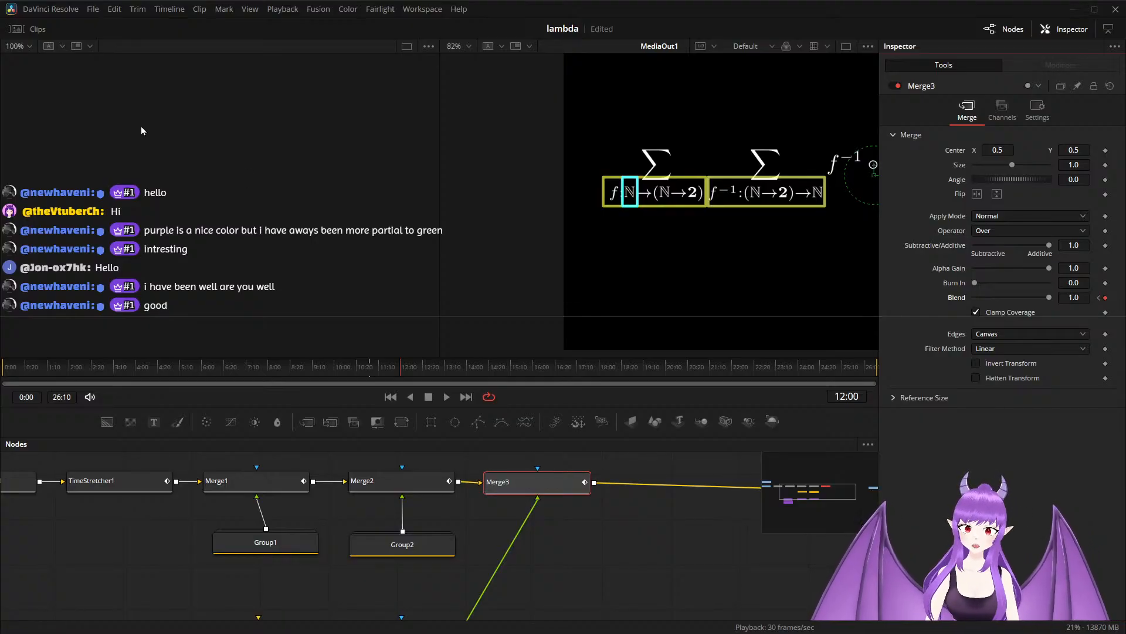
pyautogui.moveTo(401, 367); pyautogui.dragTo(467, 367)
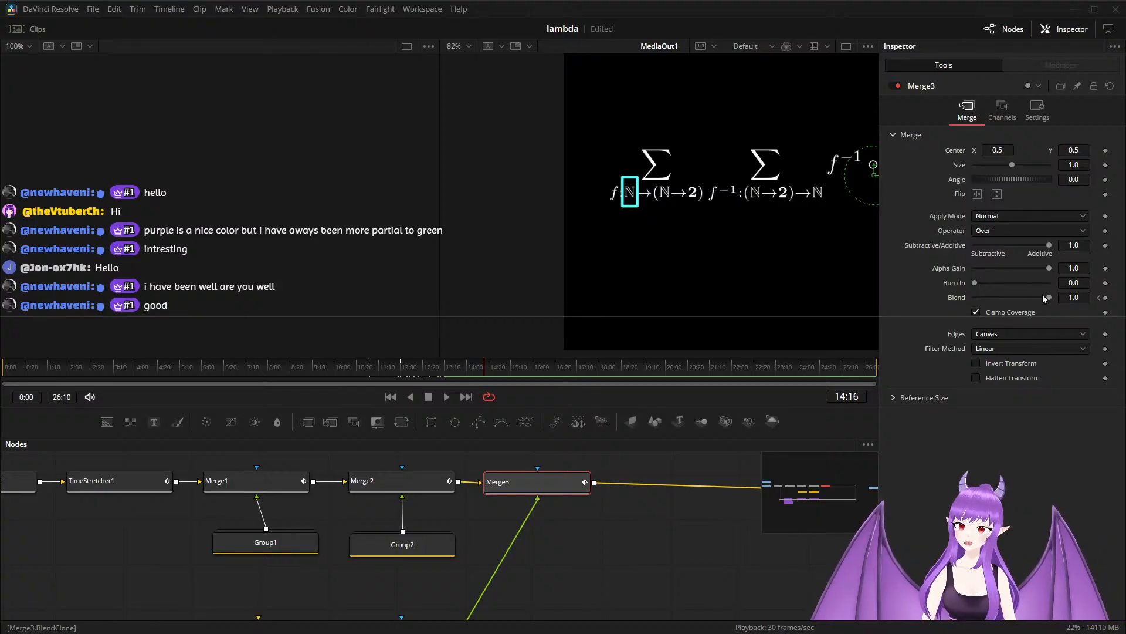
pyautogui.moveTo(1049, 297); pyautogui.dragTo(974, 297)
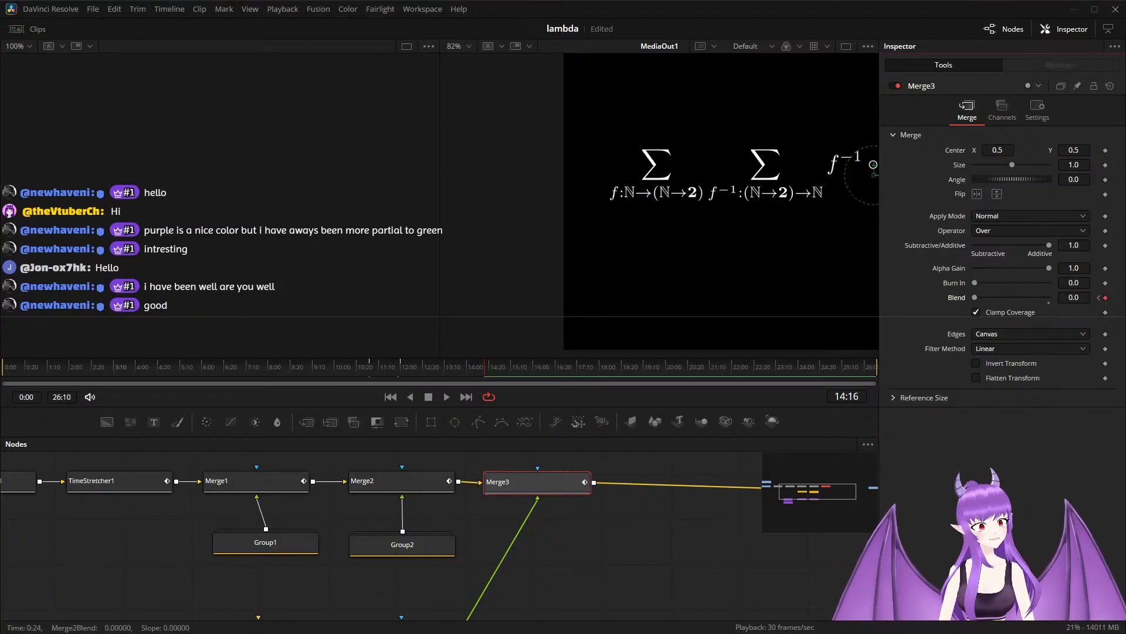
# Play back the composition from 9:18 to check how the cyan ℕ outline fades in and out.
pyautogui.moveTo(484, 367); pyautogui.dragTo(321, 368)
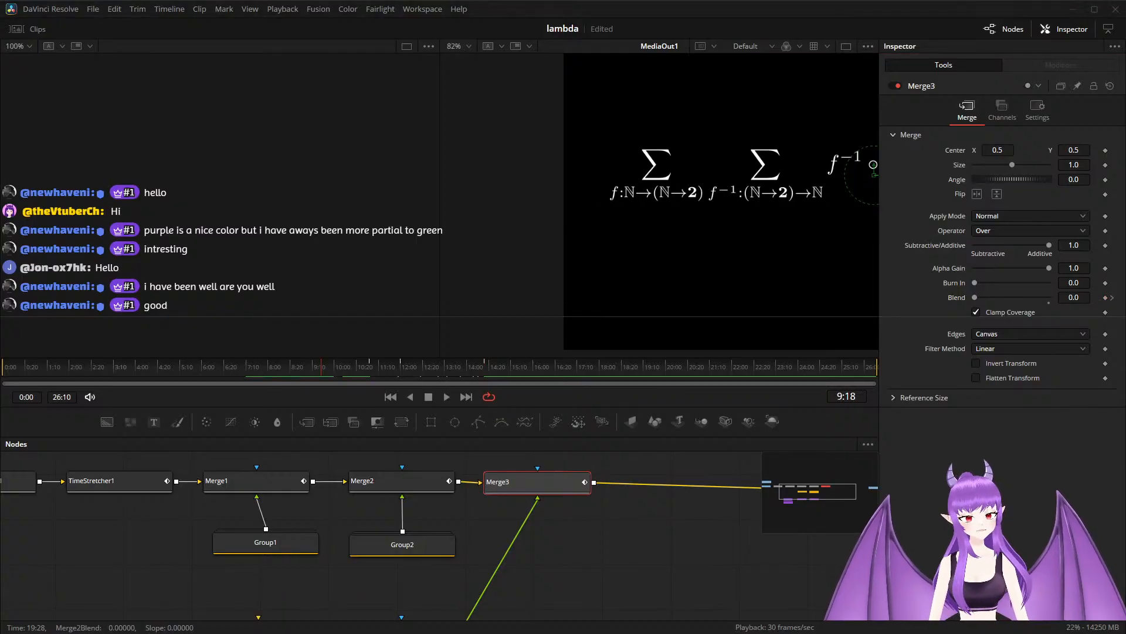
pyautogui.press('space')
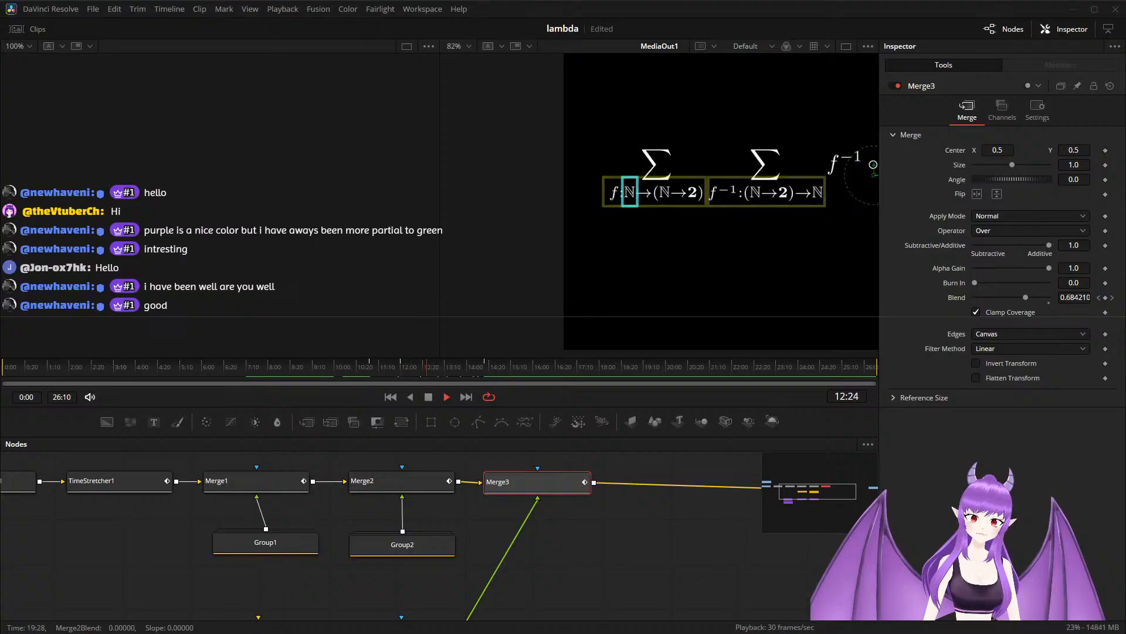
pyautogui.press('space')
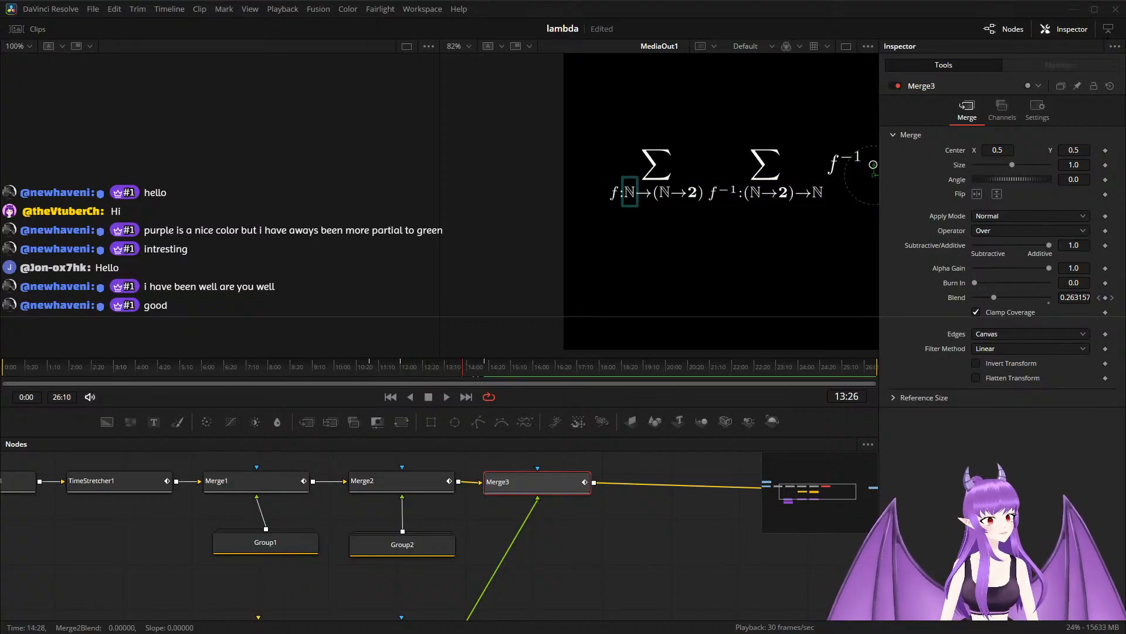
# Move the sRender1_1_1 branch with its merge and rectangle nodes so that it sits below Merge3.
pyautogui.scroll(-5, 496, 553)
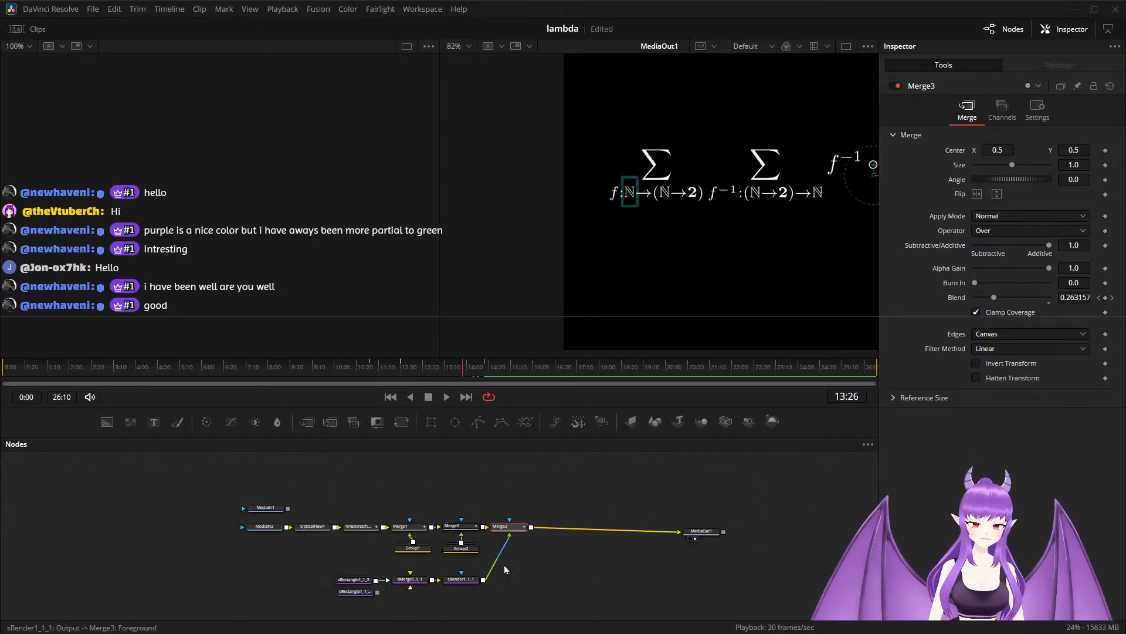
pyautogui.moveTo(527, 561); pyautogui.dragTo(521, 522)
pyautogui.moveTo(272, 529); pyautogui.dragTo(538, 599)
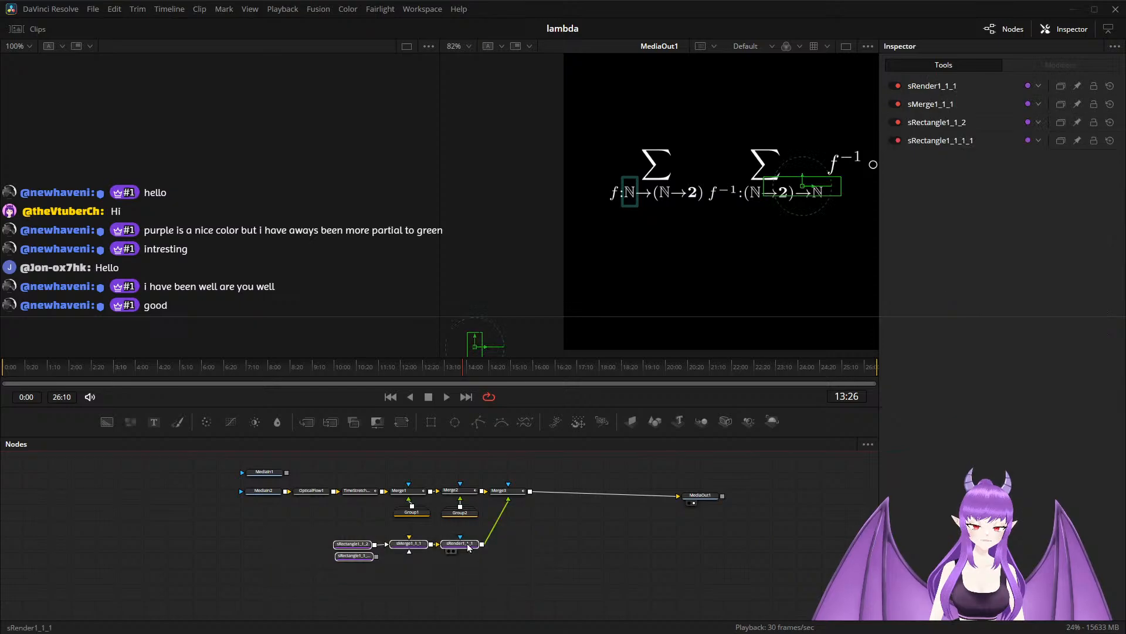
pyautogui.moveTo(469, 547); pyautogui.dragTo(513, 544)
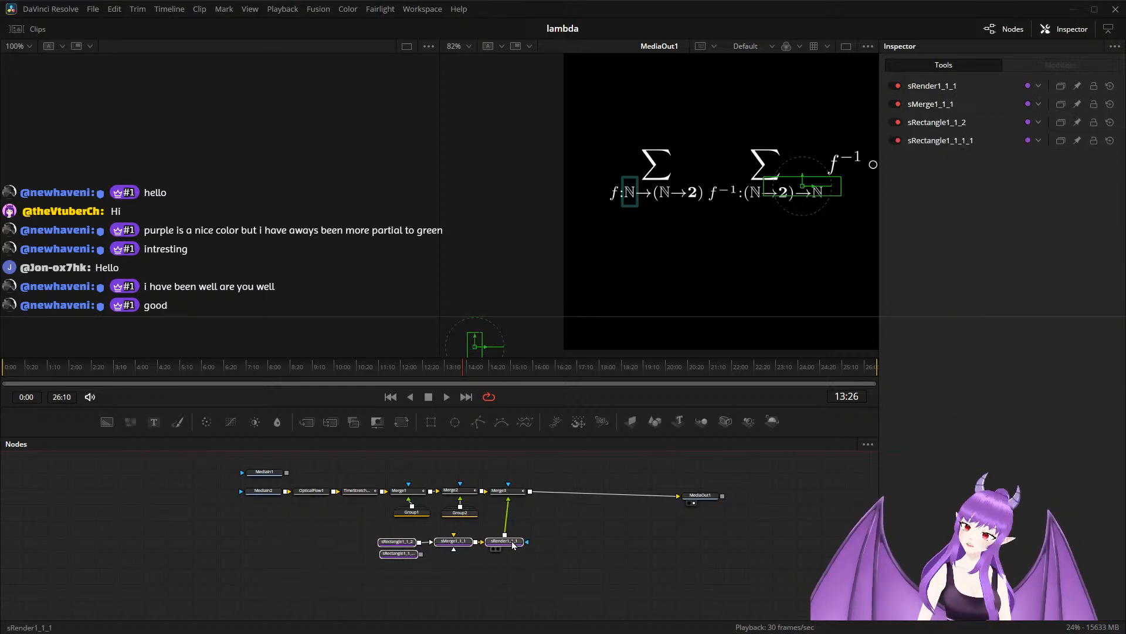
pyautogui.scroll(3, 547, 551)
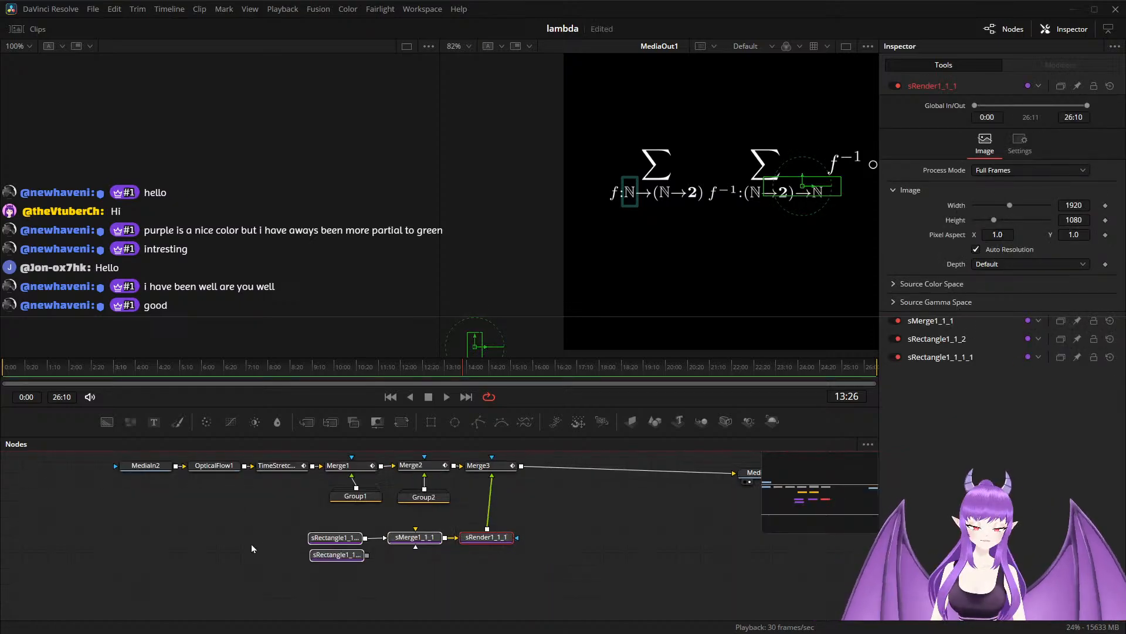
pyautogui.click(326, 557)
pyautogui.press('Delete')
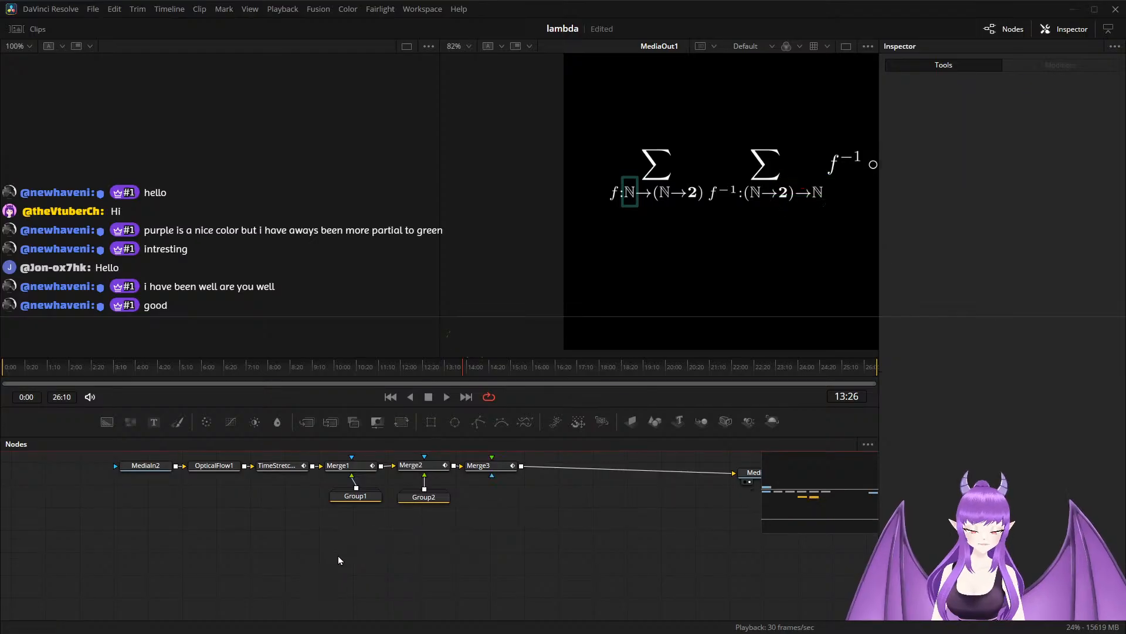
pyautogui.hotkey('ctrl', 'z')
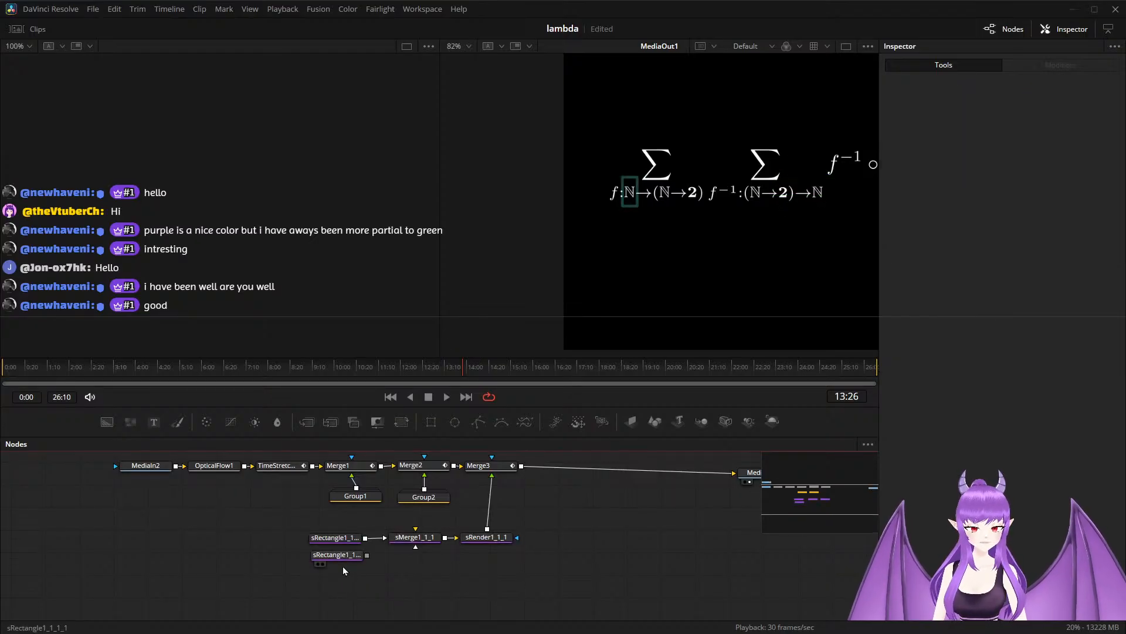
# Delete the unconnected sRectangle1_1_1_1, then group the remaining branch nodes and place the group directly below Merge3.
pyautogui.click(348, 557)
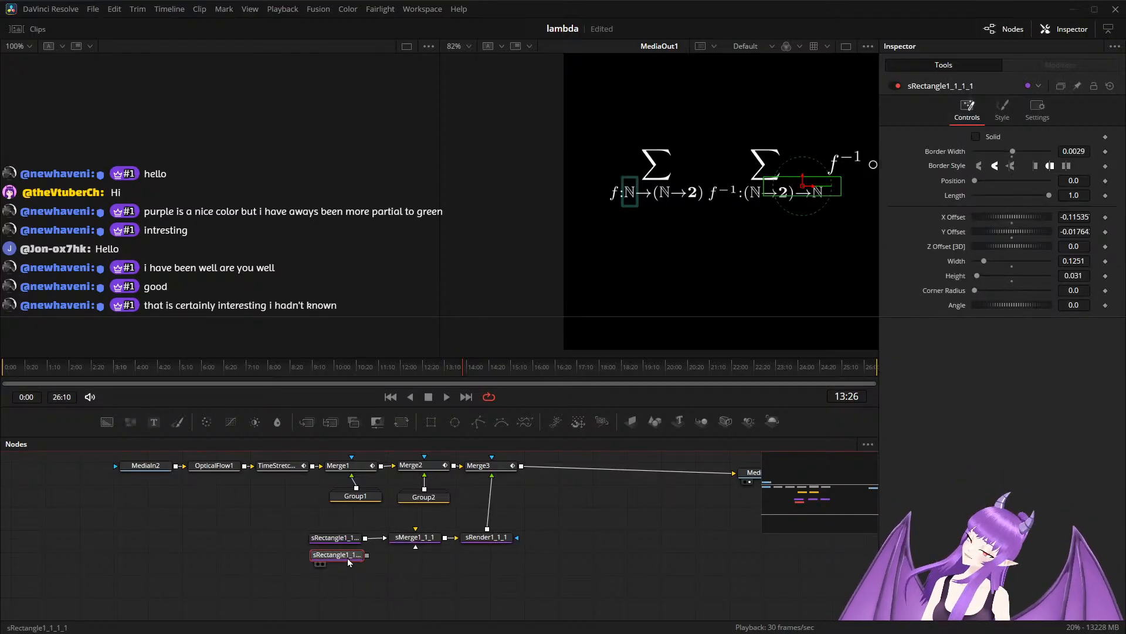
pyautogui.press('Delete')
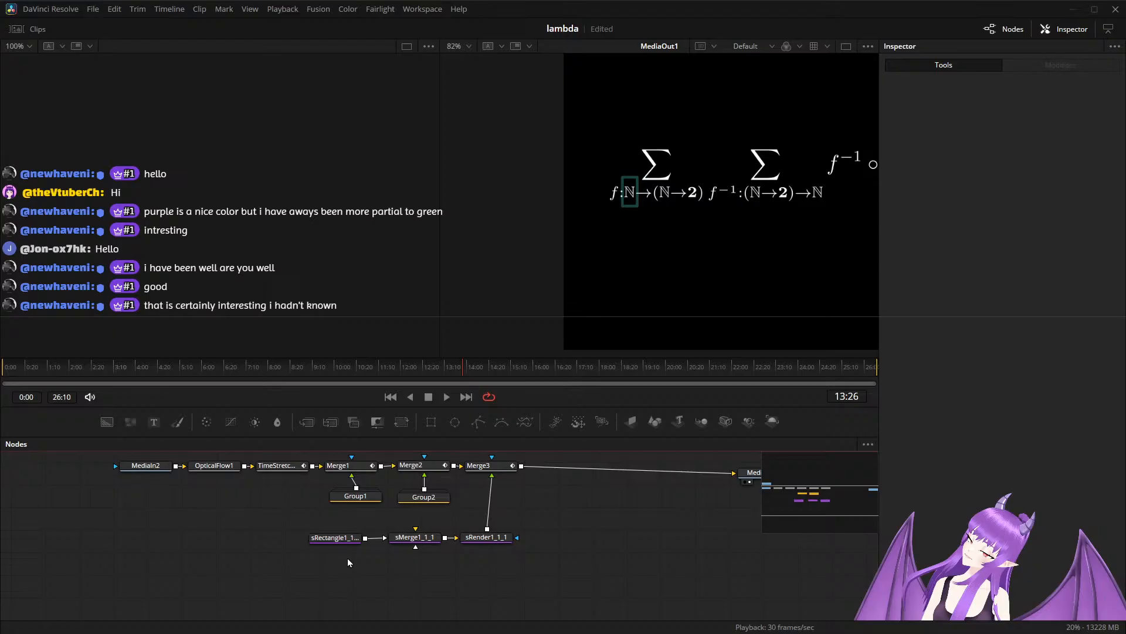
pyautogui.moveTo(261, 524); pyautogui.dragTo(526, 558)
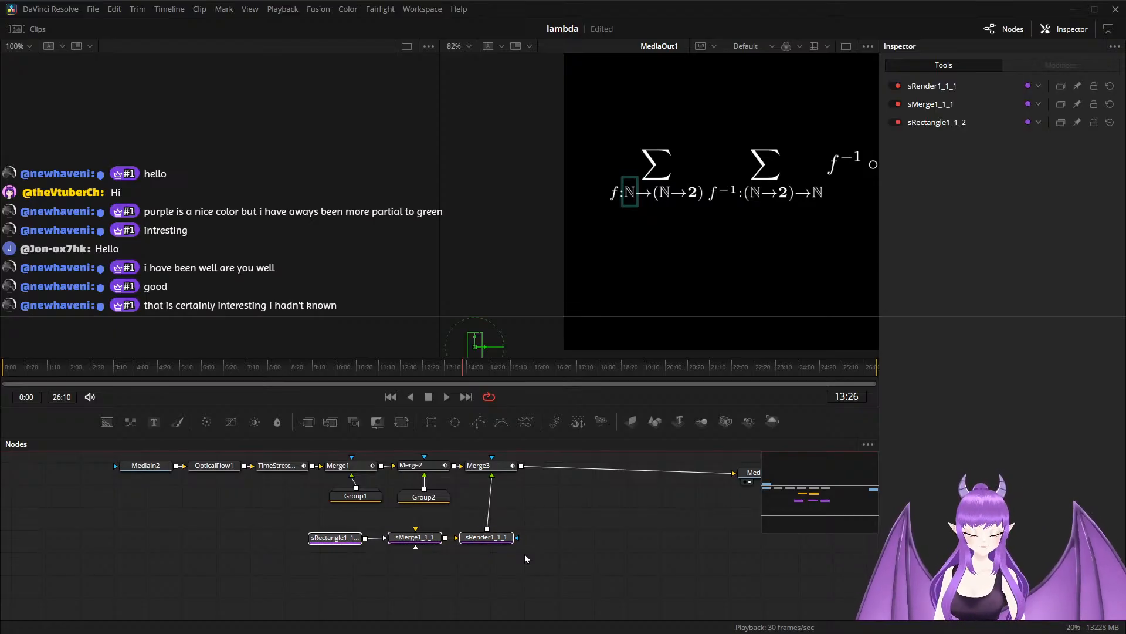
pyautogui.hotkey('ctrl', 'g')
pyautogui.moveTo(420, 539)
pyautogui.mouseDown()
pyautogui.moveTo(504, 522)
pyautogui.moveTo(501, 511)
pyautogui.moveTo(427, 533)
pyautogui.mouseUp()
pyautogui.keyDown('ctrl'); pyautogui.click(364, 476); pyautogui.keyUp('ctrl')
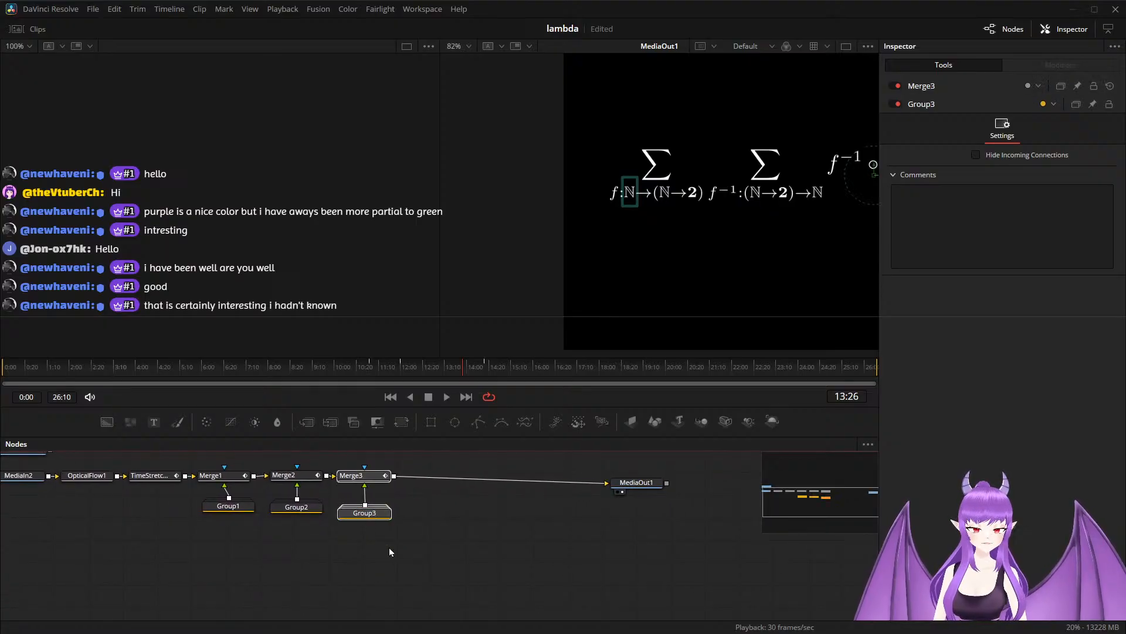
# Duplicate Group3 and composite the copy over Merge3's output with a new Merge node, lined up after Merge3.
pyautogui.click(364, 514)
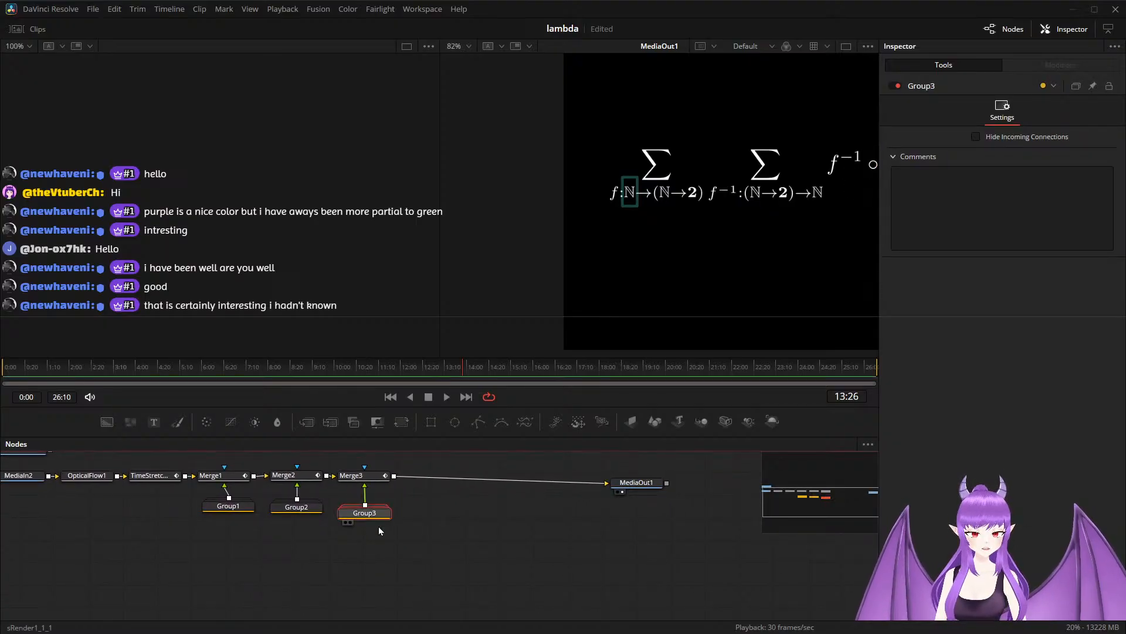
pyautogui.click(444, 526)
pyautogui.hotkey('ctrl', 'v')
pyautogui.moveTo(443, 527); pyautogui.dragTo(393, 480)
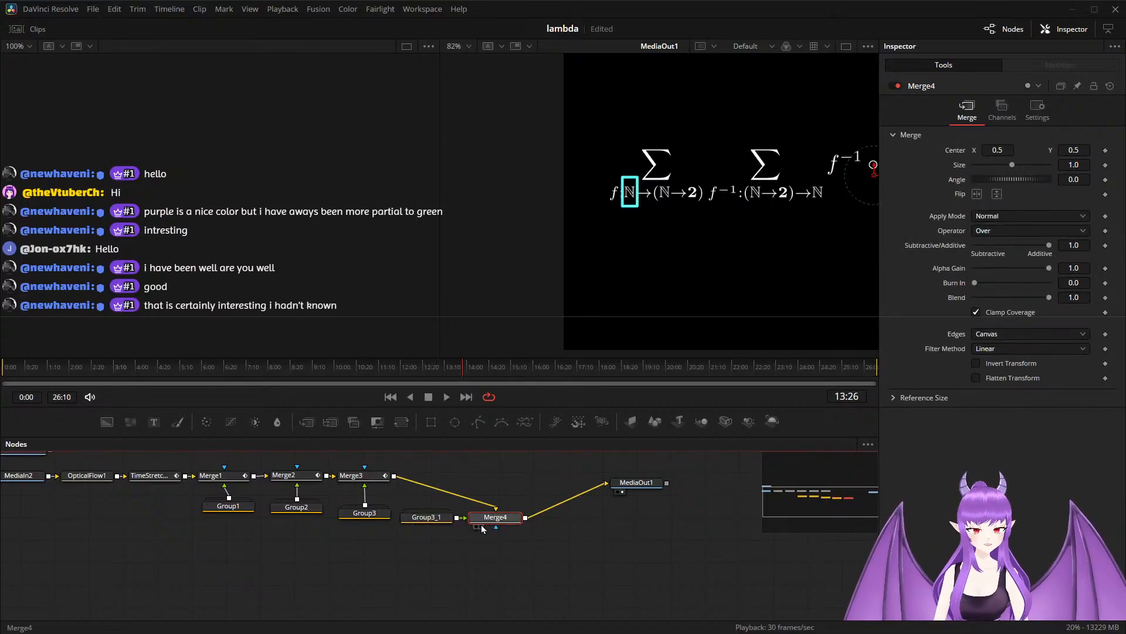
pyautogui.moveTo(488, 523); pyautogui.dragTo(428, 481)
# Open Group3_1 and move its rectangle horizontally onto the second part of the first subscript, at X offset about -0.208.
pyautogui.doubleClick(430, 516)
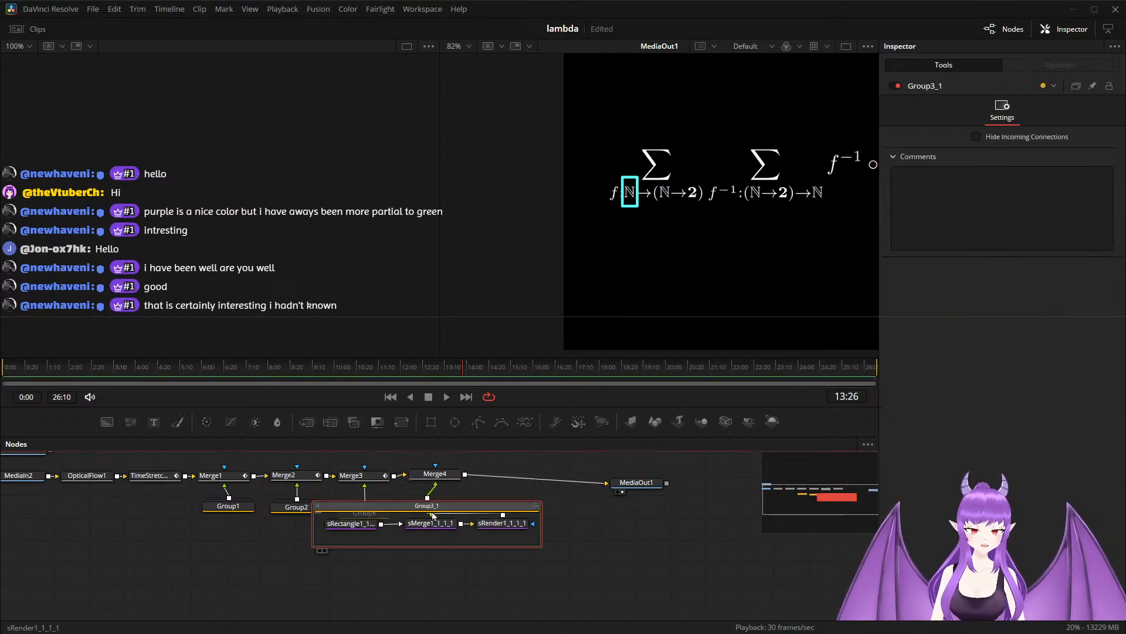
pyautogui.scroll(2, 374, 574)
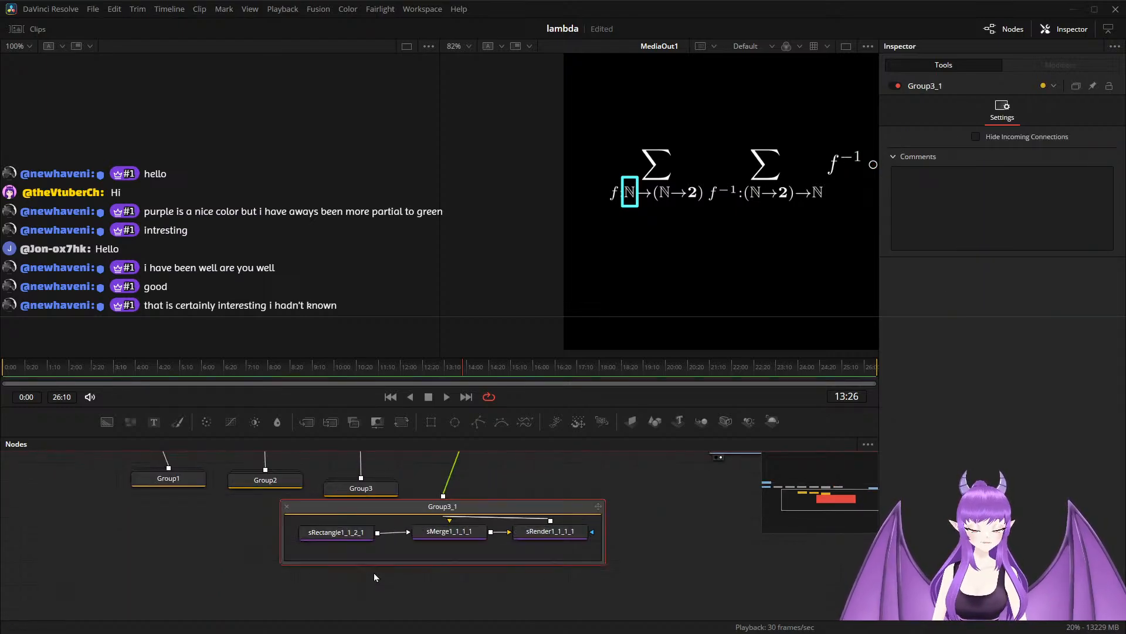
pyautogui.click(340, 534)
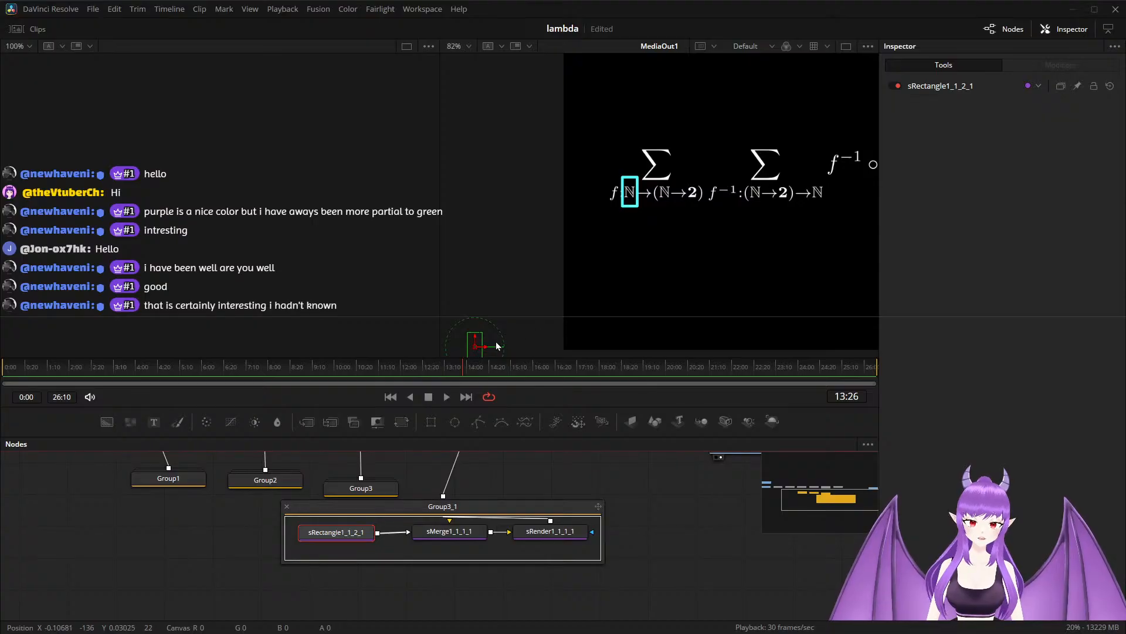
pyautogui.moveTo(487, 347); pyautogui.dragTo(538, 346)
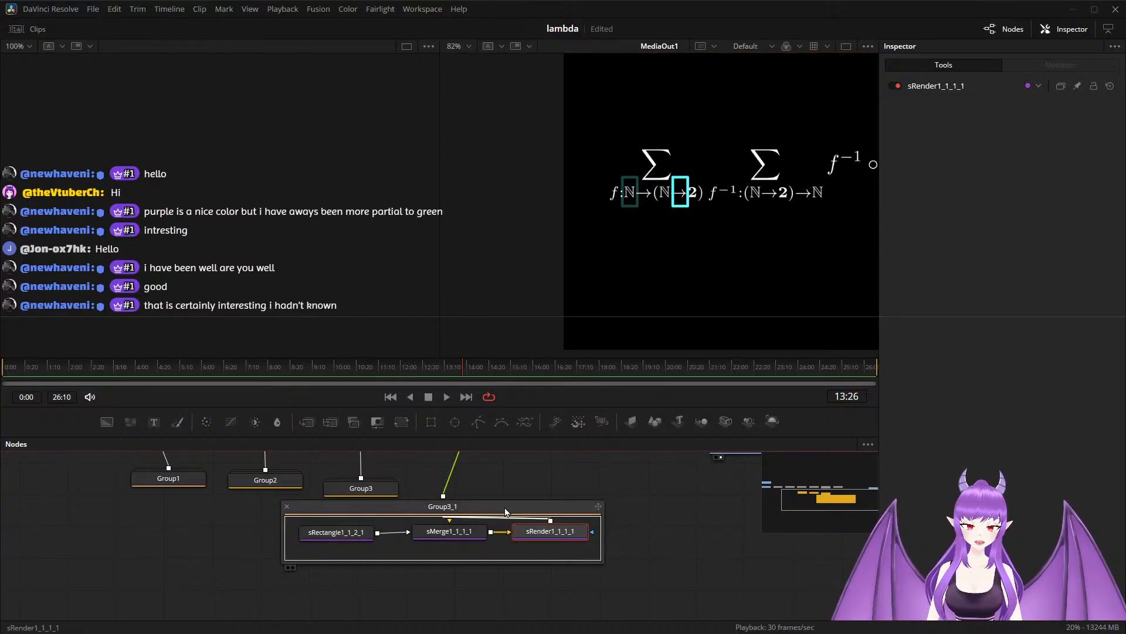
# Widen the rectangle in Group3_1 to 0.055 and shift it slightly so it frames (ℕ→2), at X offset about -0.209.
pyautogui.moveTo(550, 506); pyautogui.dragTo(436, 525)
pyautogui.click(449, 557)
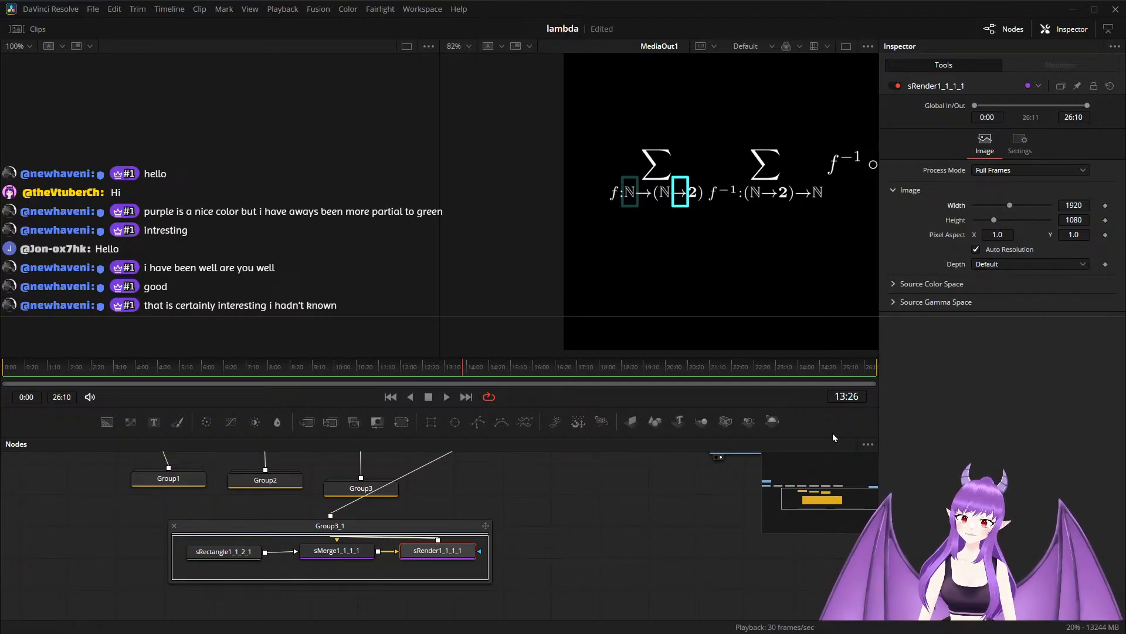
pyautogui.click(221, 553)
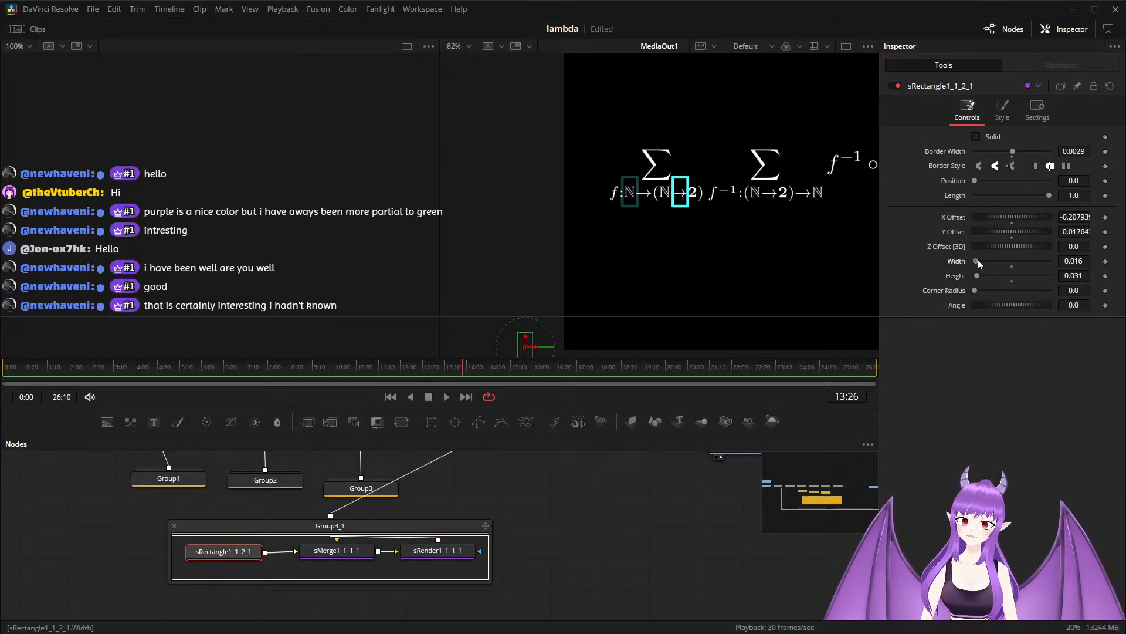
pyautogui.moveTo(978, 260); pyautogui.dragTo(981, 259)
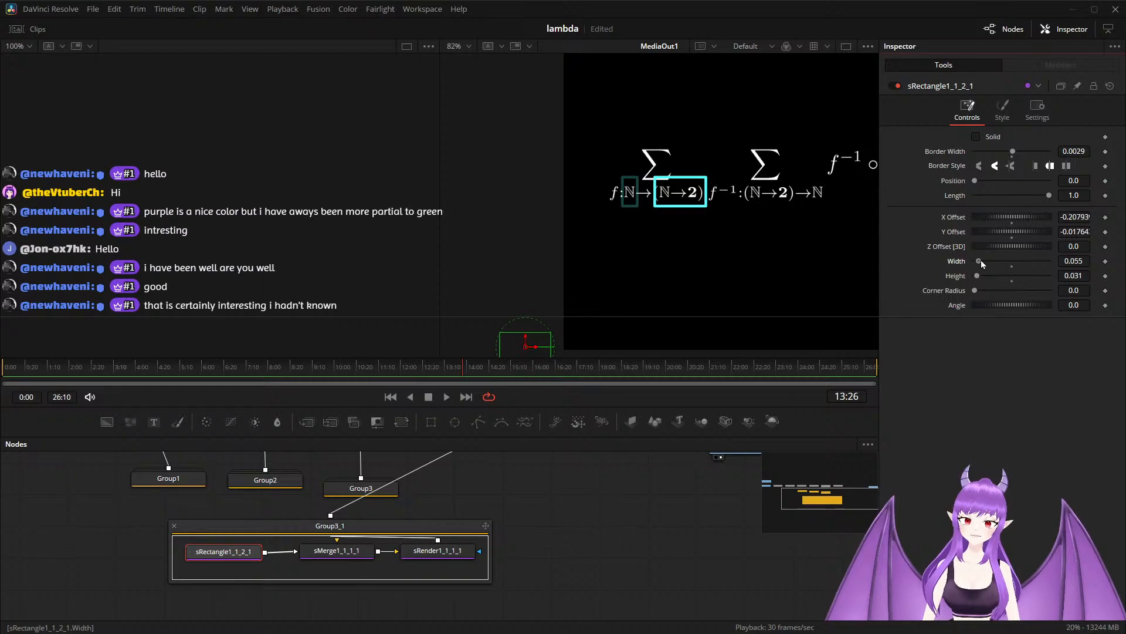
pyautogui.moveTo(534, 349); pyautogui.dragTo(533, 348)
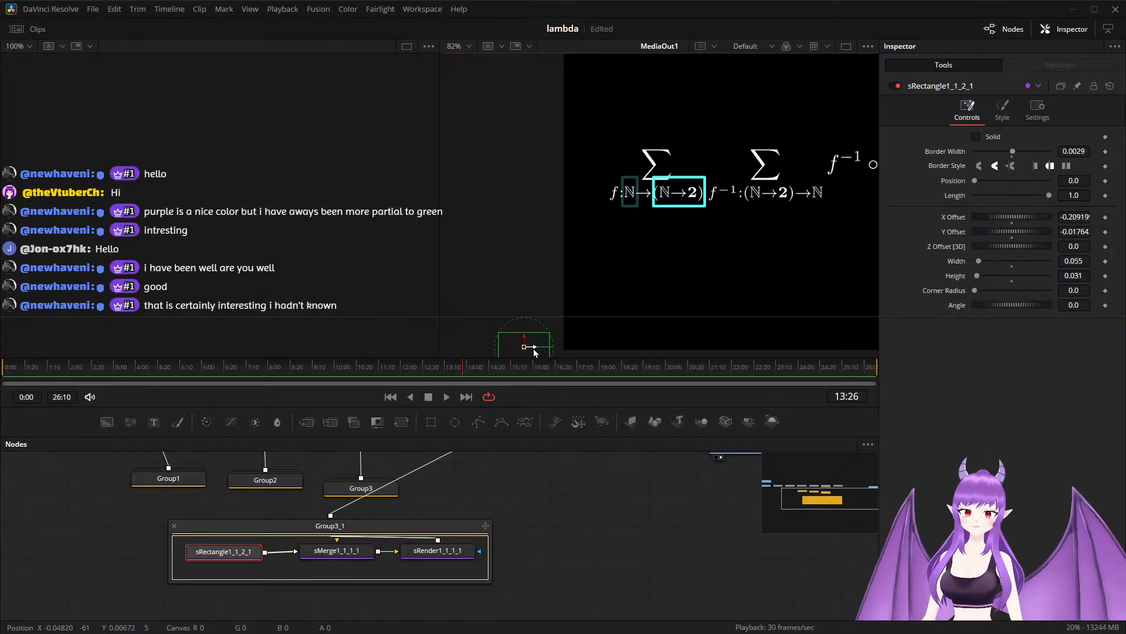
# Animate Merge4's Blend with keyframes of 0.0 at 13:12, 1.0 at 13:26 and 0.0 at 15:22.
pyautogui.moveTo(572, 487); pyautogui.dragTo(526, 579)
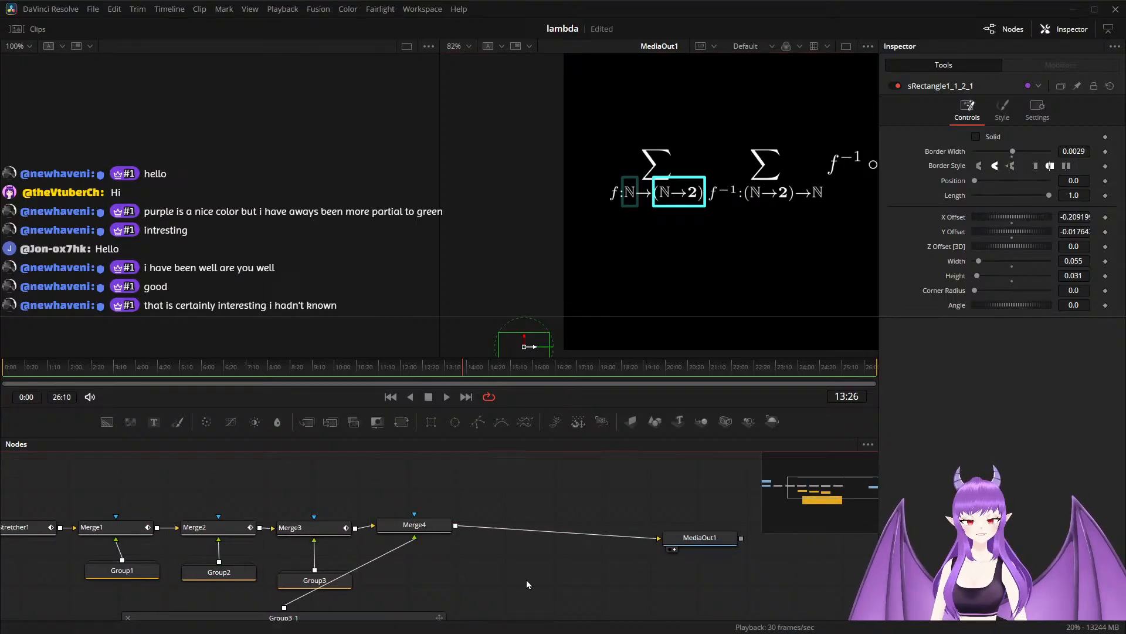
pyautogui.click(430, 528)
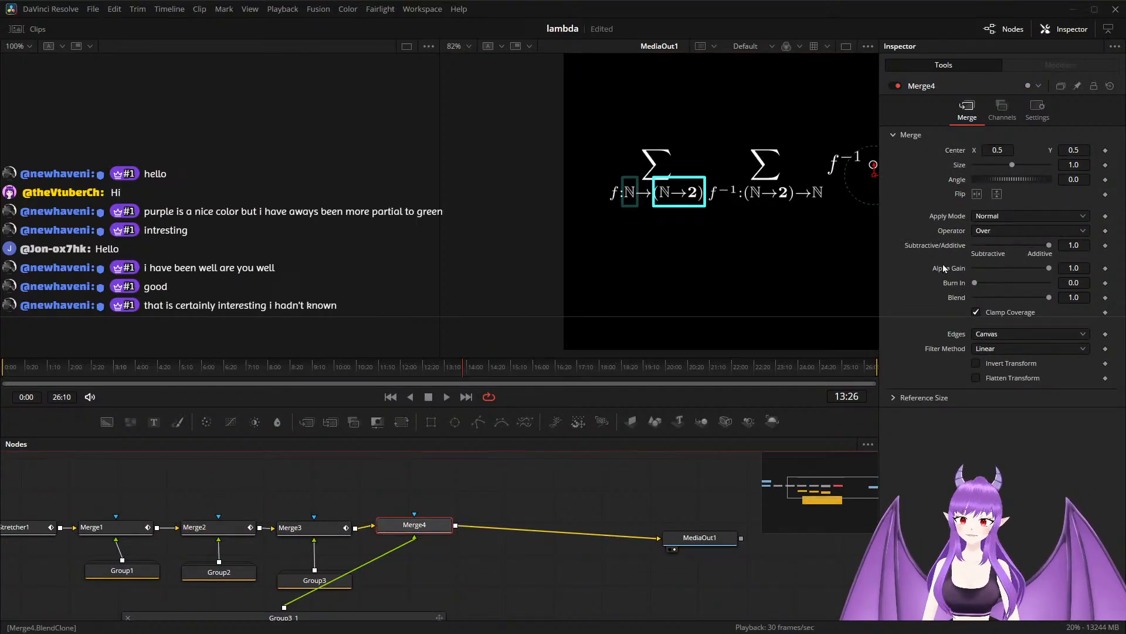
pyautogui.click(1105, 297)
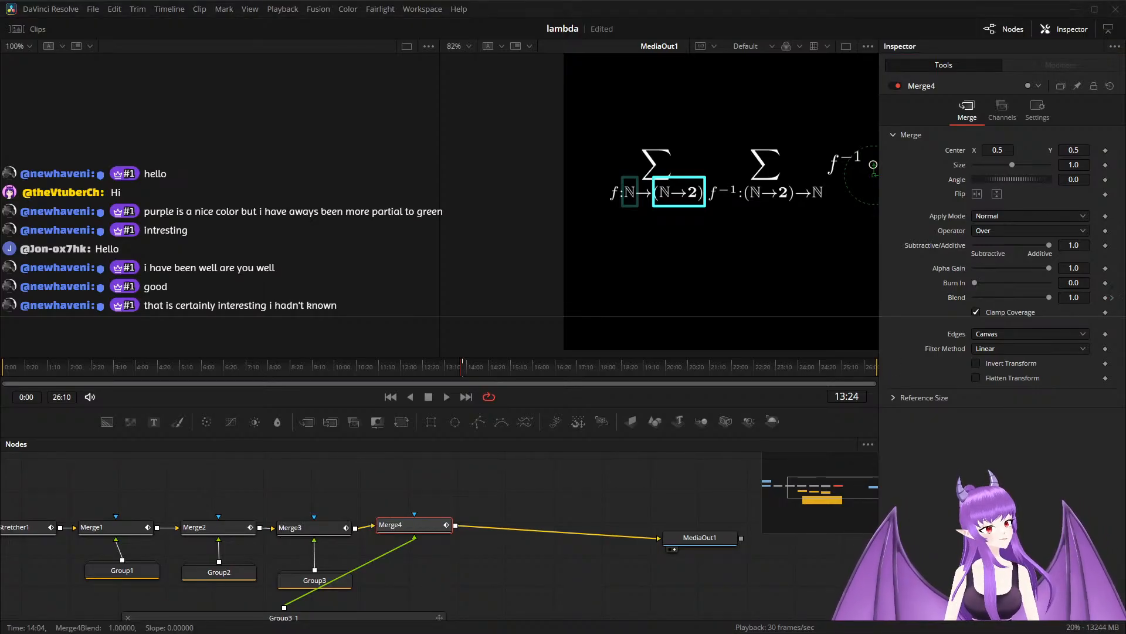
pyautogui.press('Left')
pyautogui.press('Left')
pyautogui.press('Left')
pyautogui.press('Left')
pyautogui.press('Left')
pyautogui.press('Left')
pyautogui.press('Left')
pyautogui.press('Left')
pyautogui.press('Left')
pyautogui.press('Left')
pyautogui.press('Left')
pyautogui.press('Left')
pyautogui.press('Left')
pyautogui.press('Left')
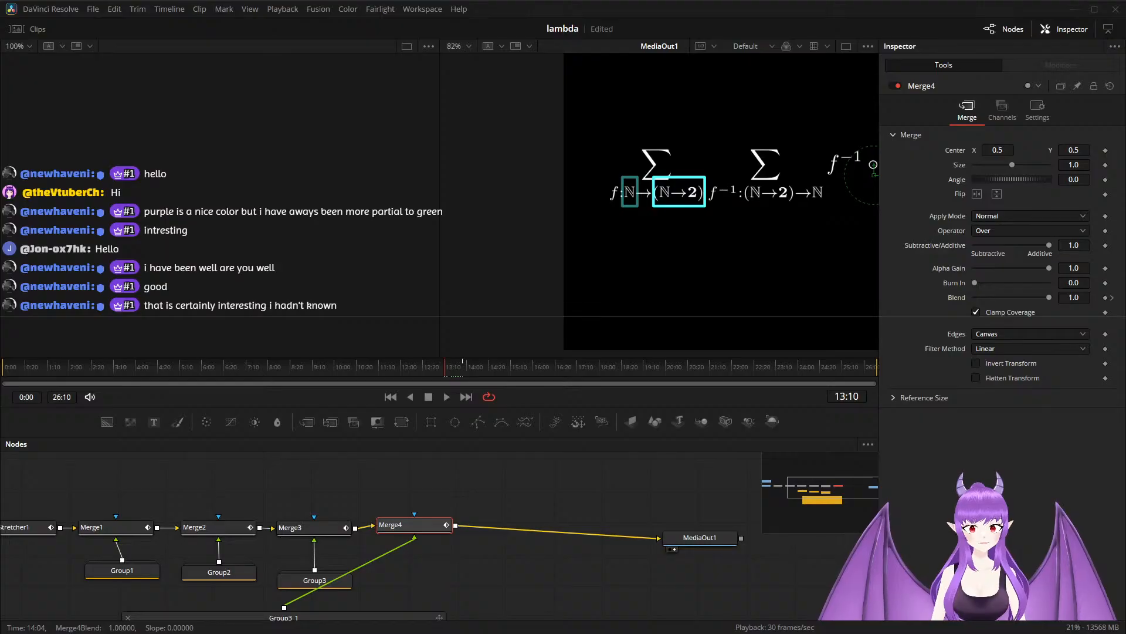
pyautogui.press('Right')
pyautogui.press('Right')
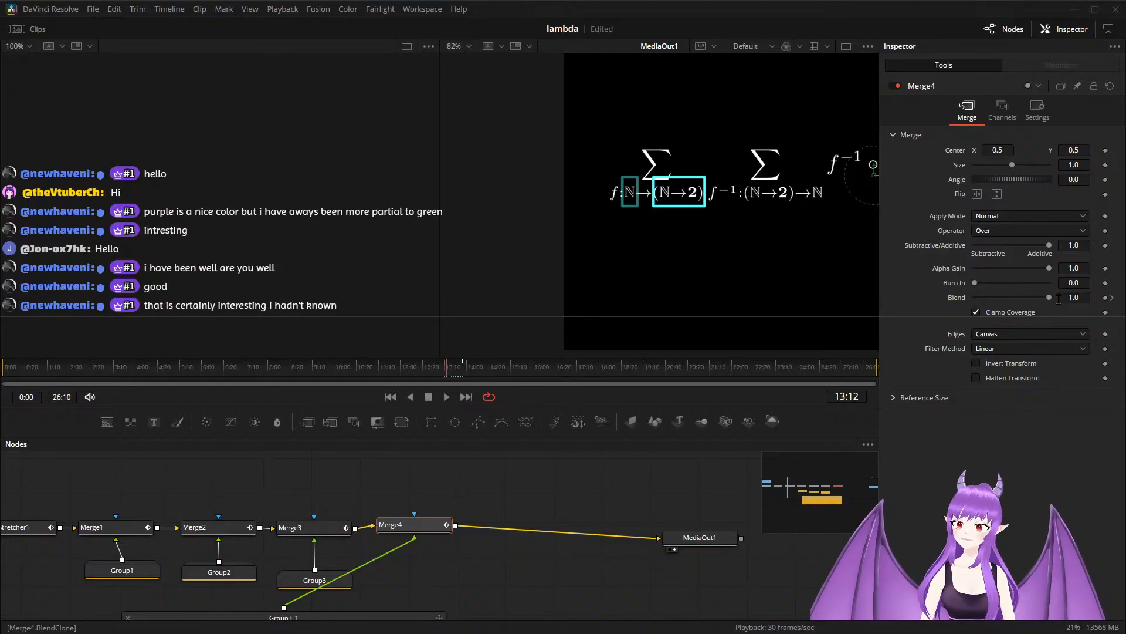
pyautogui.moveTo(1045, 300); pyautogui.dragTo(956, 298)
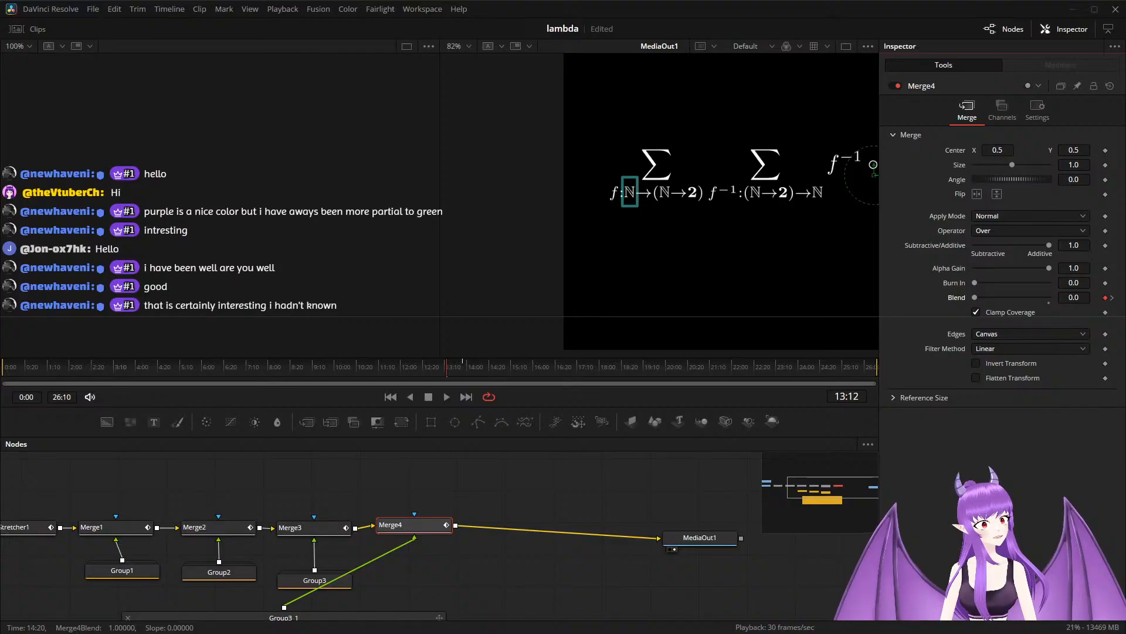
pyautogui.moveTo(448, 367); pyautogui.dragTo(524, 367)
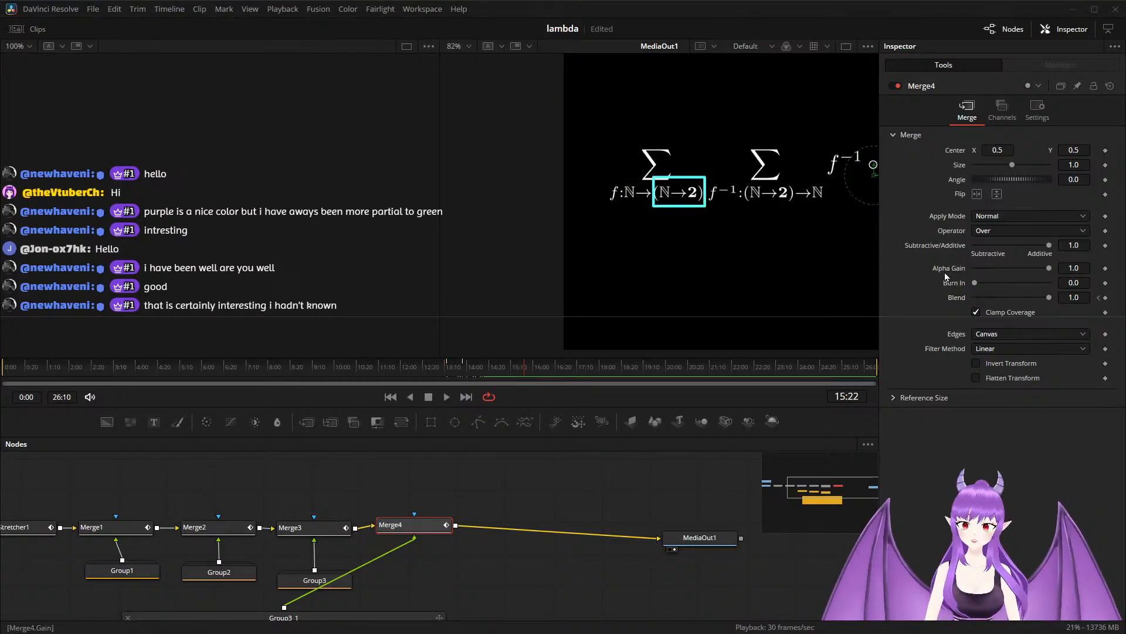
pyautogui.moveTo(1048, 298); pyautogui.dragTo(938, 311)
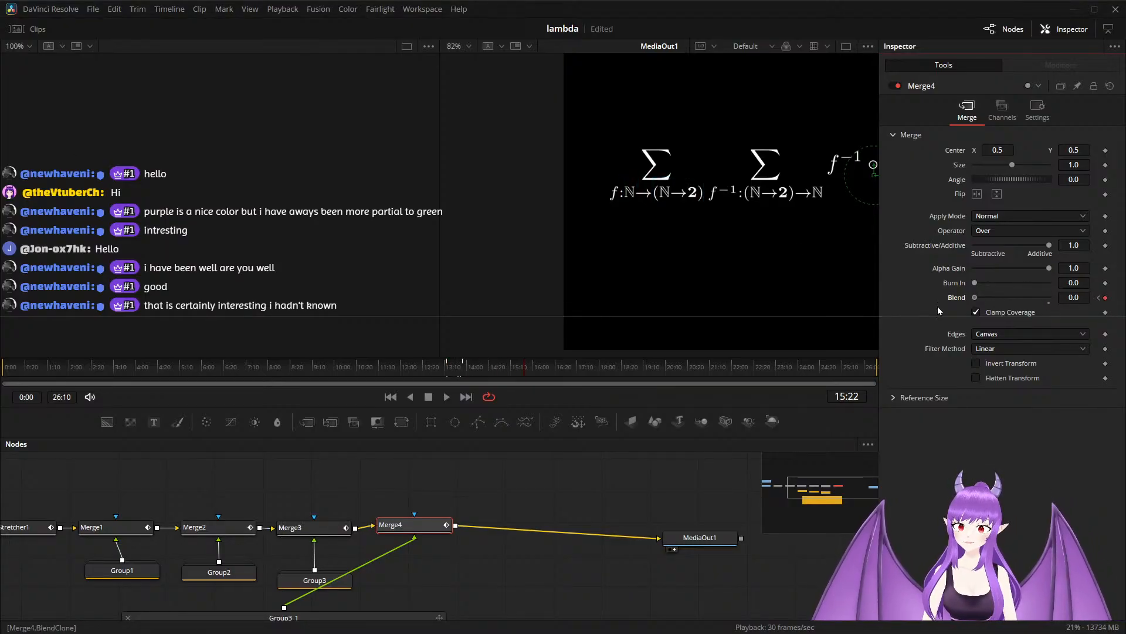
# Play back the composition from 7:10 with the whole formula in view to check the outline fades.
pyautogui.moveTo(523, 367); pyautogui.dragTo(245, 367)
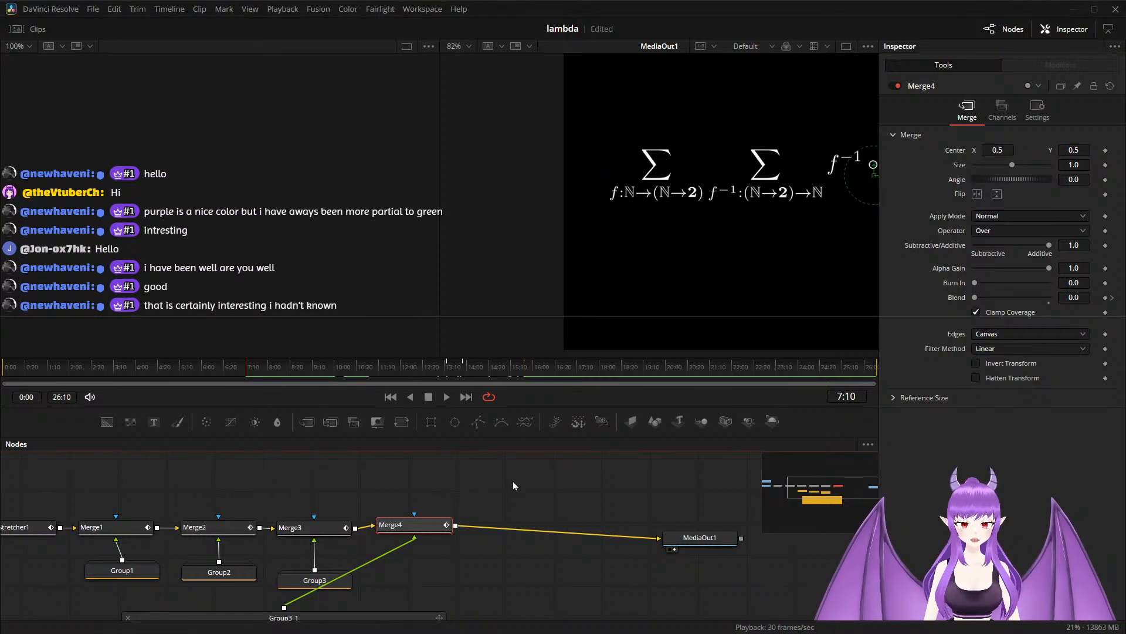
pyautogui.scroll(-1, 702, 251)
pyautogui.moveTo(764, 285); pyautogui.dragTo(580, 289)
pyautogui.click(597, 473)
pyautogui.press('space')
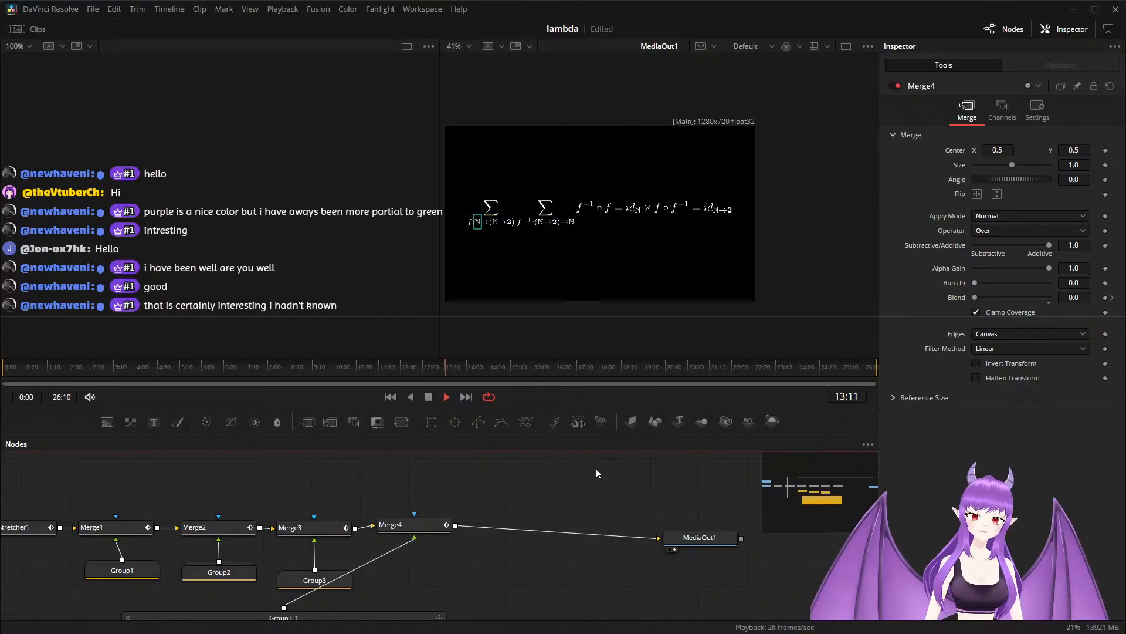
pyautogui.press('space')
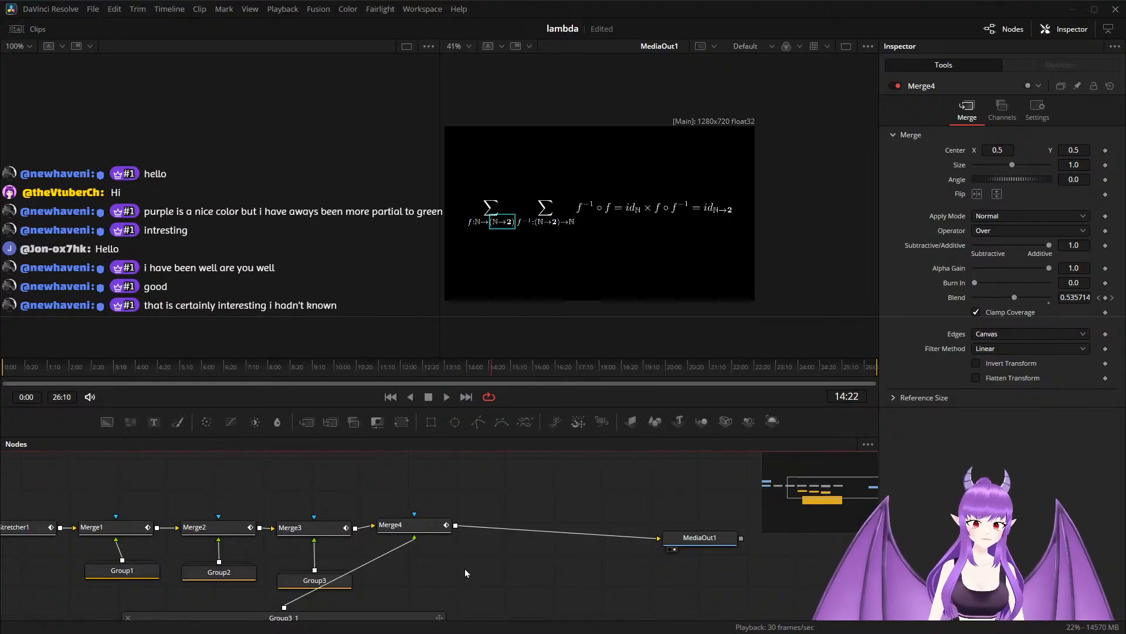
# Collapse Group3_1 and place it directly below Merge4.
pyautogui.scroll(-3, 464, 568)
pyautogui.moveTo(480, 571); pyautogui.dragTo(466, 518)
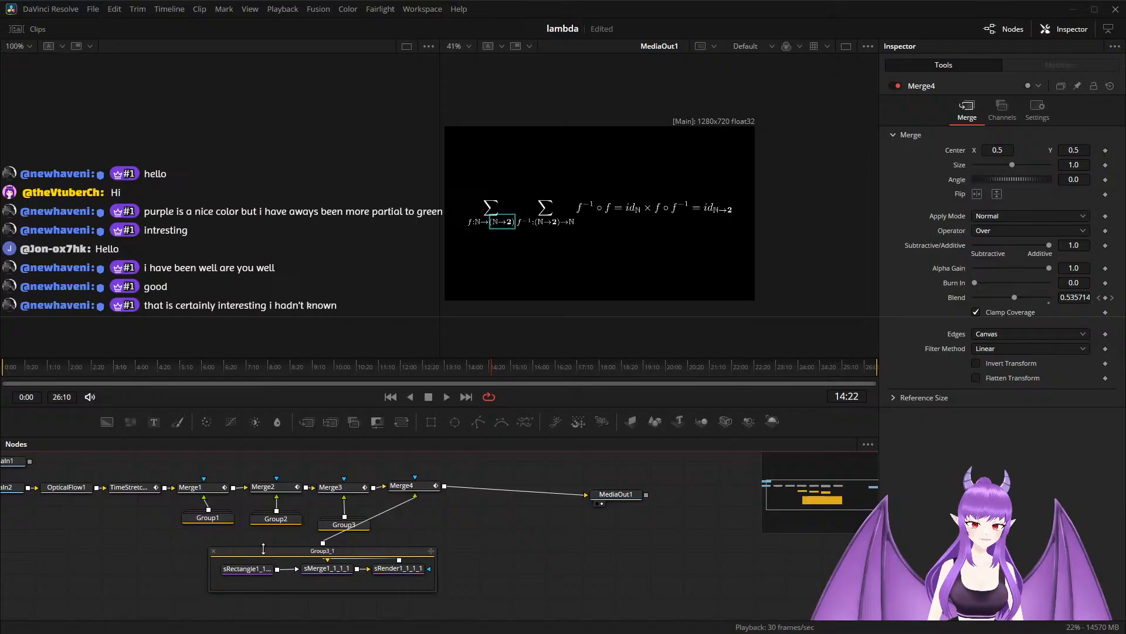
pyautogui.click(216, 553)
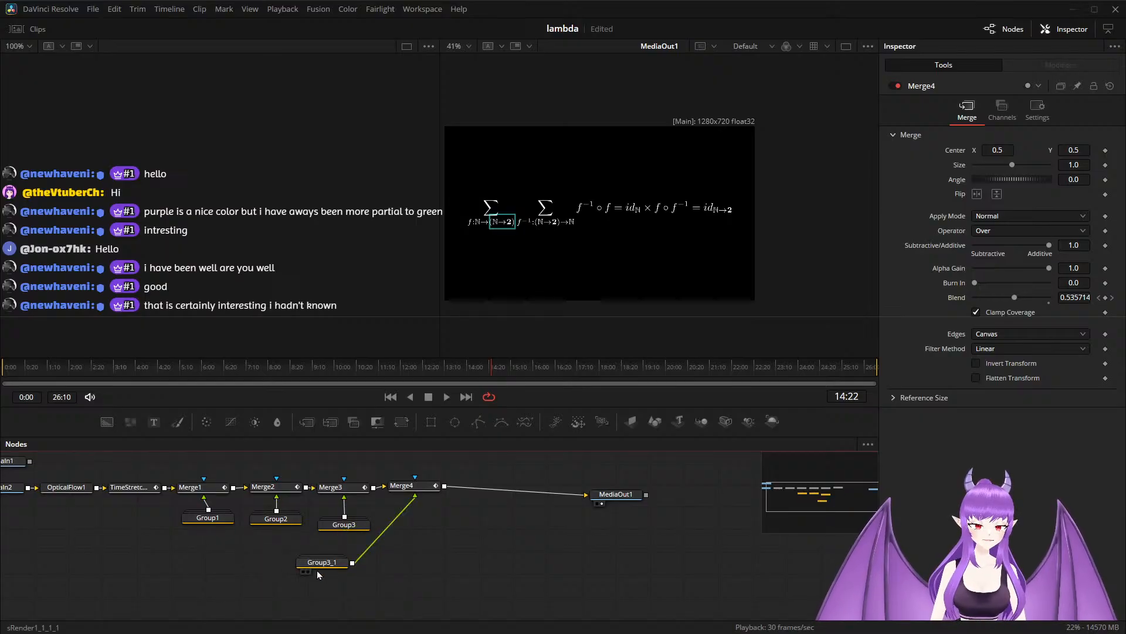
pyautogui.moveTo(330, 572); pyautogui.dragTo(406, 539)
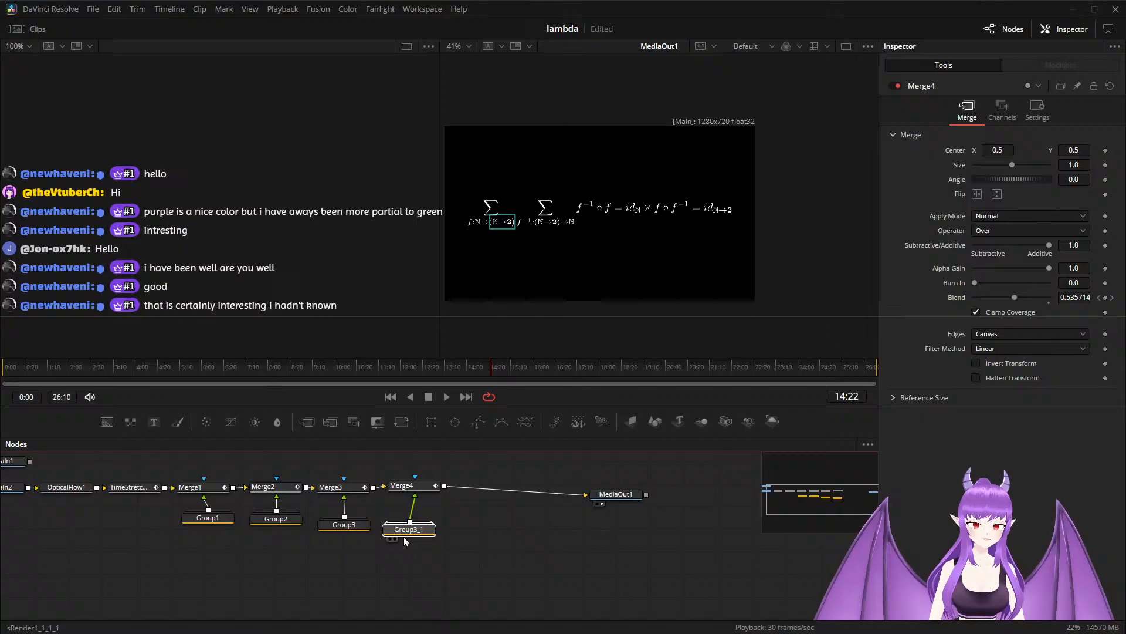
# Open Group2 and paste a copy of its yellow sRectangle1_1_1 into the free space beside Group3_1.
pyautogui.moveTo(403, 537); pyautogui.dragTo(519, 551)
pyautogui.scroll(2, 453, 554)
pyautogui.doubleClick(273, 516)
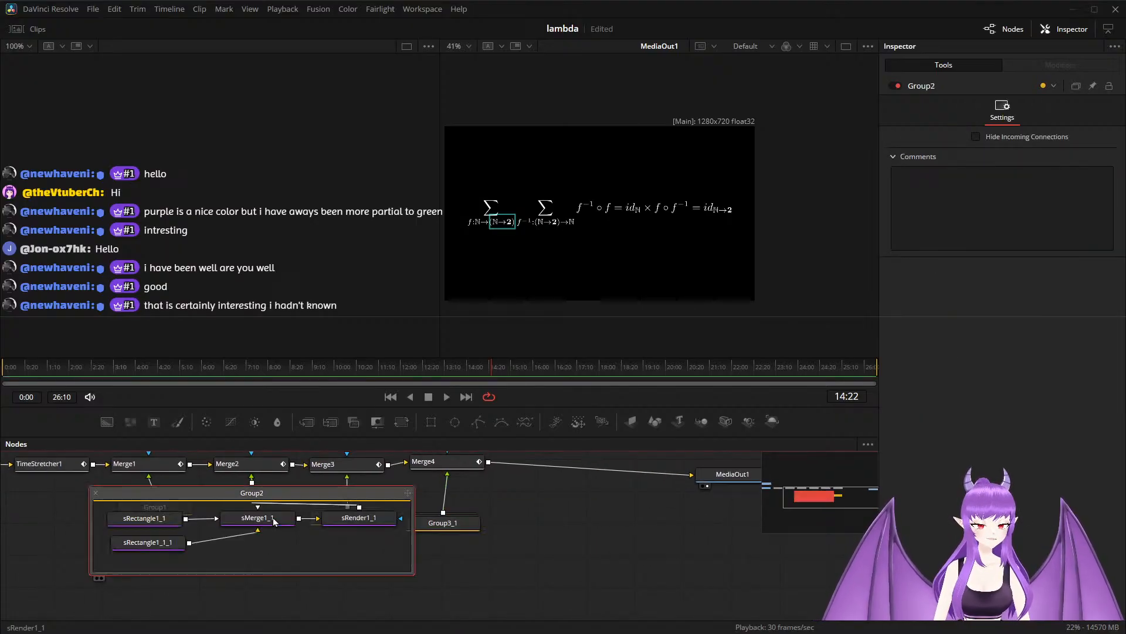
pyautogui.click(136, 546)
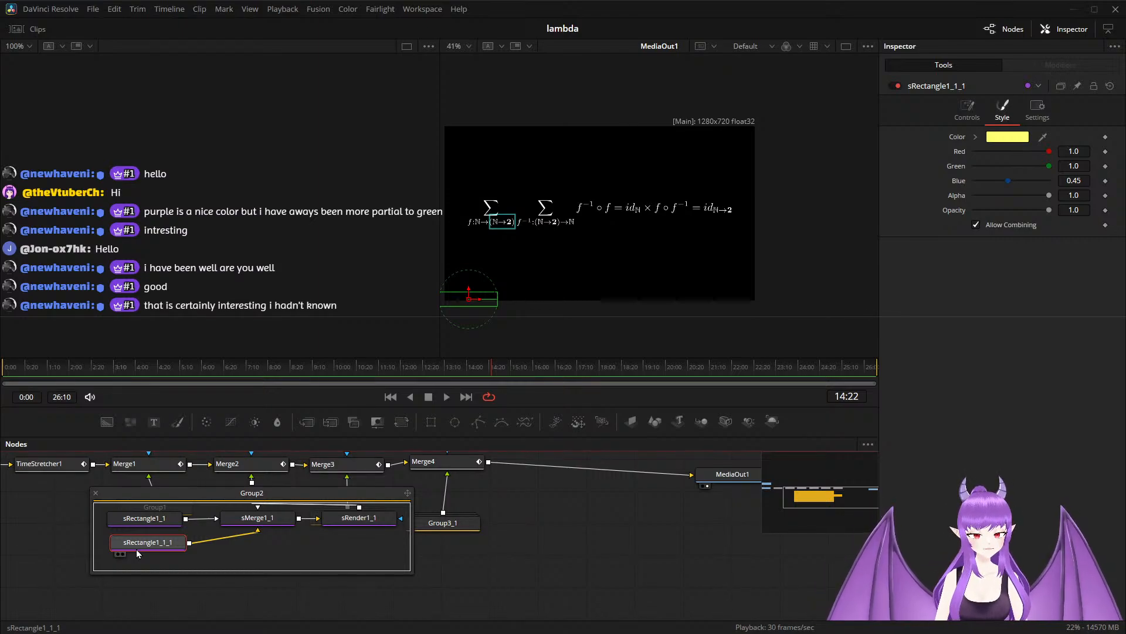
pyautogui.moveTo(461, 557); pyautogui.dragTo(200, 568)
pyautogui.click(293, 540)
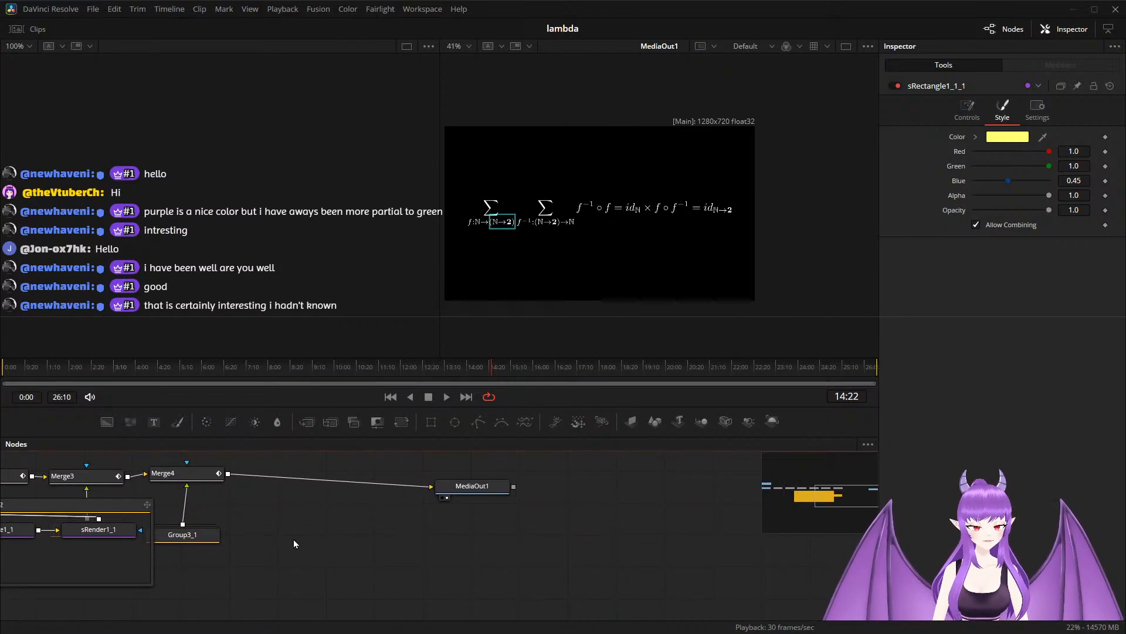
pyautogui.hotkey('ctrl', 'v')
pyautogui.moveTo(293, 540); pyautogui.dragTo(278, 545)
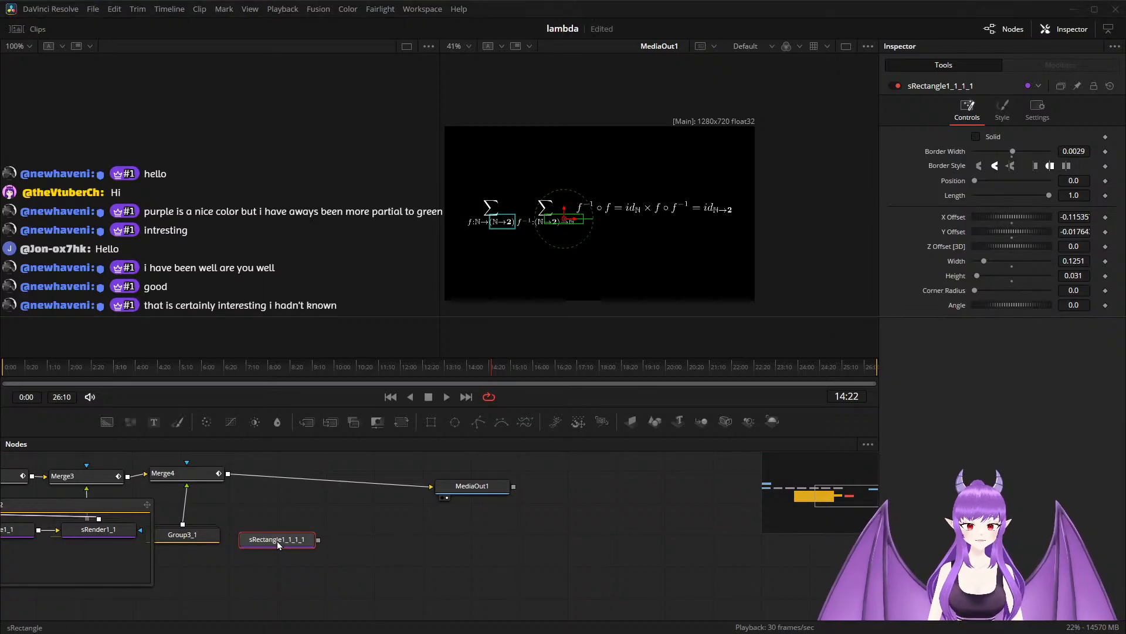
# Render the copied rectangle through a new sRender node and composite it over Merge4's output with a new Merge, lined up after Merge4.
pyautogui.click(614, 448)
pyautogui.moveTo(254, 513); pyautogui.dragTo(378, 578)
pyautogui.moveTo(399, 537); pyautogui.dragTo(228, 474)
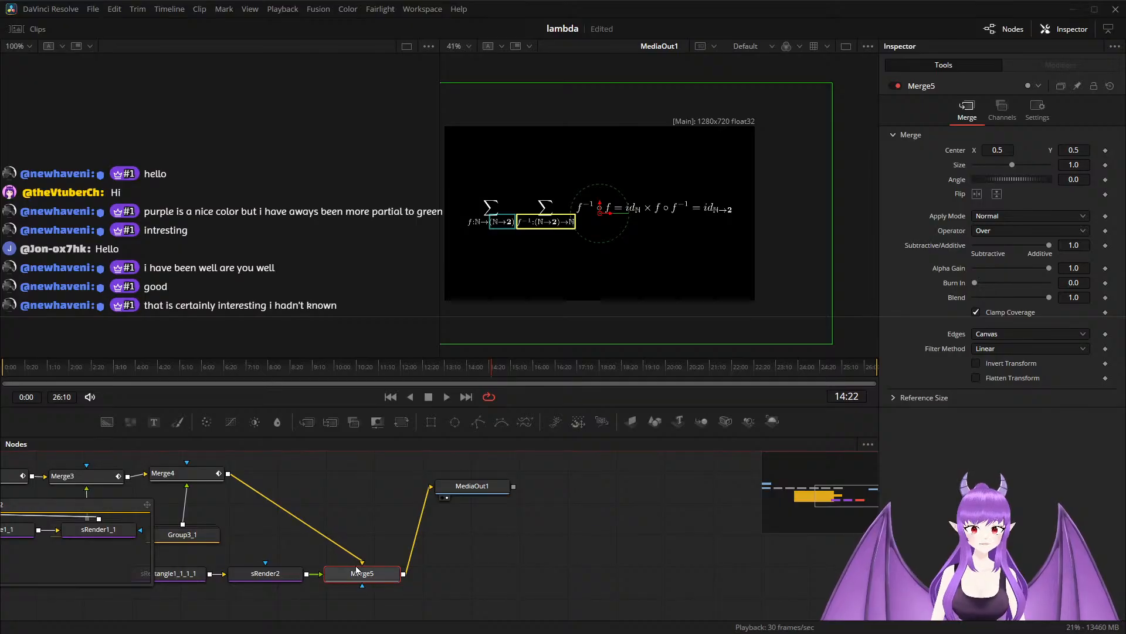
pyautogui.moveTo(356, 569); pyautogui.dragTo(283, 469)
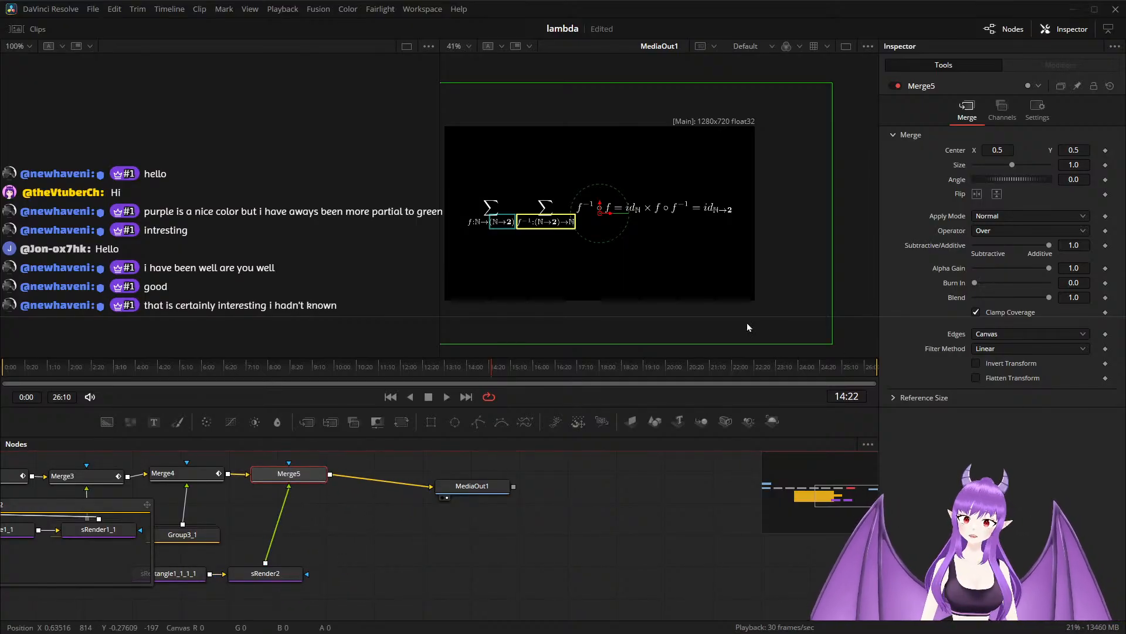
# Animate Merge5's Blend with keyframes of 0.0 at 14:00, 1.0 at 14:22 and 0.0 at 16:02.
pyautogui.click(1106, 298)
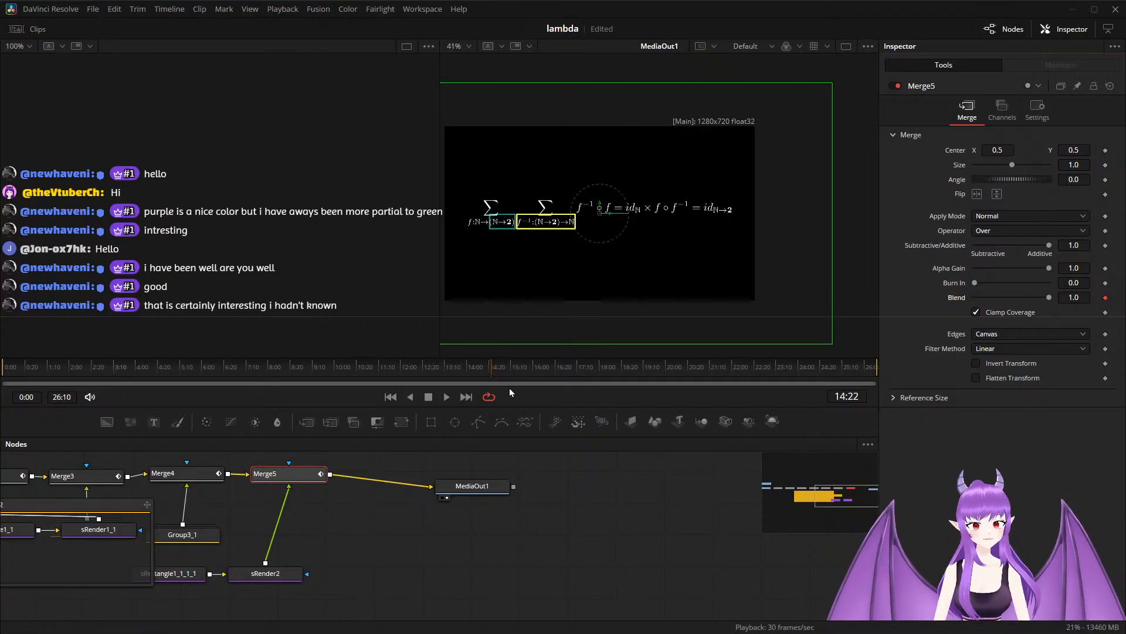
pyautogui.moveTo(491, 376); pyautogui.dragTo(467, 374)
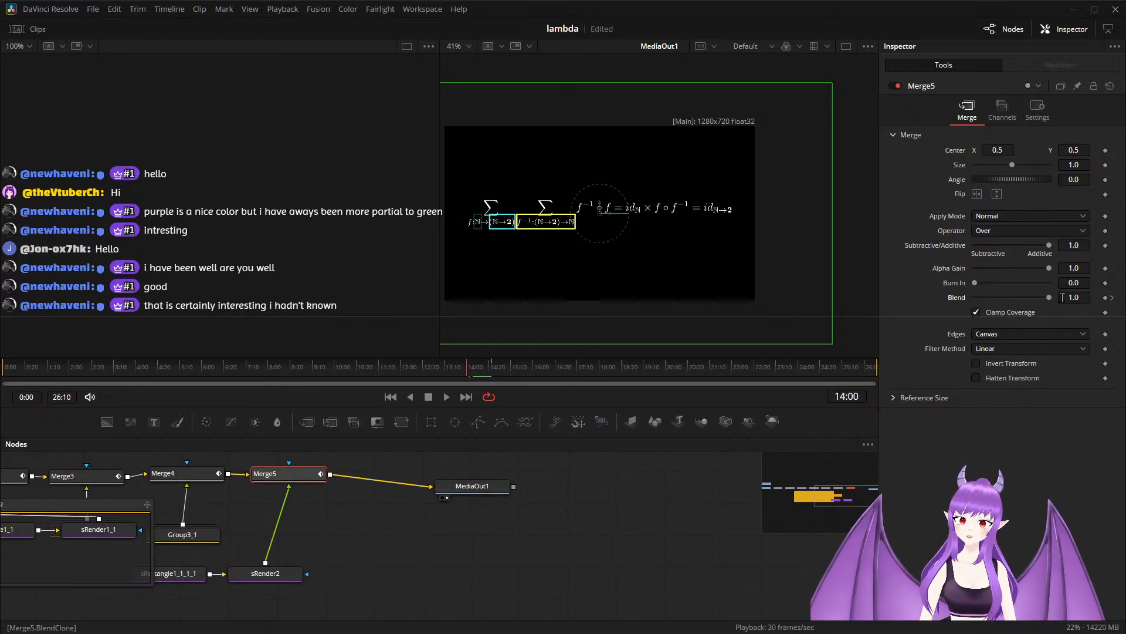
pyautogui.moveTo(1050, 301); pyautogui.dragTo(975, 311)
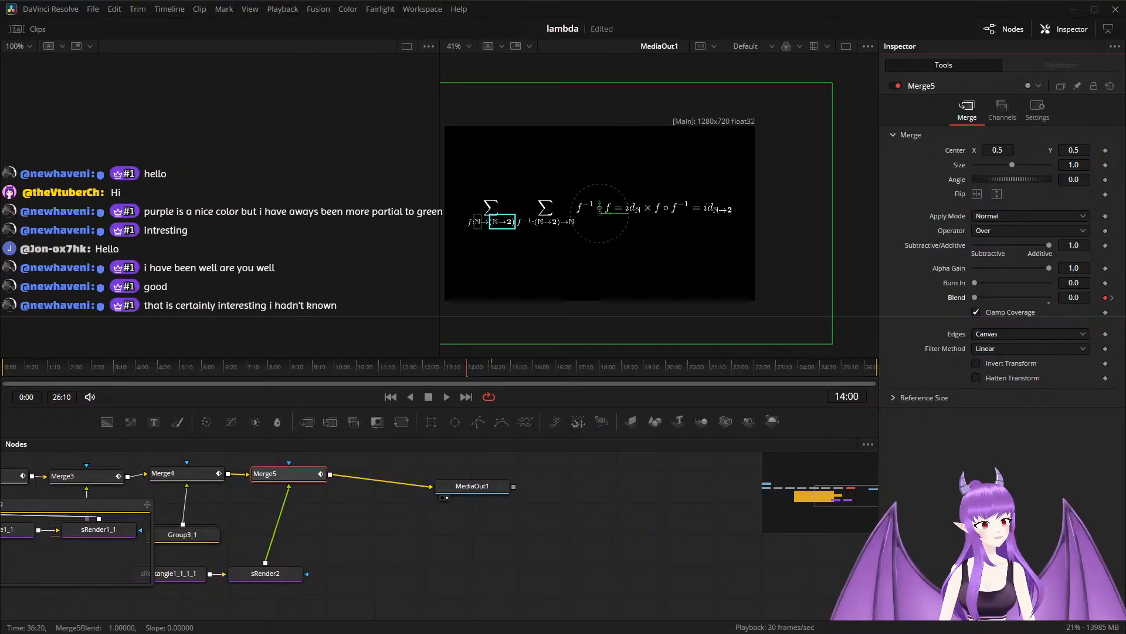
pyautogui.press('space')
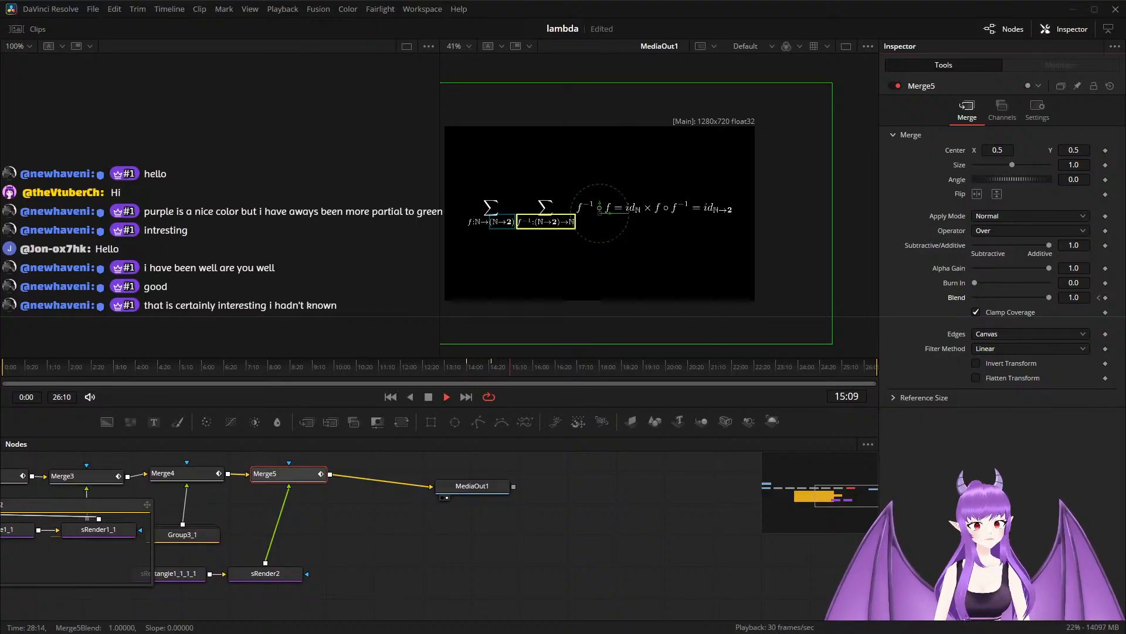
pyautogui.press('space')
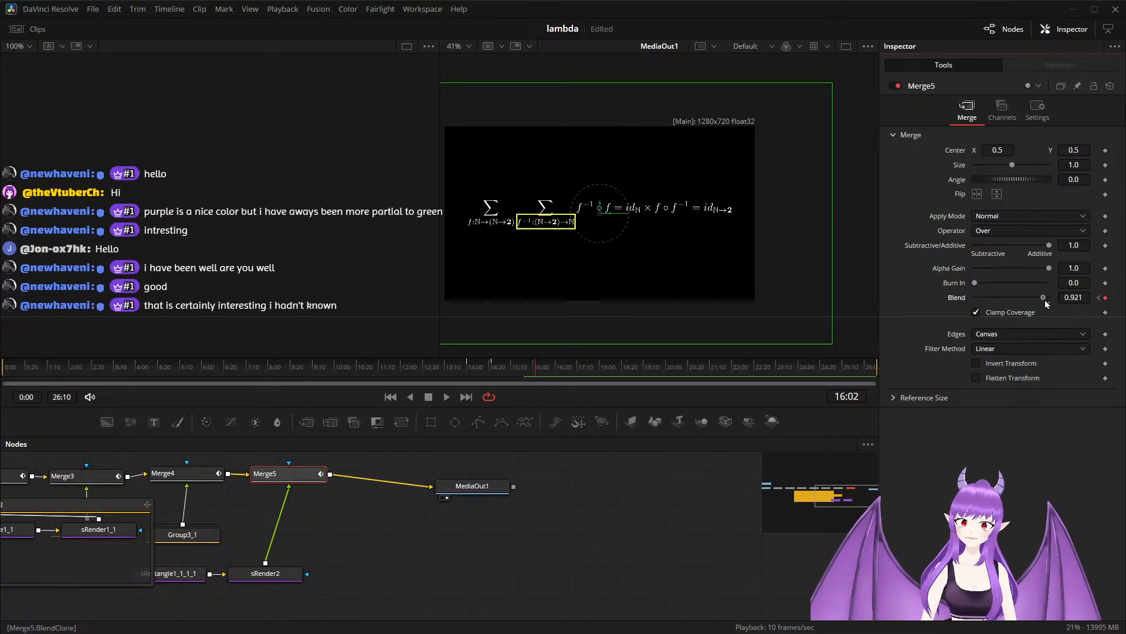
pyautogui.moveTo(1044, 300); pyautogui.dragTo(959, 300)
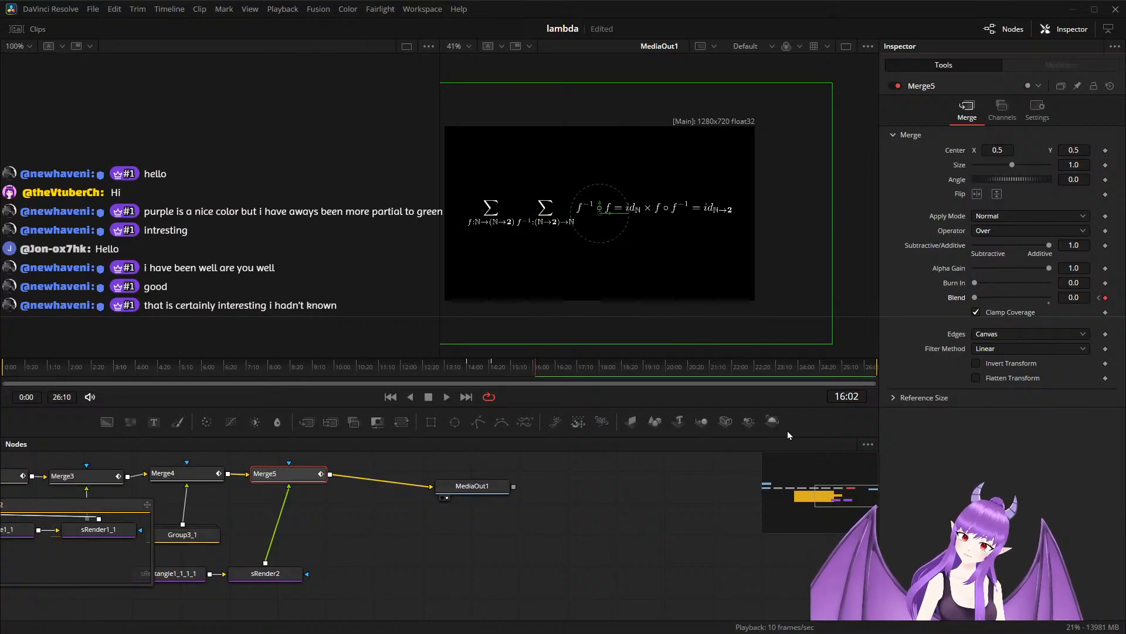
pyautogui.moveTo(371, 562); pyautogui.dragTo(654, 550)
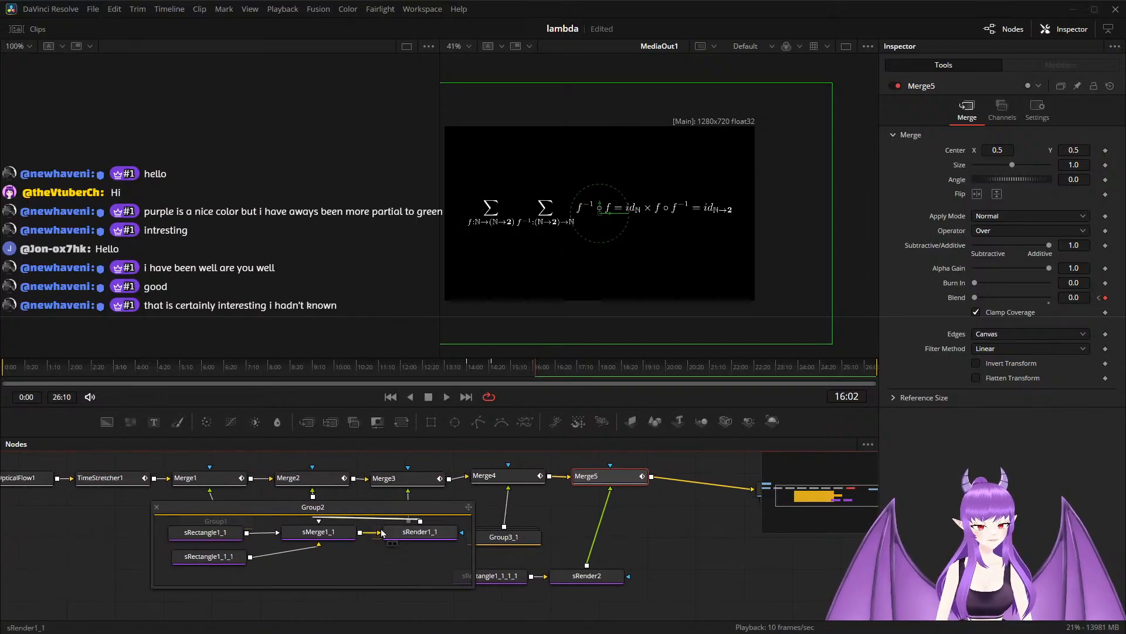
# Collapse Group2, group sRectangle1_1_1_1 with sRender2, and place the new group directly below Merge5.
pyautogui.click(156, 508)
pyautogui.moveTo(431, 560); pyautogui.dragTo(632, 592)
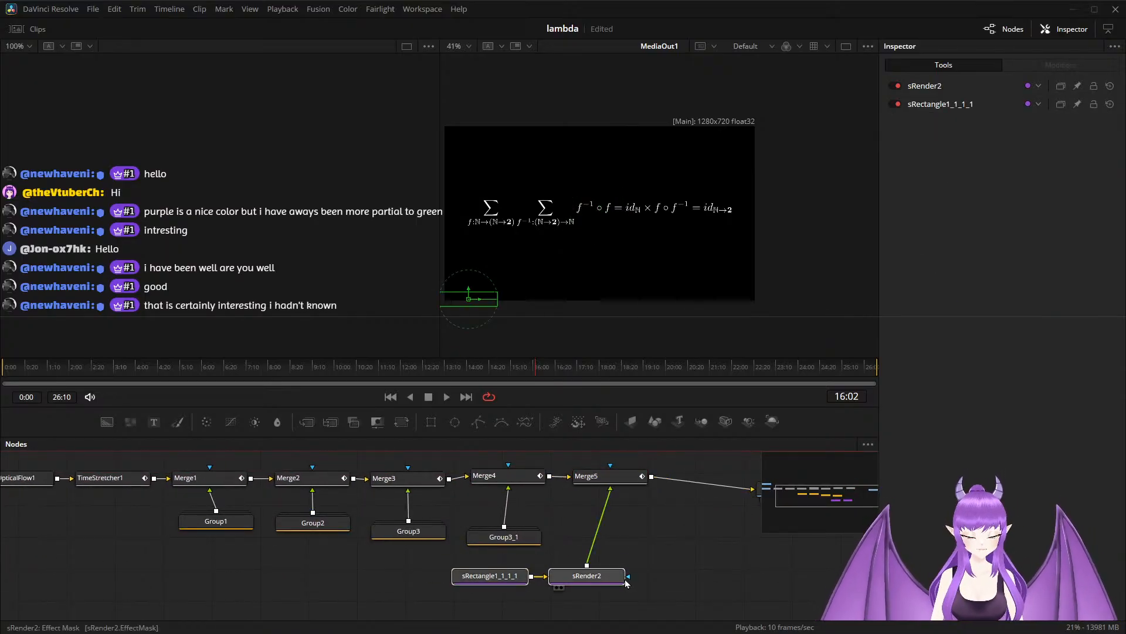
pyautogui.hotkey('ctrl', 'g')
pyautogui.moveTo(548, 574); pyautogui.dragTo(618, 544)
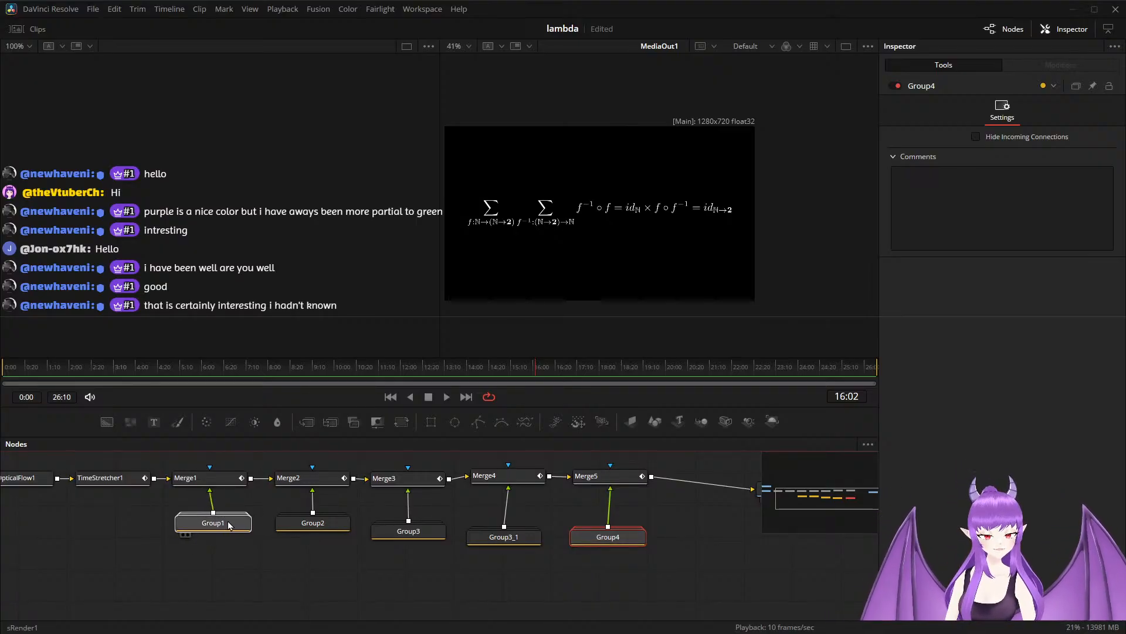
# Line up the five group nodes in one even row, each directly beneath its own Merge node.
pyautogui.moveTo(233, 523); pyautogui.dragTo(227, 526)
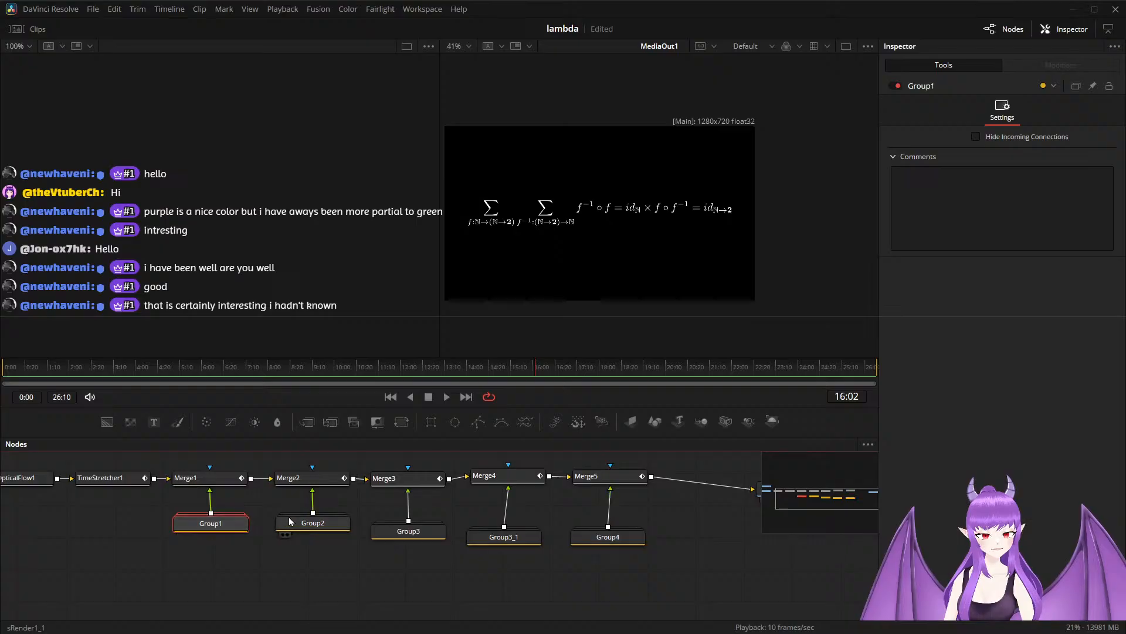
pyautogui.click(323, 528)
pyautogui.moveTo(413, 536); pyautogui.dragTo(412, 530)
pyautogui.moveTo(496, 543); pyautogui.dragTo(498, 532)
pyautogui.moveTo(595, 541); pyautogui.dragTo(597, 534)
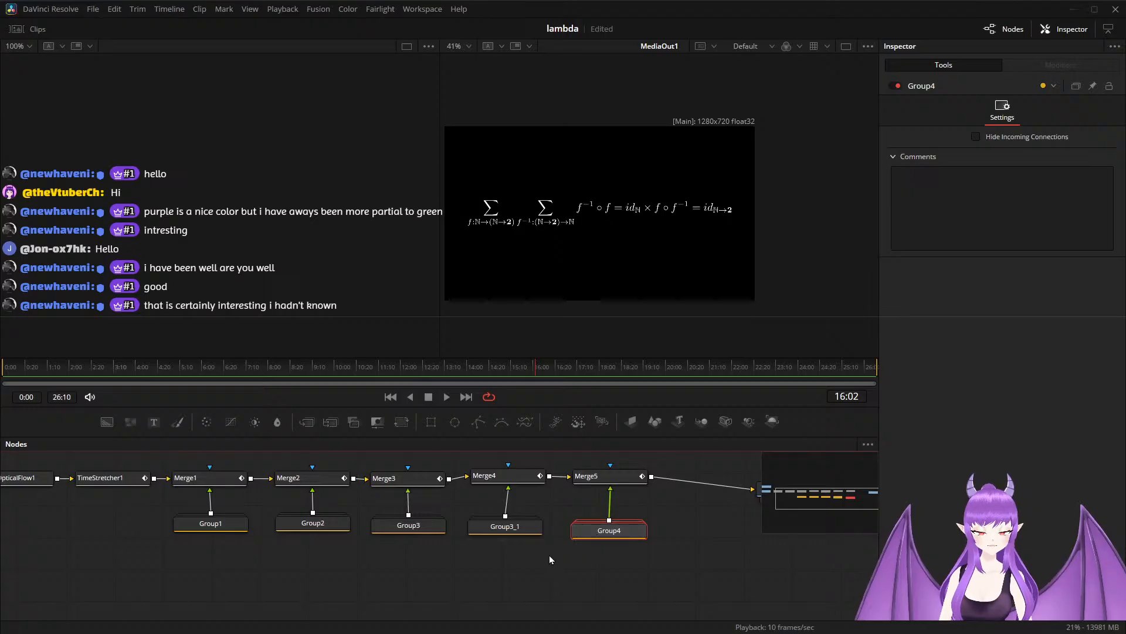
# Move MediaOut1 farther from Merge5, level with the main node chain, and save the project.
pyautogui.scroll(-5, 517, 562)
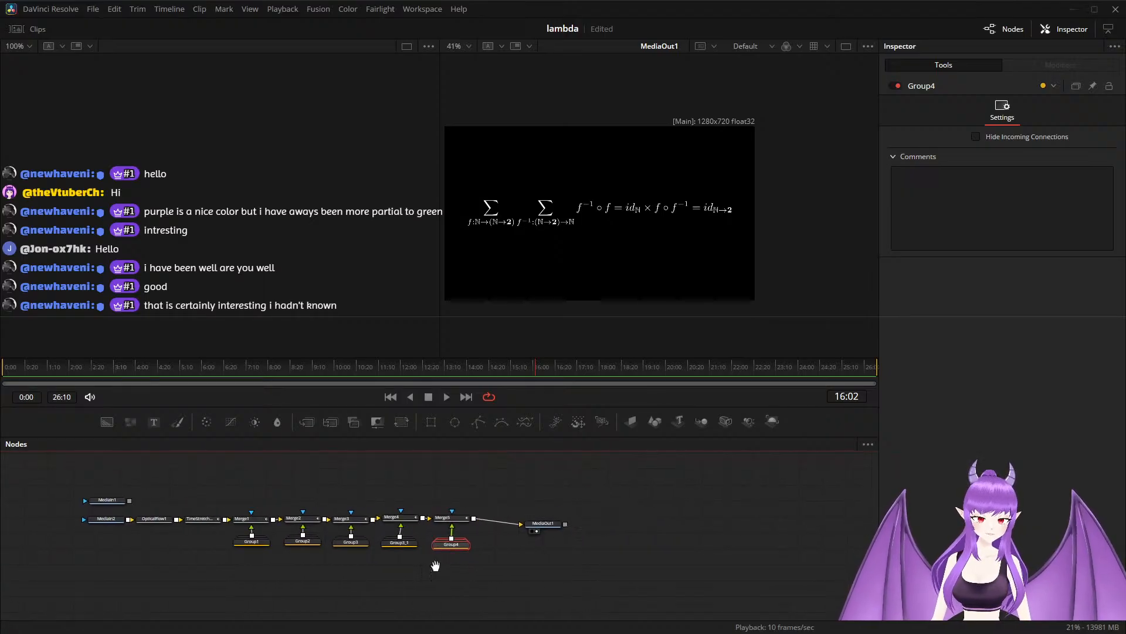
pyautogui.moveTo(483, 519); pyautogui.dragTo(540, 516)
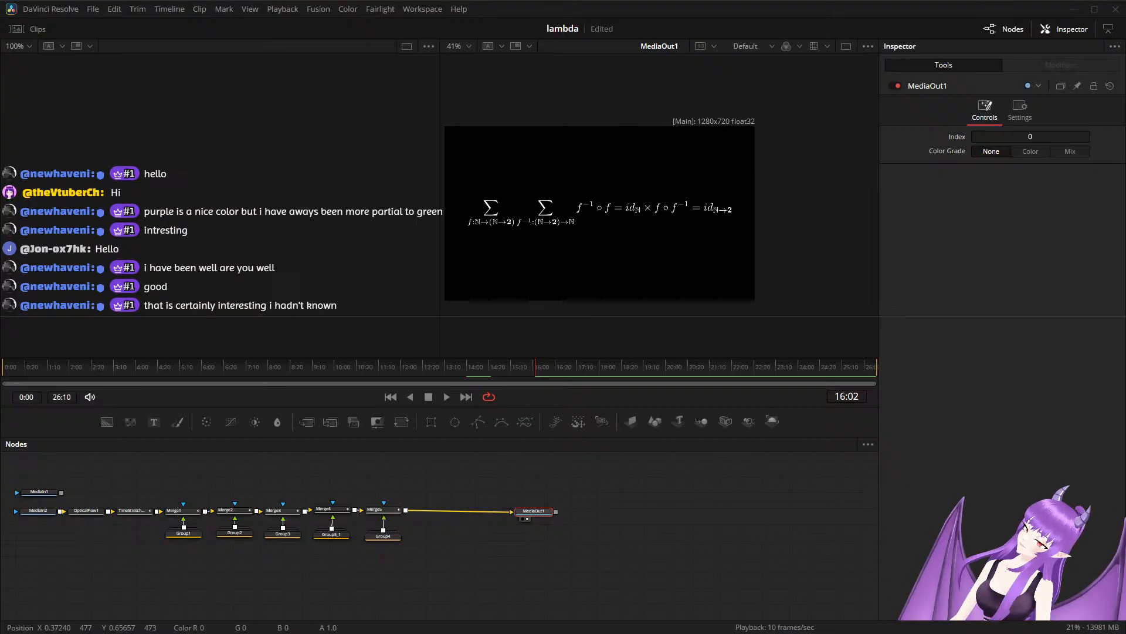
pyautogui.hotkey('ctrl', 's')
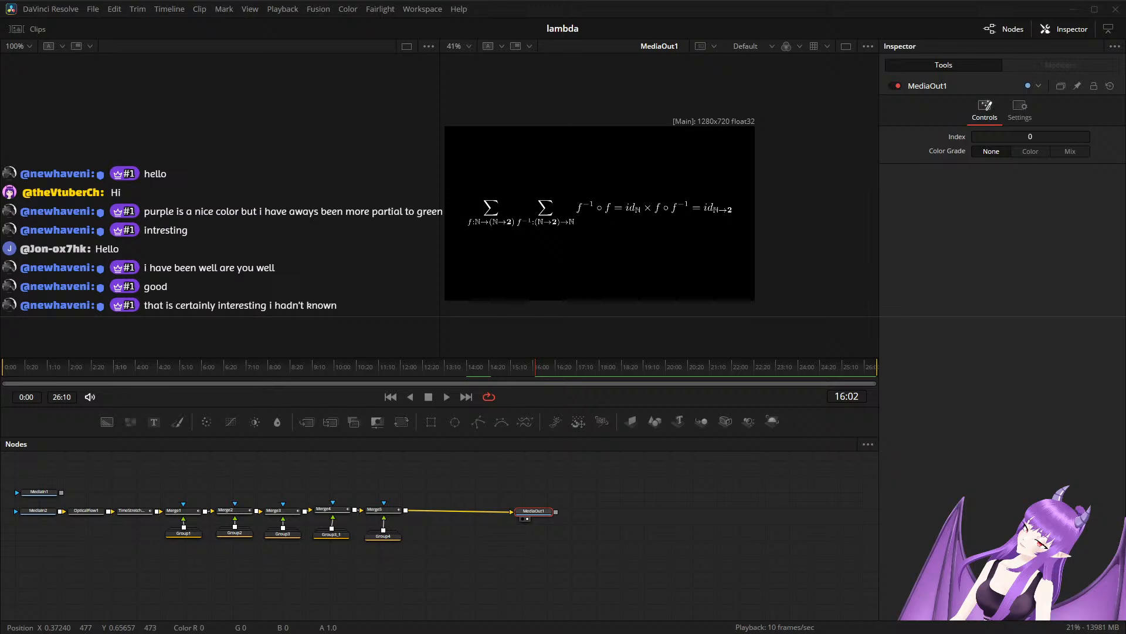
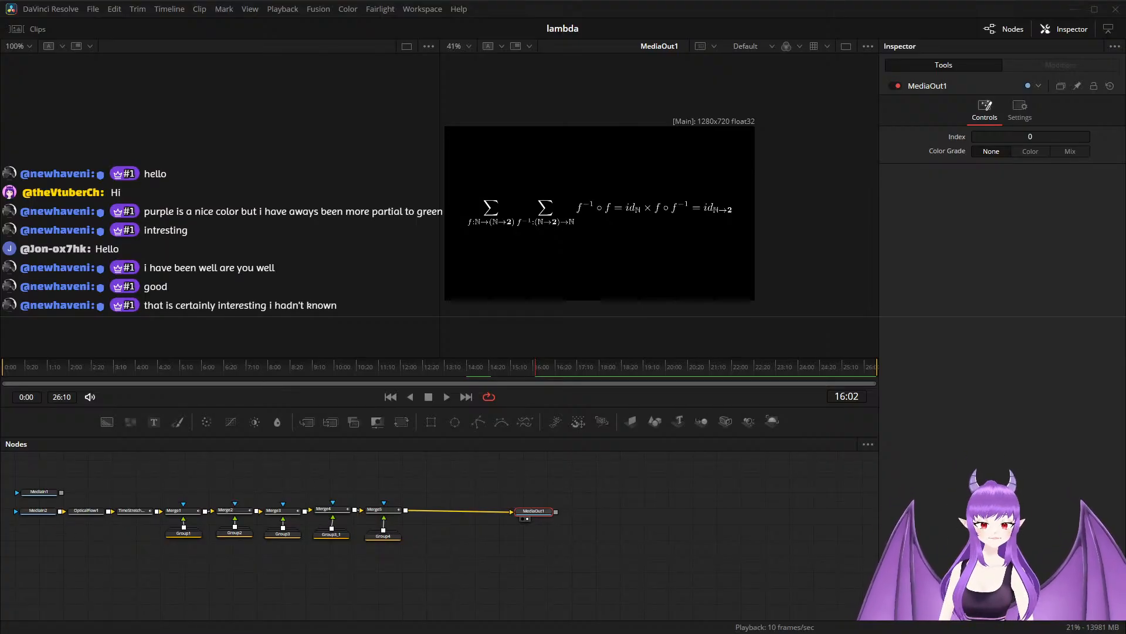
# Play and scrub through 15:13 to 16:02 to check the fade of the rectangle around the second sum's subscript.
pyautogui.moveTo(535, 376)
pyautogui.mouseDown()
pyautogui.moveTo(464, 375)
pyautogui.moveTo(523, 382)
pyautogui.mouseUp()
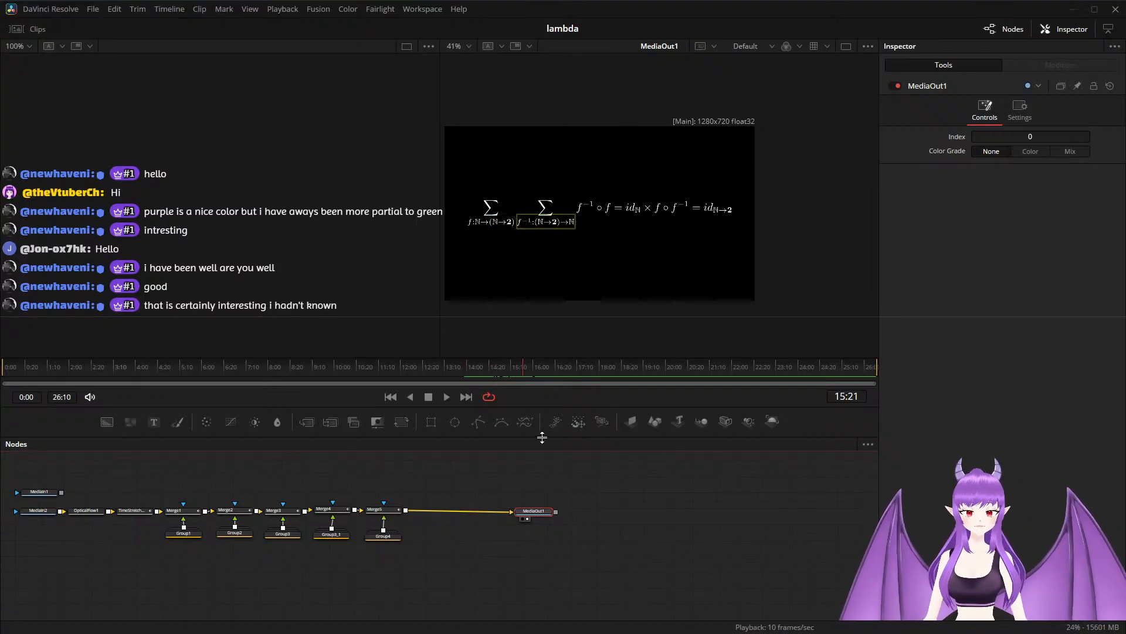
pyautogui.press('space')
pyautogui.click(551, 372)
pyautogui.moveTo(551, 371); pyautogui.dragTo(512, 382)
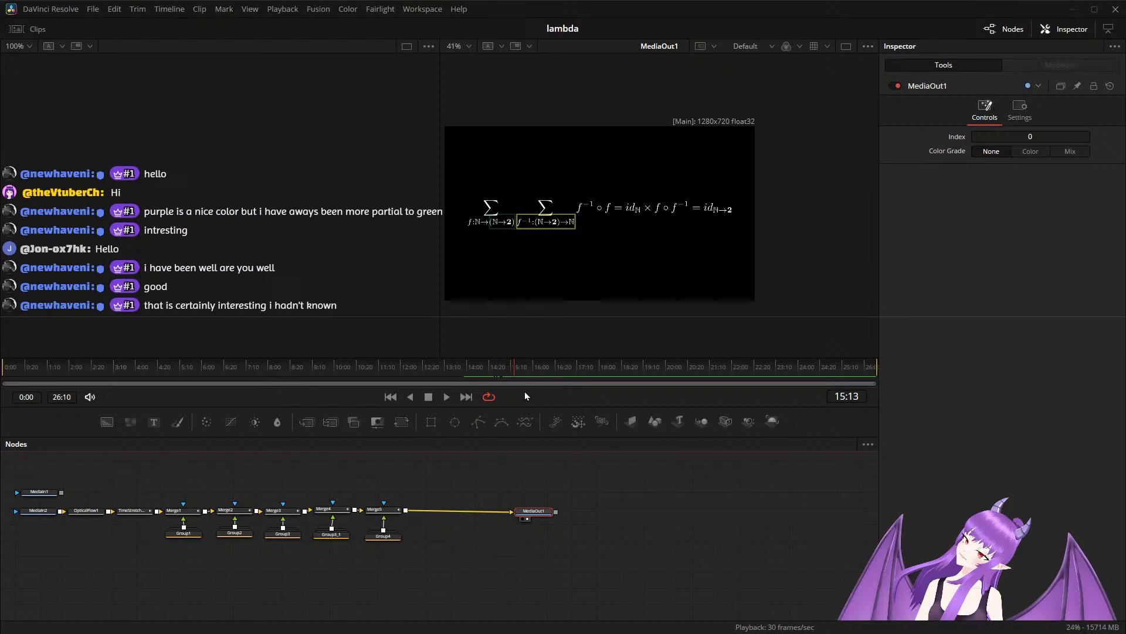
# Move MediaOut1 farther from Merge5, keeping it level with the main node chain.
pyautogui.moveTo(531, 515); pyautogui.dragTo(575, 516)
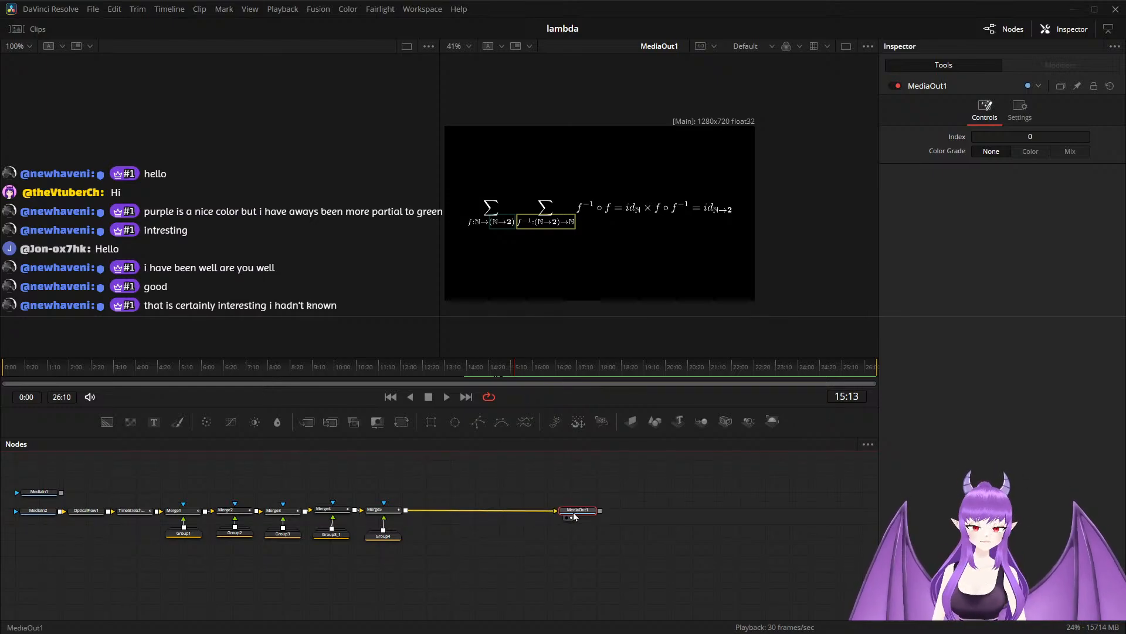
pyautogui.scroll(2, 453, 539)
pyautogui.moveTo(453, 540); pyautogui.dragTo(469, 537)
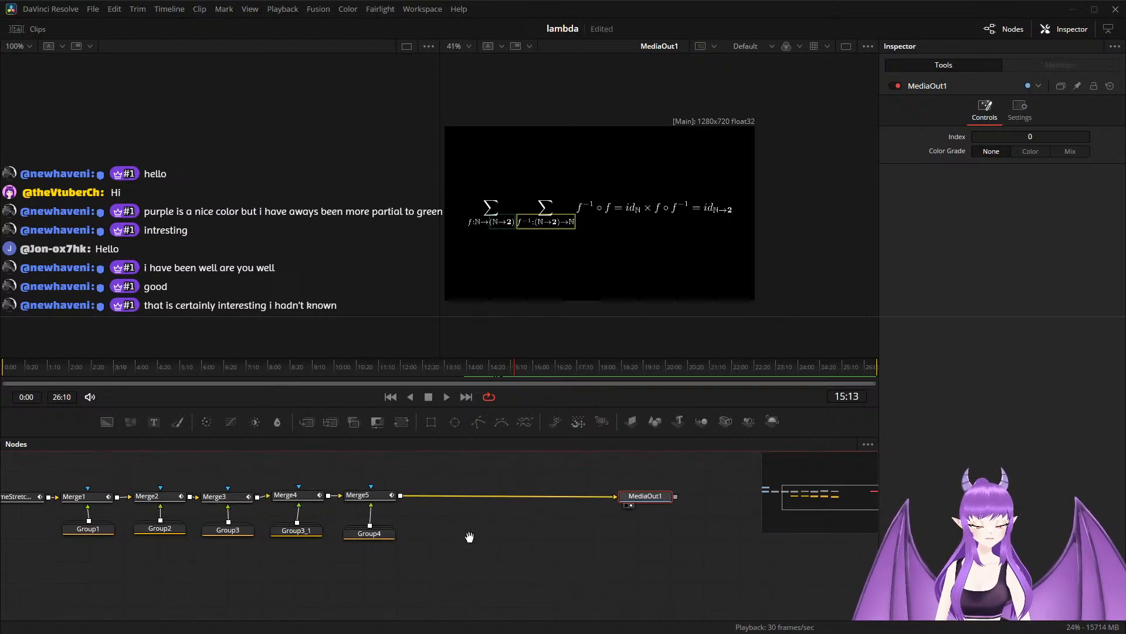
pyautogui.click(74, 496)
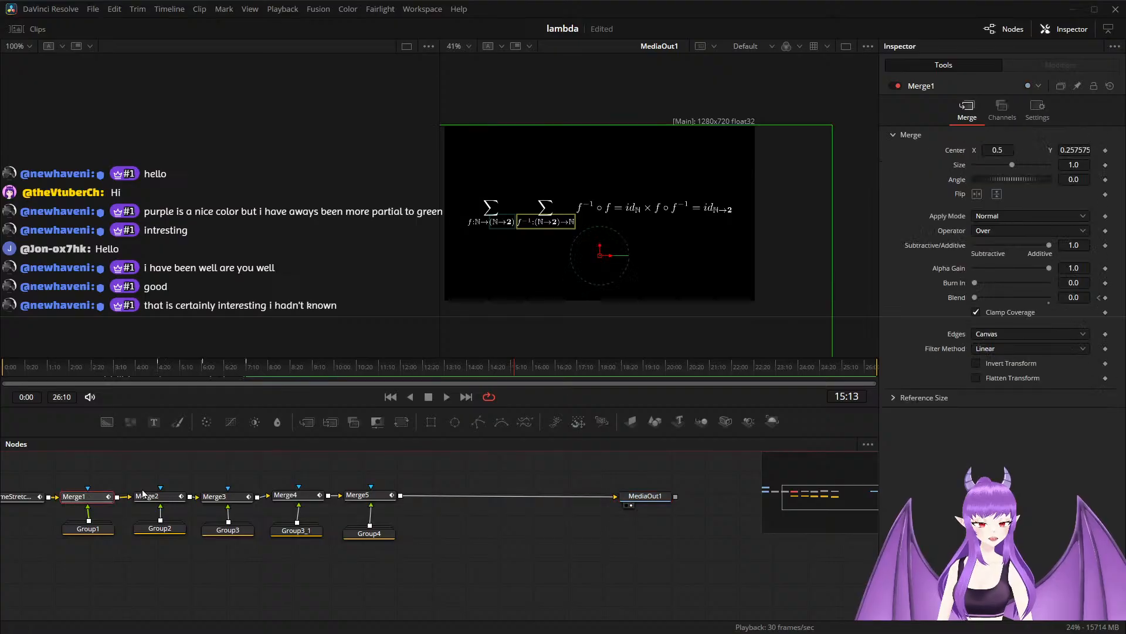
pyautogui.click(94, 531)
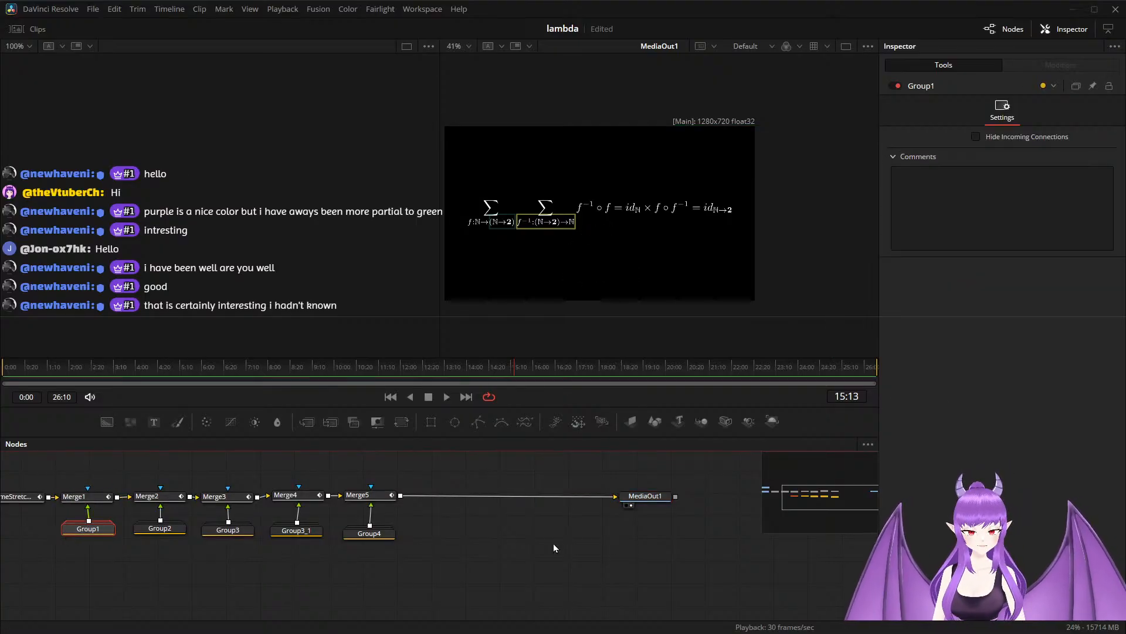
pyautogui.hotkey('ctrl', 'v')
pyautogui.moveTo(434, 536); pyautogui.dragTo(401, 501)
pyautogui.moveTo(447, 578); pyautogui.dragTo(442, 505)
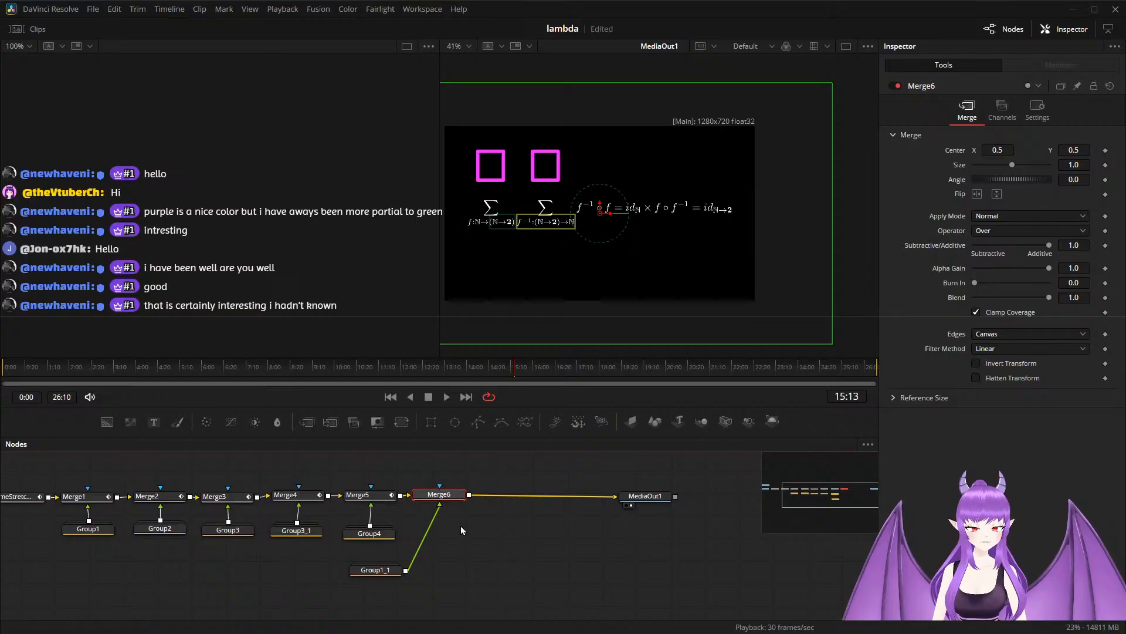
pyautogui.press('Delete')
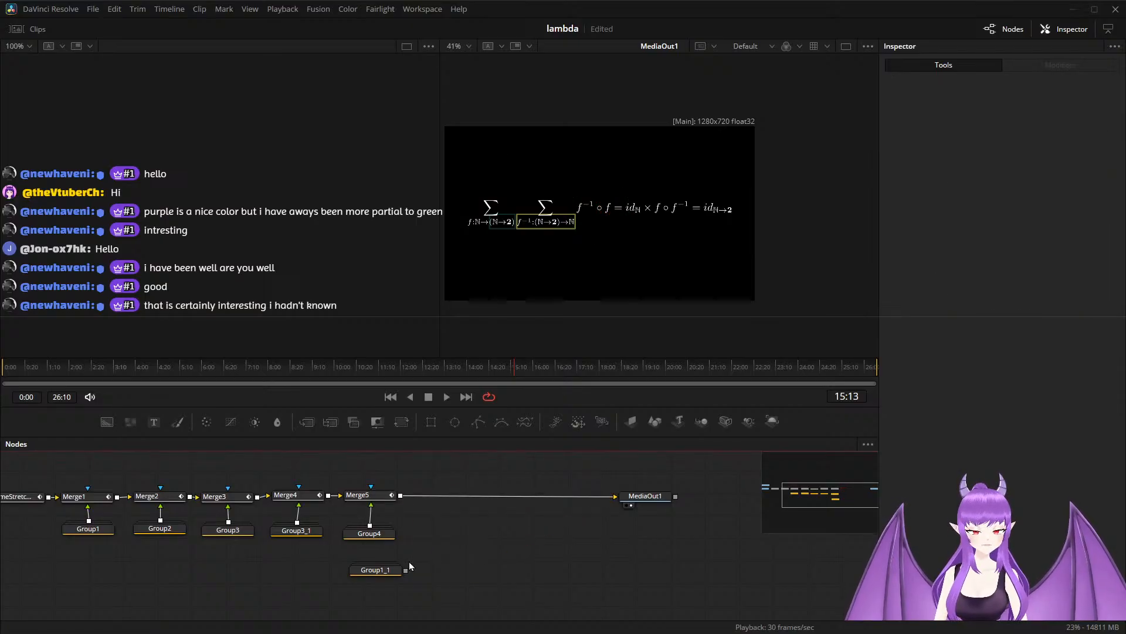
pyautogui.click(358, 570)
pyautogui.press('Delete')
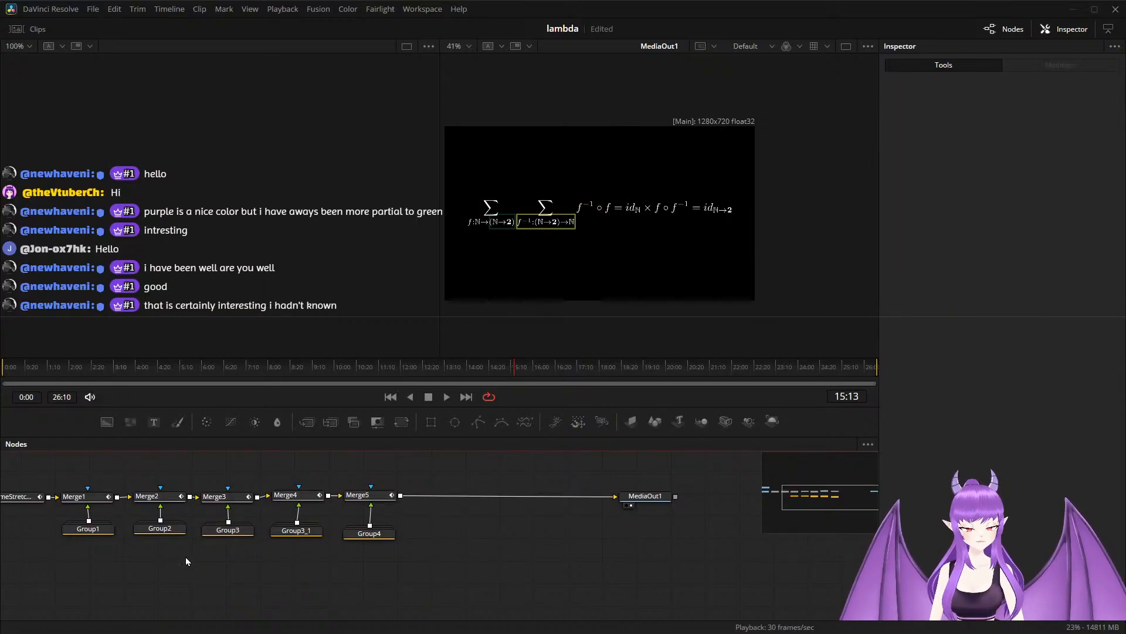
# Duplicate Group2, merge the copy into the chain between Merge5 and MediaOut1, and expand it below the new Merge6.
pyautogui.click(163, 529)
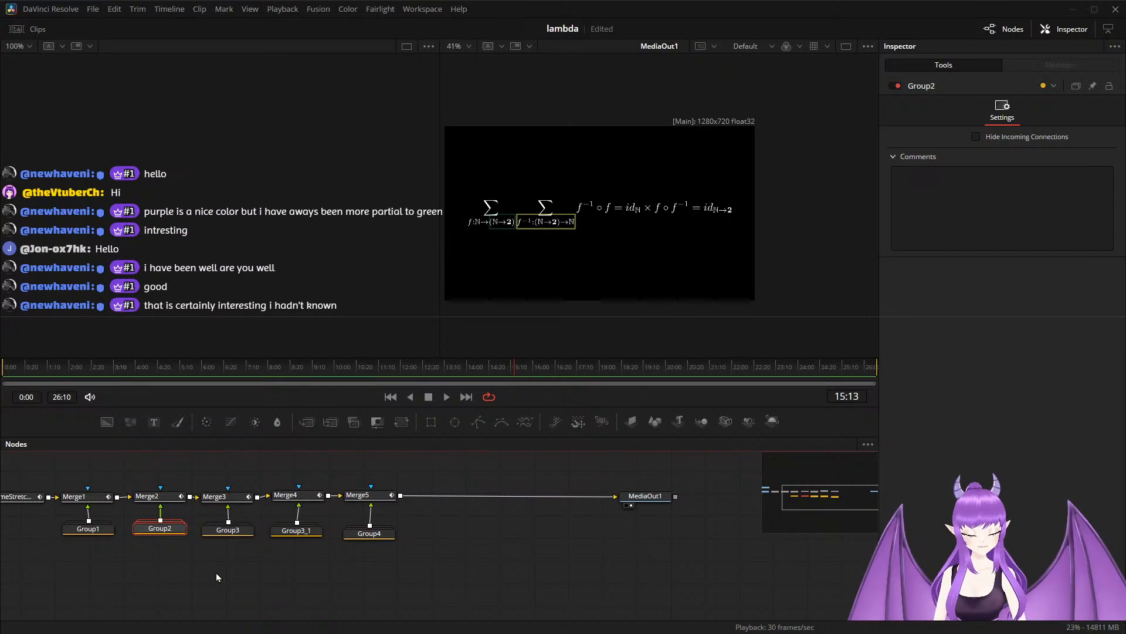
pyautogui.hotkey('ctrl', 'v')
pyautogui.moveTo(456, 553); pyautogui.dragTo(417, 496)
pyautogui.moveTo(500, 544); pyautogui.dragTo(441, 506)
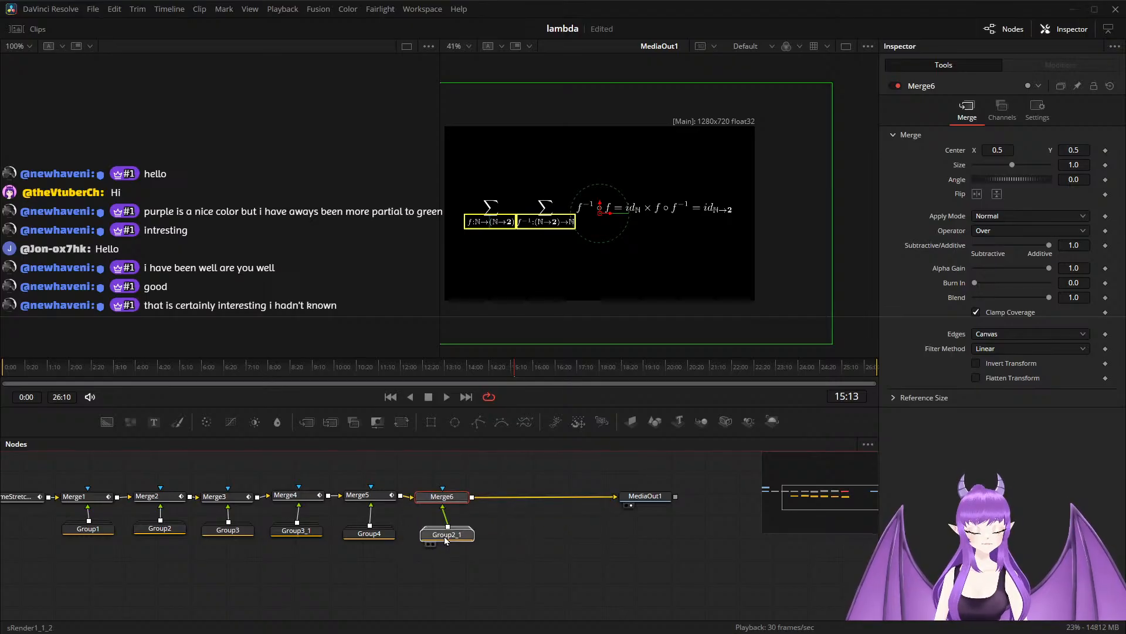
pyautogui.doubleClick(444, 535)
pyautogui.moveTo(445, 524); pyautogui.dragTo(434, 543)
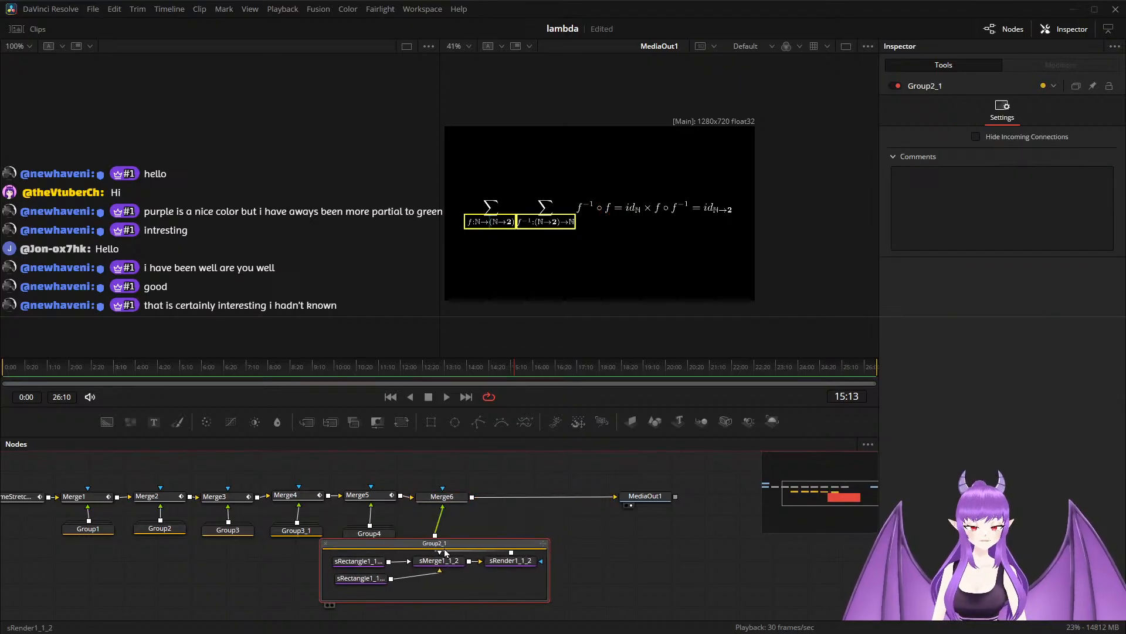
# Examine the settings and on-screen positions of the two rectangles inside the expanded Group2_1.
pyautogui.click(362, 564)
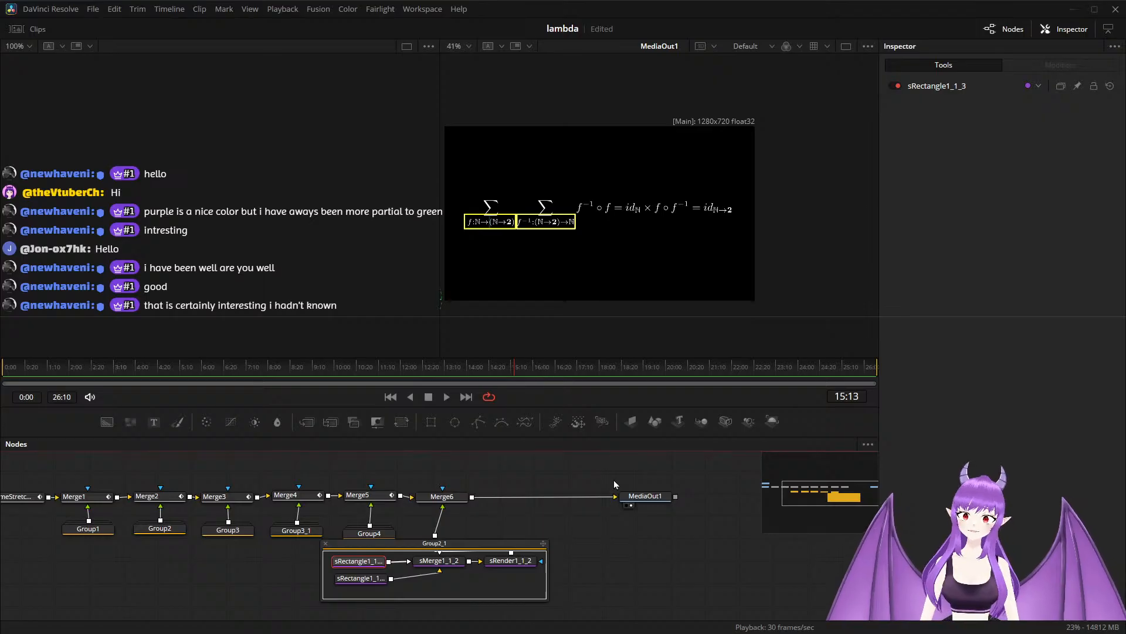
pyautogui.click(358, 561)
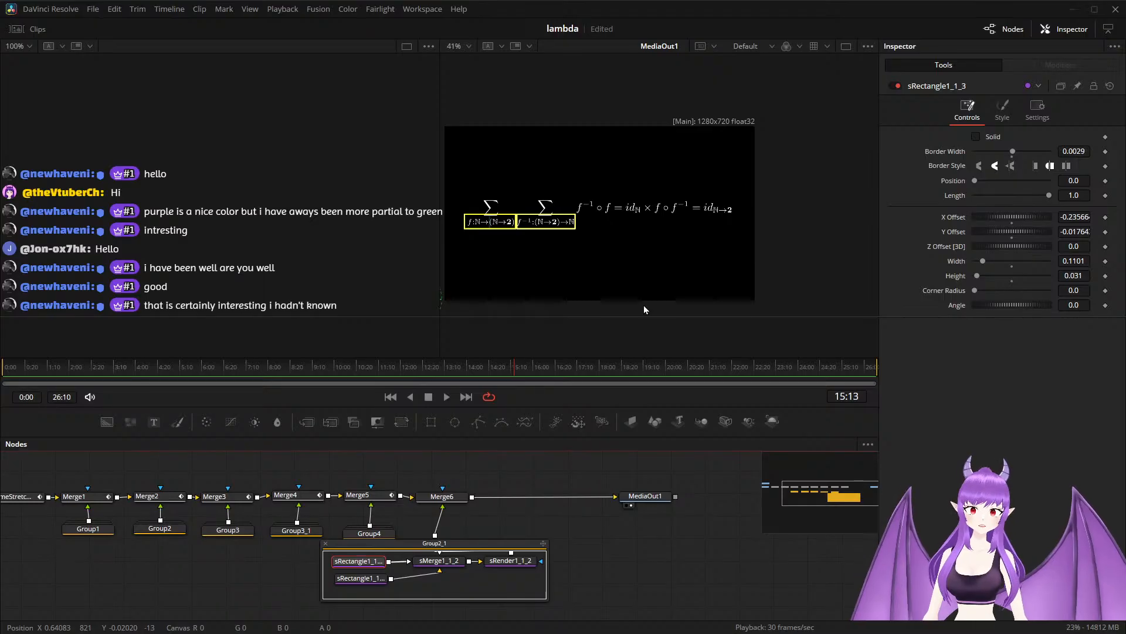
pyautogui.scroll(-1, 519, 307)
pyautogui.moveTo(523, 298); pyautogui.dragTo(504, 323)
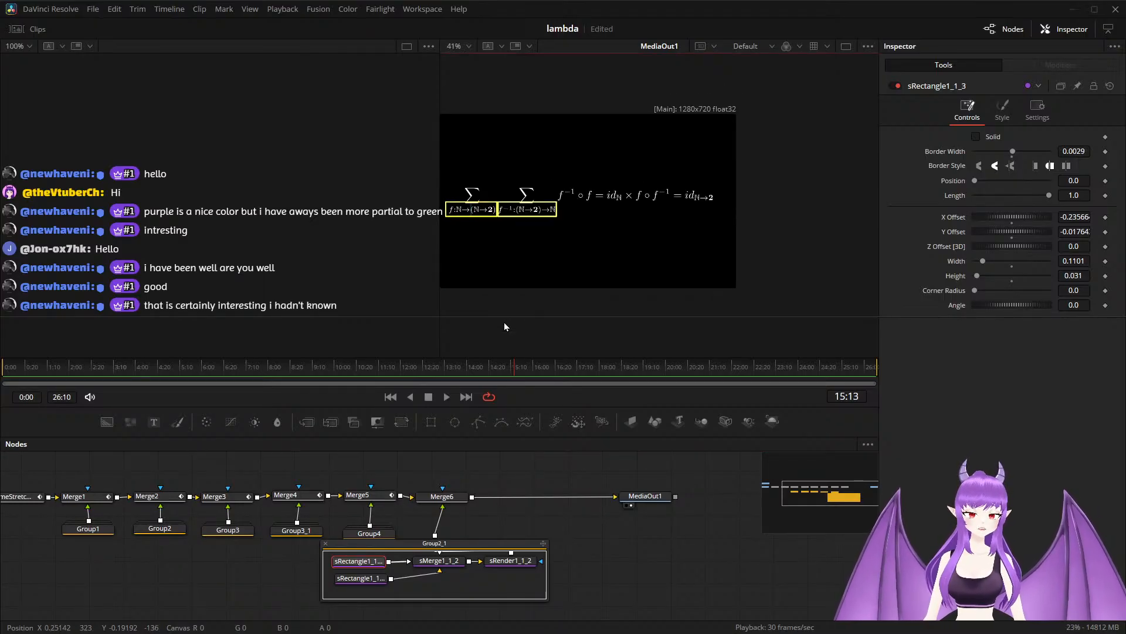
pyautogui.moveTo(439, 551); pyautogui.dragTo(442, 555)
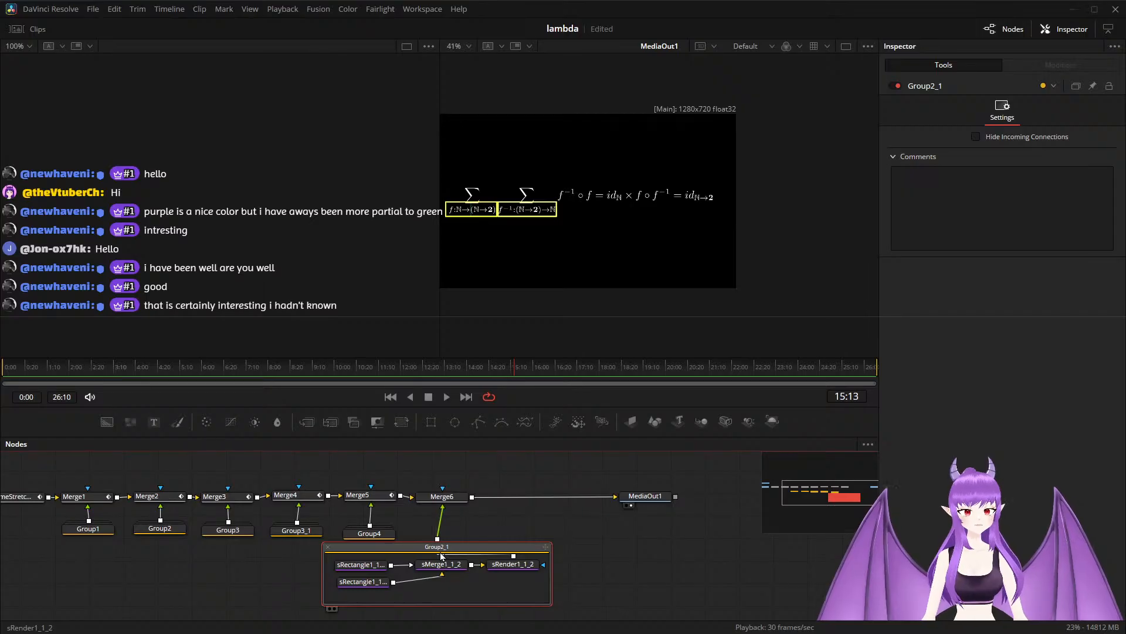
pyautogui.click(359, 583)
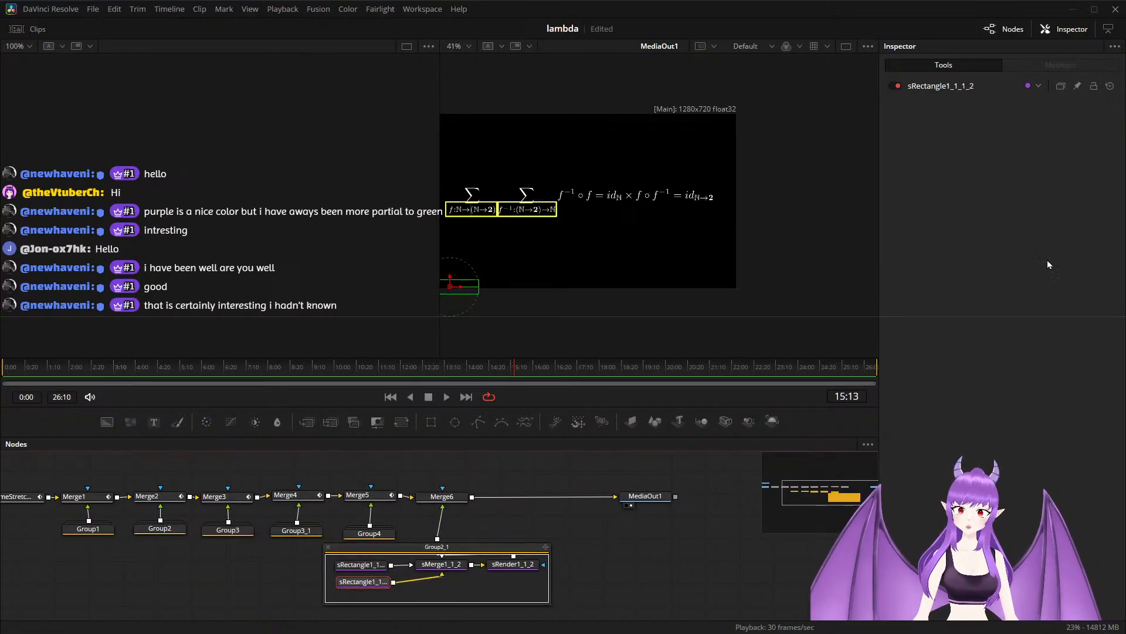
pyautogui.click(290, 591)
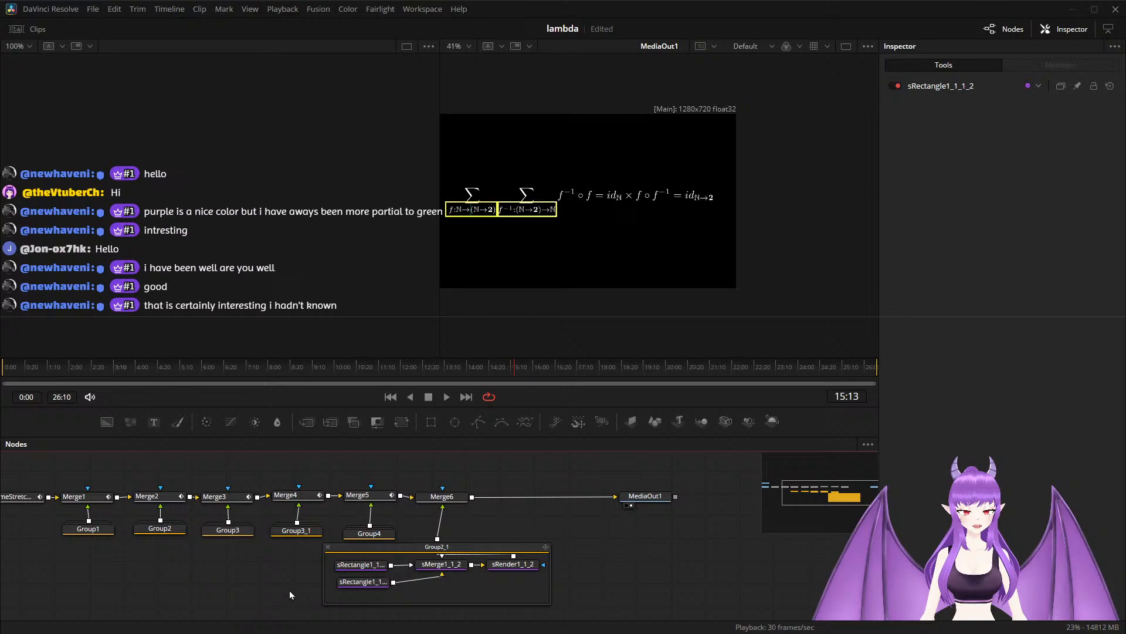
pyautogui.click(347, 584)
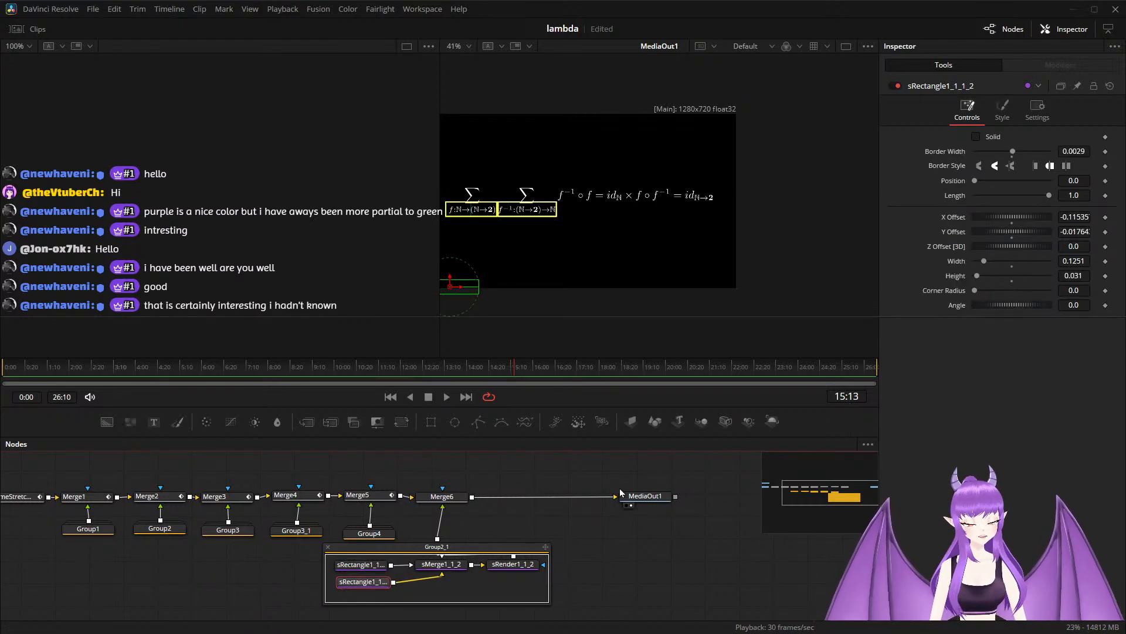
pyautogui.click(372, 565)
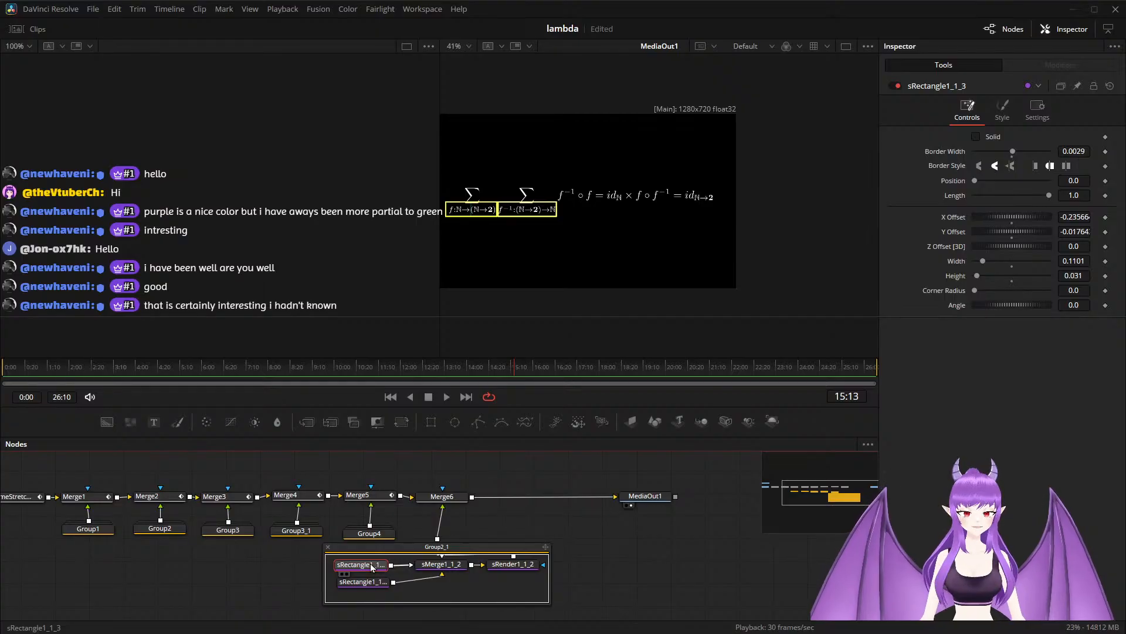
# Move sRectangle1_1_3 over the f⁻¹∘f = id_ℕ term, to an X Offset of about 0.042, and raise its height to about 0.076.
pyautogui.scroll(-3, 519, 258)
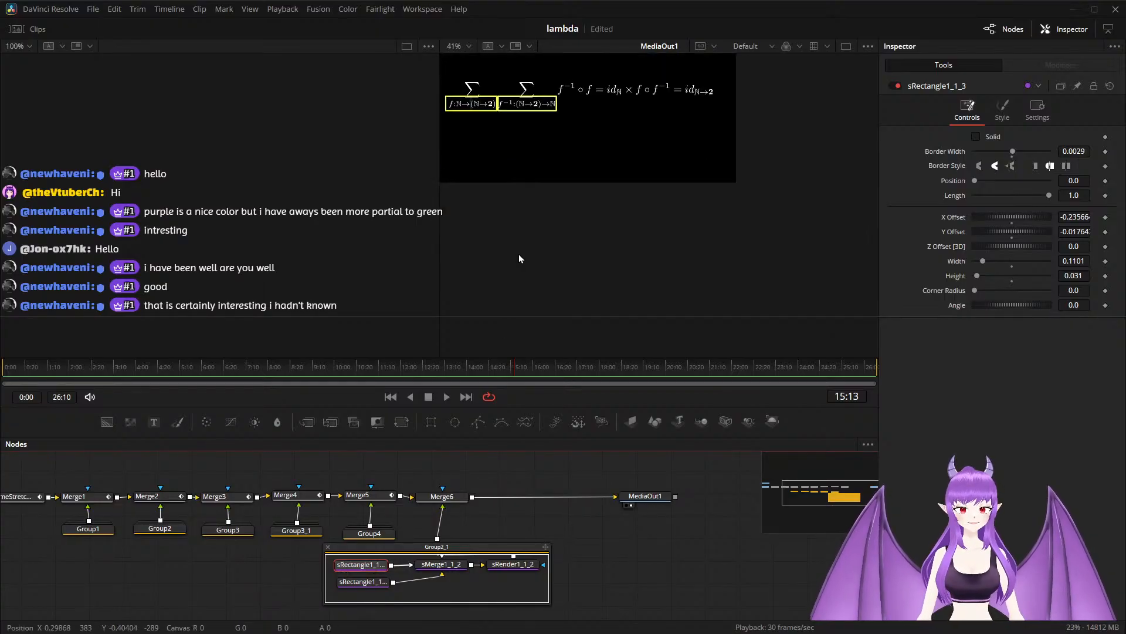
pyautogui.scroll(3, 519, 258)
pyautogui.scroll(-2, 518, 267)
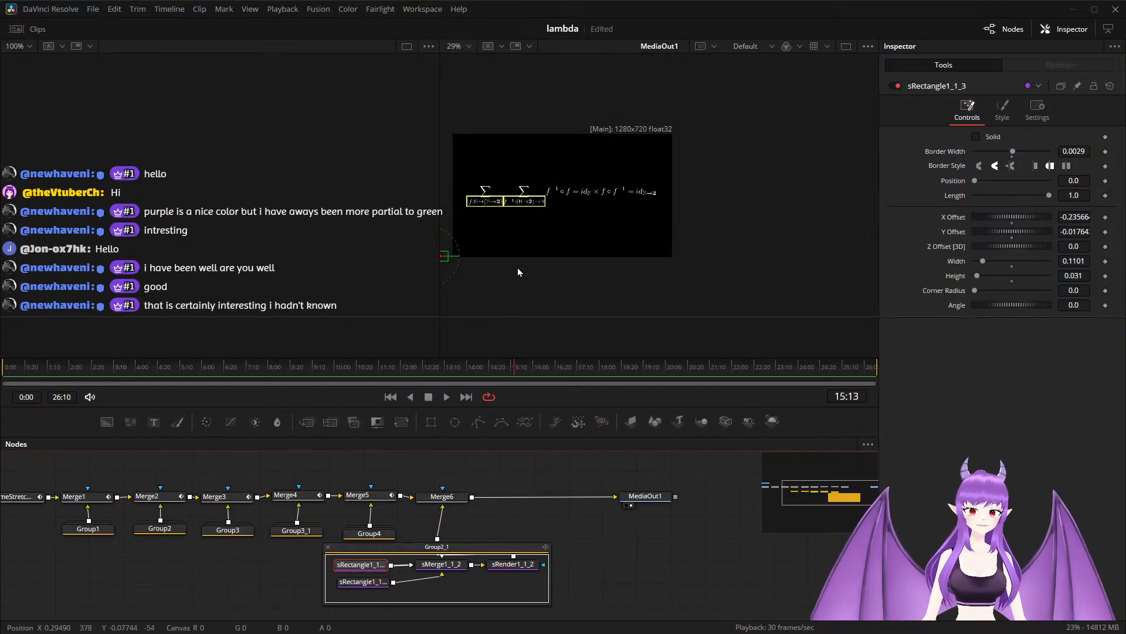
pyautogui.moveTo(525, 277); pyautogui.dragTo(559, 288)
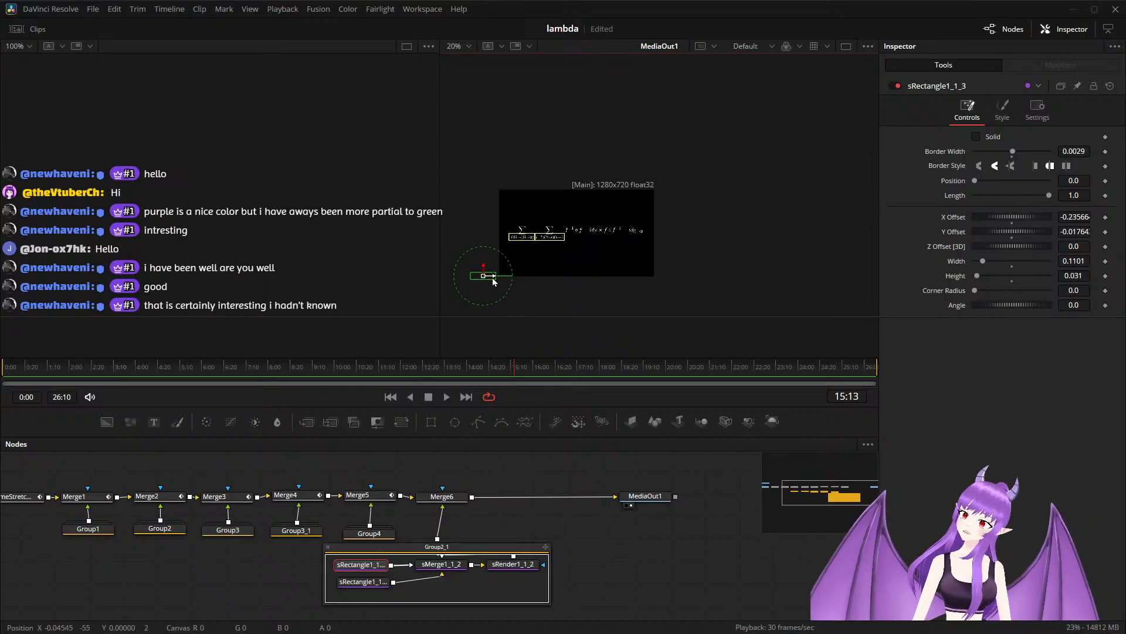
pyautogui.moveTo(493, 281); pyautogui.dragTo(514, 282)
pyautogui.moveTo(537, 277); pyautogui.dragTo(554, 276)
pyautogui.scroll(2, 587, 270)
pyautogui.scroll(2, 586, 260)
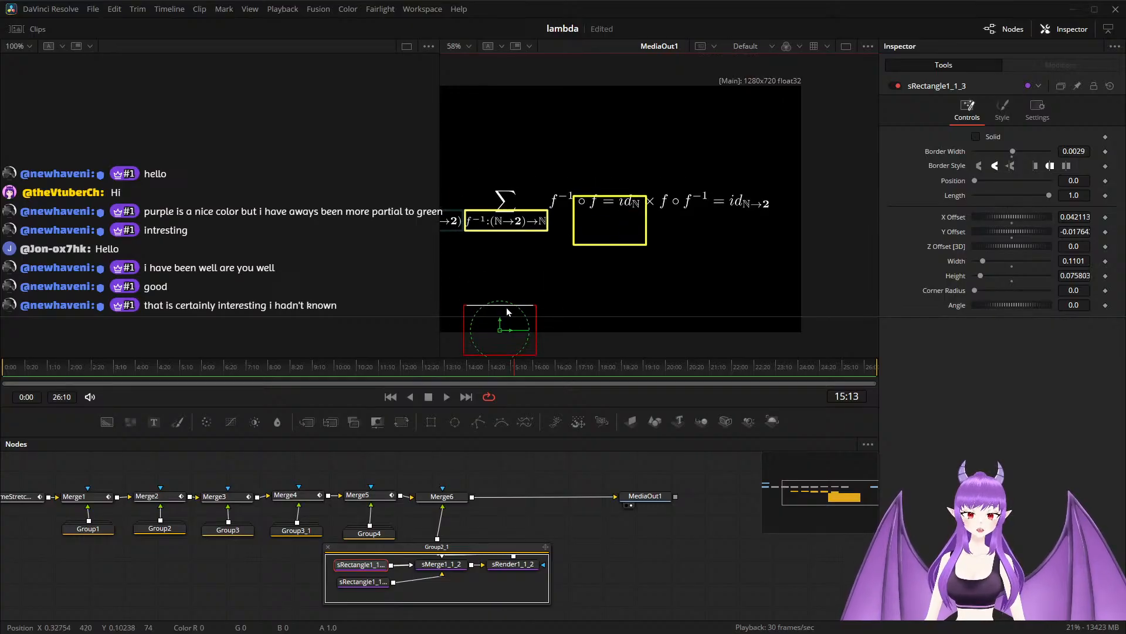
# Fit sRectangle1_1_3 around f⁻¹∘f = id_ℕ, about 0.149 wide and 0.043 high at offsets of about 0.020 and 0.010, and save the project.
pyautogui.moveTo(503, 327); pyautogui.dragTo(529, 320)
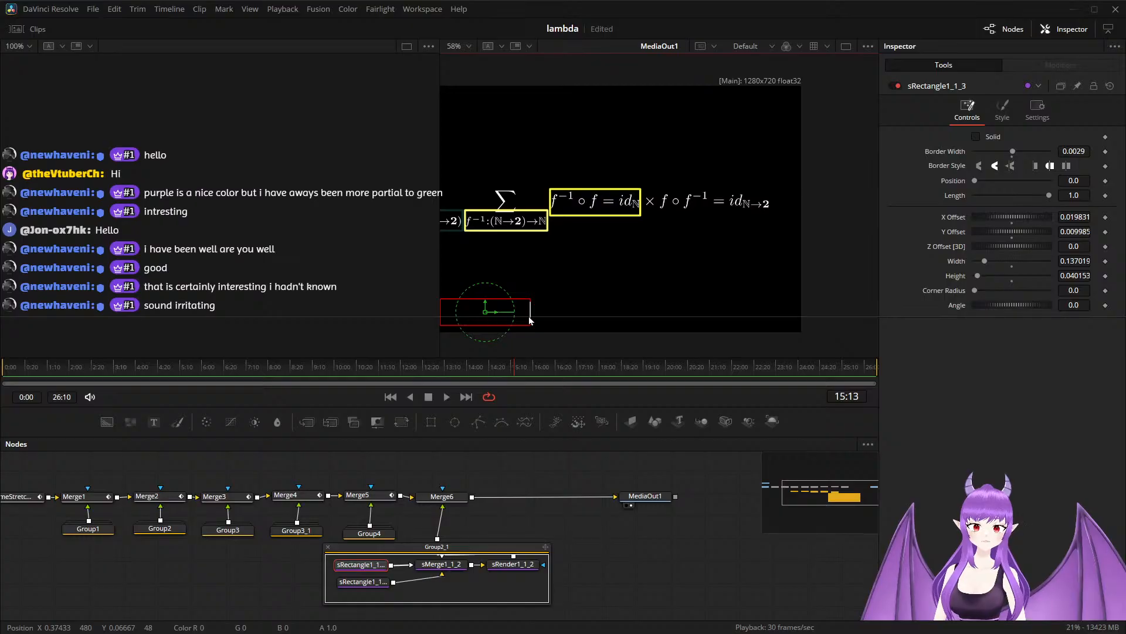
pyautogui.moveTo(529, 319); pyautogui.dragTo(496, 303)
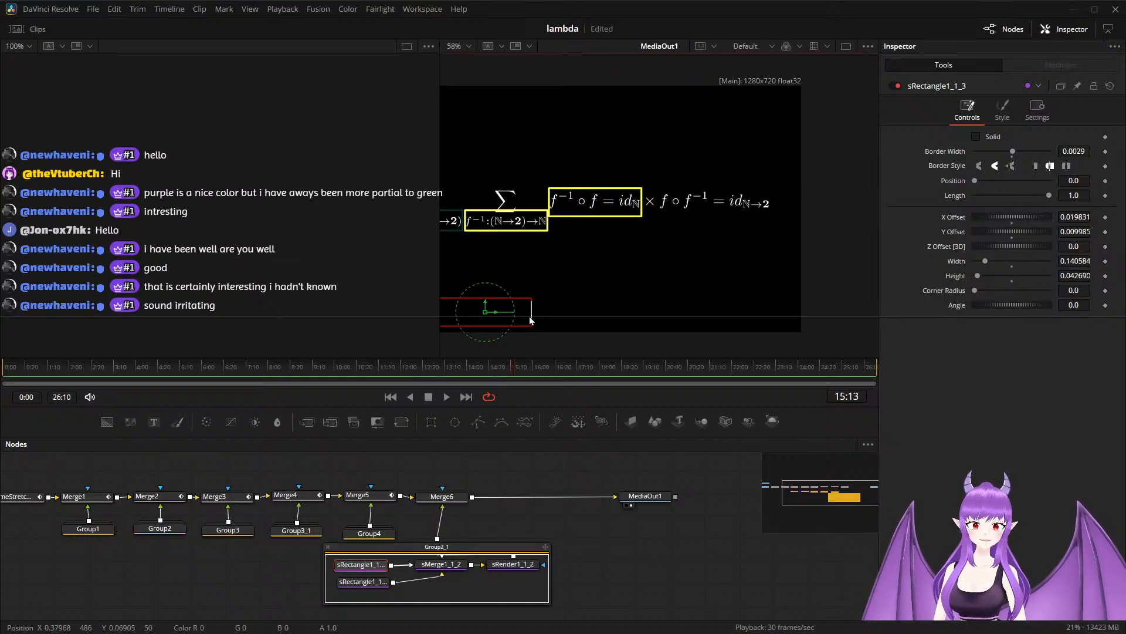
pyautogui.moveTo(529, 320); pyautogui.dragTo(534, 319)
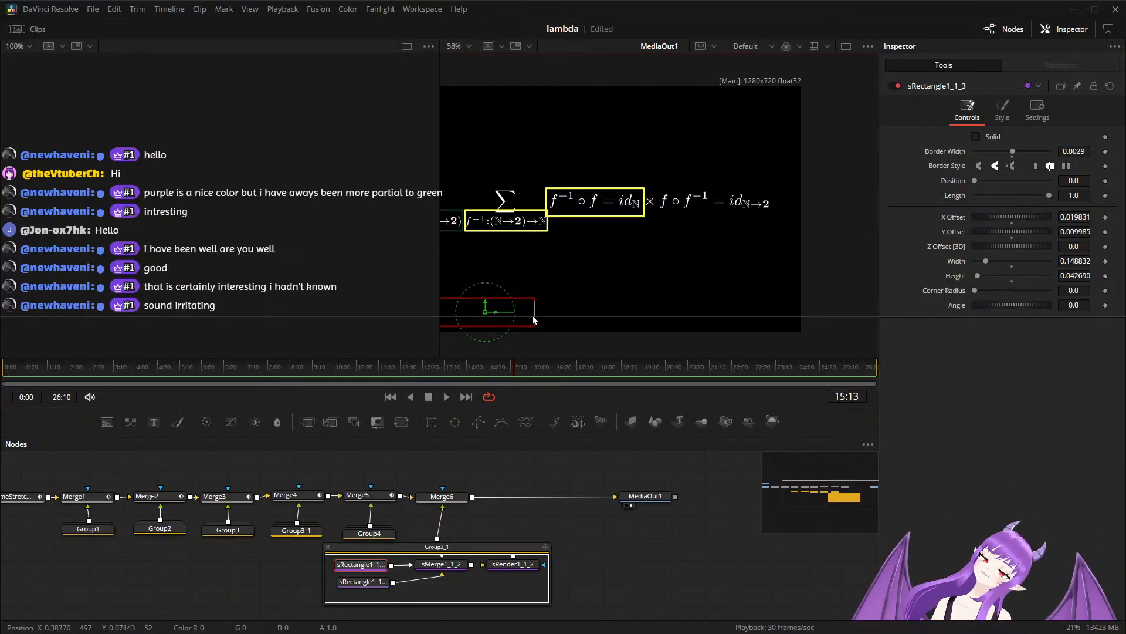
pyautogui.hotkey('ctrl', 's')
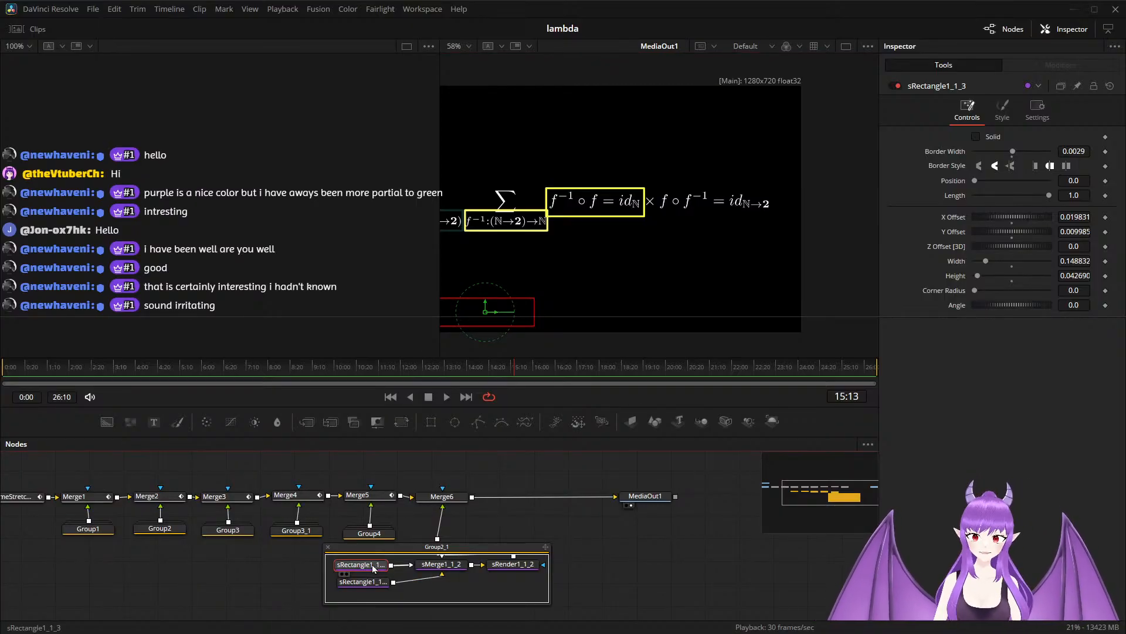
# Recolor sRectangle1_1_3 from yellow to red by setting its Green value to 0.25.
pyautogui.click(1001, 112)
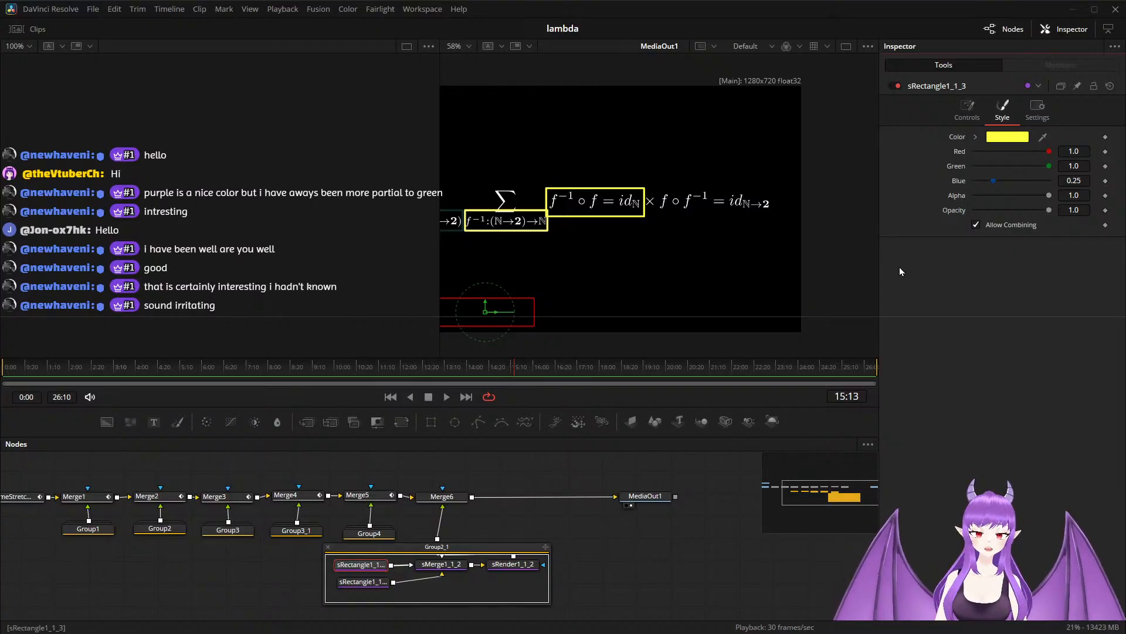
pyautogui.click(1084, 164)
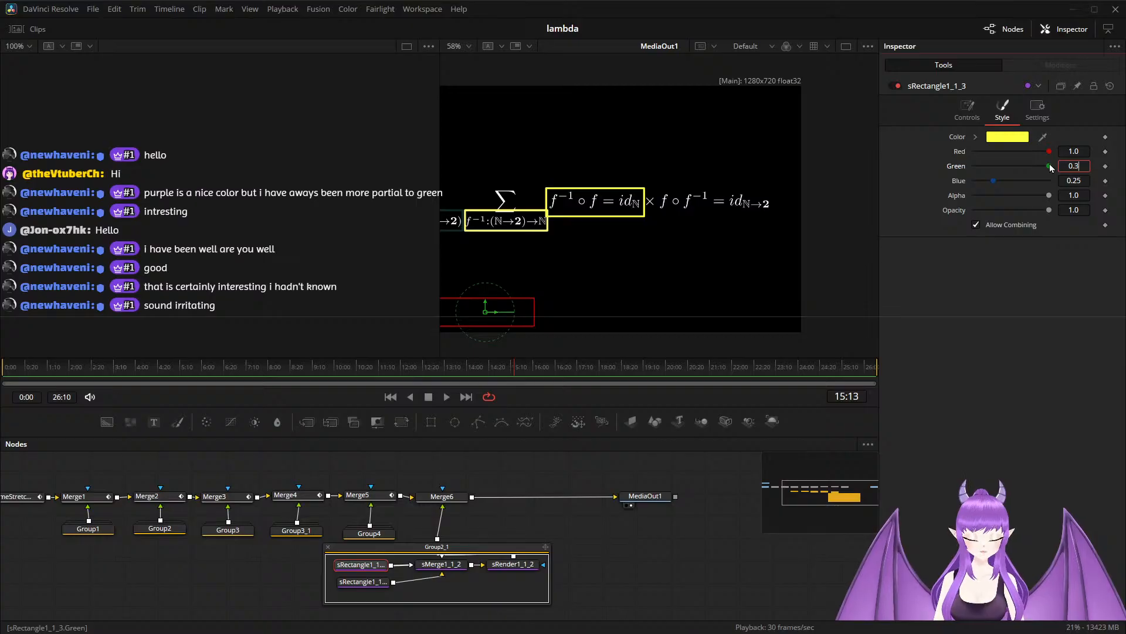
pyautogui.write('0.35')
pyautogui.press('Tab')
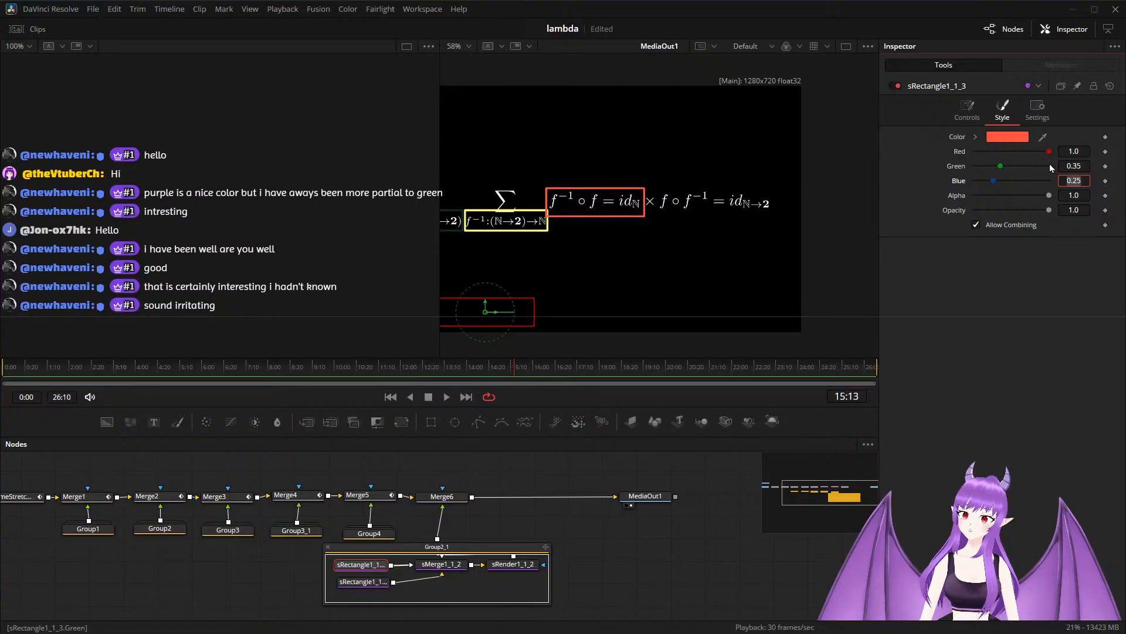
pyautogui.click(1079, 166)
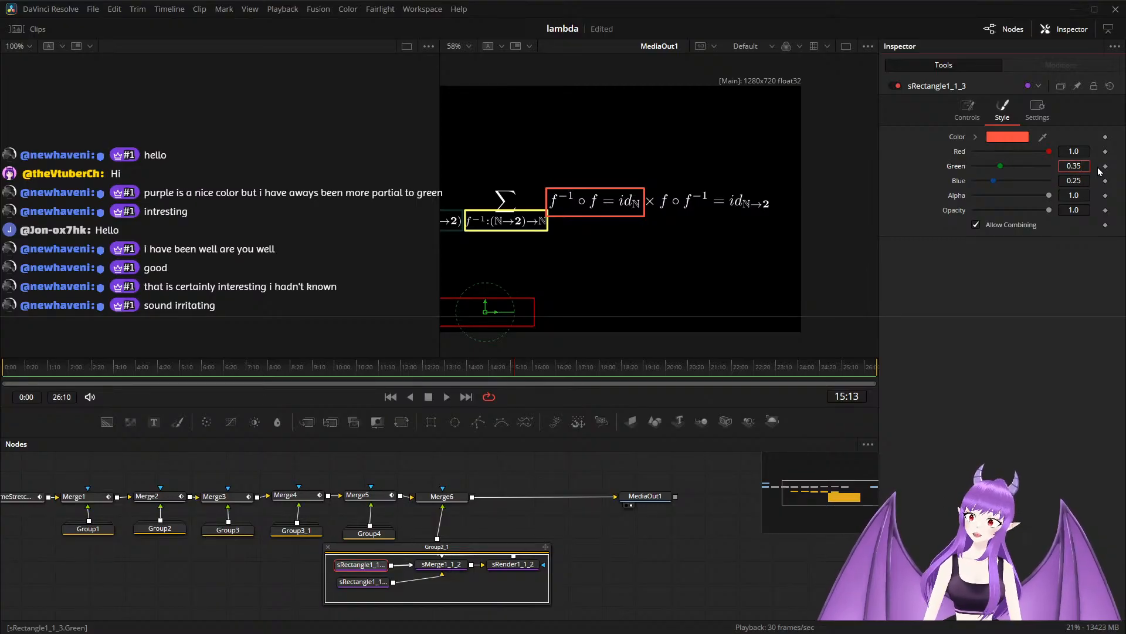
pyautogui.press('BackSpace')
pyautogui.press('BackSpace')
pyautogui.write('25')
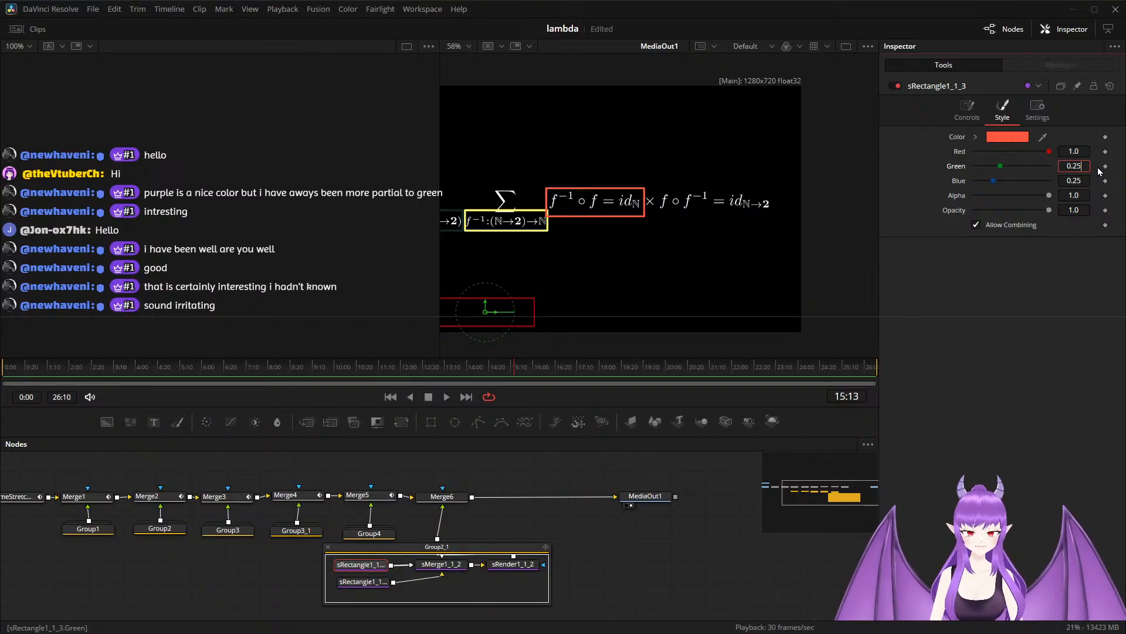
pyautogui.press('Tab')
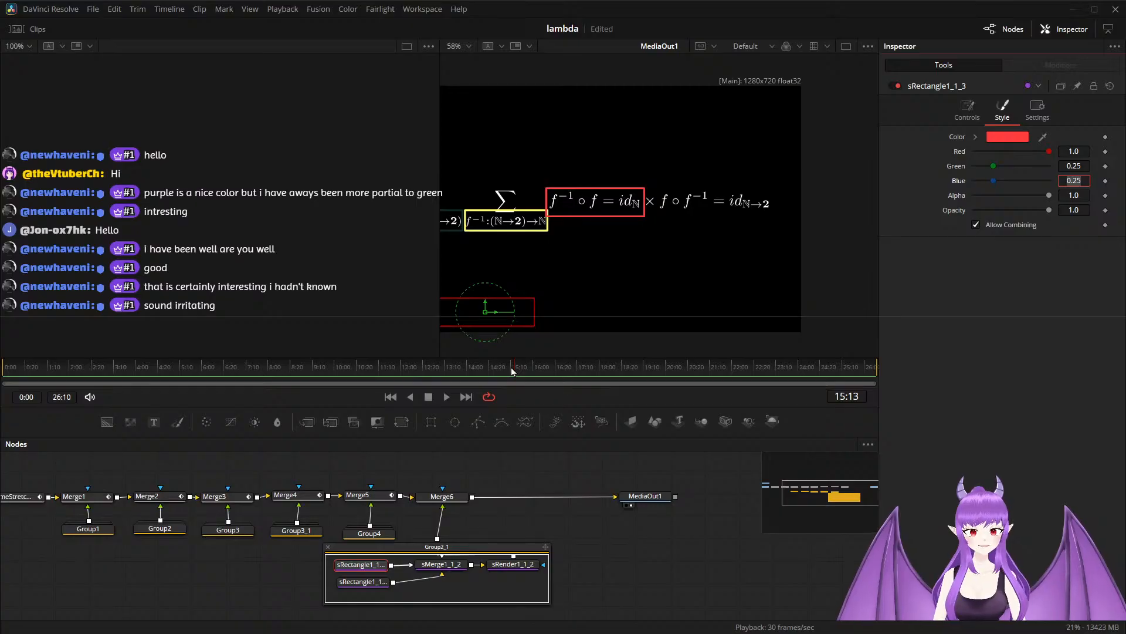
# Play the animation between about 13:15 and 18:24 to check the timing of the highlight rectangles.
pyautogui.moveTo(512, 368); pyautogui.dragTo(452, 368)
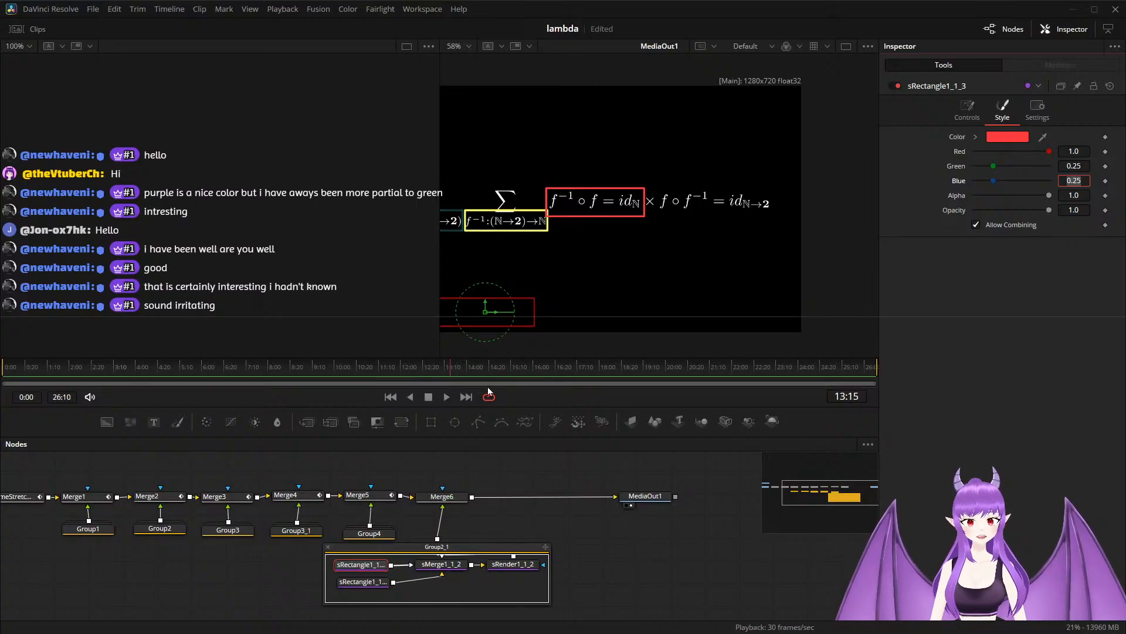
pyautogui.press('BackSpace')
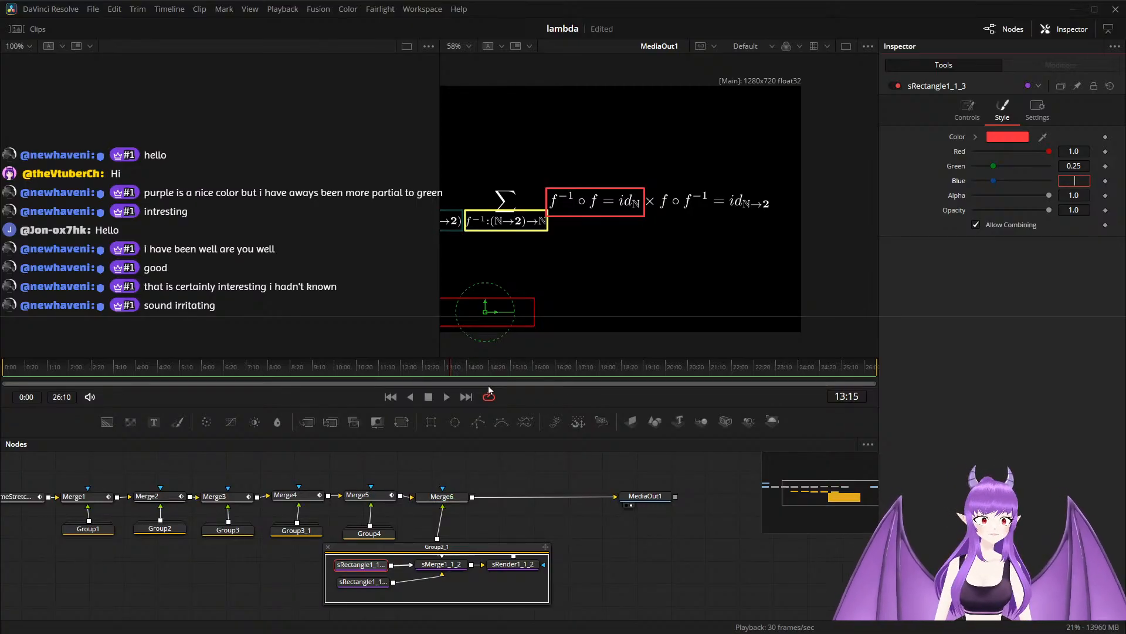
pyautogui.click(444, 397)
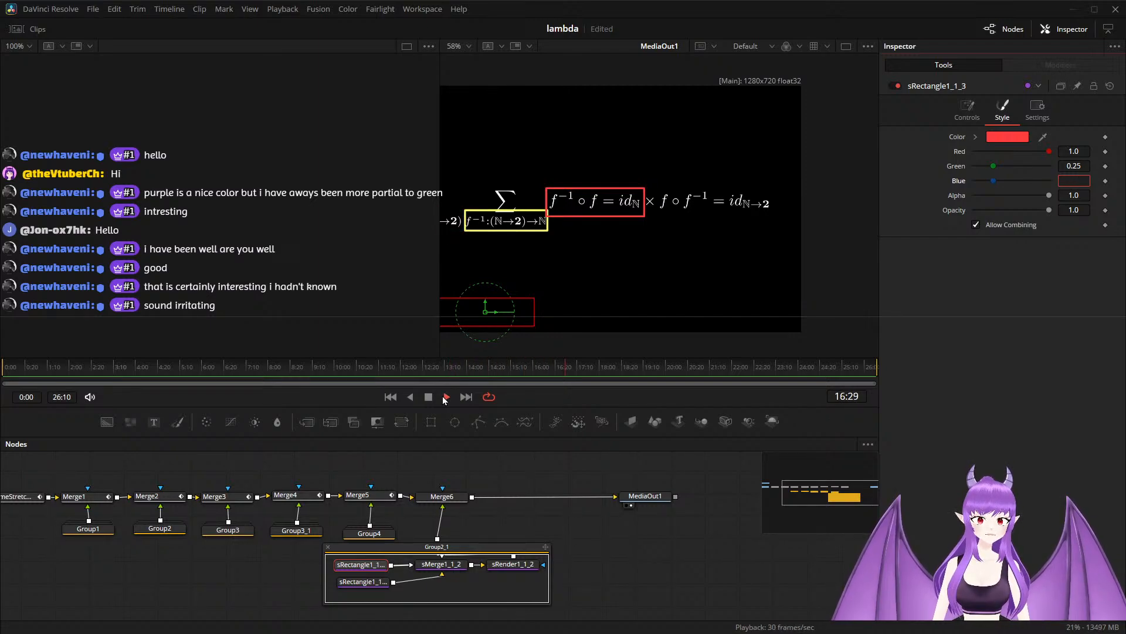
pyautogui.click(428, 398)
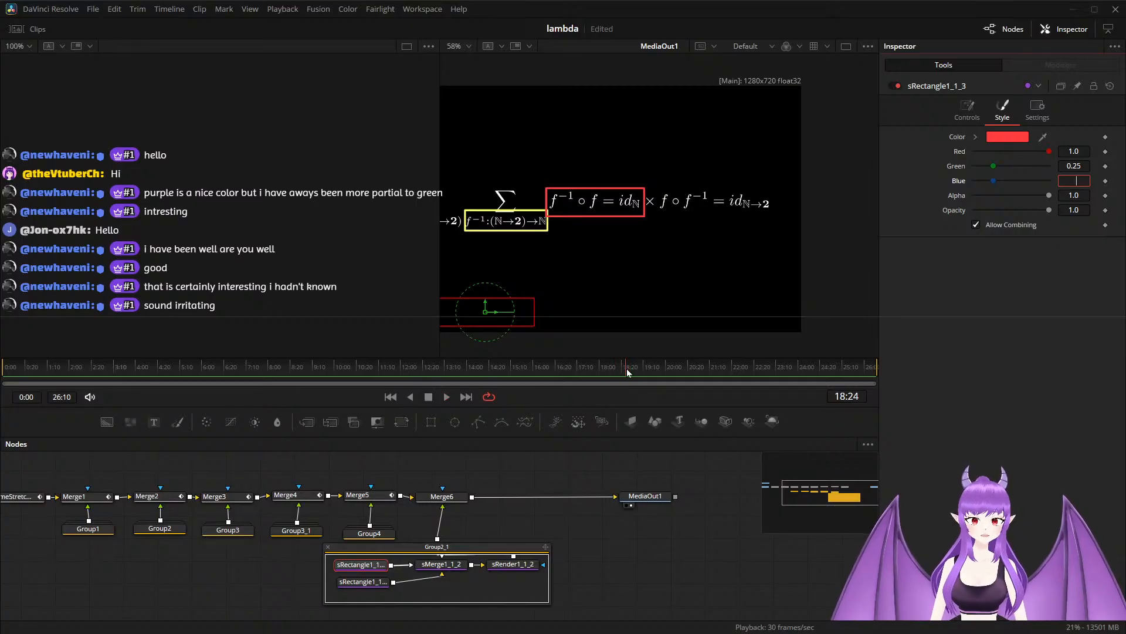
pyautogui.moveTo(626, 368); pyautogui.dragTo(473, 368)
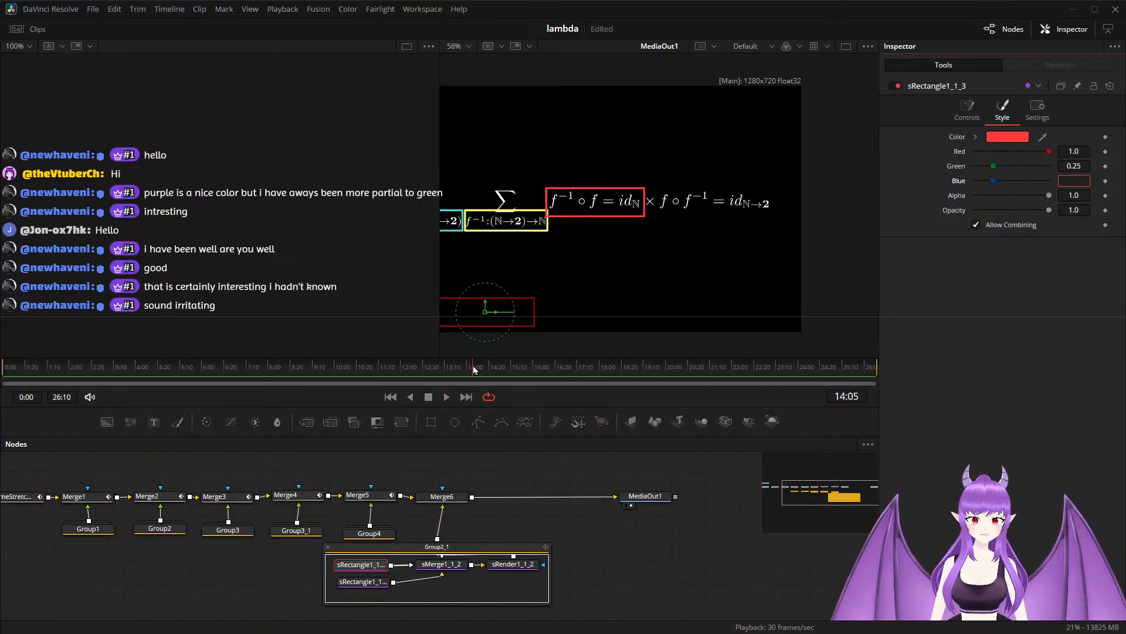
pyautogui.click(443, 398)
pyautogui.click(429, 397)
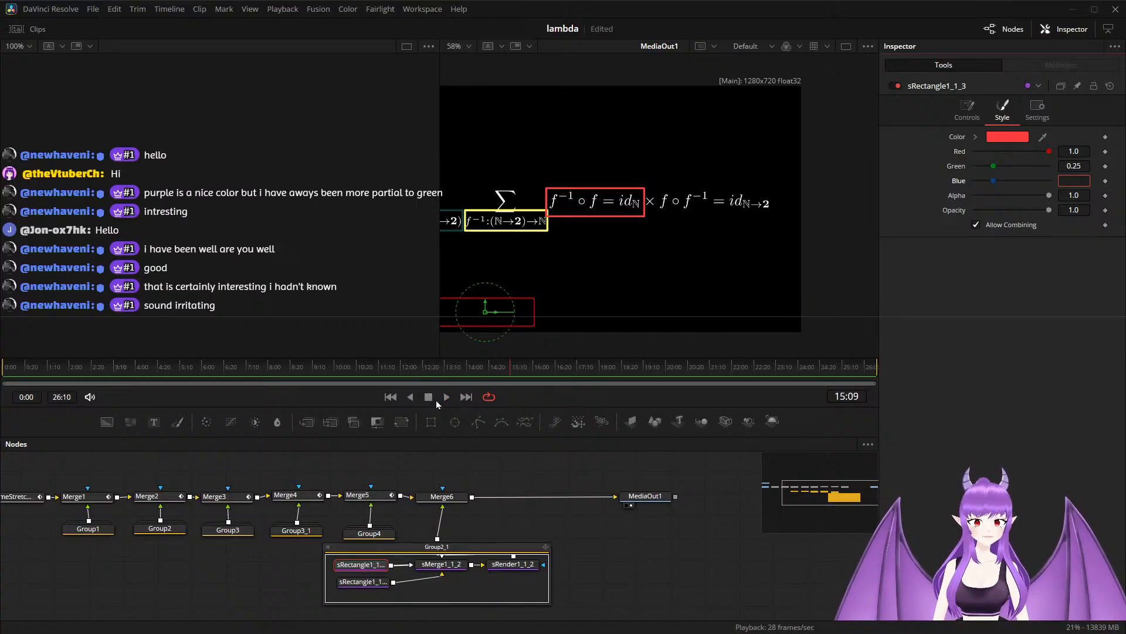
# Keyframe Merge6's Blend to fade the rectangle in, from 0.0 at 14:04 to 1.0 at 15:29.
pyautogui.click(383, 495)
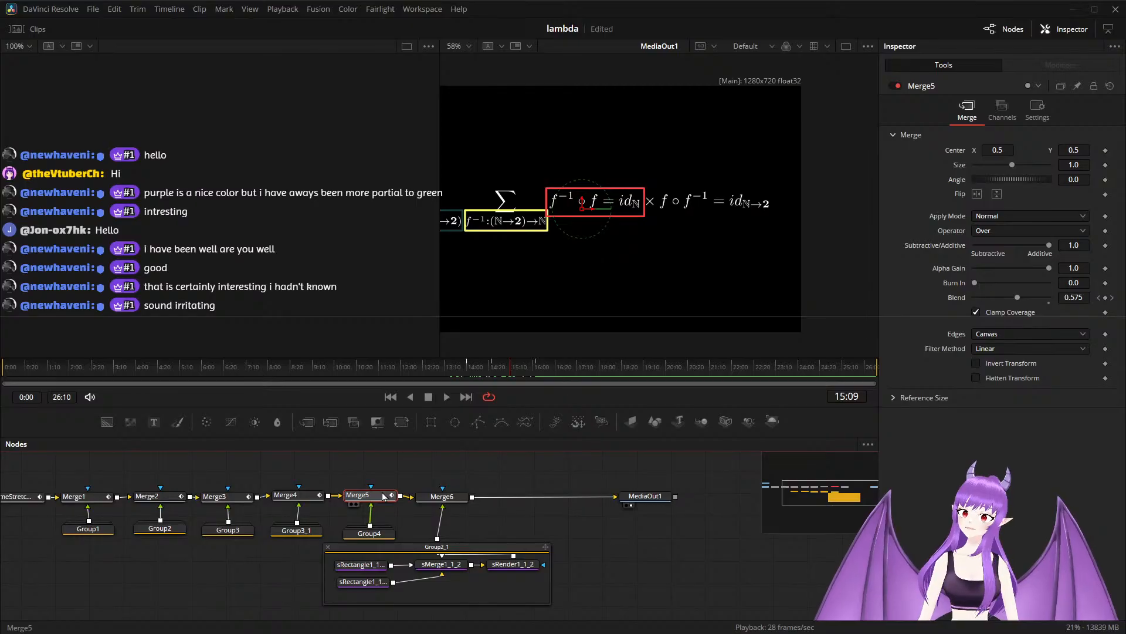
pyautogui.click(441, 496)
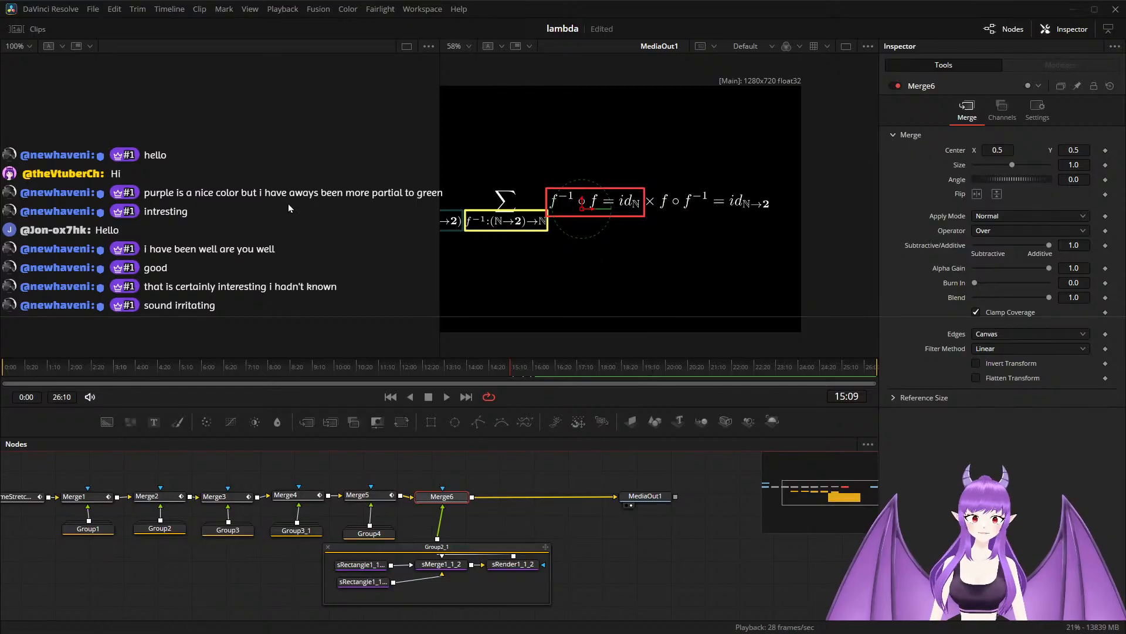
pyautogui.click(508, 365)
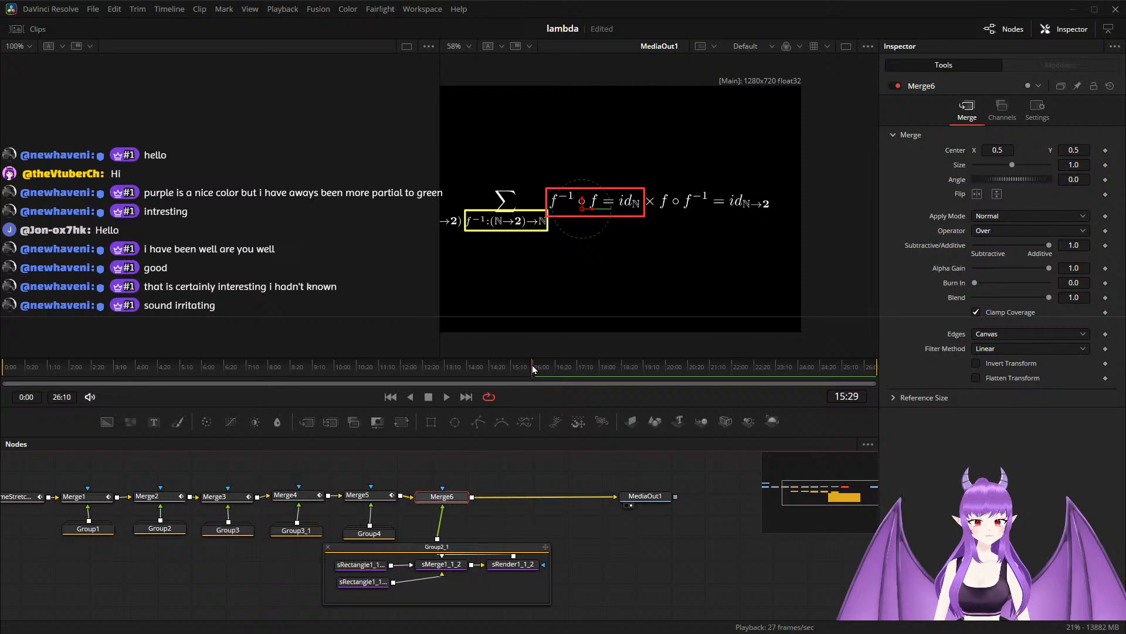
pyautogui.click(1105, 298)
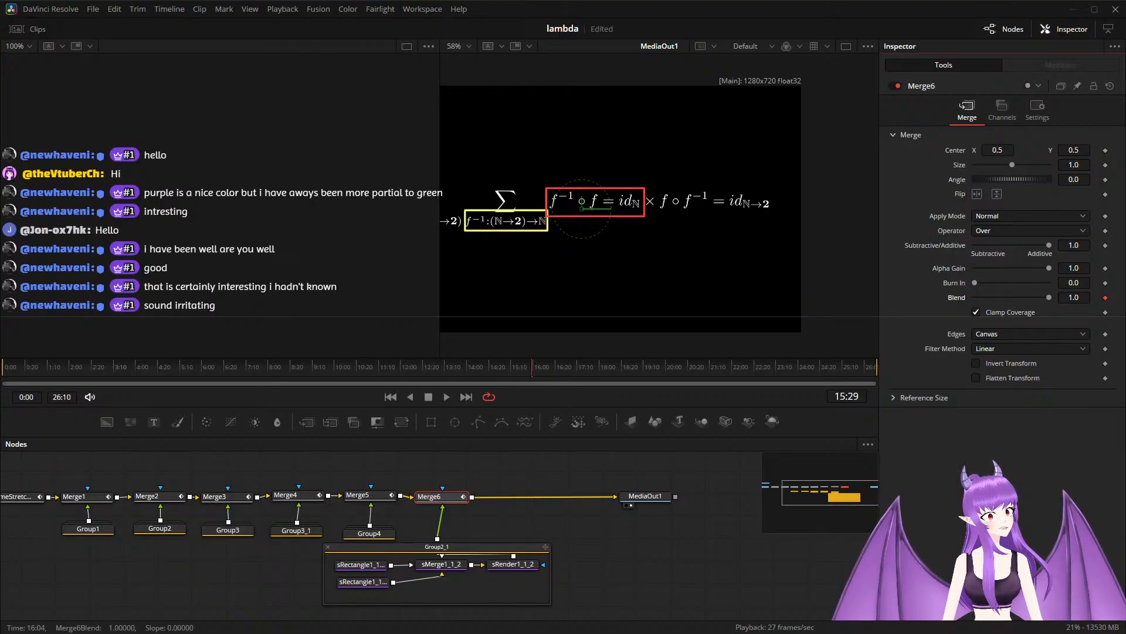
pyautogui.moveTo(532, 368); pyautogui.dragTo(471, 367)
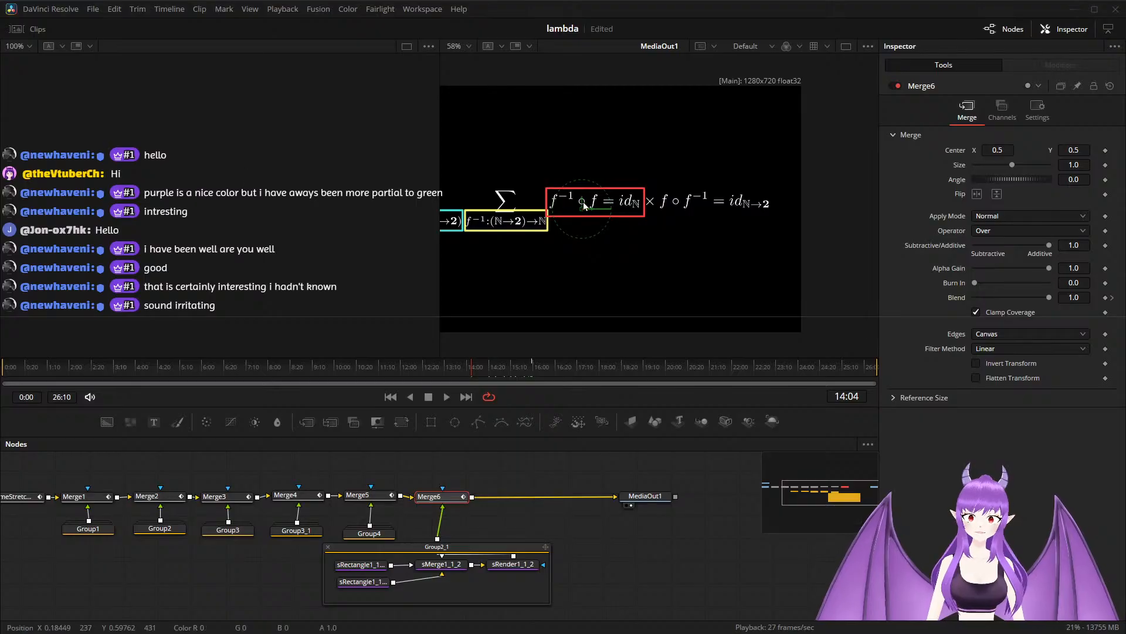
pyautogui.moveTo(1050, 298); pyautogui.dragTo(970, 308)
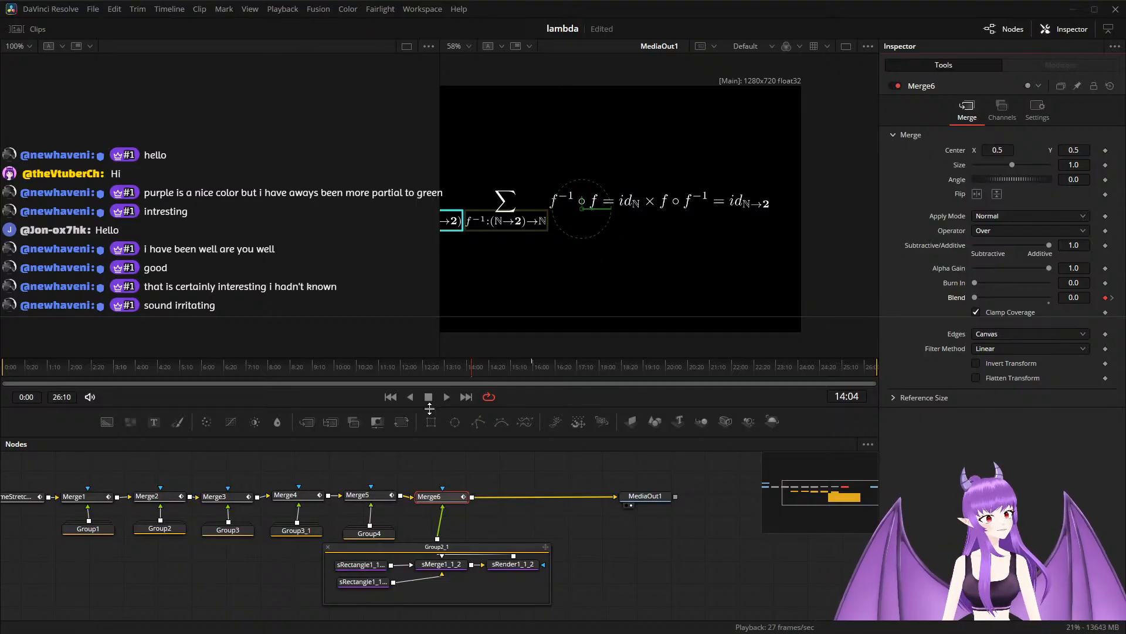
# Preview the fade-in, keyframe Merge6's Blend to 0.0 at 16:27 for the fade-out, and save the project.
pyautogui.press('space')
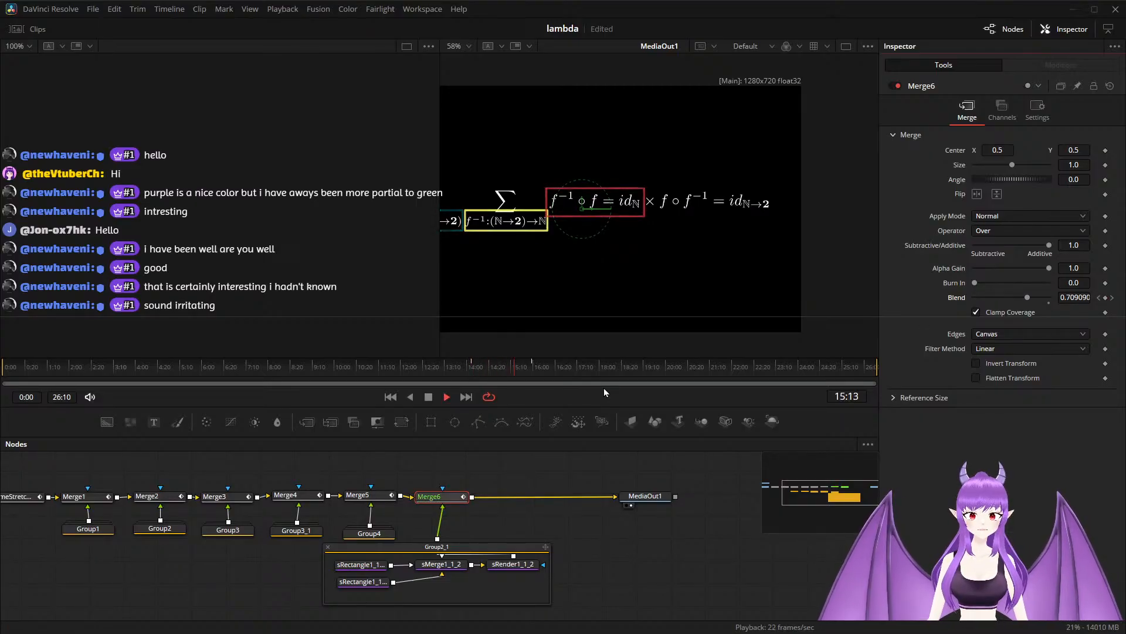
pyautogui.press('space')
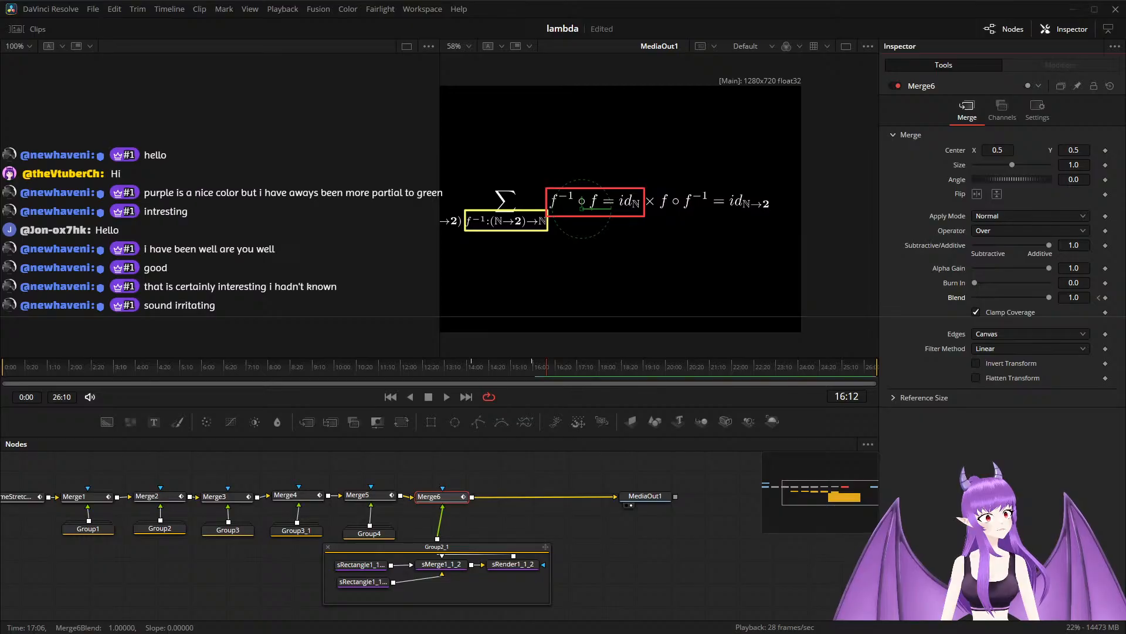
pyautogui.moveTo(547, 368); pyautogui.dragTo(539, 367)
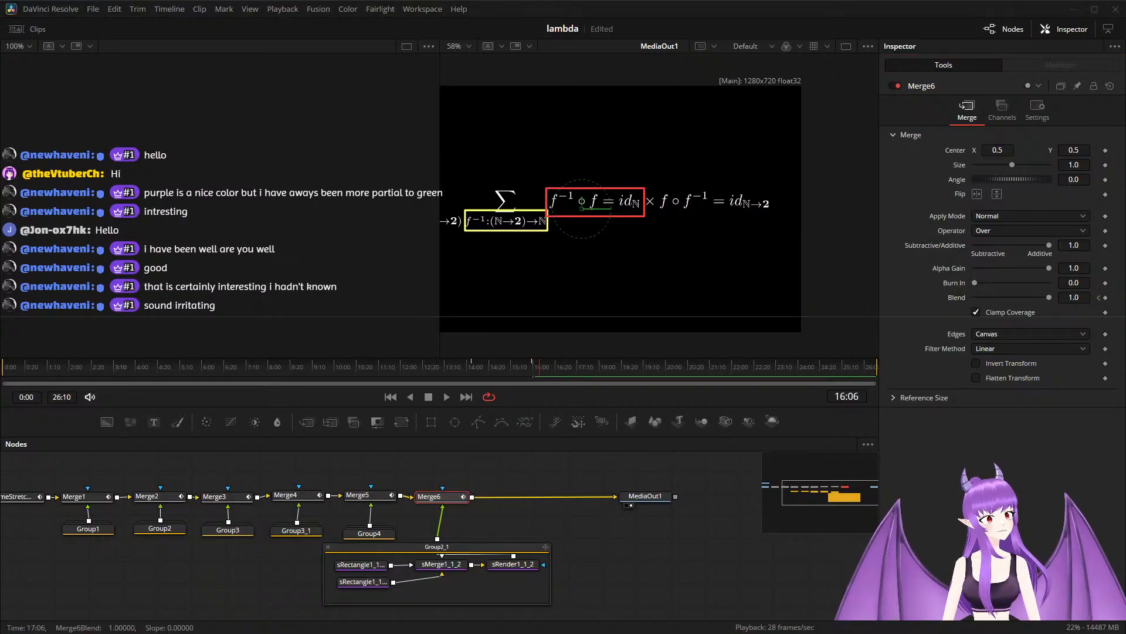
pyautogui.press('space')
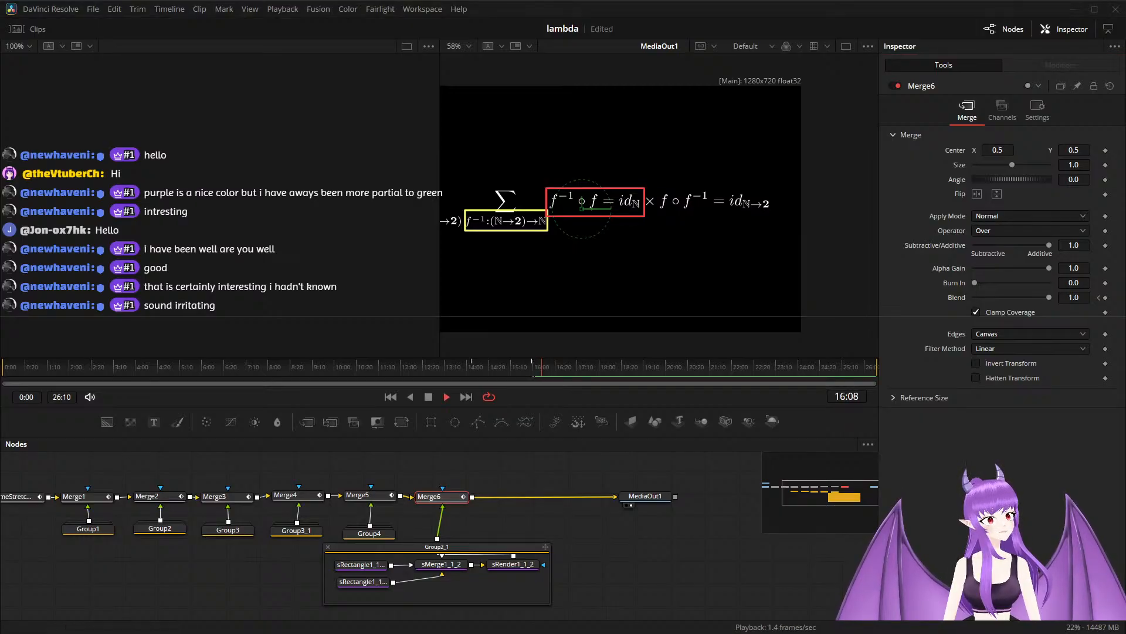
pyautogui.press('space')
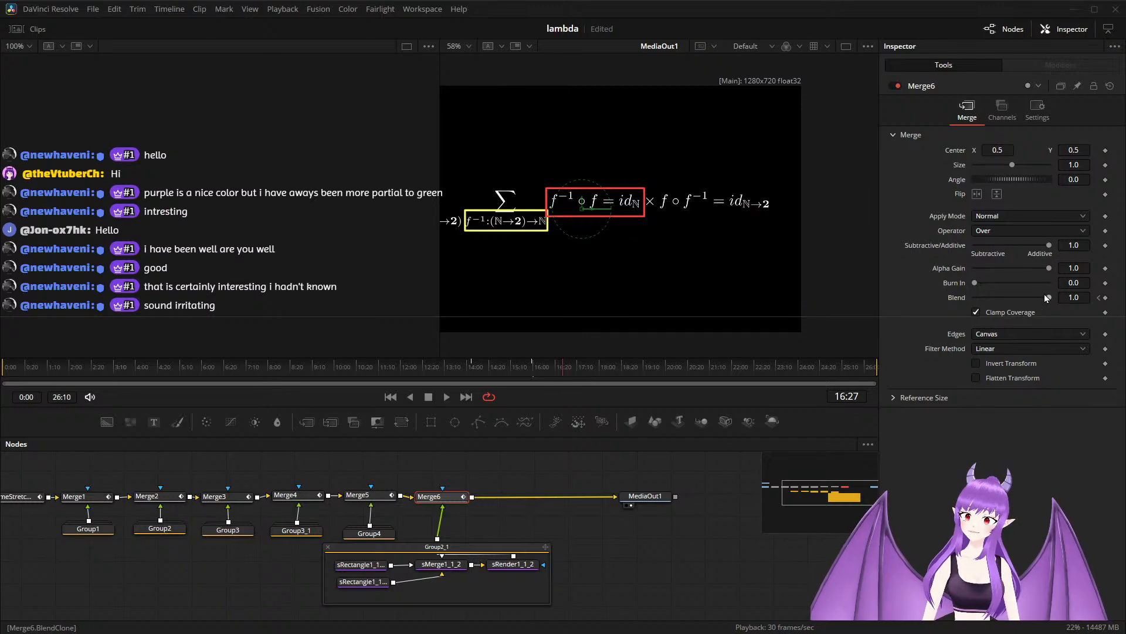
pyautogui.moveTo(1048, 297); pyautogui.dragTo(953, 300)
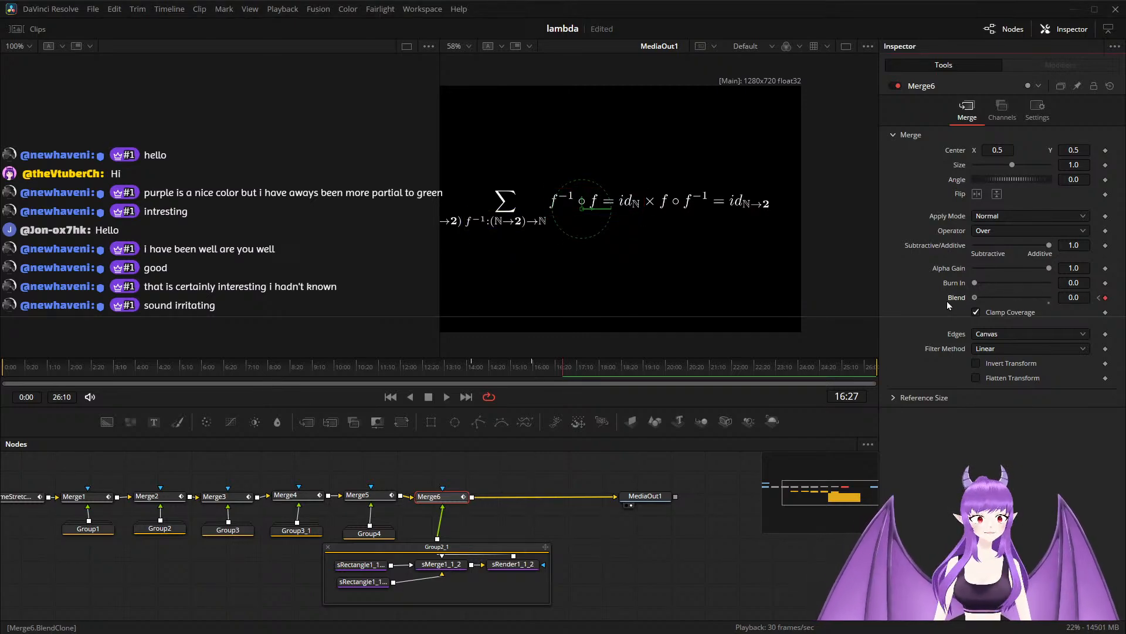
pyautogui.moveTo(584, 551); pyautogui.dragTo(595, 532)
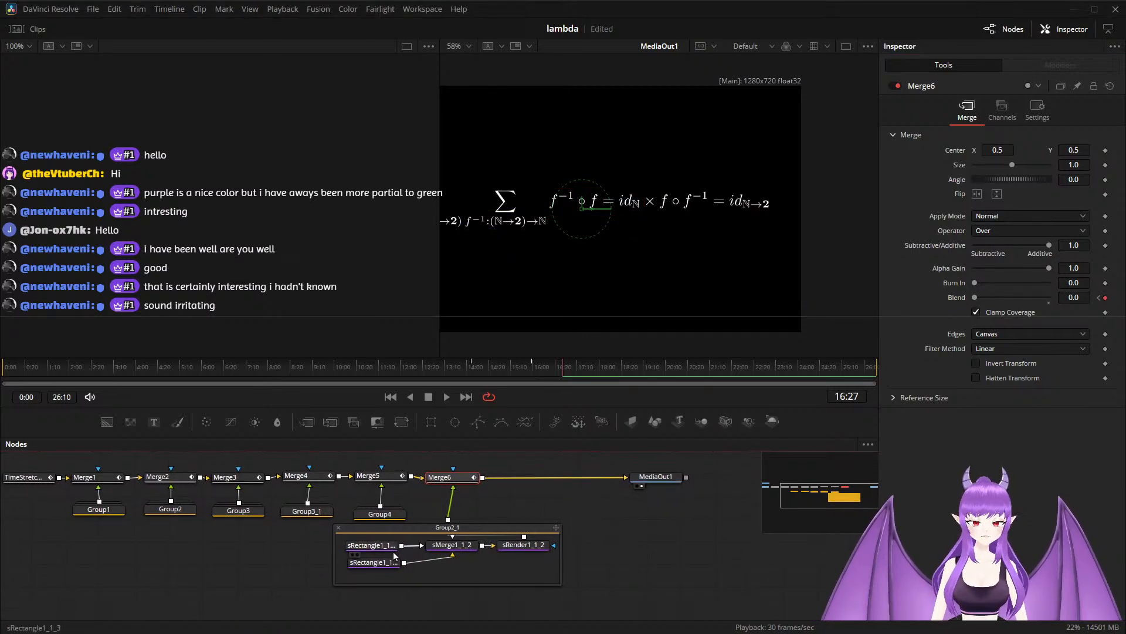
pyautogui.hotkey('ctrl', 's')
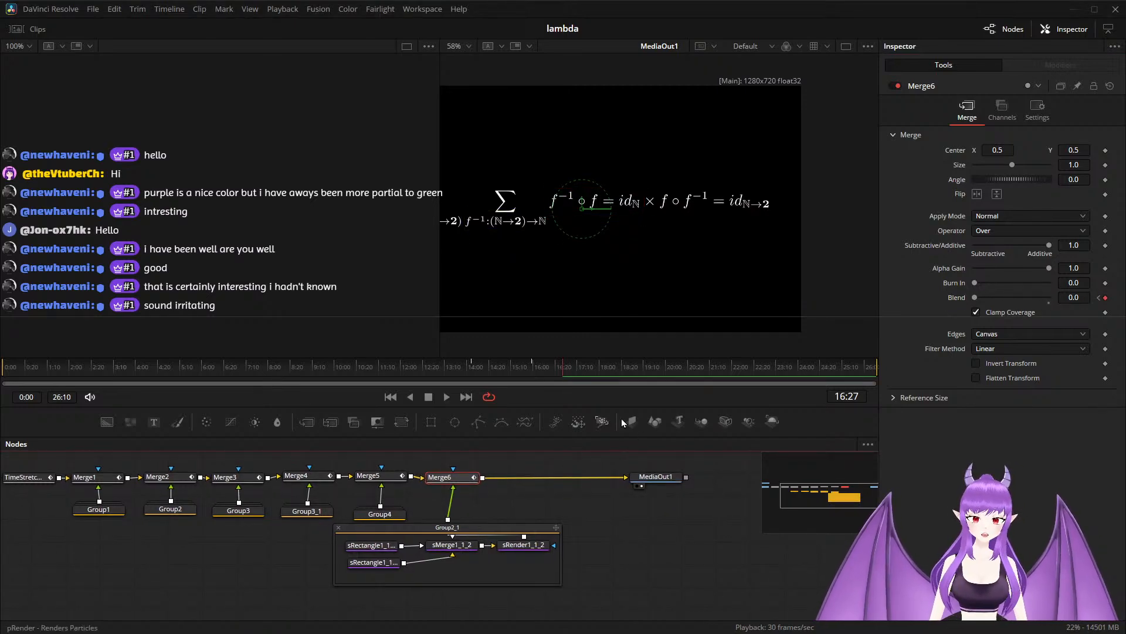
# At the 15:29 keyframe, move sRectangle1_1_1_2 over the f∘f⁻¹ term, to offsets of about 0.200 and 0.013.
pyautogui.click(1099, 297)
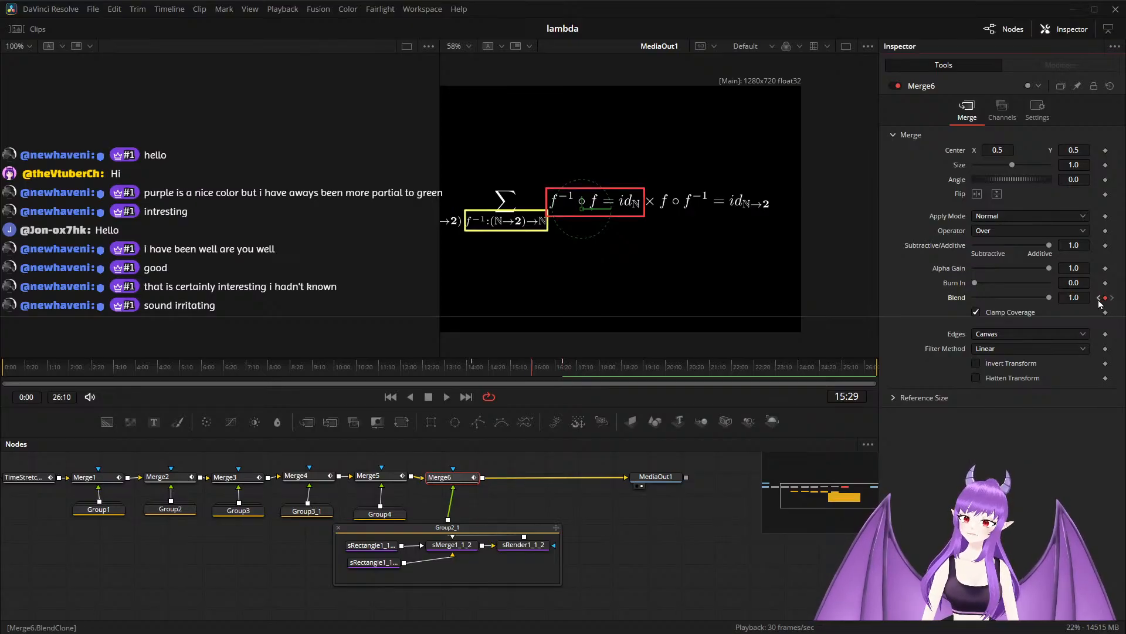
pyautogui.click(387, 564)
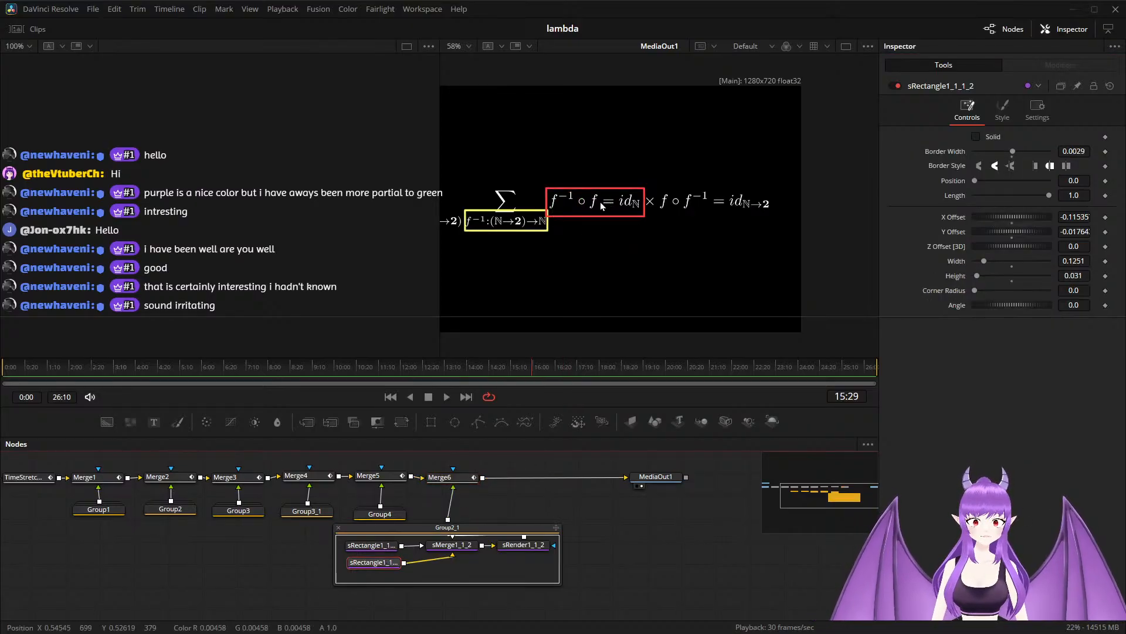
pyautogui.scroll(-2, 548, 234)
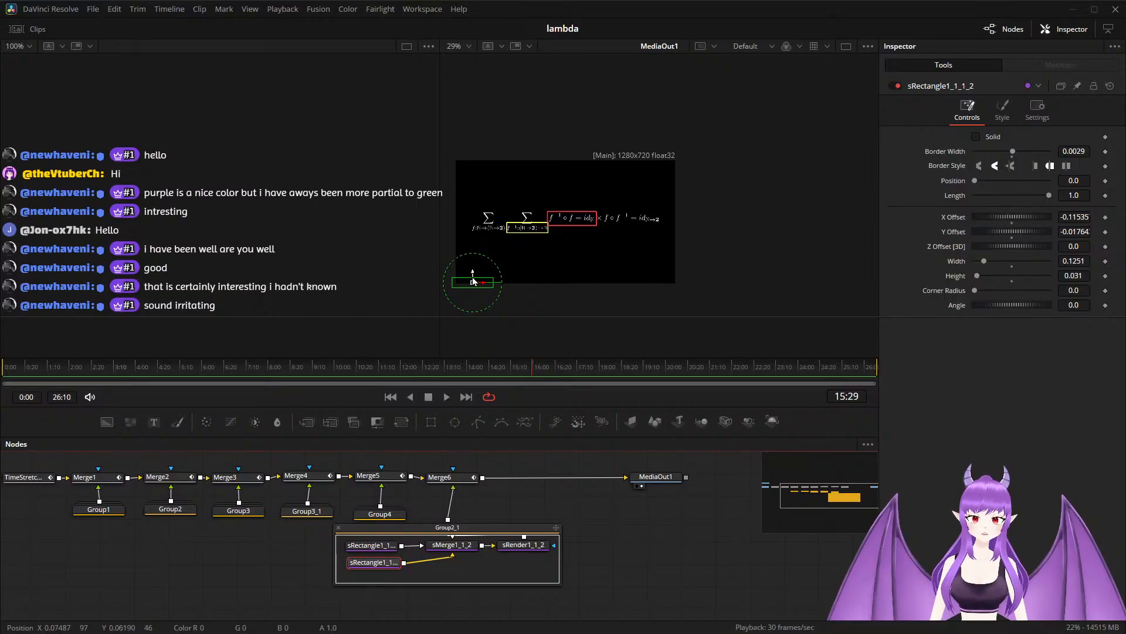
pyautogui.moveTo(473, 288); pyautogui.dragTo(577, 279)
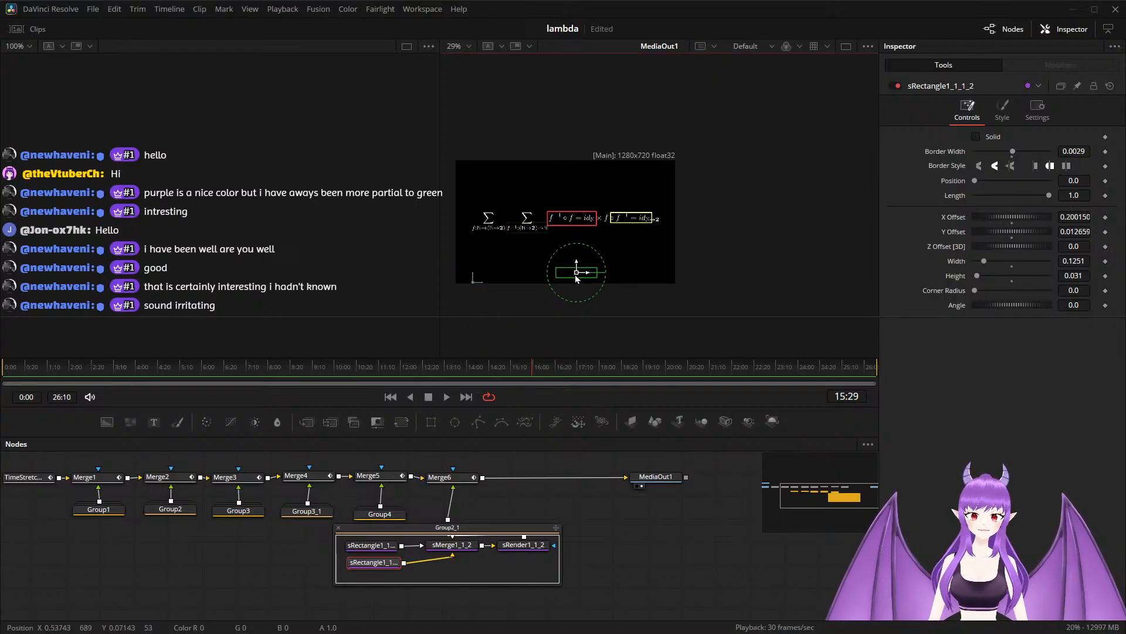
pyautogui.scroll(4, 644, 250)
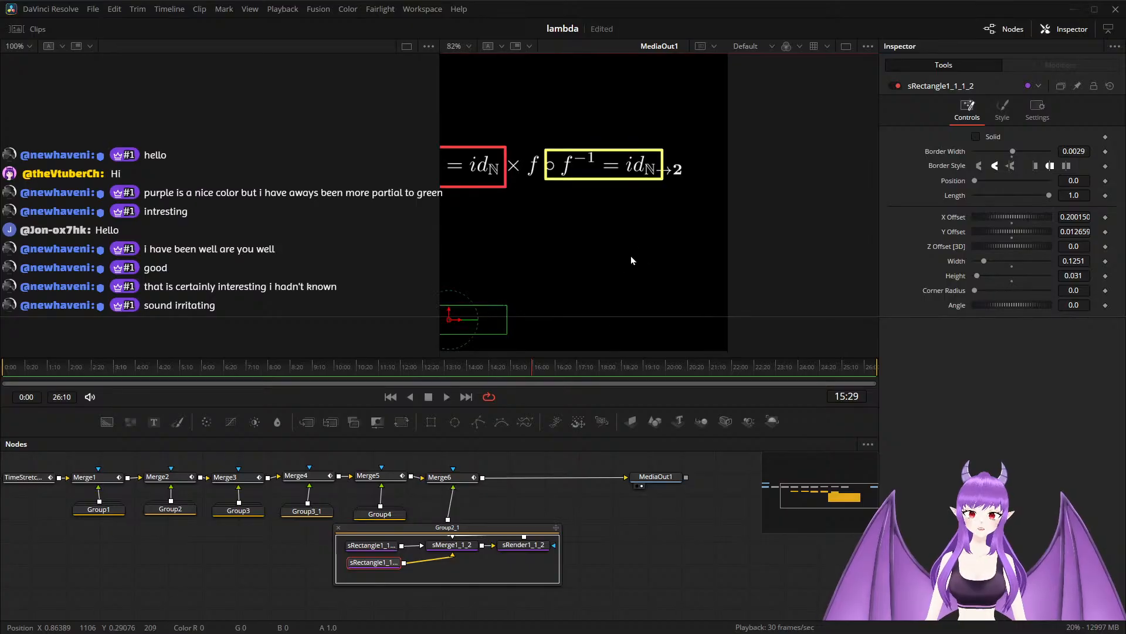
# Enlarge sRectangle1_1_1_2 to enclose the whole f∘f⁻¹ = id term, about 0.172 wide and 0.042 high.
pyautogui.moveTo(642, 254); pyautogui.dragTo(695, 247)
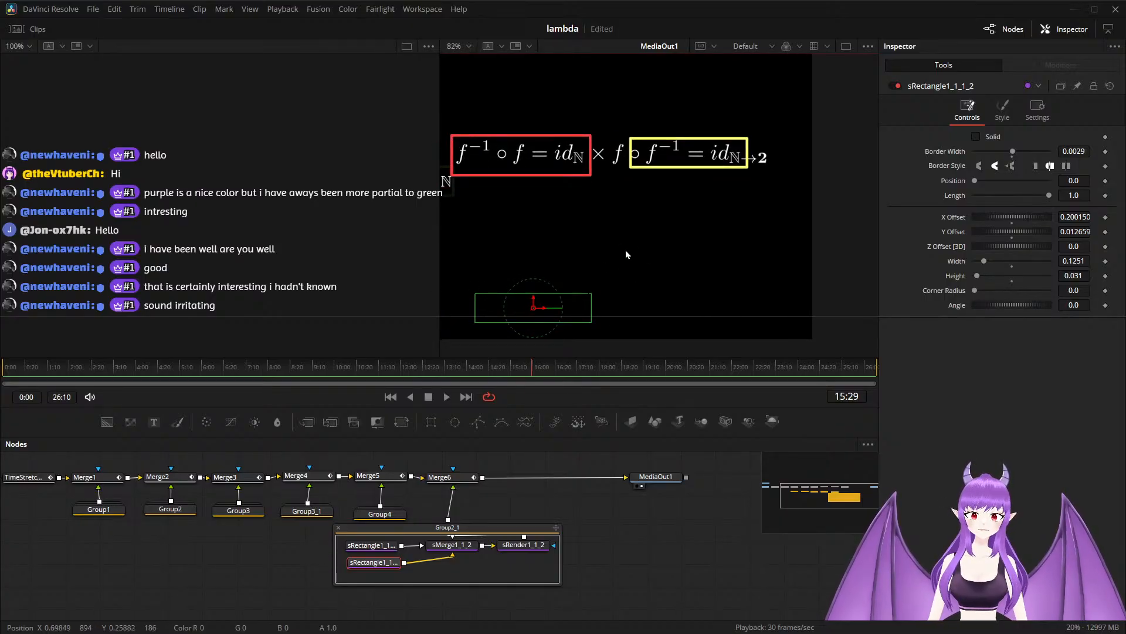
pyautogui.scroll(-1, 625, 250)
pyautogui.scroll(-1, 610, 244)
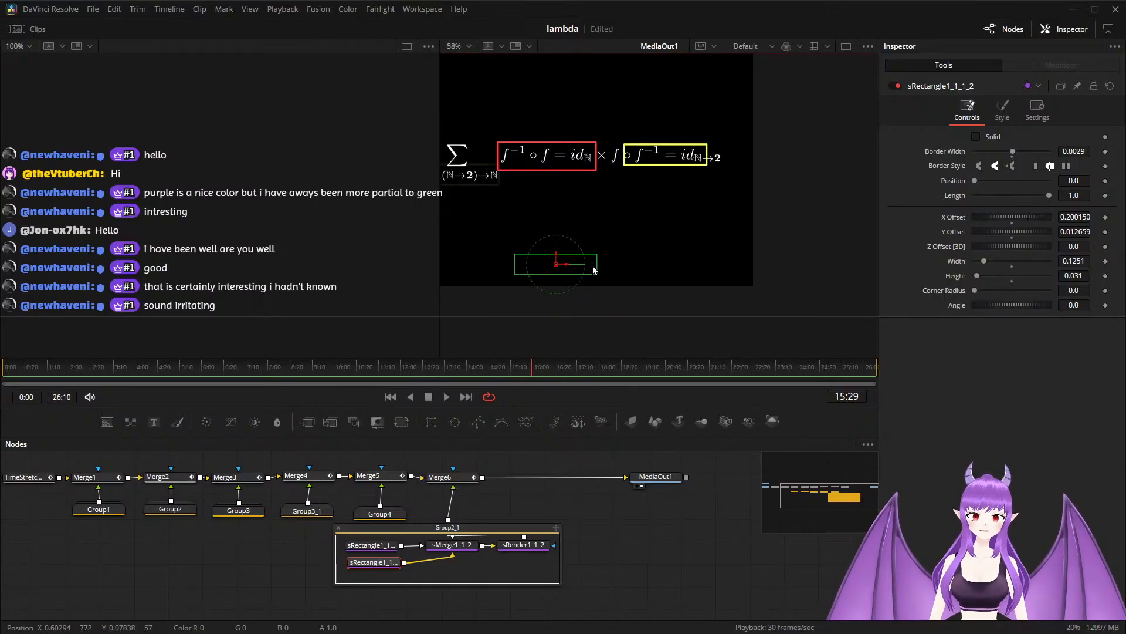
pyautogui.moveTo(598, 270); pyautogui.dragTo(571, 255)
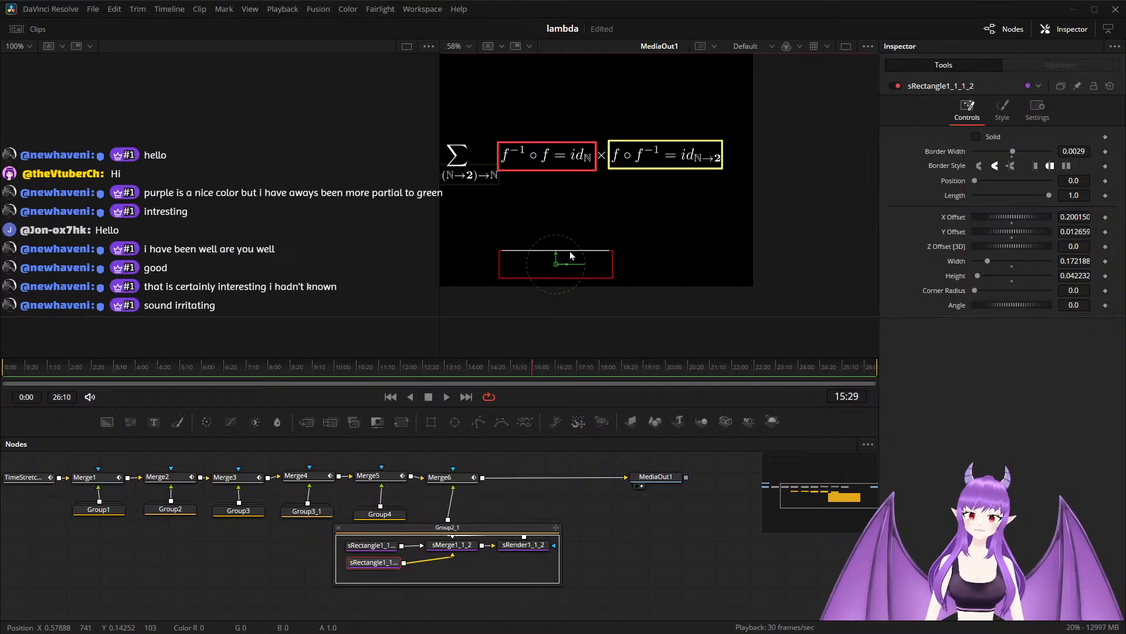
# Recolor sRectangle1_1_1_2 to orange-red with Green 0.35 and Blue 0.25, using sRectangle1_1_3's color as reference.
pyautogui.click(1002, 108)
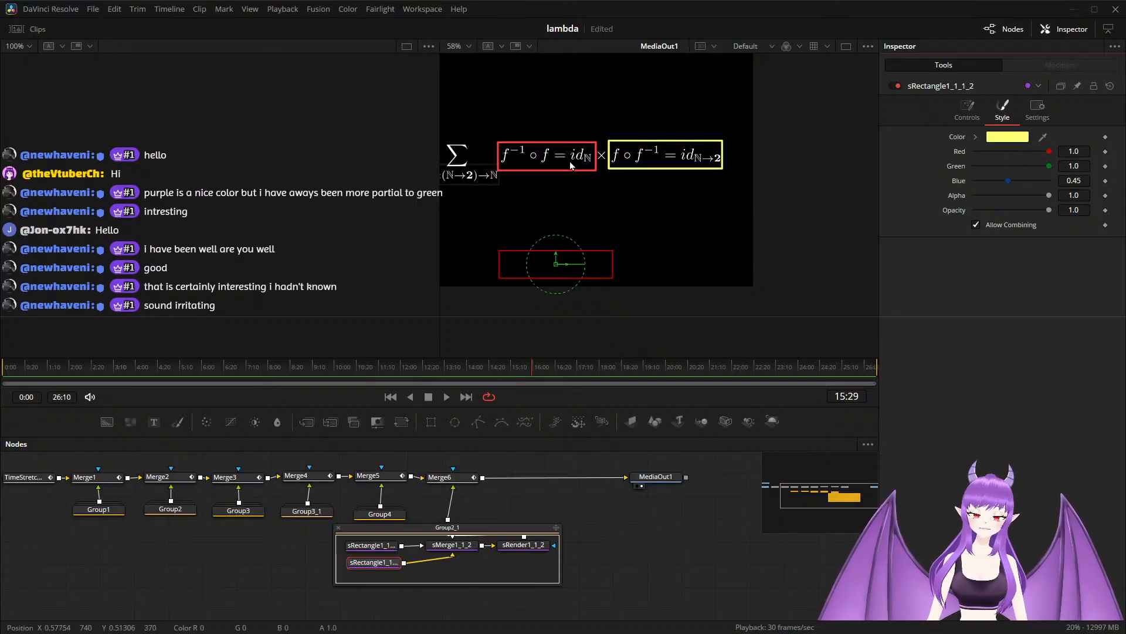
pyautogui.click(378, 551)
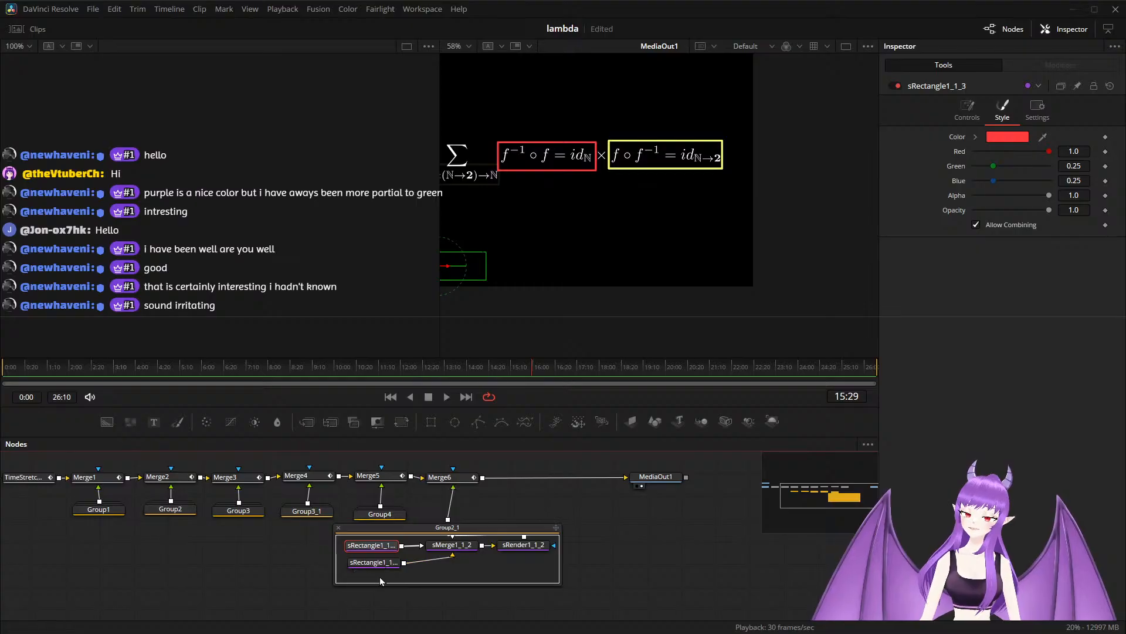
pyautogui.click(377, 565)
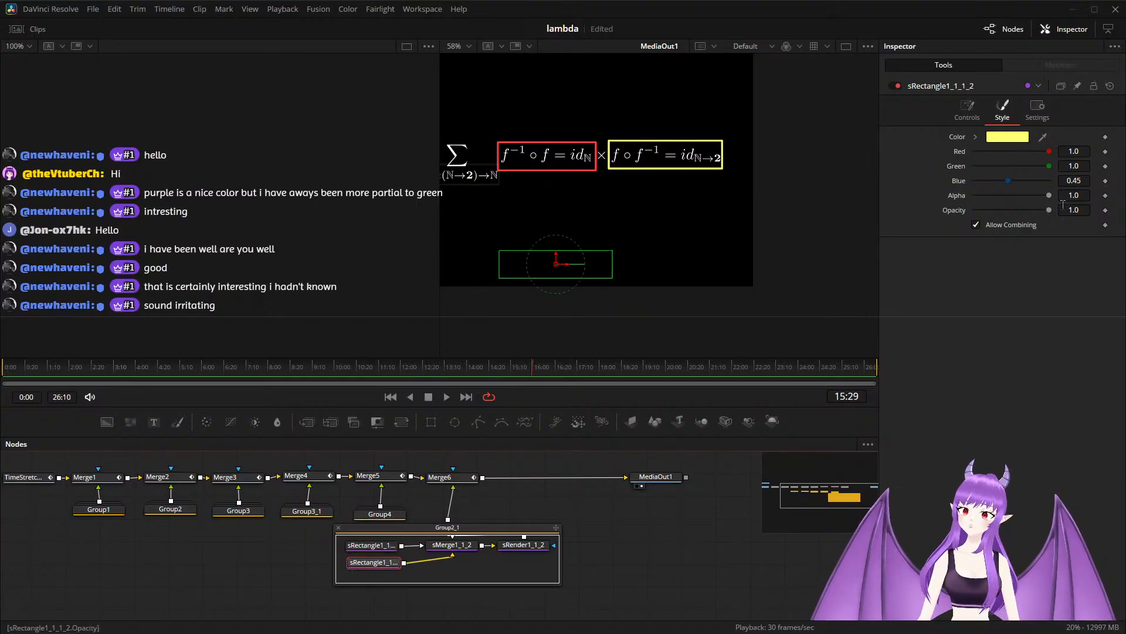
pyautogui.click(1088, 167)
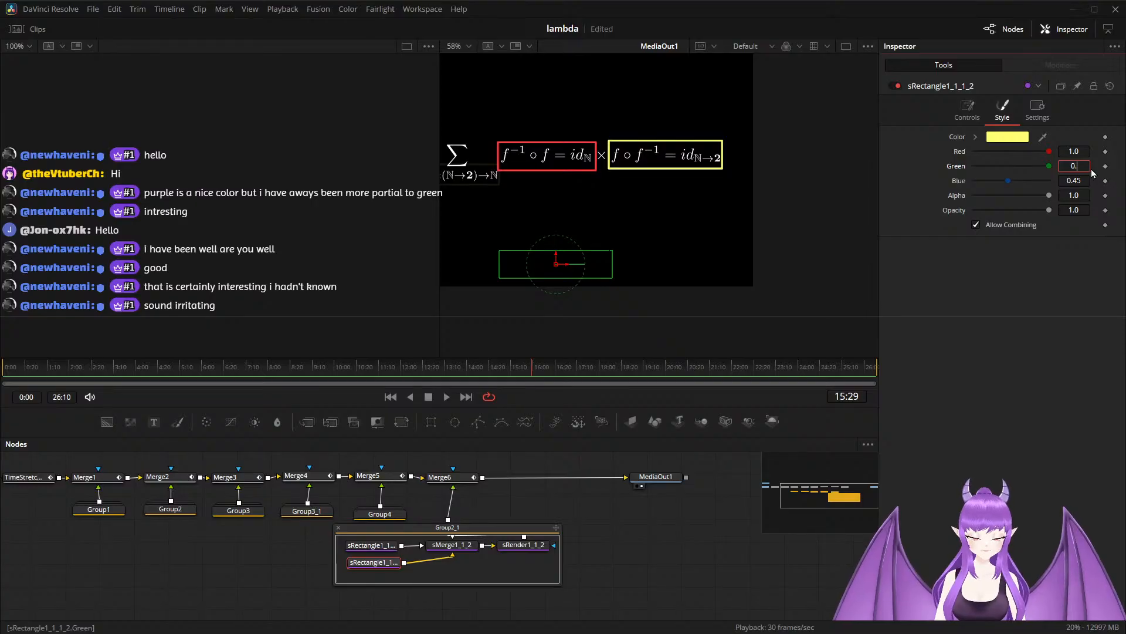
pyautogui.write('0.35')
pyautogui.press('Tab')
pyautogui.write('0.')
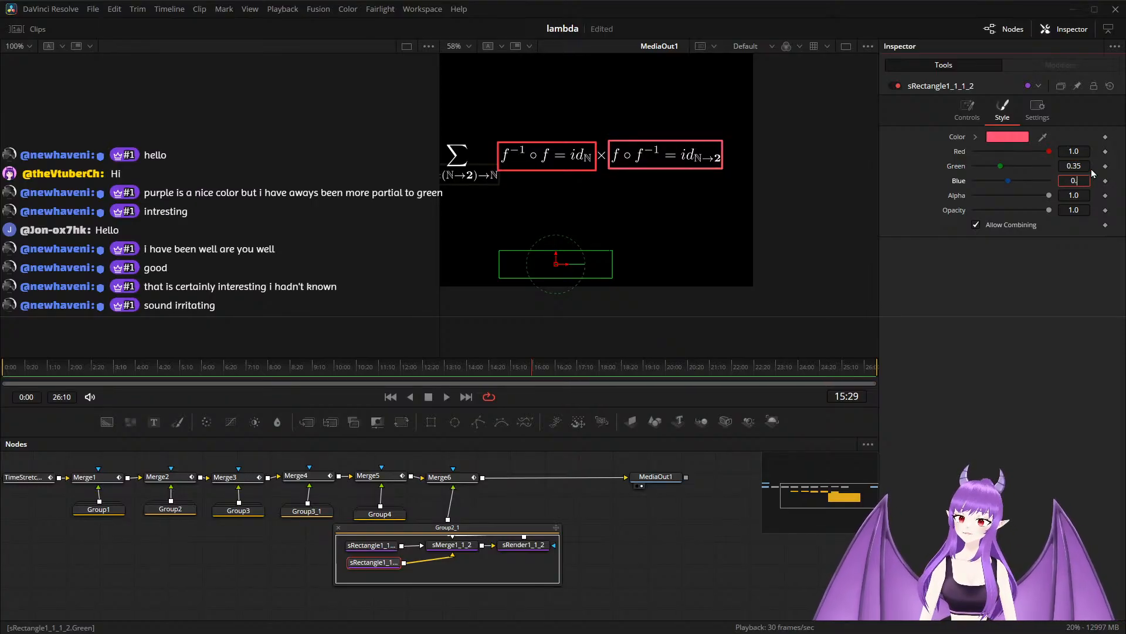
pyautogui.write('25')
pyautogui.press('Tab')
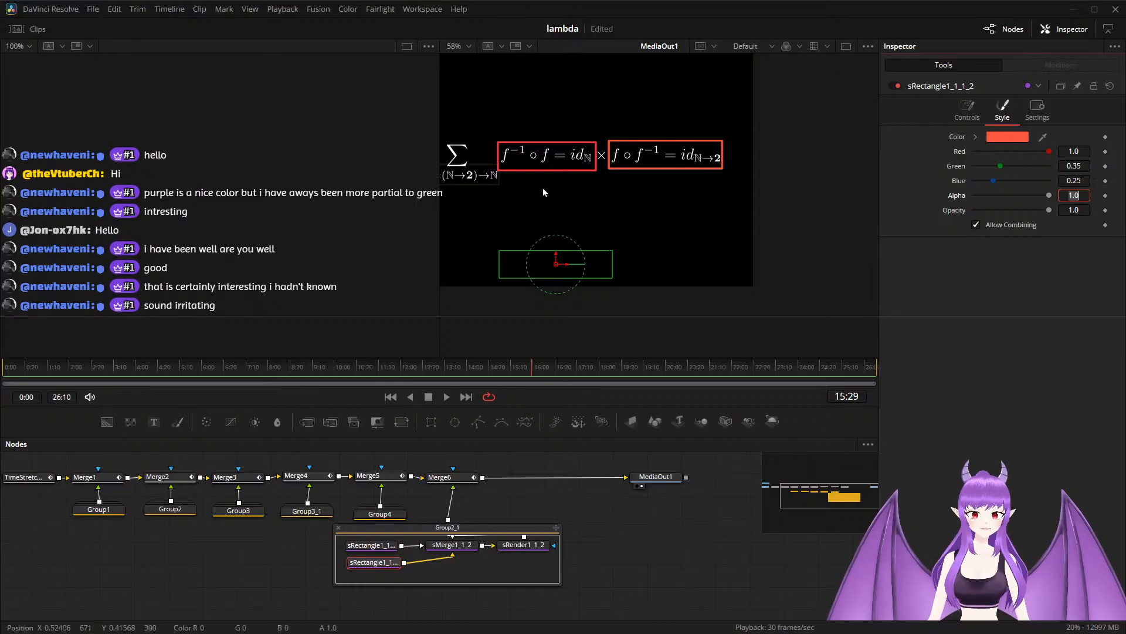
pyautogui.scroll(-1, 522, 213)
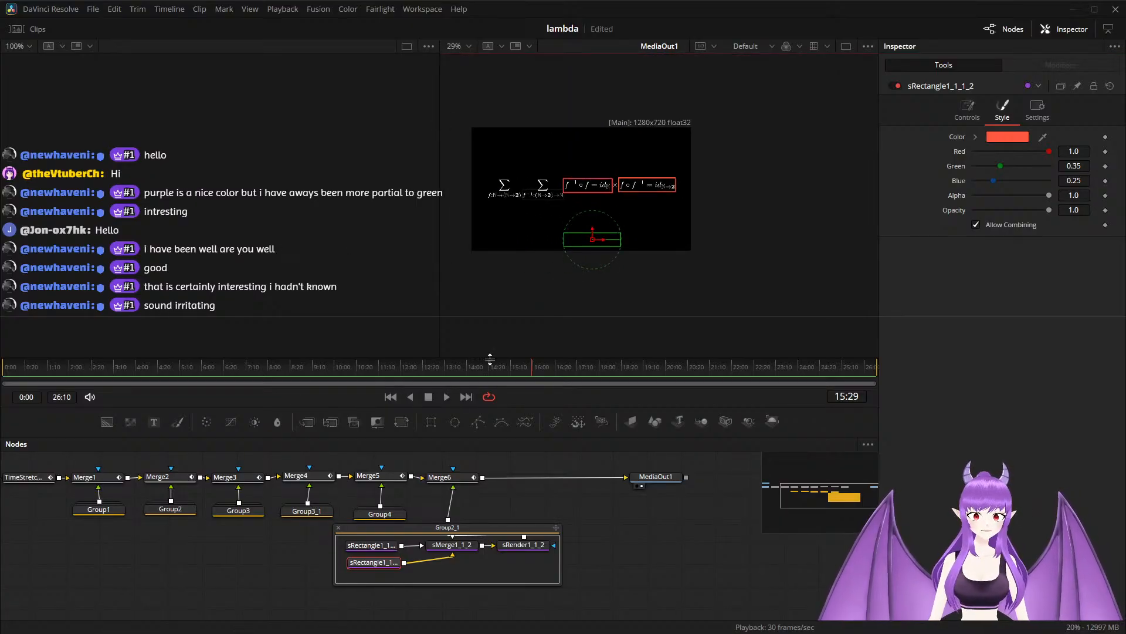
# Play the composition from 9:19 to 19:01 to review the highlight animation around the formula.
pyautogui.moveTo(523, 370); pyautogui.dragTo(323, 378)
pyautogui.click(598, 510)
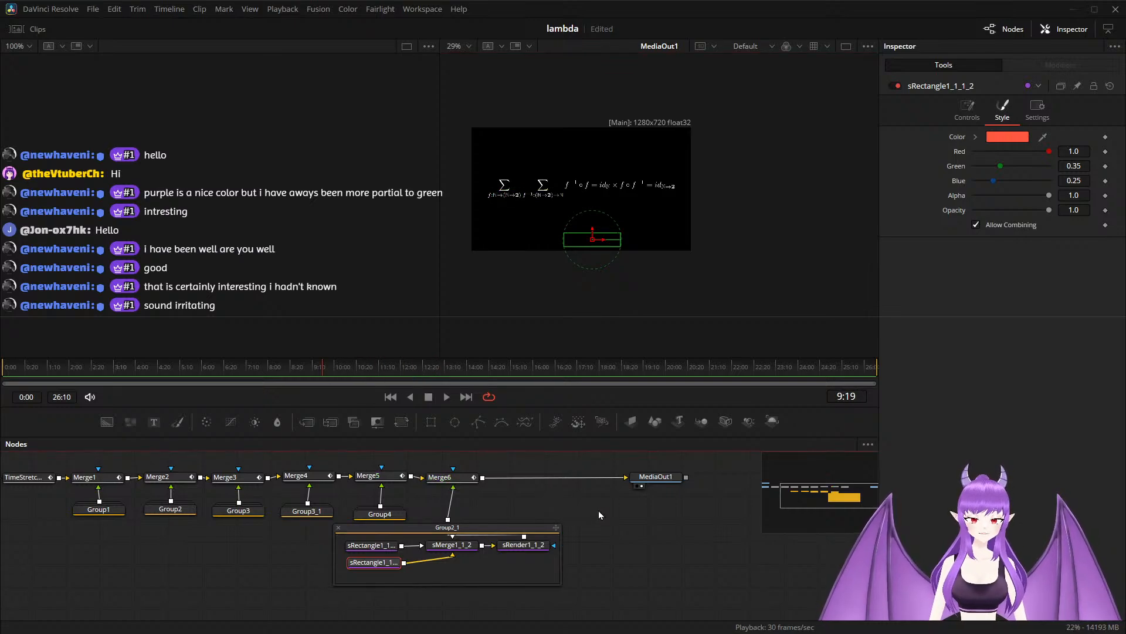
pyautogui.press('space')
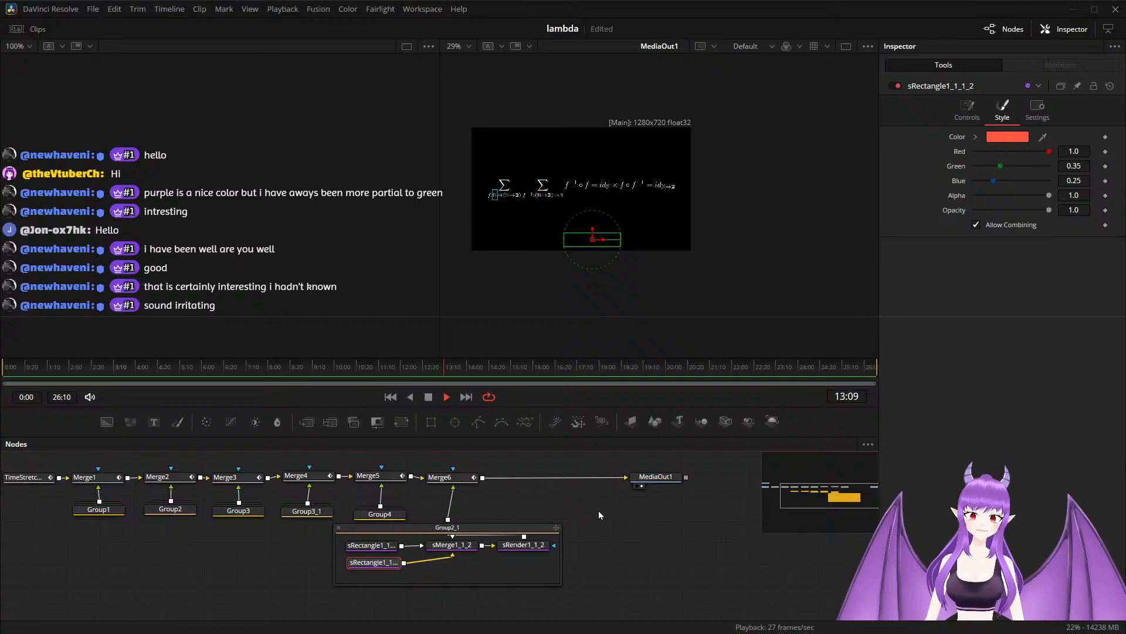
pyautogui.scroll(2, 557, 203)
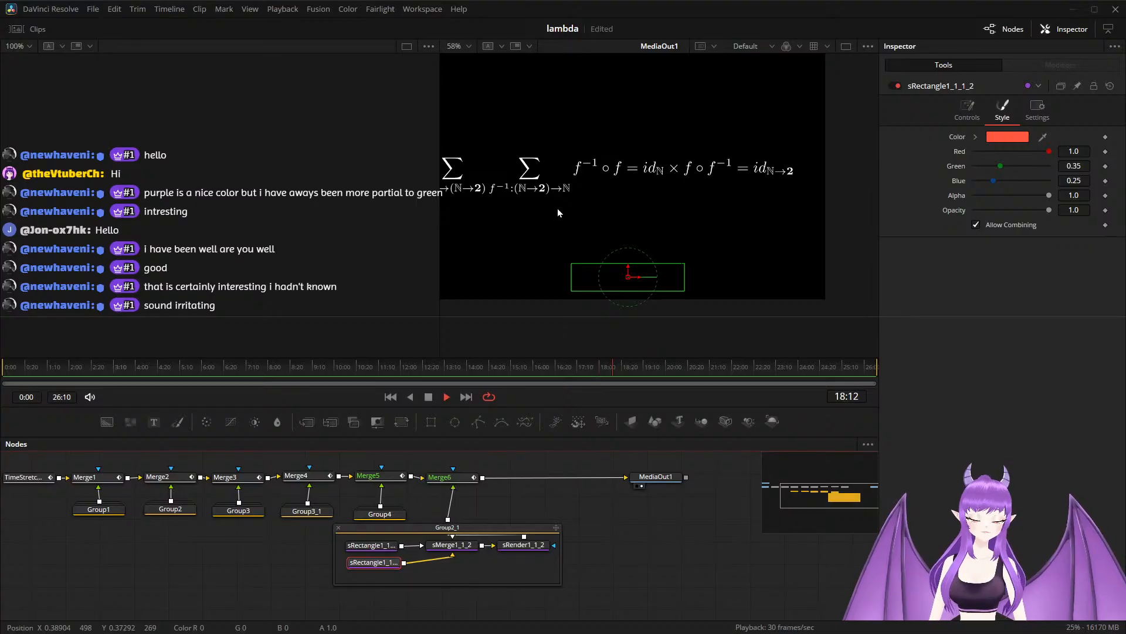
pyautogui.press('space')
pyautogui.scroll(-2, 611, 216)
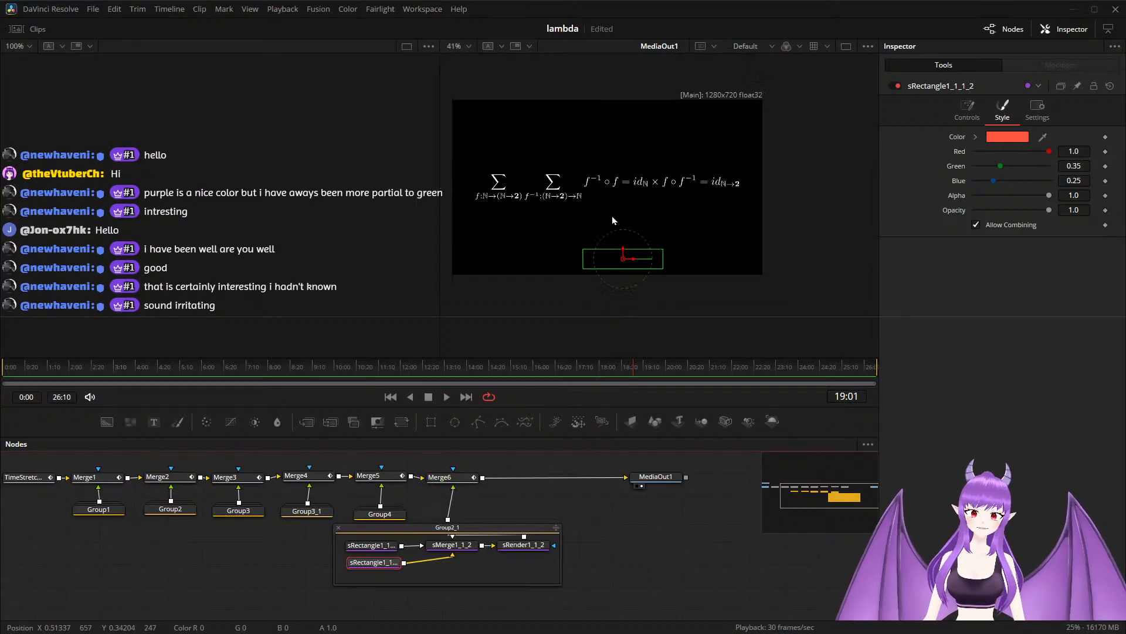
# Collapse Group2_1 and align it directly beneath Merge6 in the node graph.
pyautogui.click(343, 531)
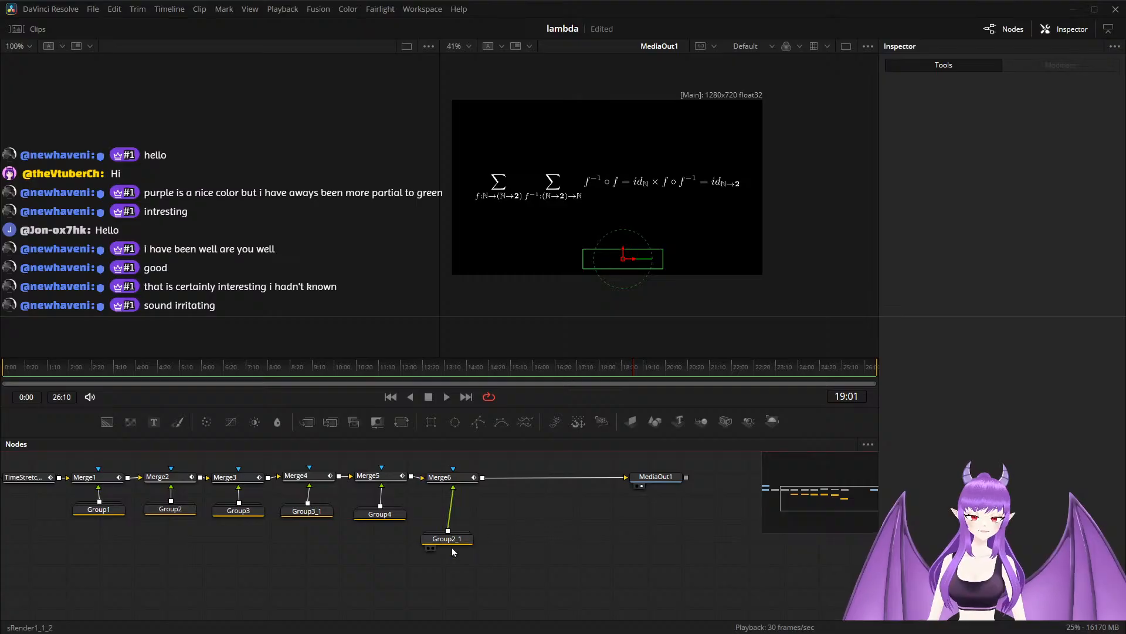
pyautogui.moveTo(458, 541); pyautogui.dragTo(459, 524)
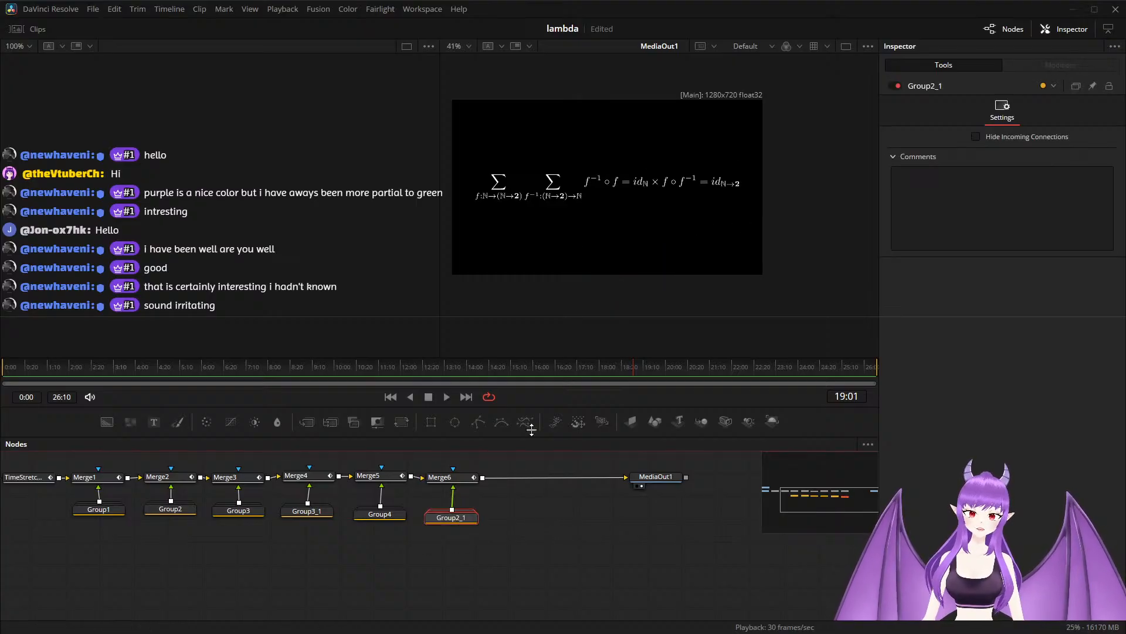
pyautogui.scroll(2, 515, 516)
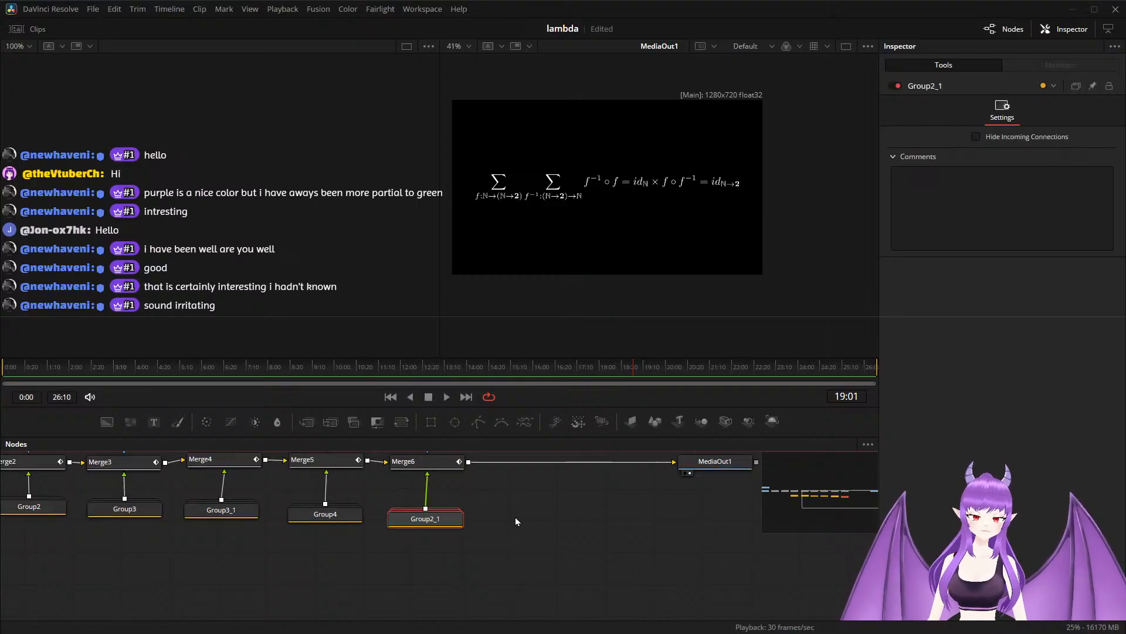
pyautogui.click(545, 502)
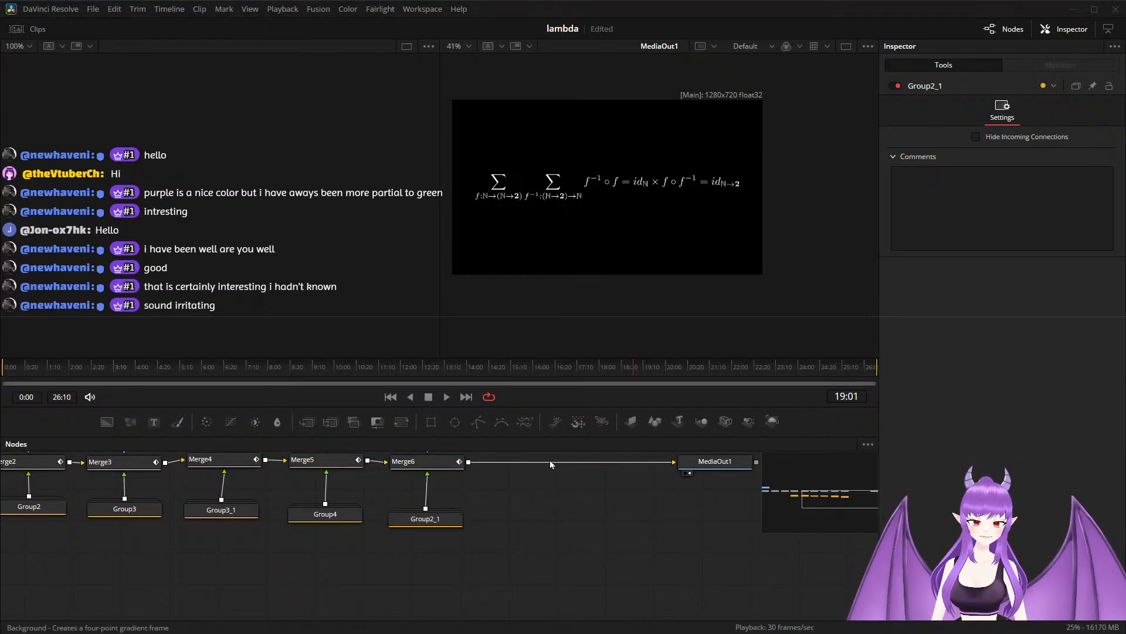
# Duplicate Group2_1, merge the copy into the chain between Merge6 and MediaOut1, and arrange the new merge beside Merge6 above the copied group.
pyautogui.click(439, 525)
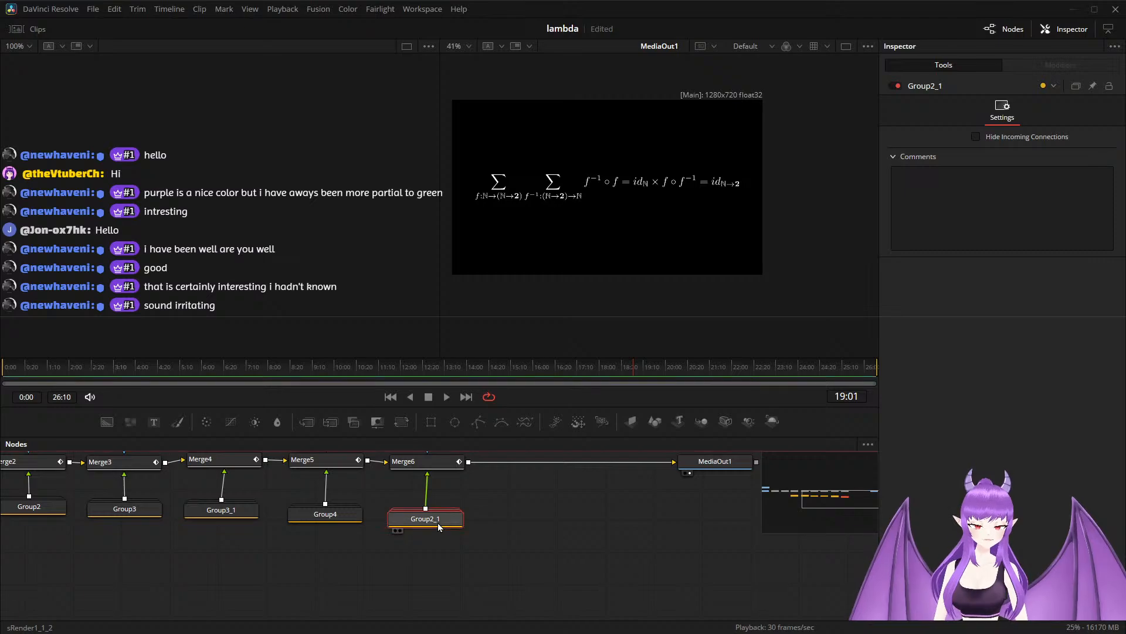
pyautogui.hotkey('ctrl', 'v')
pyautogui.moveTo(537, 519); pyautogui.dragTo(469, 462)
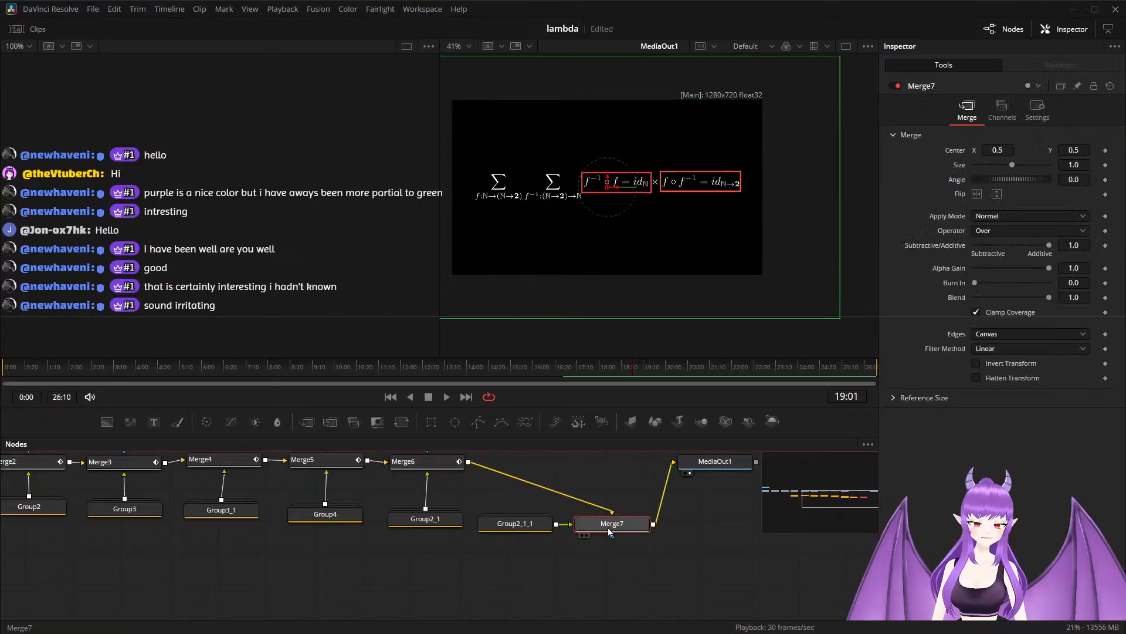
pyautogui.moveTo(609, 529); pyautogui.dragTo(527, 470)
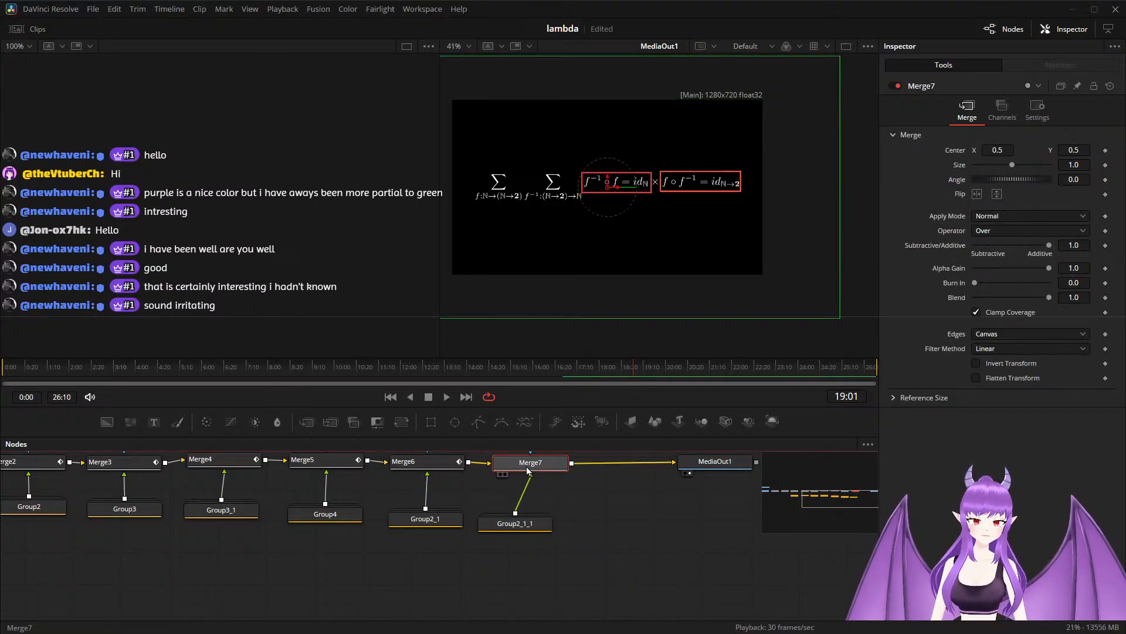
pyautogui.moveTo(508, 530); pyautogui.dragTo(524, 548)
# Expand Group2_1_1 and shrink its two rectangles around the two ∘ symbols, about 0.022 by 0.026 and 0.024 by 0.025.
pyautogui.doubleClick(525, 529)
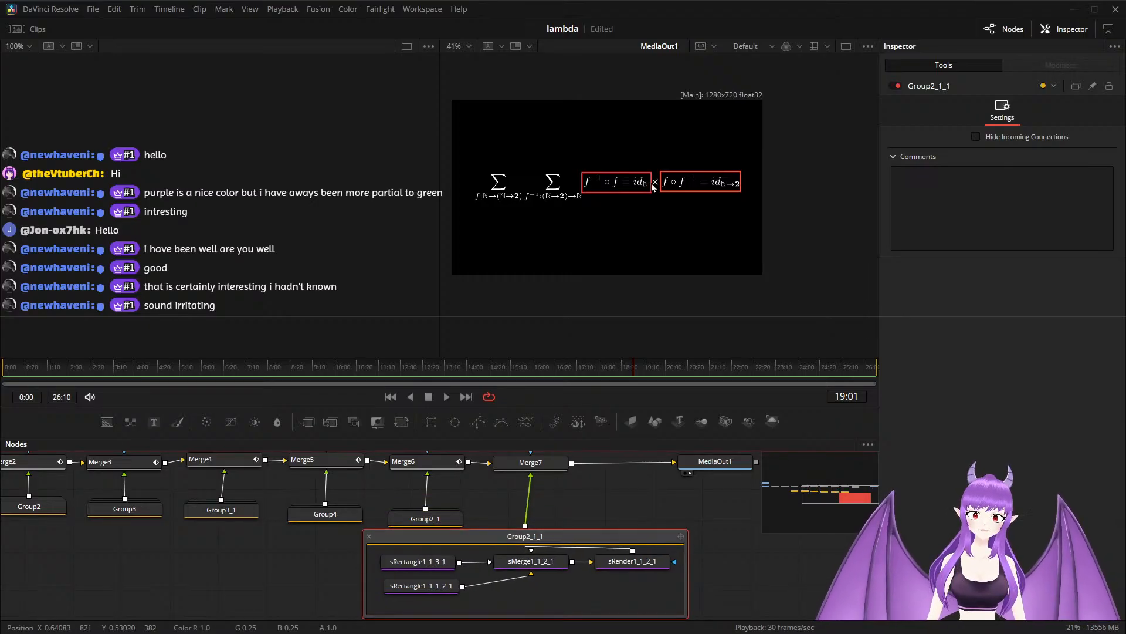
pyautogui.click(422, 563)
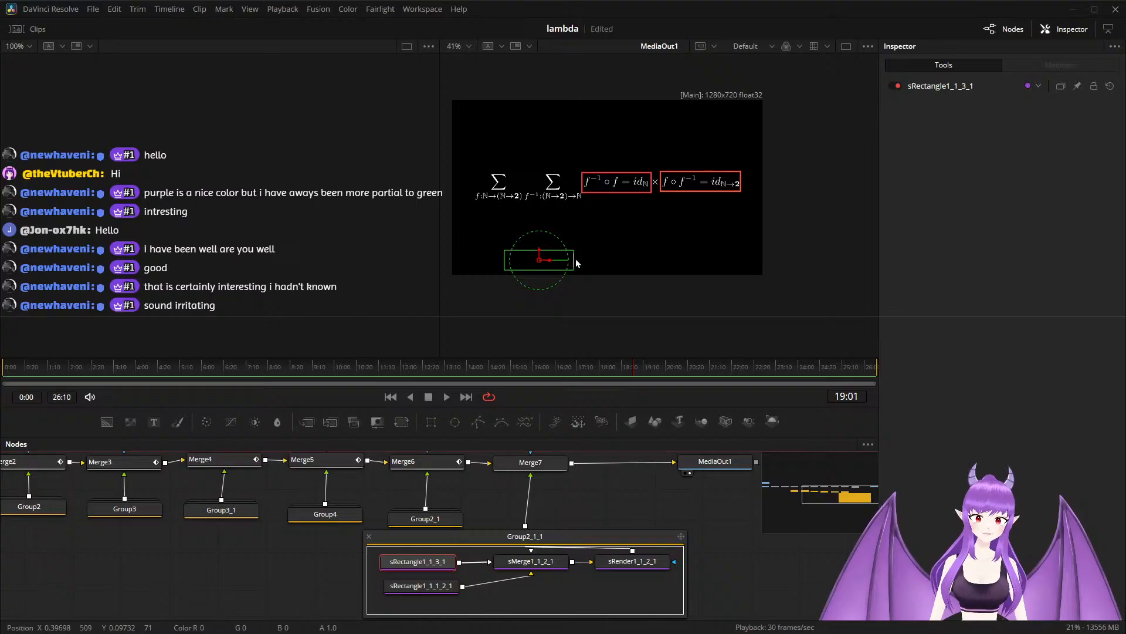
pyautogui.moveTo(575, 263); pyautogui.dragTo(531, 266)
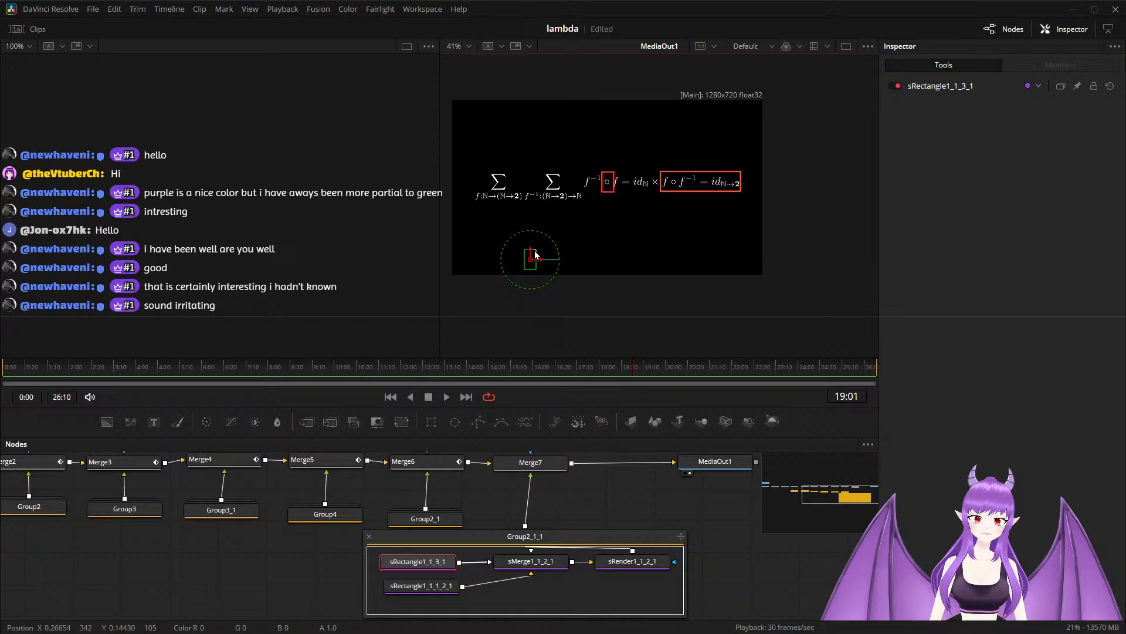
pyautogui.scroll(2, 535, 252)
pyautogui.moveTo(534, 253); pyautogui.dragTo(531, 274)
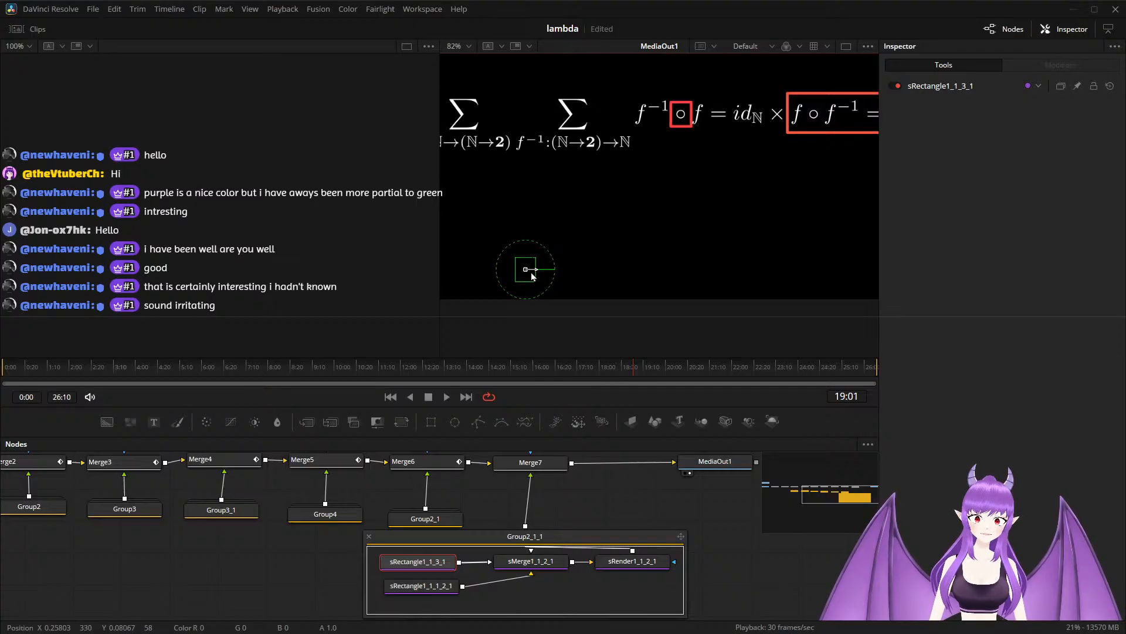
pyautogui.scroll(-2, 702, 209)
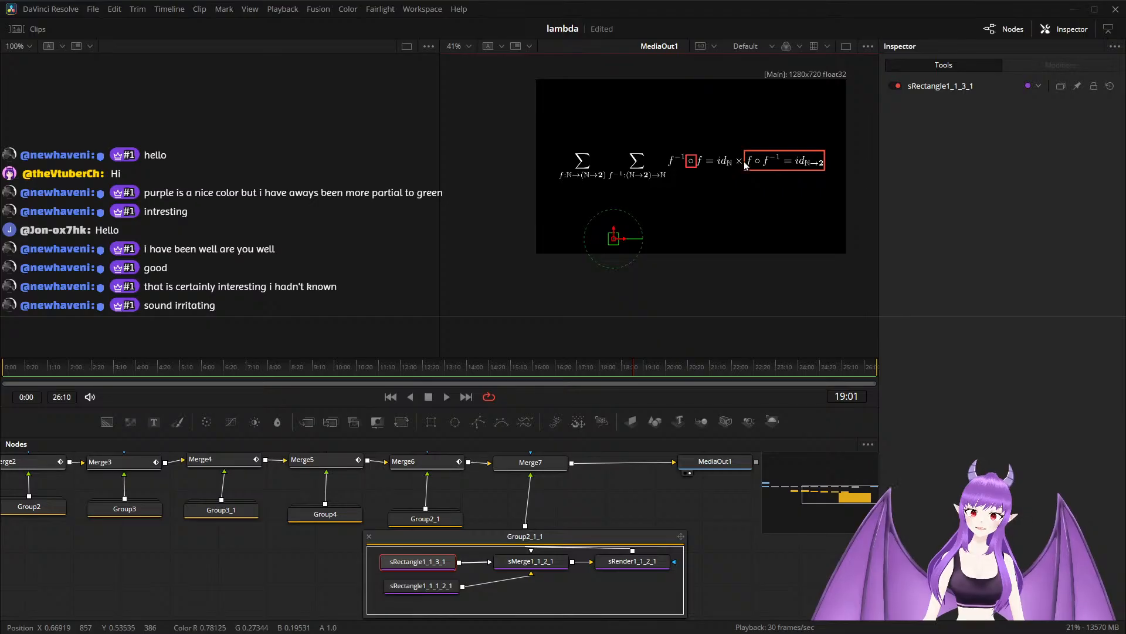
pyautogui.click(427, 585)
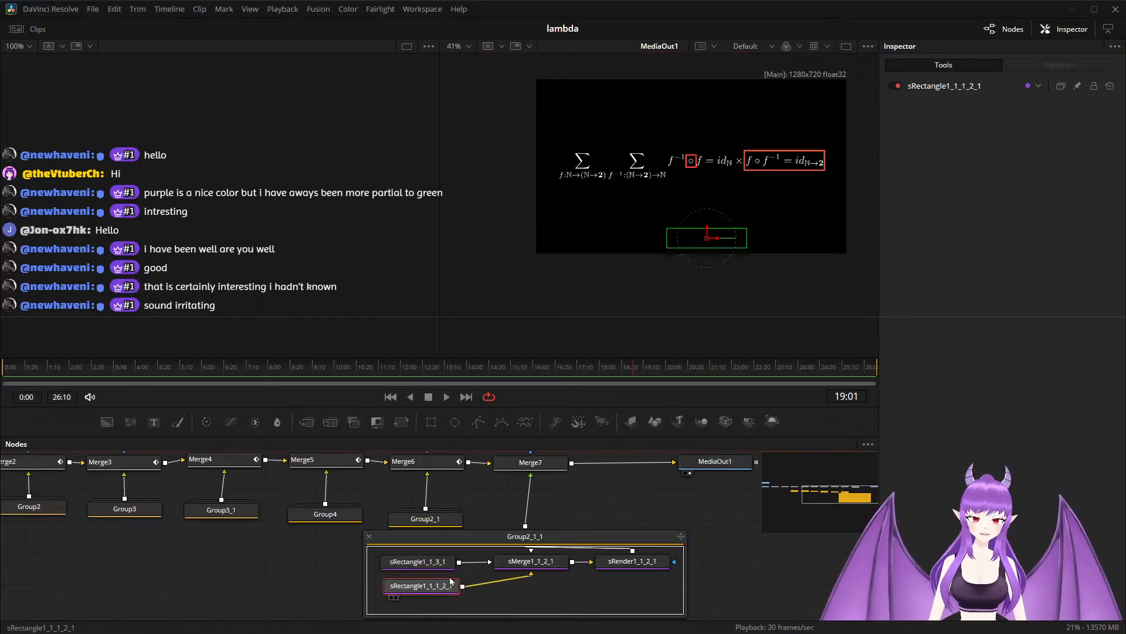
pyautogui.moveTo(747, 237); pyautogui.dragTo(680, 243)
# Recolor sRectangle1_1_3_1, around the first ∘ symbol, to green with Red 0.25 and Green 1.0.
pyautogui.click(444, 565)
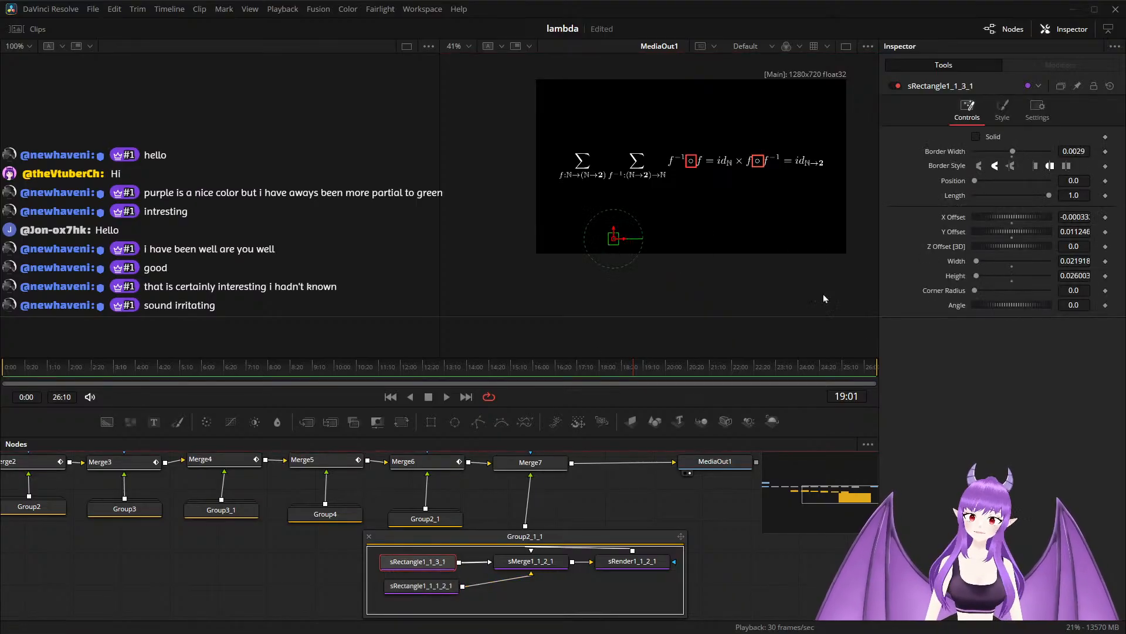
pyautogui.click(1003, 117)
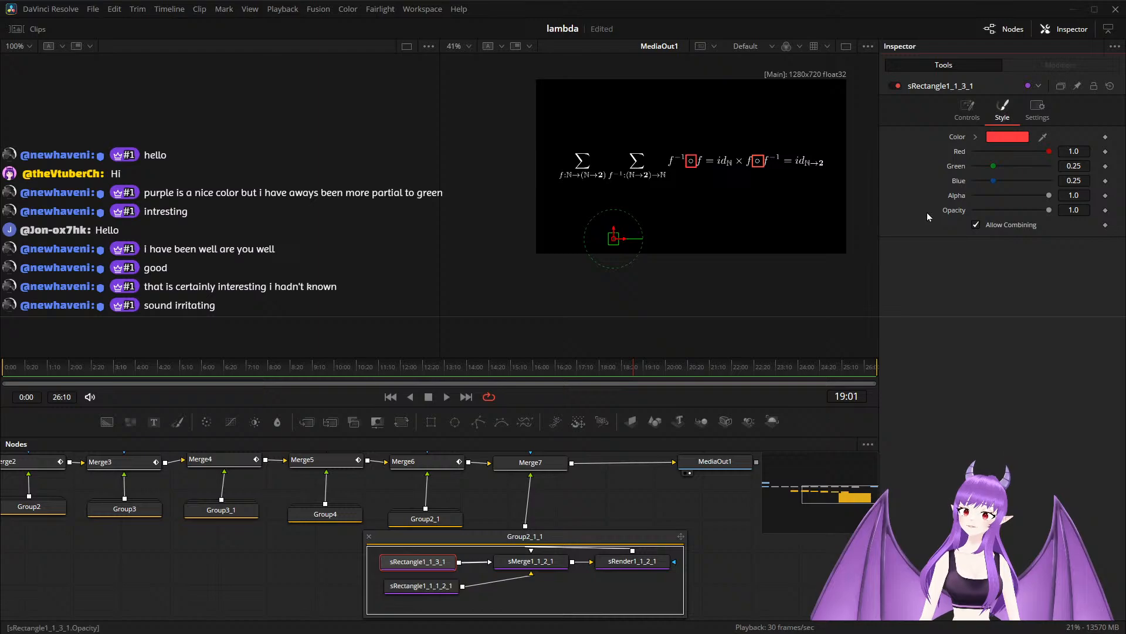
pyautogui.click(1081, 151)
pyautogui.press('BackSpace')
pyautogui.press('BackSpace')
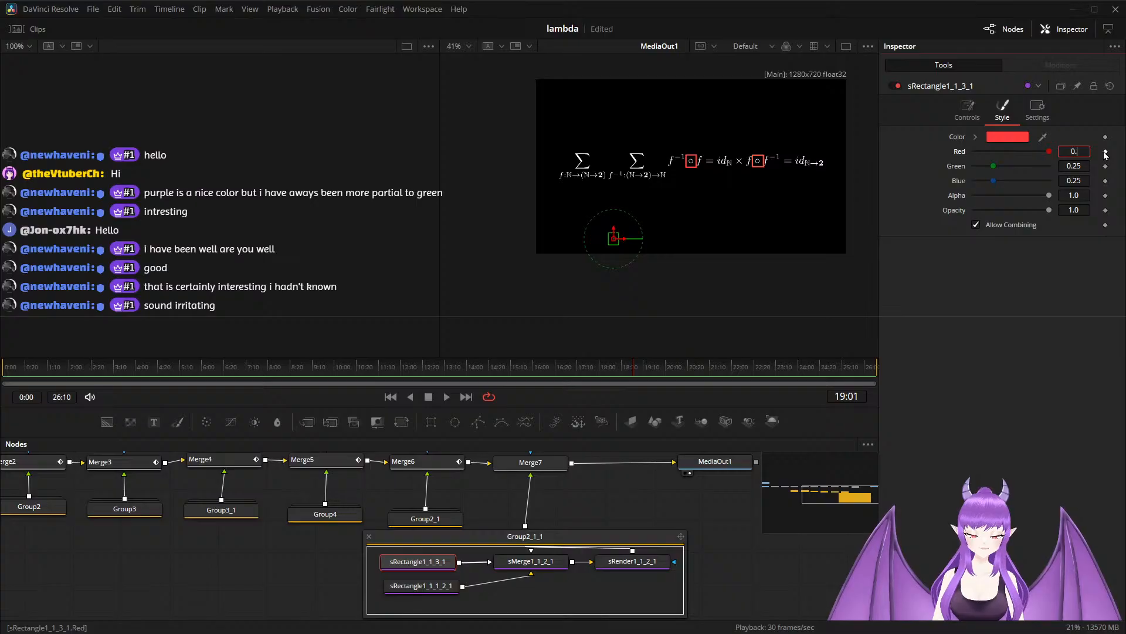
pyautogui.write('0.25')
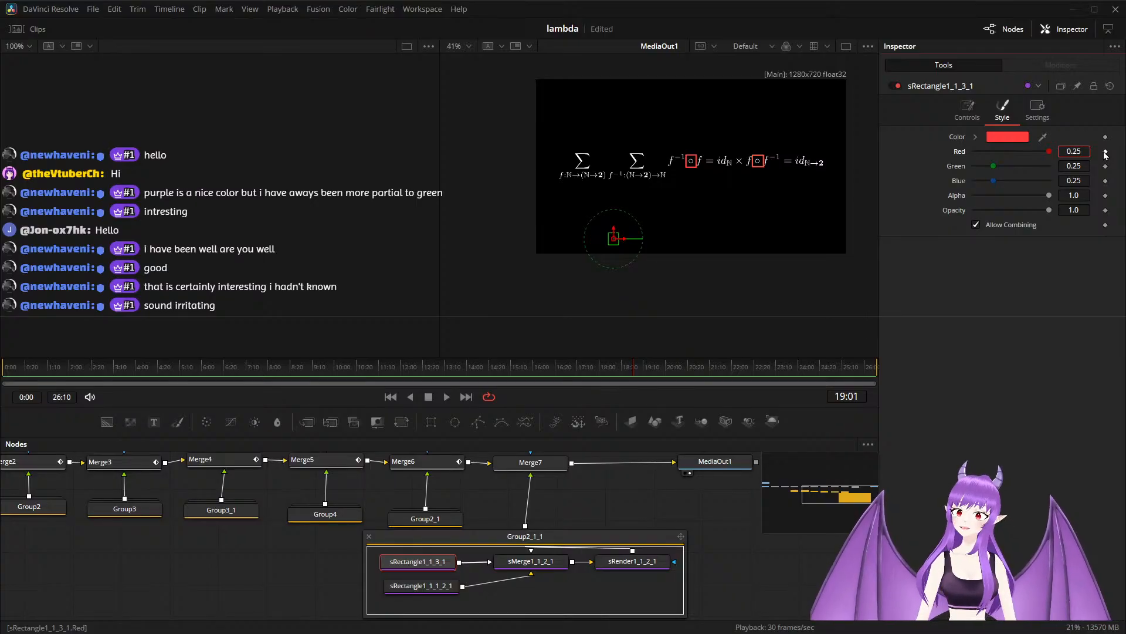
pyautogui.press('Tab')
pyautogui.press('BackSpace')
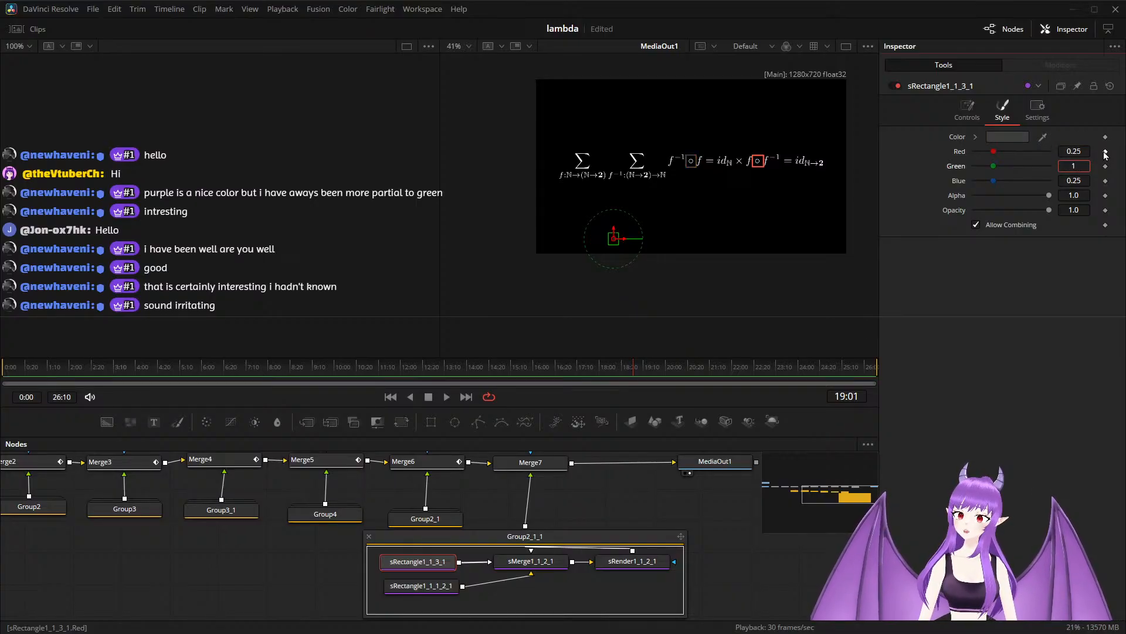
pyautogui.press('Tab')
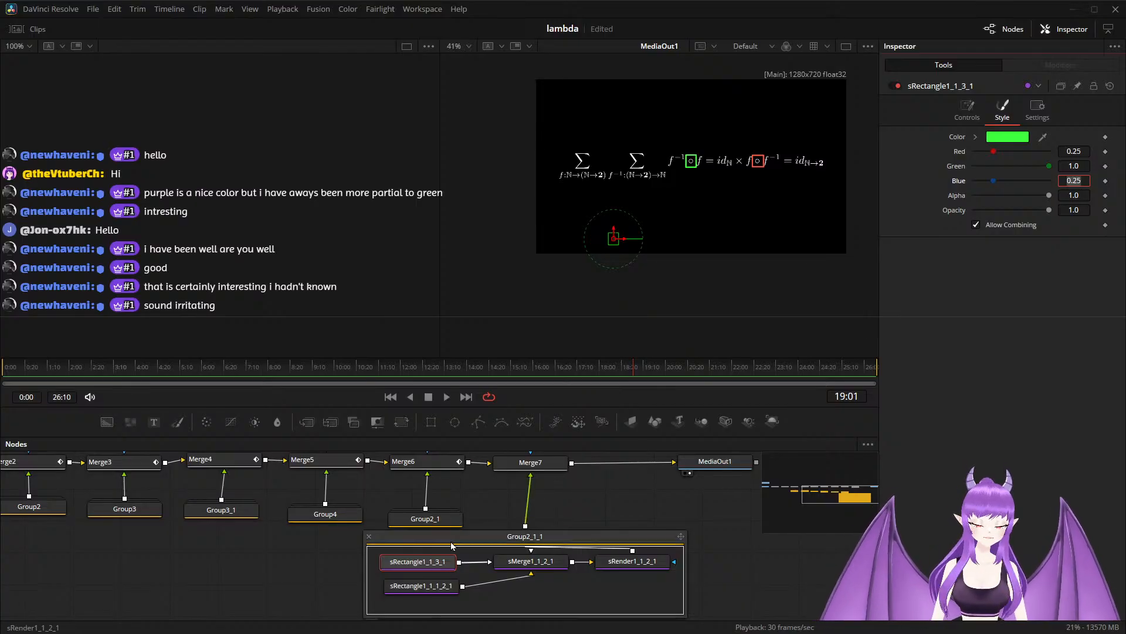
# Recolor sRectangle1_1_1_2_1, around the second ∘ symbol, to matching green with Red 0.25 and Green 1.0.
pyautogui.click(424, 593)
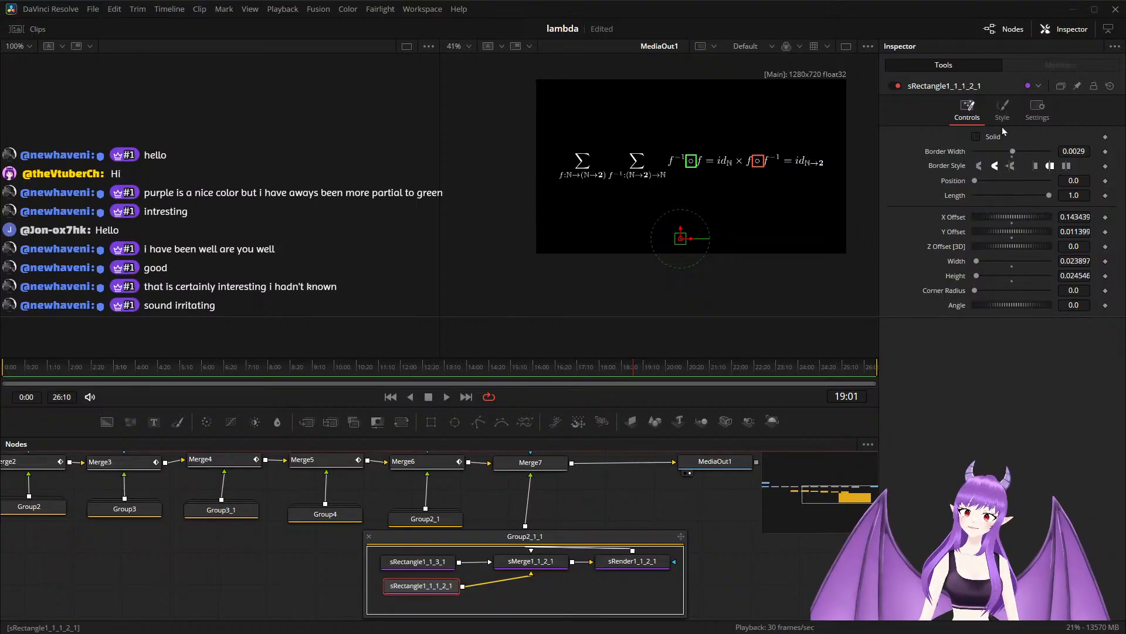
pyautogui.click(1003, 109)
pyautogui.click(1089, 151)
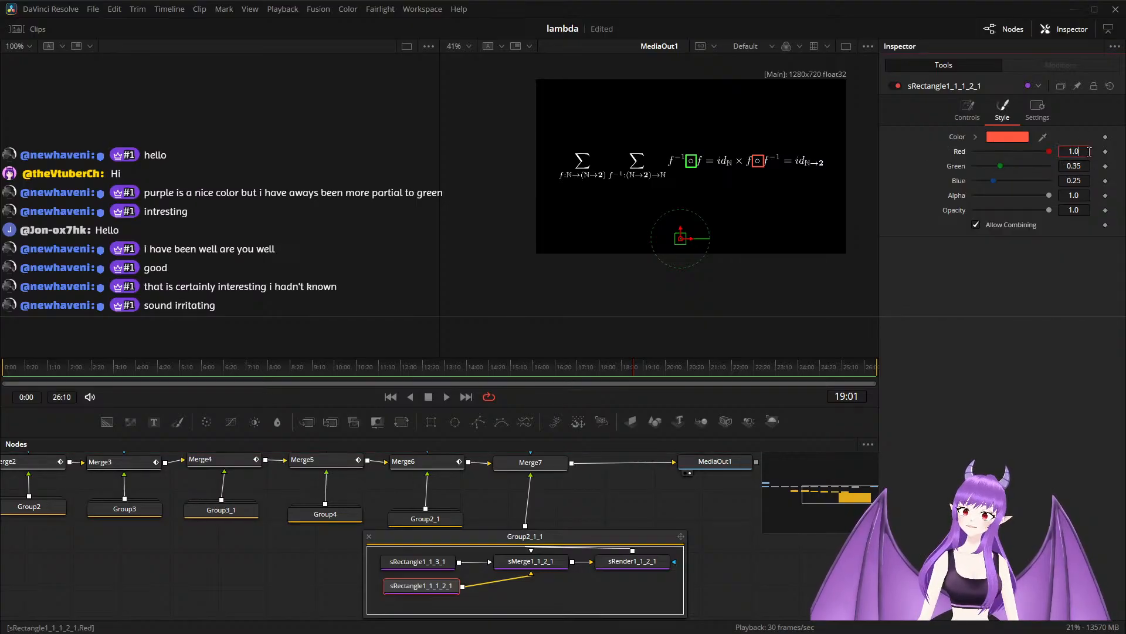
pyautogui.press('BackSpace')
pyautogui.press('BackSpace')
pyautogui.press('BackSpace')
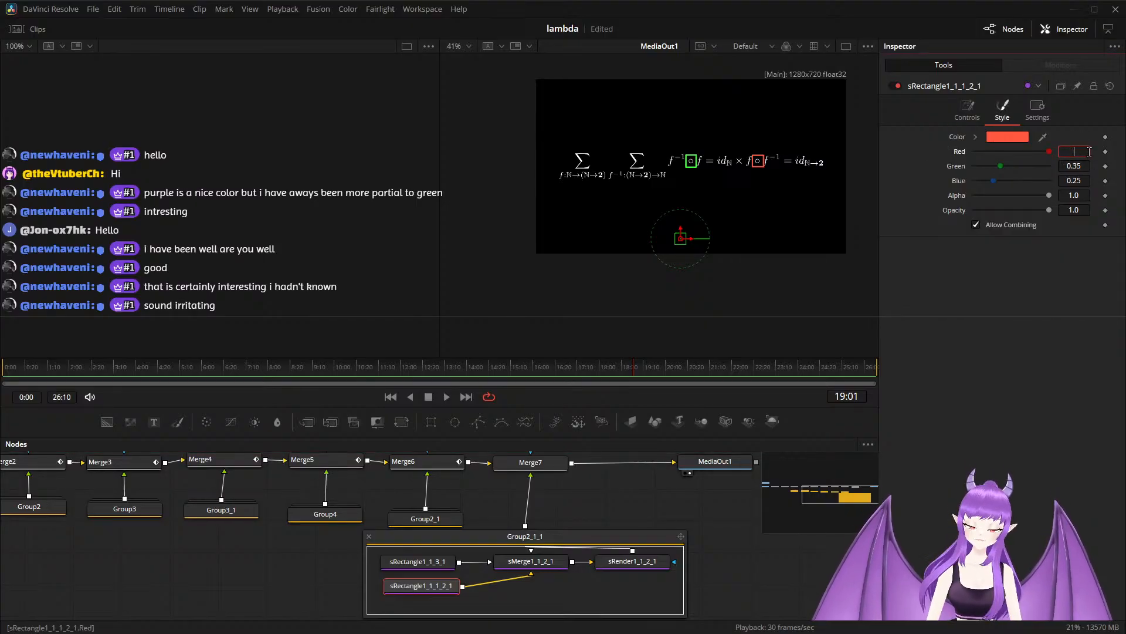
pyautogui.write('0.25')
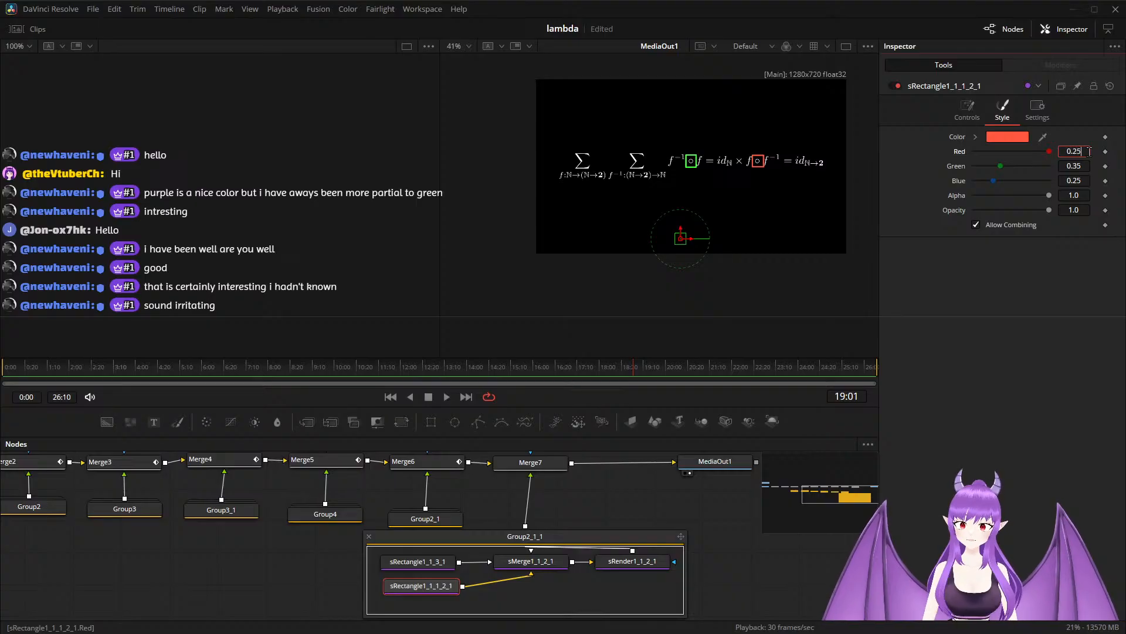
pyautogui.press('Tab')
pyautogui.write('1')
pyautogui.press('Tab')
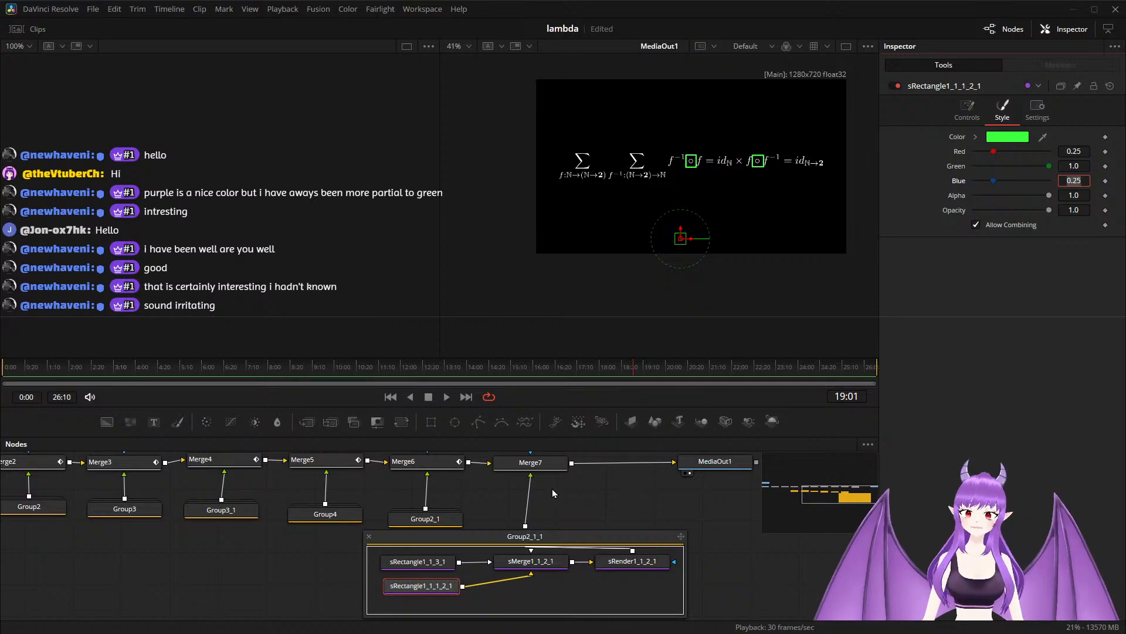
# Keyframe Merge7's Blend at 1.0 at 19:01 and at 0.0 at 18:00 for the fade-in.
pyautogui.click(545, 464)
pyautogui.scroll(1, 551, 488)
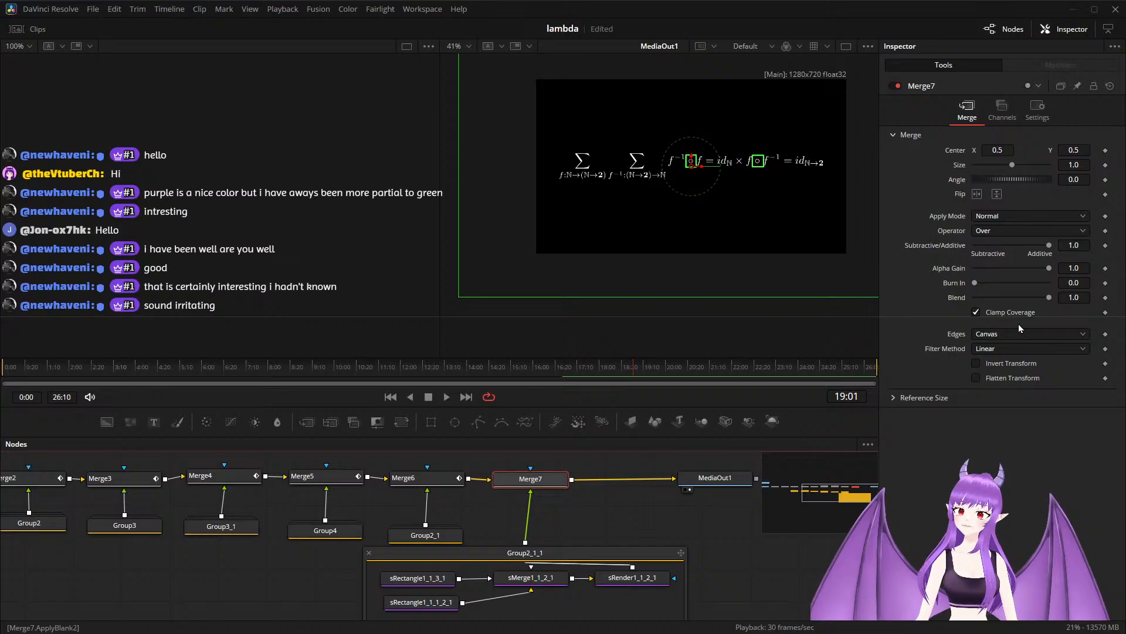
pyautogui.click(1105, 298)
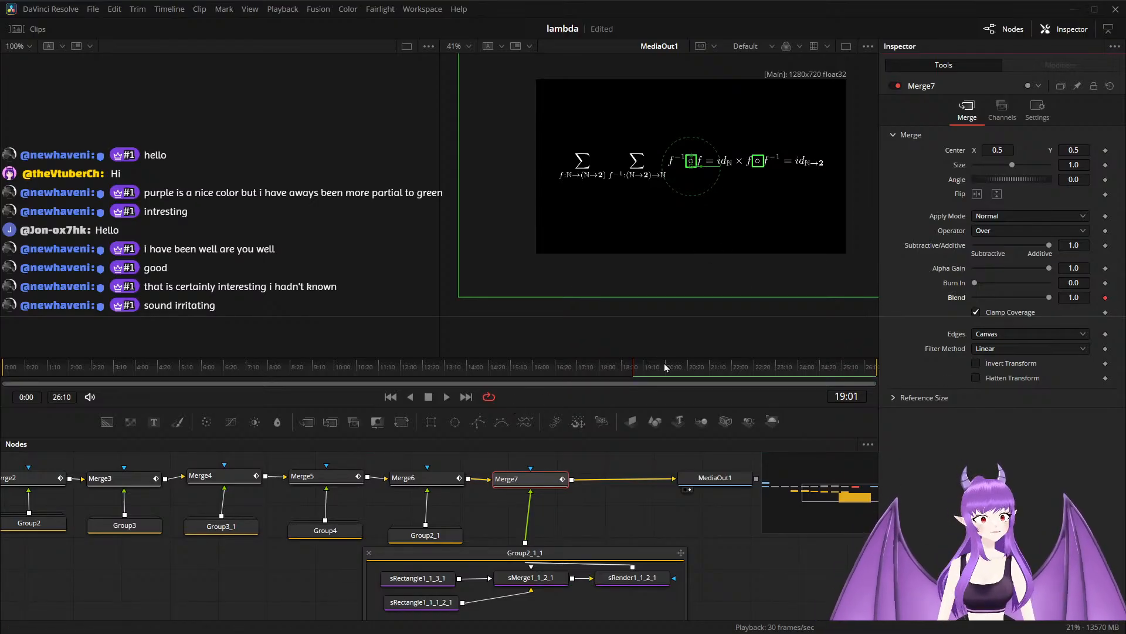
pyautogui.moveTo(633, 371); pyautogui.dragTo(625, 373)
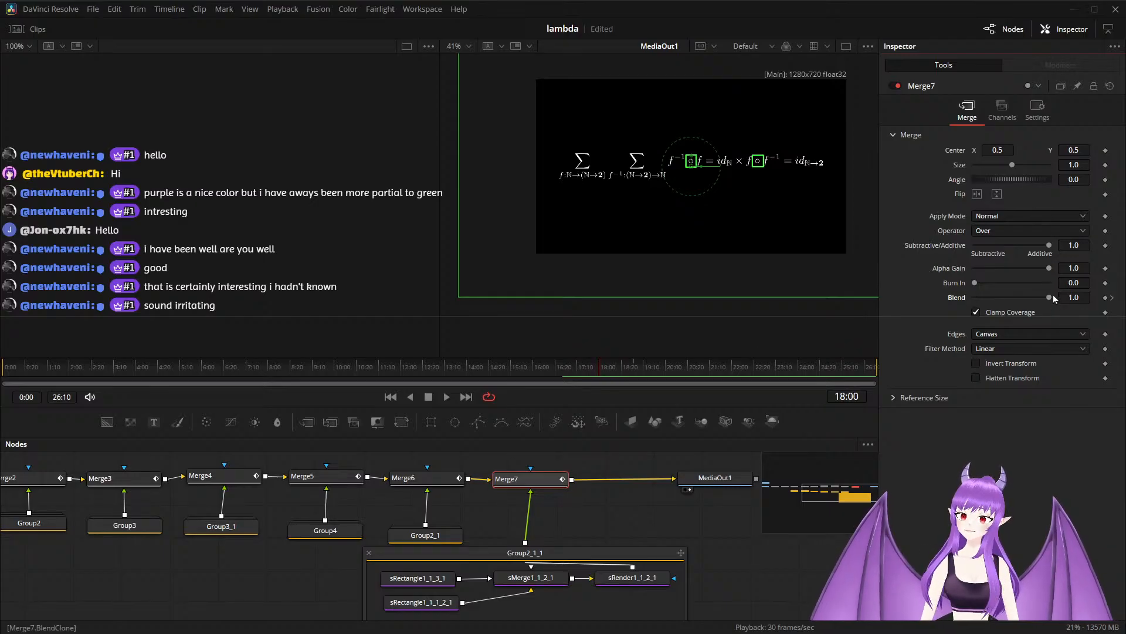
pyautogui.moveTo(1048, 298); pyautogui.dragTo(965, 301)
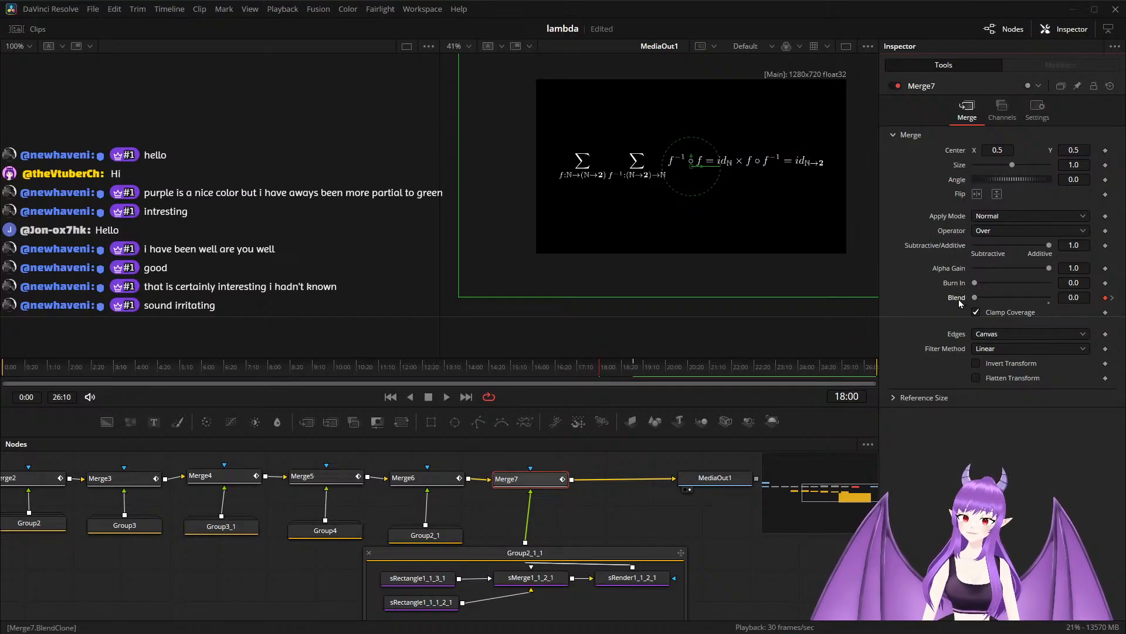
# Keyframe Merge7's Blend to 0.0 at 19:29 for the fade-out.
pyautogui.moveTo(602, 372); pyautogui.dragTo(665, 372)
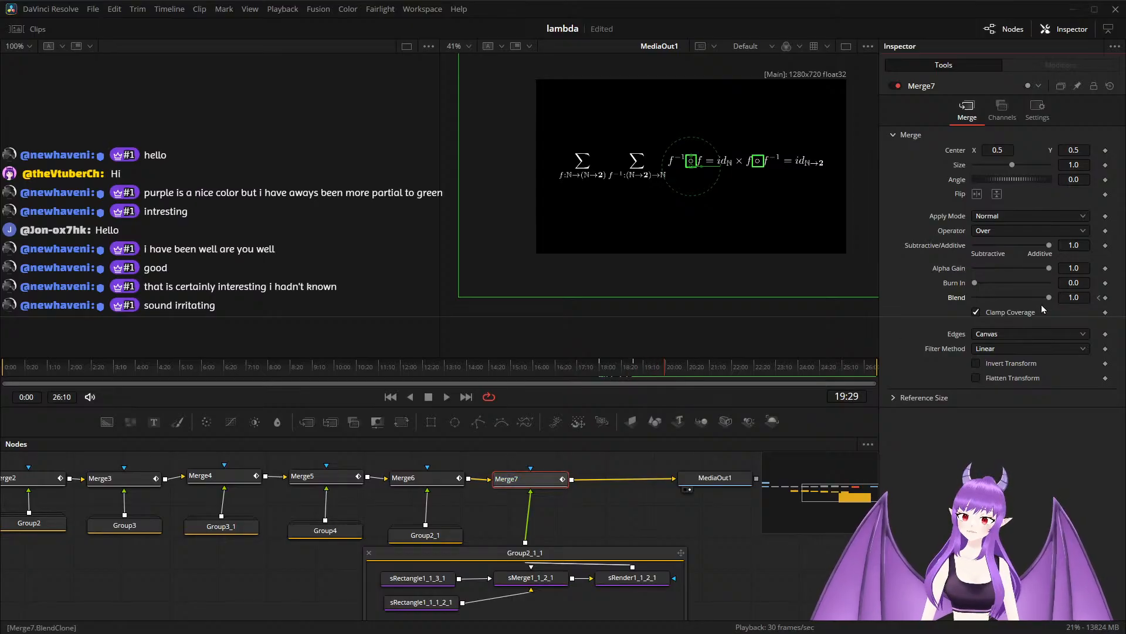
pyautogui.moveTo(1049, 298); pyautogui.dragTo(976, 303)
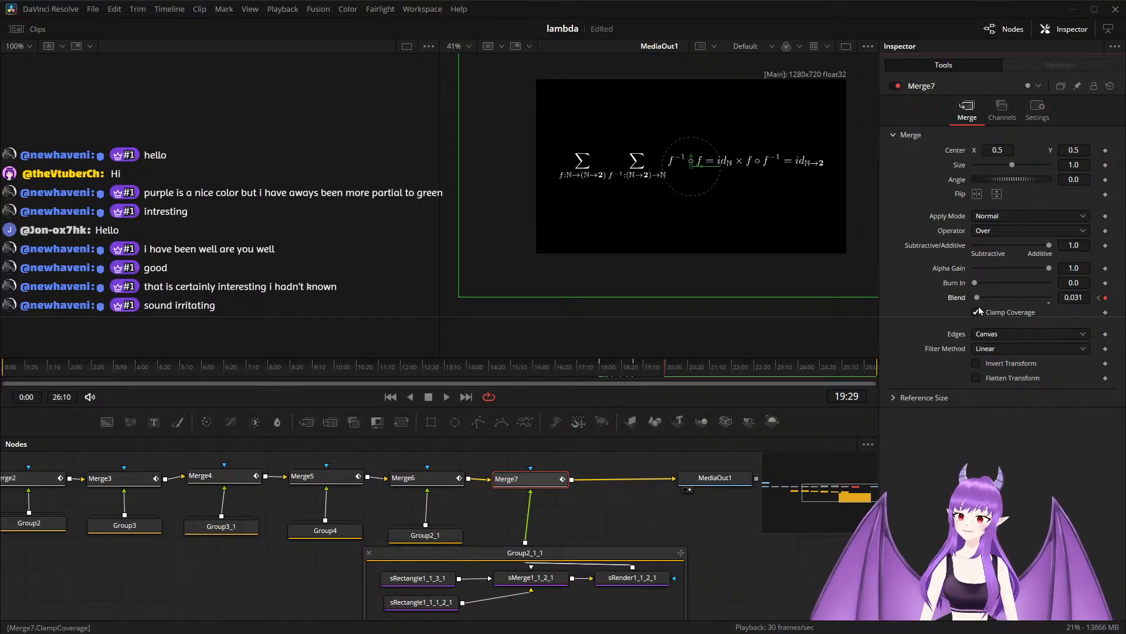
pyautogui.moveTo(977, 297); pyautogui.dragTo(971, 298)
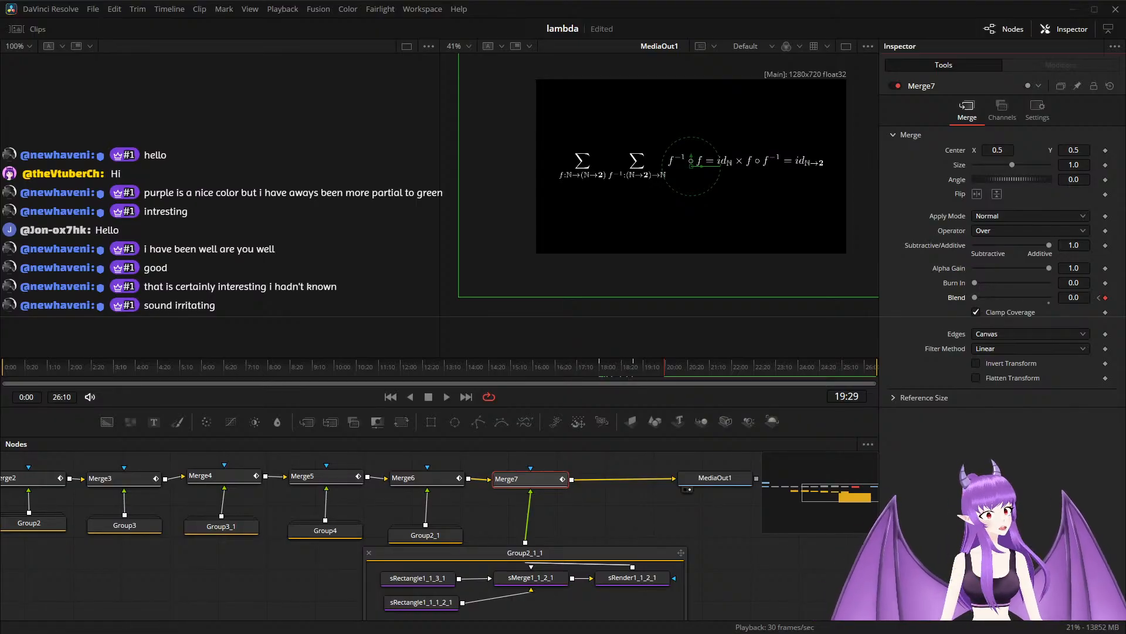
# Play the composition from 7:18 to review the rectangle highlights fading in and out.
pyautogui.moveTo(664, 367); pyautogui.dragTo(254, 367)
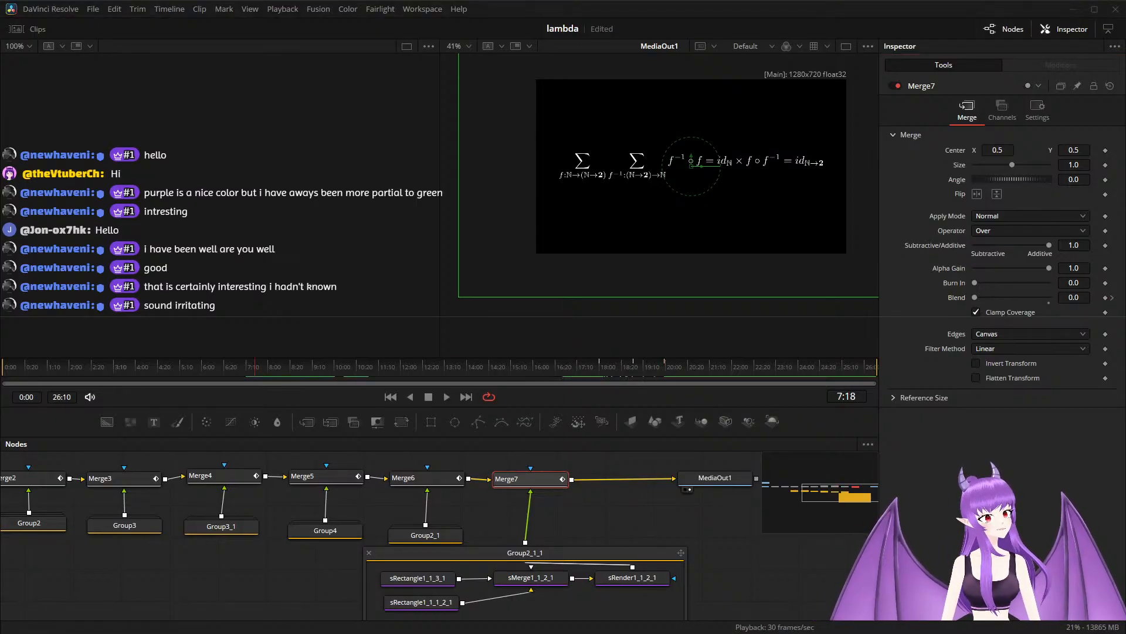
pyautogui.press('space')
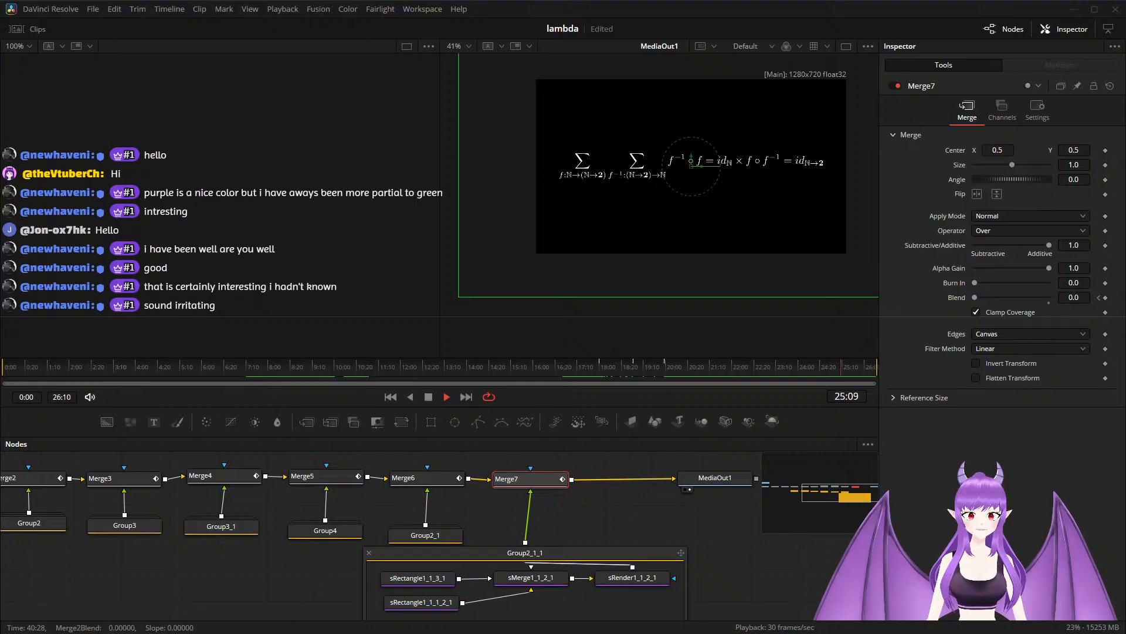
pyautogui.press('space')
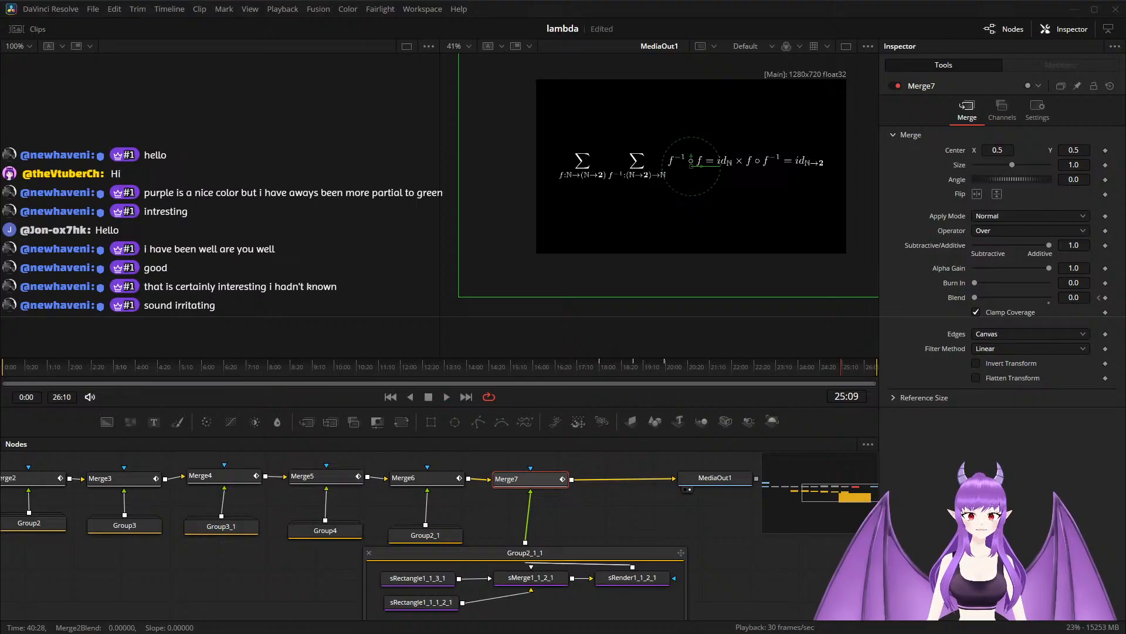
# Collapse Group2_1_1, align it beneath Merge7, and shift MediaOut1 away from Merge7 to make room for another merge.
pyautogui.click(369, 552)
pyautogui.moveTo(533, 581); pyautogui.dragTo(535, 547)
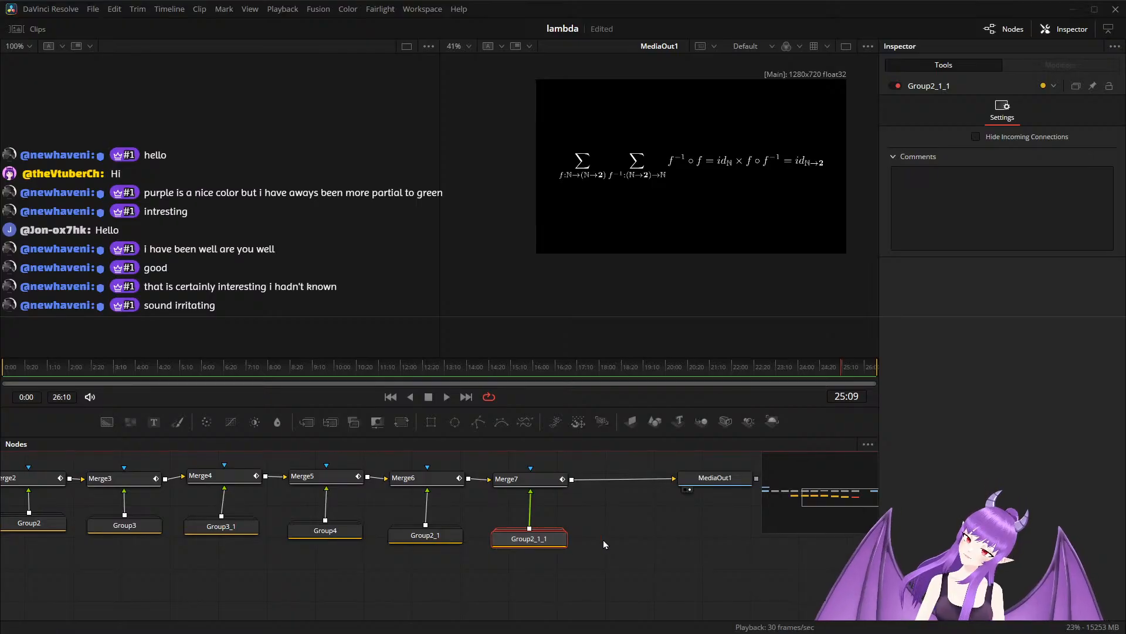
pyautogui.scroll(-2, 603, 540)
pyautogui.moveTo(642, 542); pyautogui.dragTo(627, 541)
pyautogui.moveTo(557, 504); pyautogui.dragTo(677, 506)
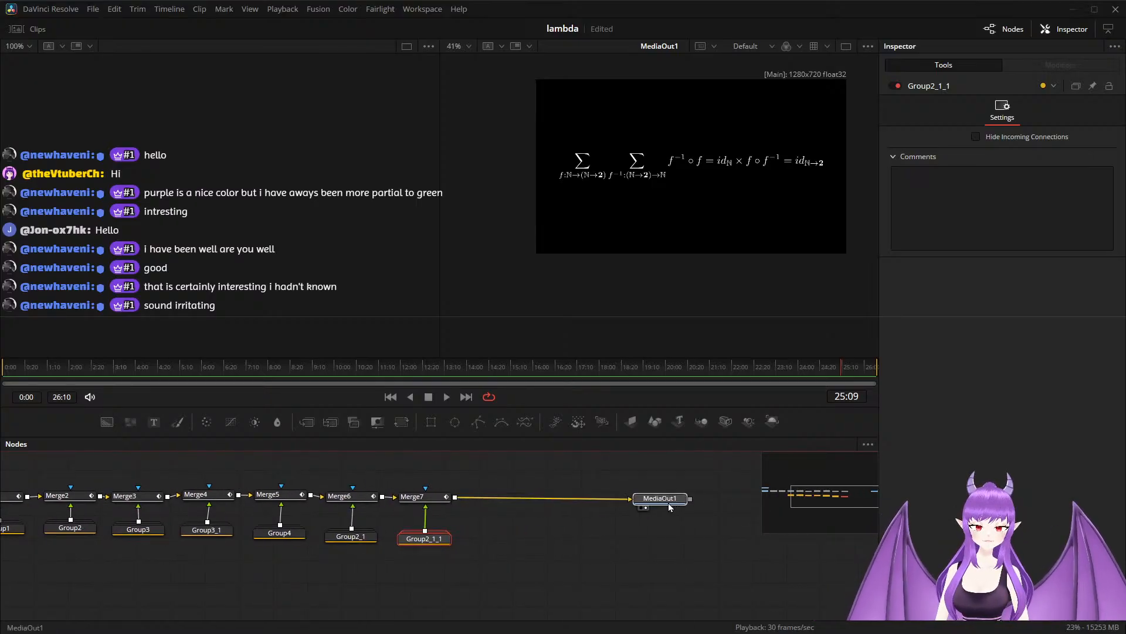
# Duplicate Group2_1_1, merge the copy over Merge7's output, and line the new merge up in the chain above it.
pyautogui.click(434, 541)
pyautogui.hotkey('ctrl', 'c')
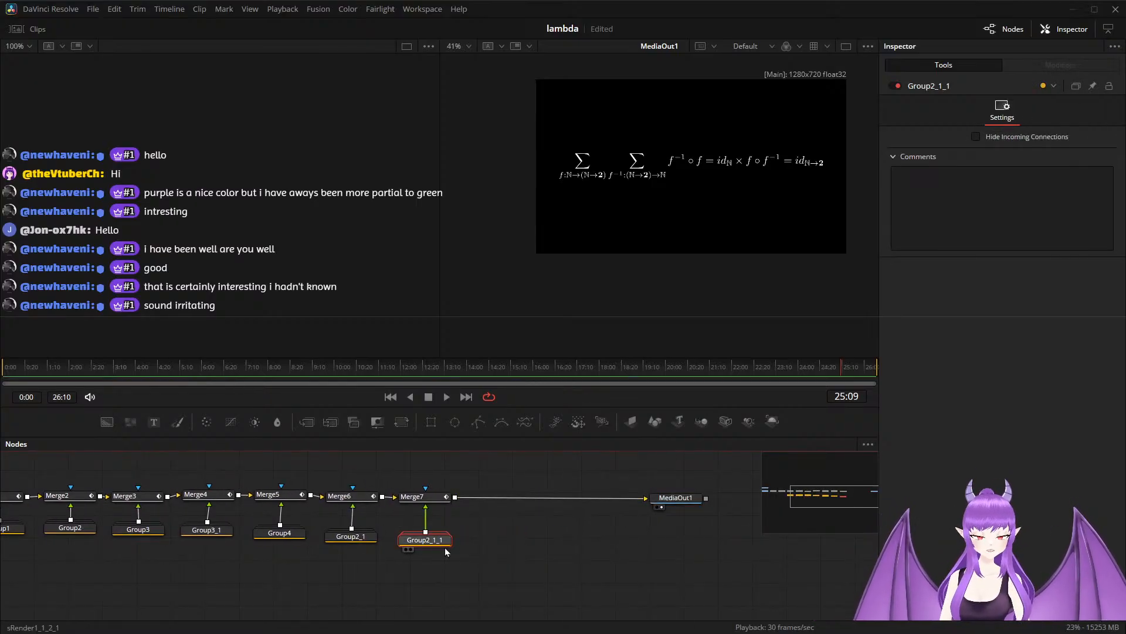
pyautogui.hotkey('ctrl', 'v')
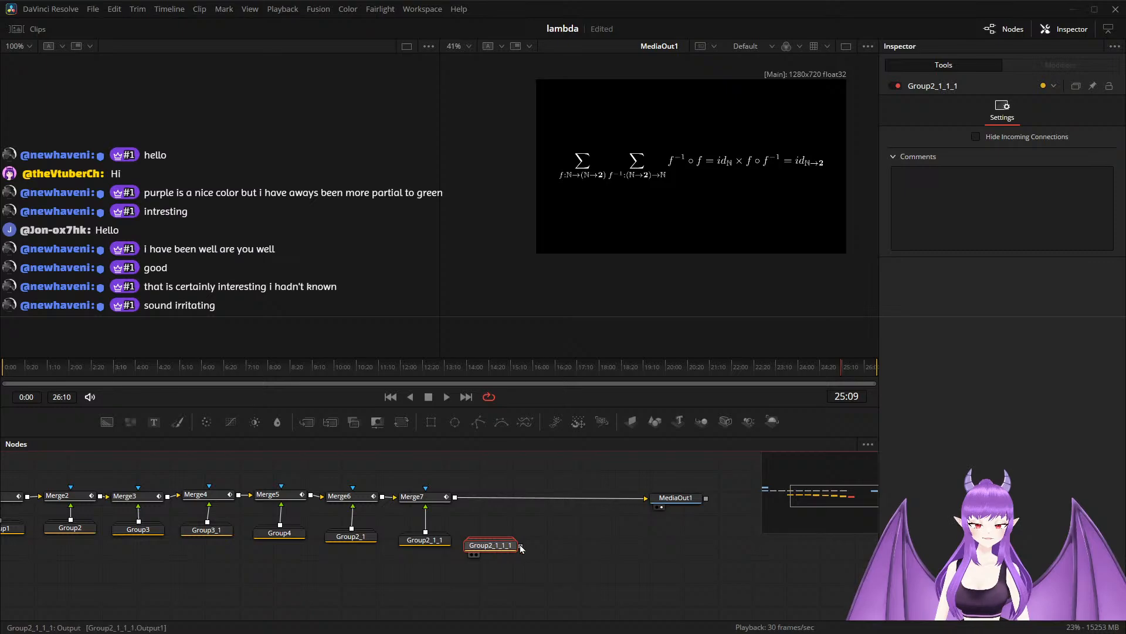
pyautogui.moveTo(521, 545); pyautogui.dragTo(455, 500)
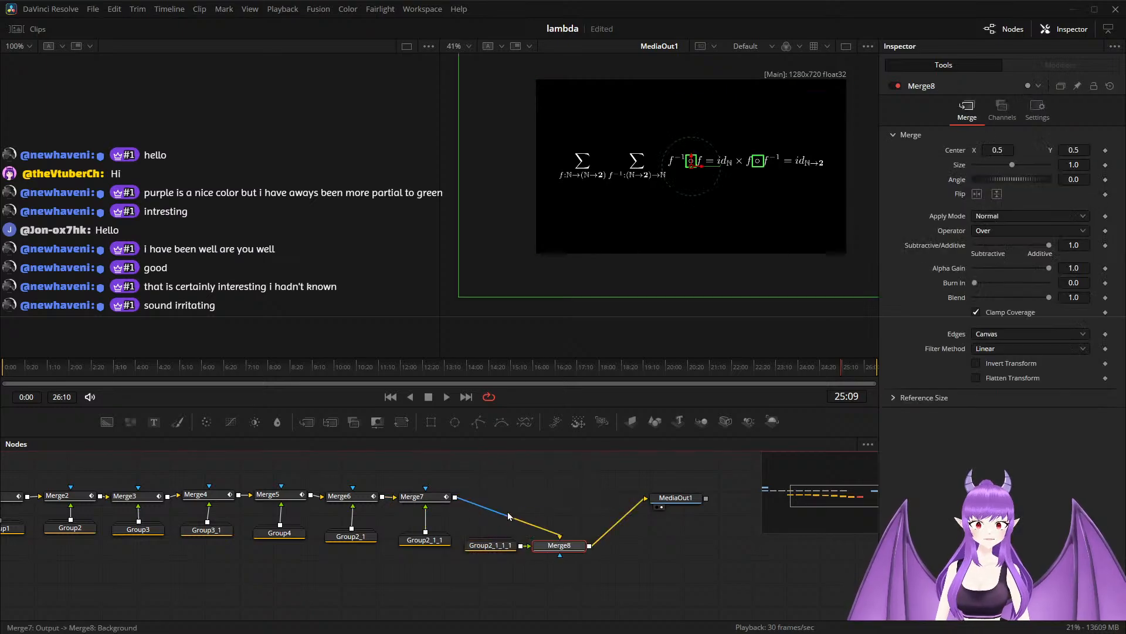
pyautogui.moveTo(567, 543); pyautogui.dragTo(509, 507)
# In Group2_1_1_1, fit sRectangle1_1_3_1_1 around id_ℕ at about 0.039 wide and 0.030 high, and save the project.
pyautogui.doubleClick(500, 551)
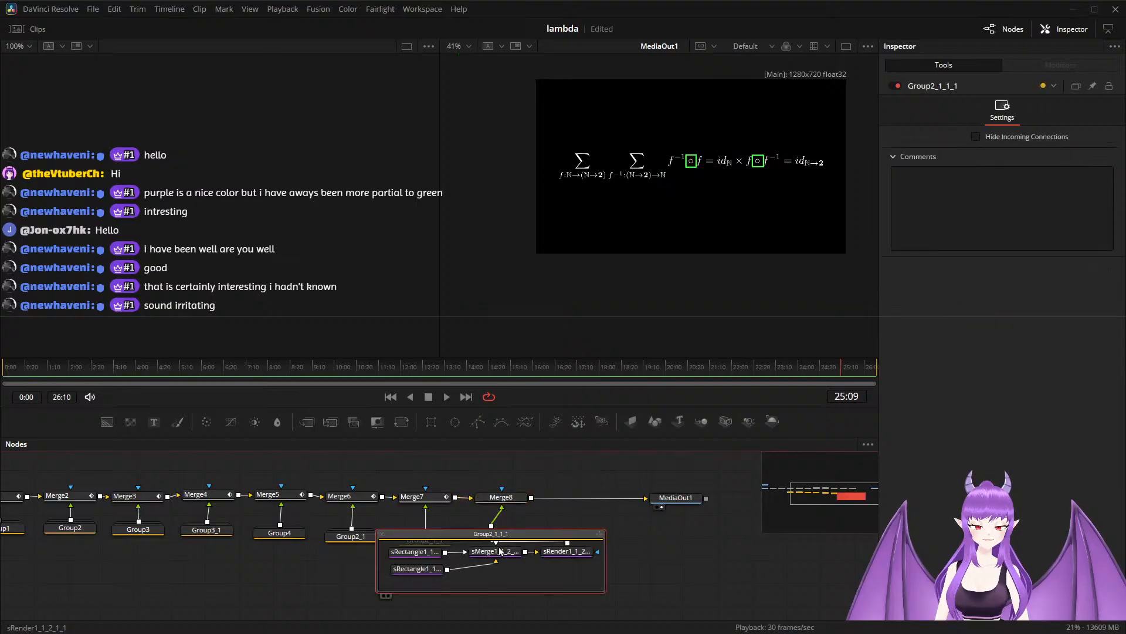
pyautogui.click(415, 551)
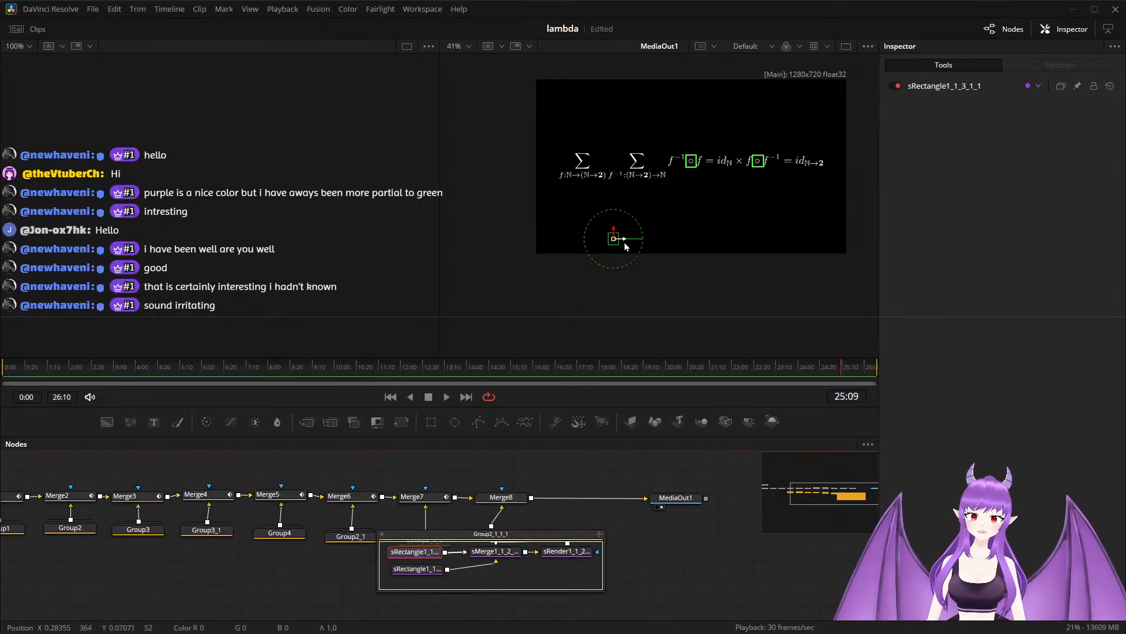
pyautogui.scroll(2, 663, 220)
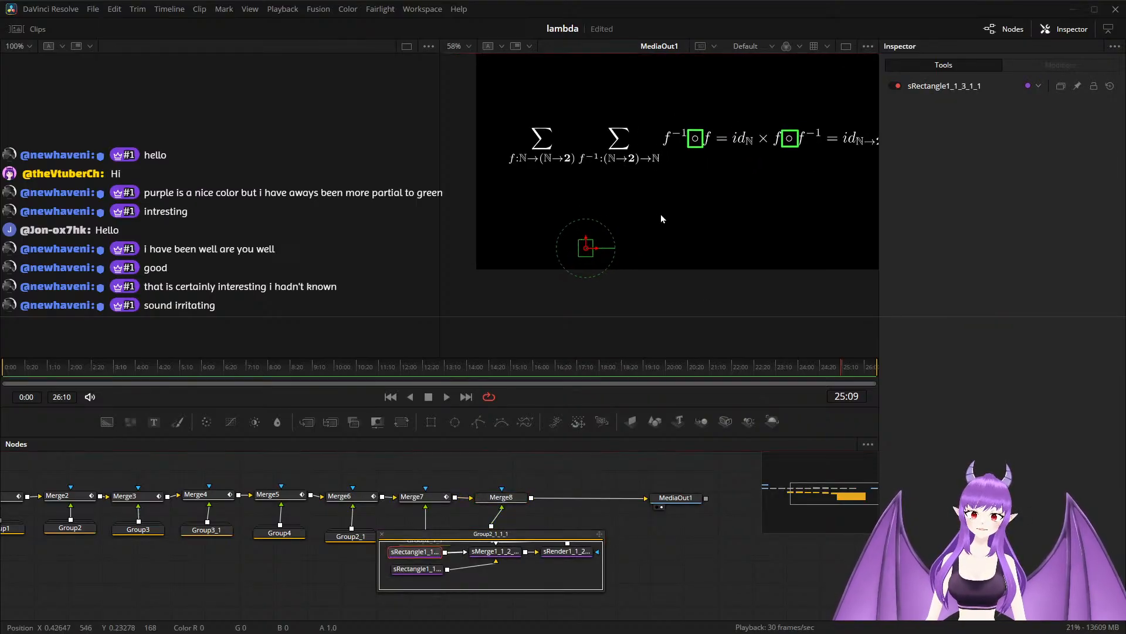
pyautogui.moveTo(582, 252); pyautogui.dragTo(629, 250)
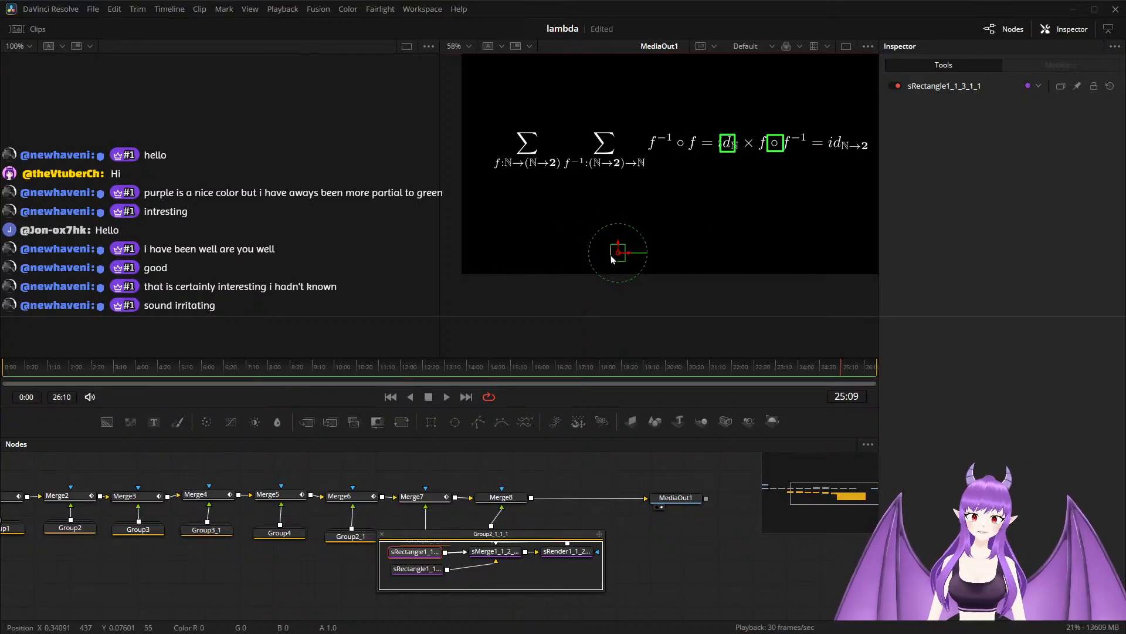
pyautogui.moveTo(610, 254)
pyautogui.mouseDown()
pyautogui.moveTo(626, 243)
pyautogui.moveTo(631, 258)
pyautogui.mouseUp()
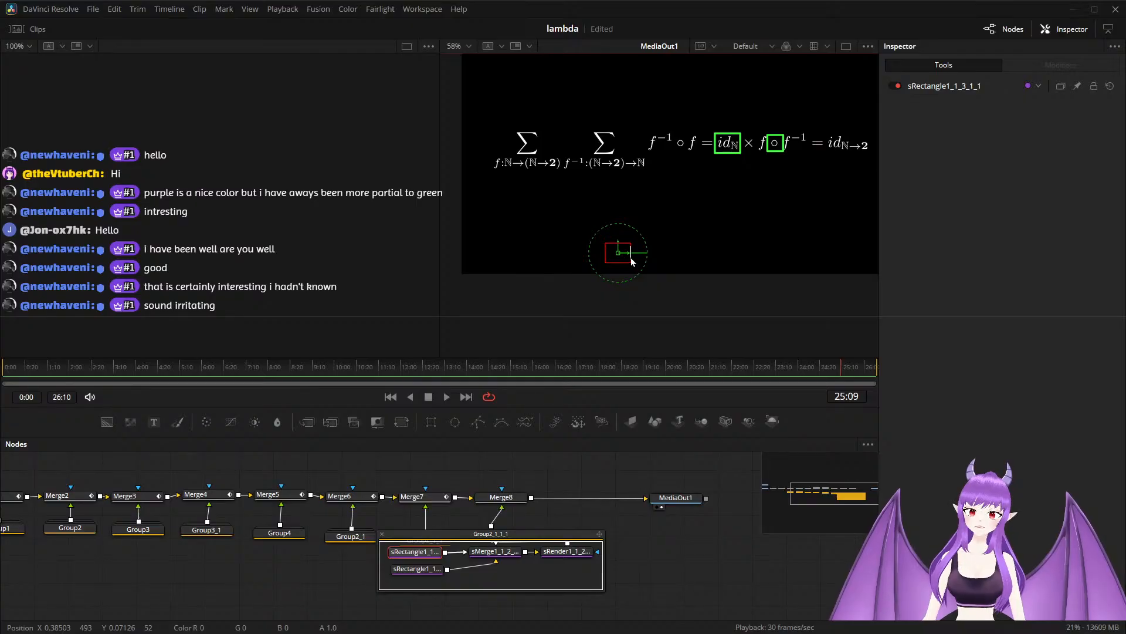
pyautogui.hotkey('ctrl', 's')
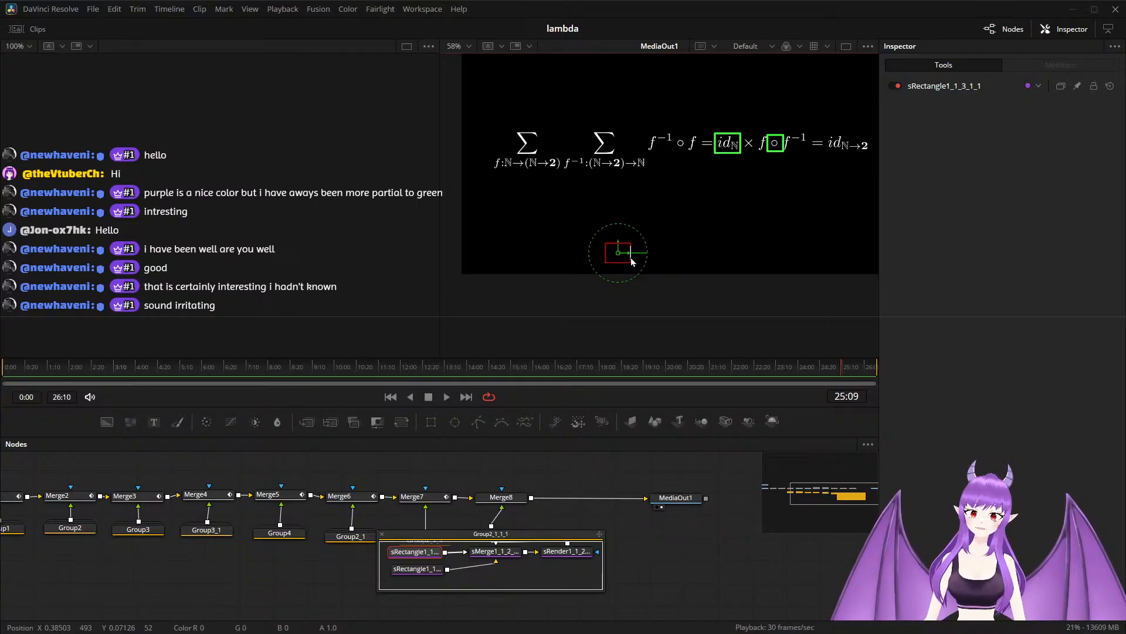
# Move sRectangle1_1_1_2_1_1 from the second ∘ onto id_ℕ→2 and resize it to about 0.068 wide and 0.032 high.
pyautogui.click(419, 570)
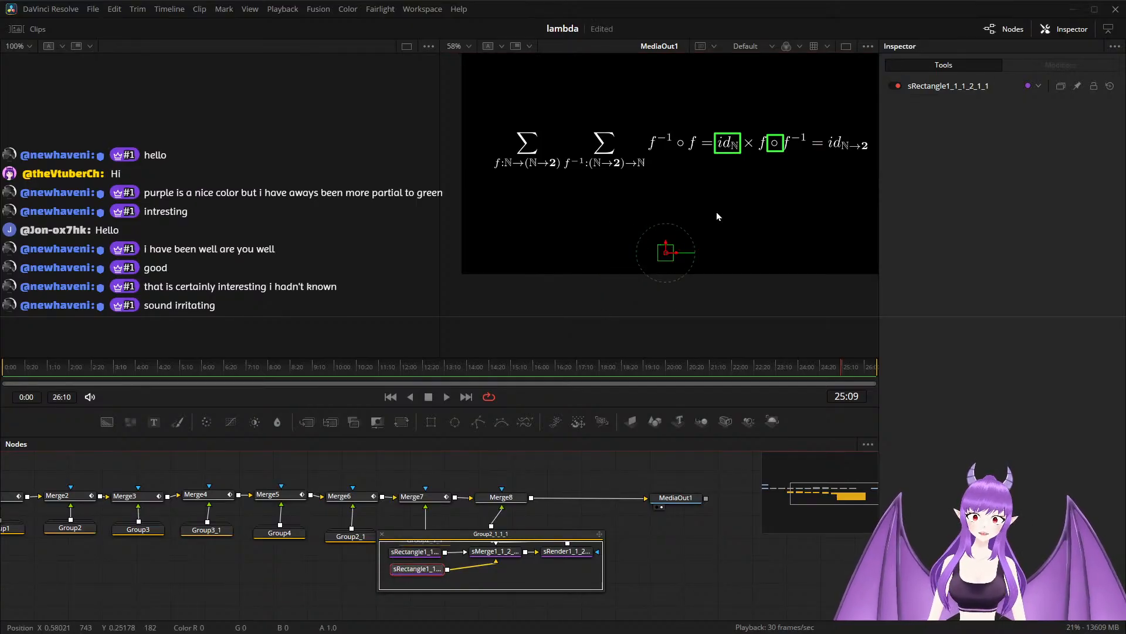
pyautogui.moveTo(675, 255); pyautogui.dragTo(750, 253)
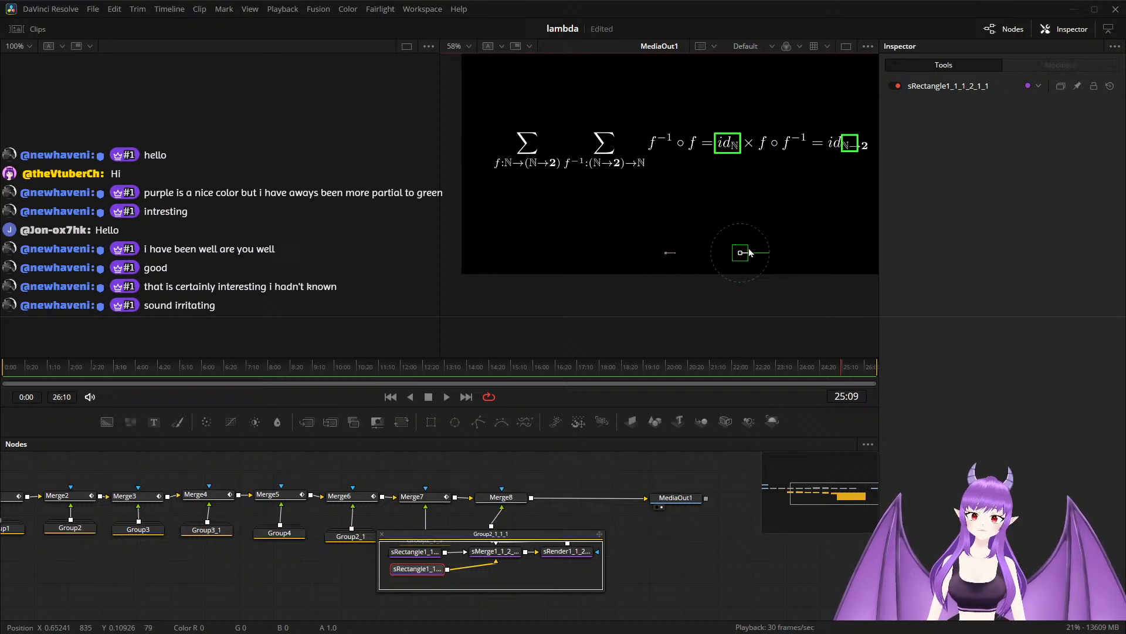
pyautogui.scroll(-2, 749, 175)
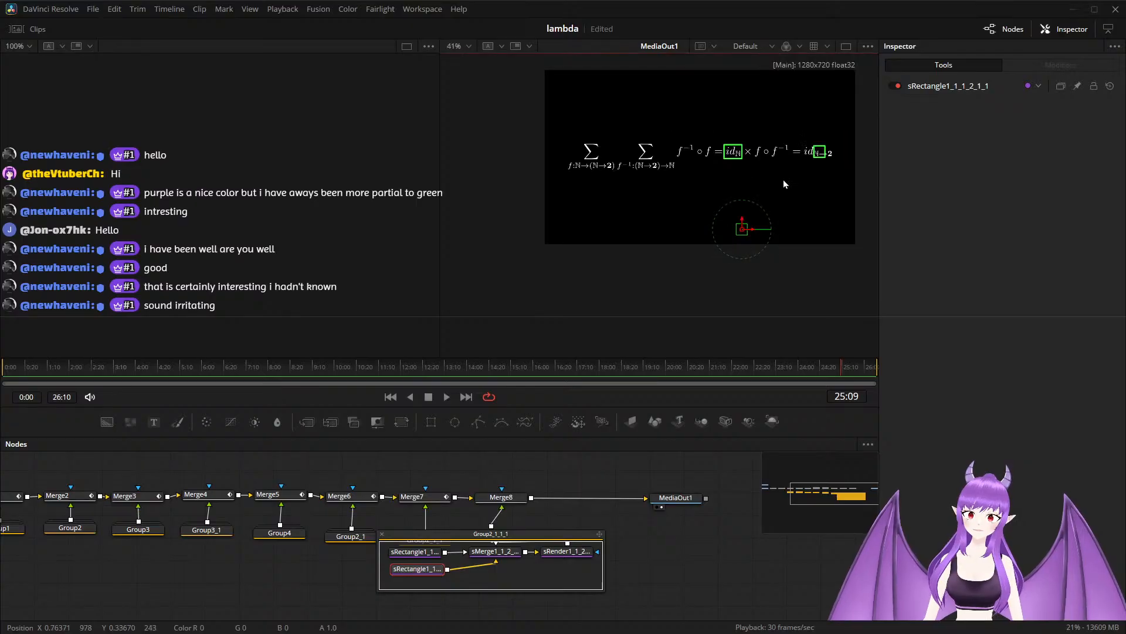
pyautogui.scroll(2, 783, 180)
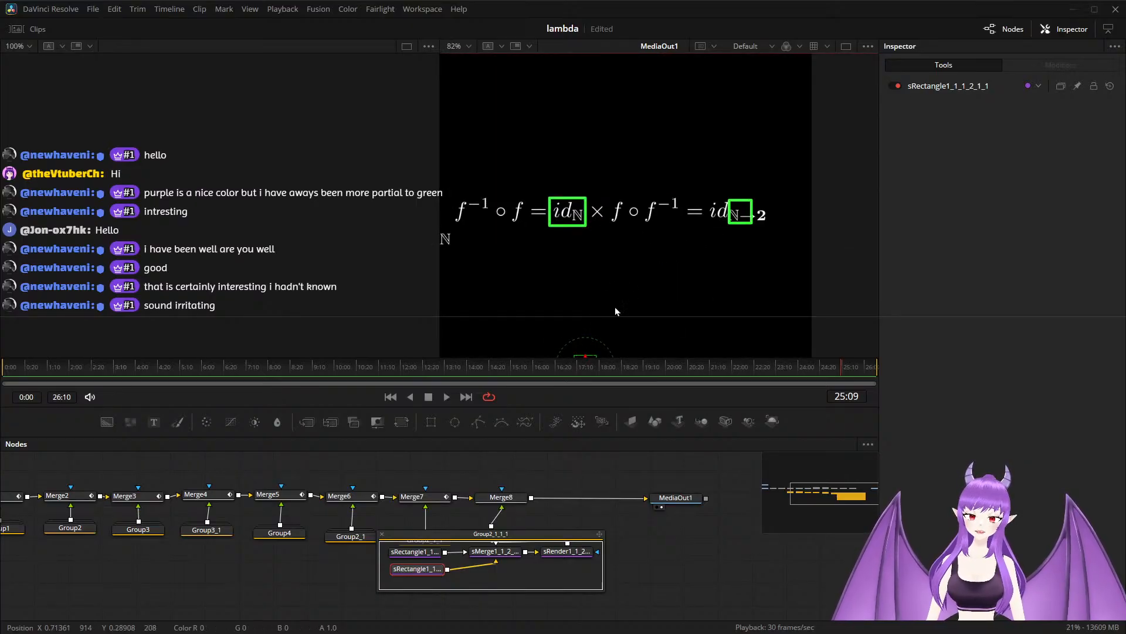
pyautogui.scroll(-1, 604, 253)
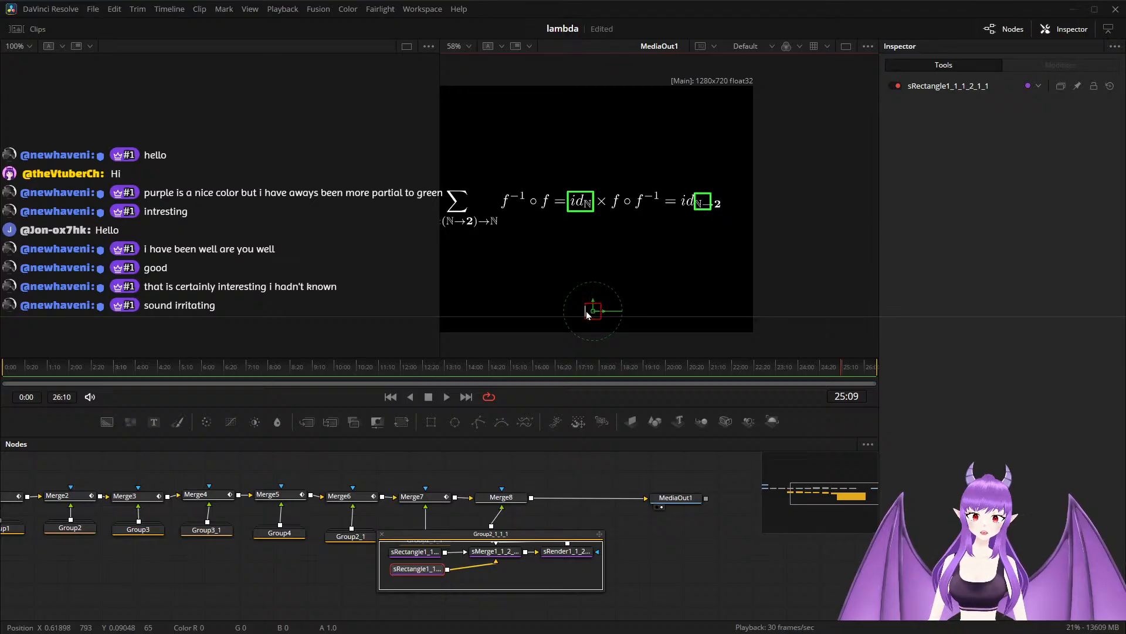
pyautogui.moveTo(583, 311)
pyautogui.mouseDown()
pyautogui.moveTo(570, 312)
pyautogui.moveTo(604, 307)
pyautogui.mouseUp()
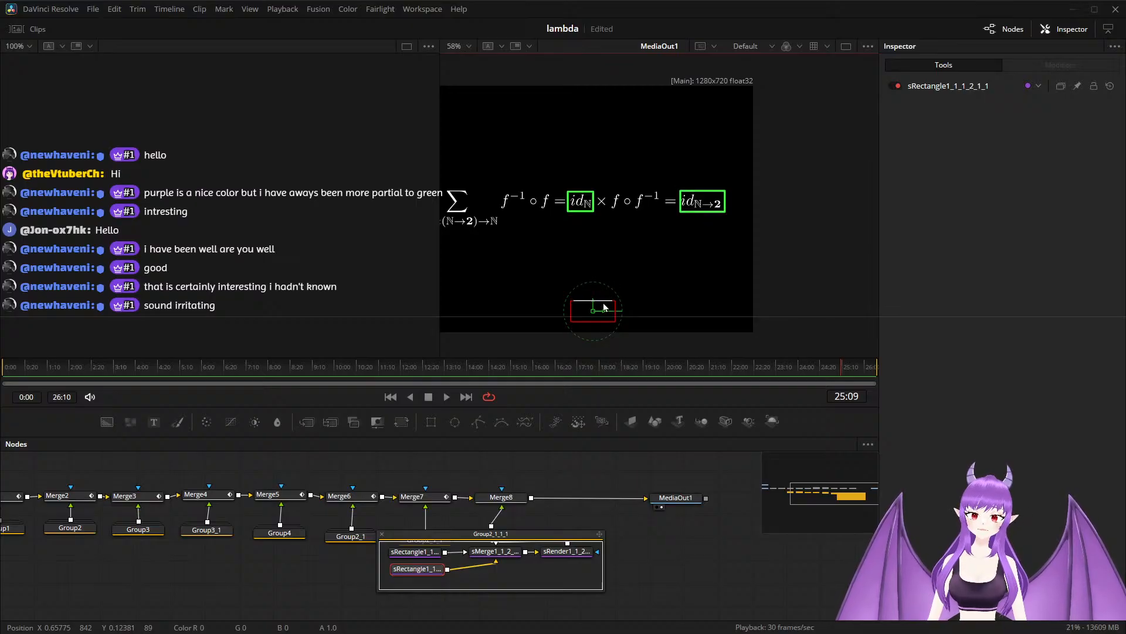
# Recolor sRectangle1_1_3_1_1, around id_ℕ, to blue with Red 0.25, Green 0.35 and Blue 1.0.
pyautogui.click(421, 552)
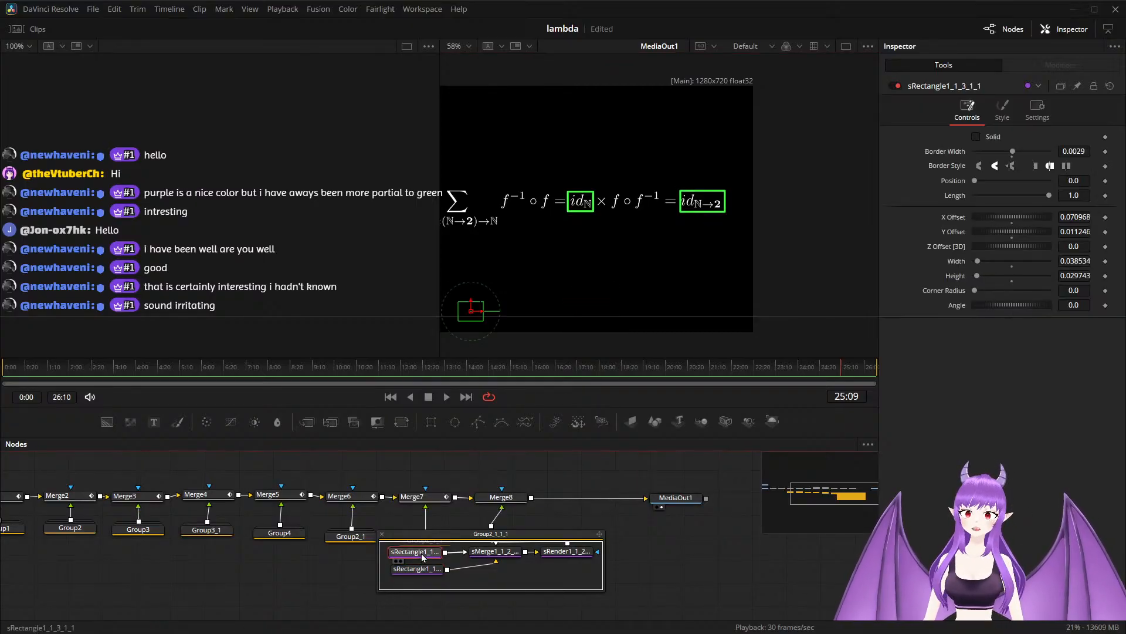
pyautogui.click(1004, 105)
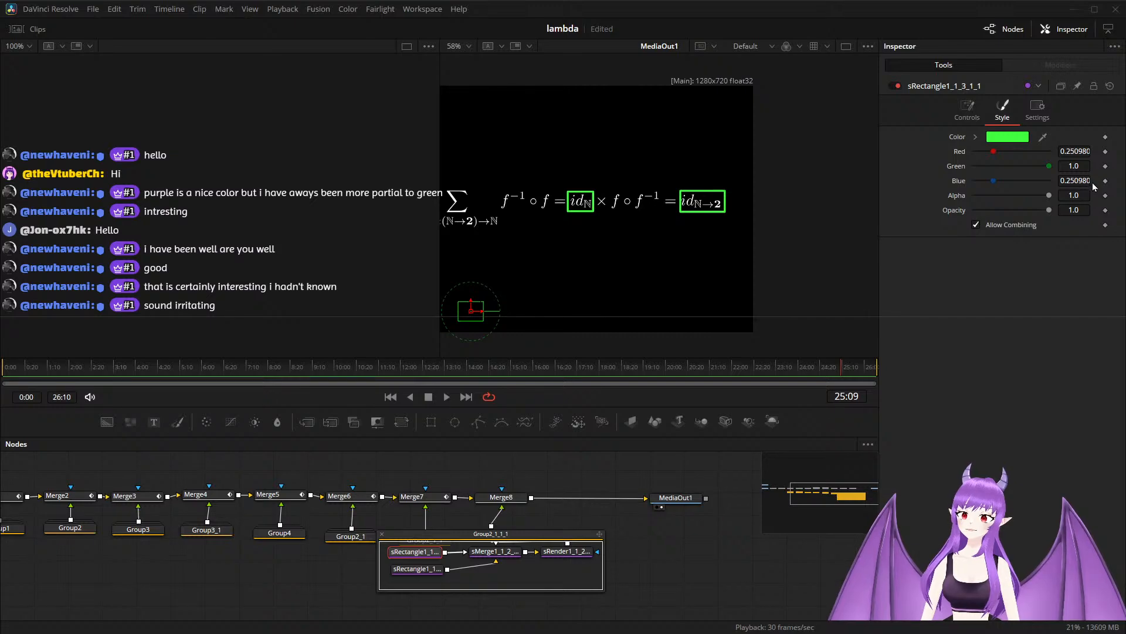
pyautogui.click(708, 195)
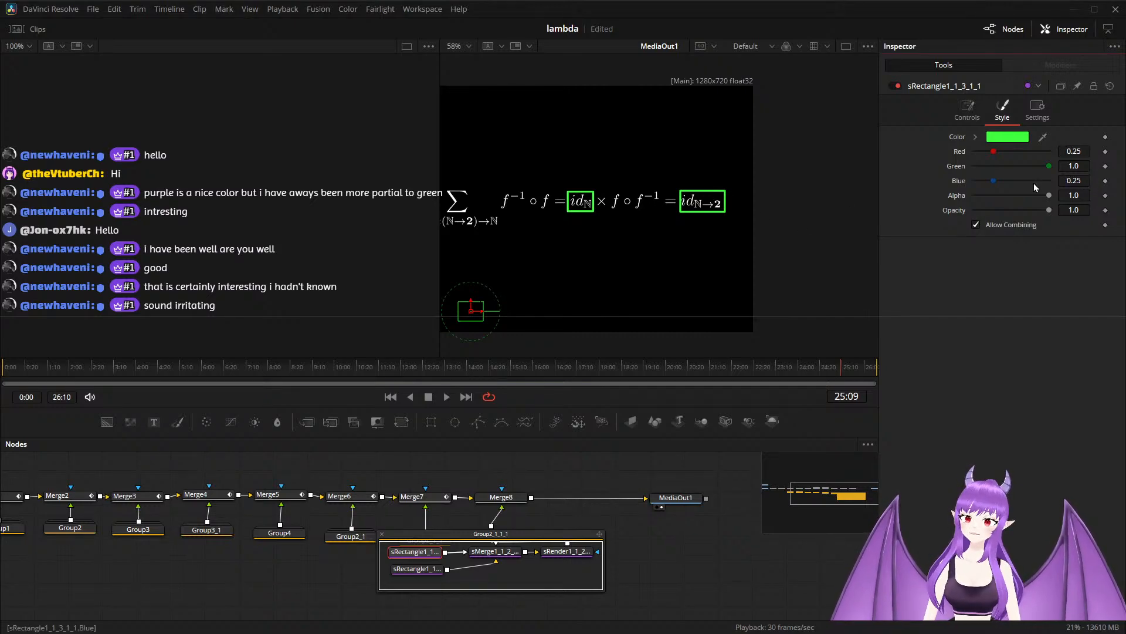
pyautogui.click(1084, 179)
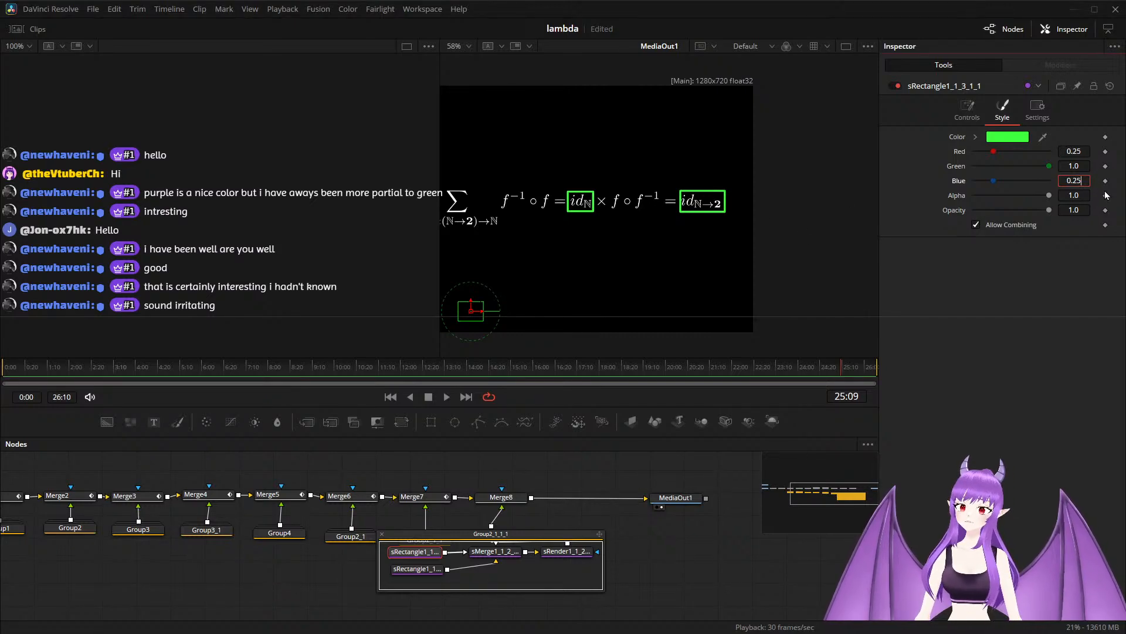
pyautogui.press('BackSpace')
pyautogui.press('BackSpace')
pyautogui.write('1')
pyautogui.press('Tab')
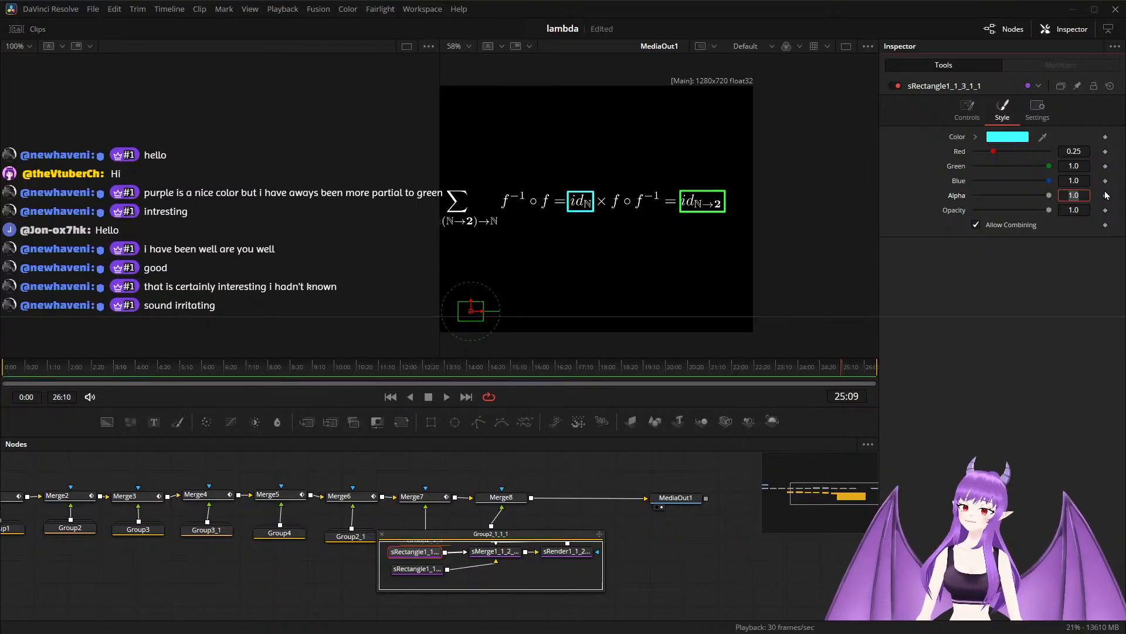
pyautogui.click(1085, 166)
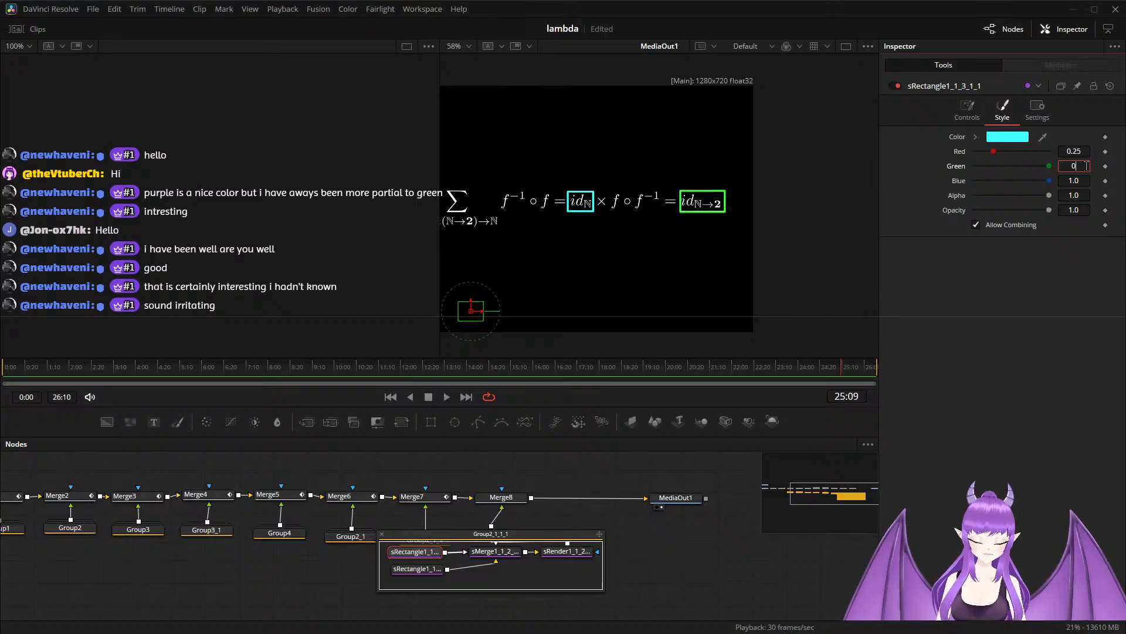
pyautogui.write('0.35')
pyautogui.press('Tab')
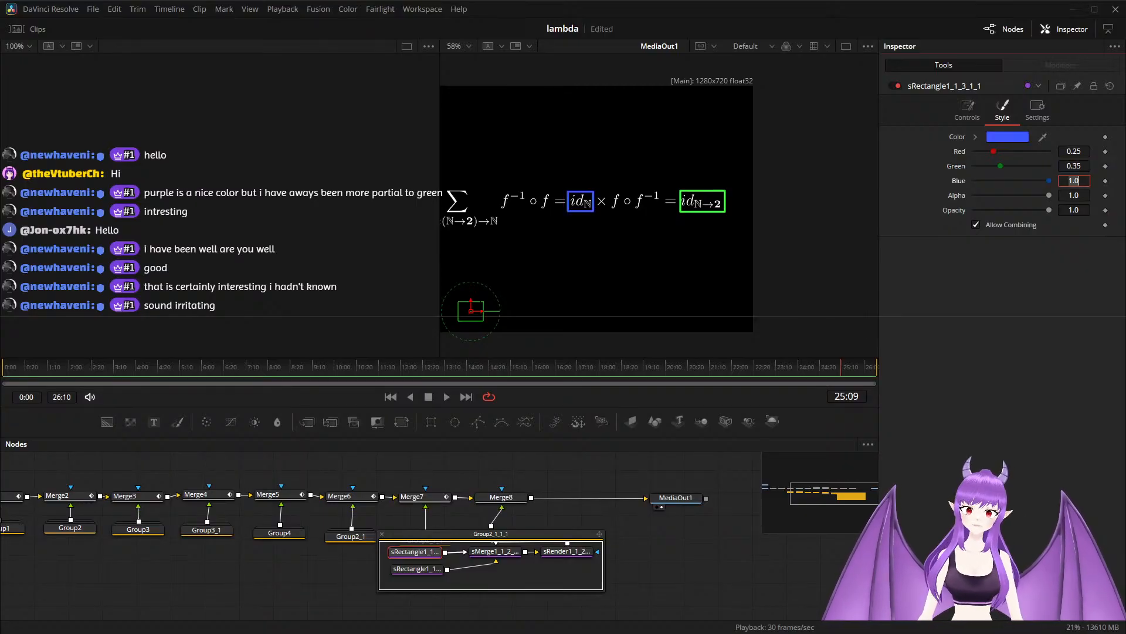
# Recolor sRectangle1_1_1_2_1_1, around id_ℕ→2, to red with Red 1.0 and Green 0.25, and compare both rectangles' colors.
pyautogui.click(428, 566)
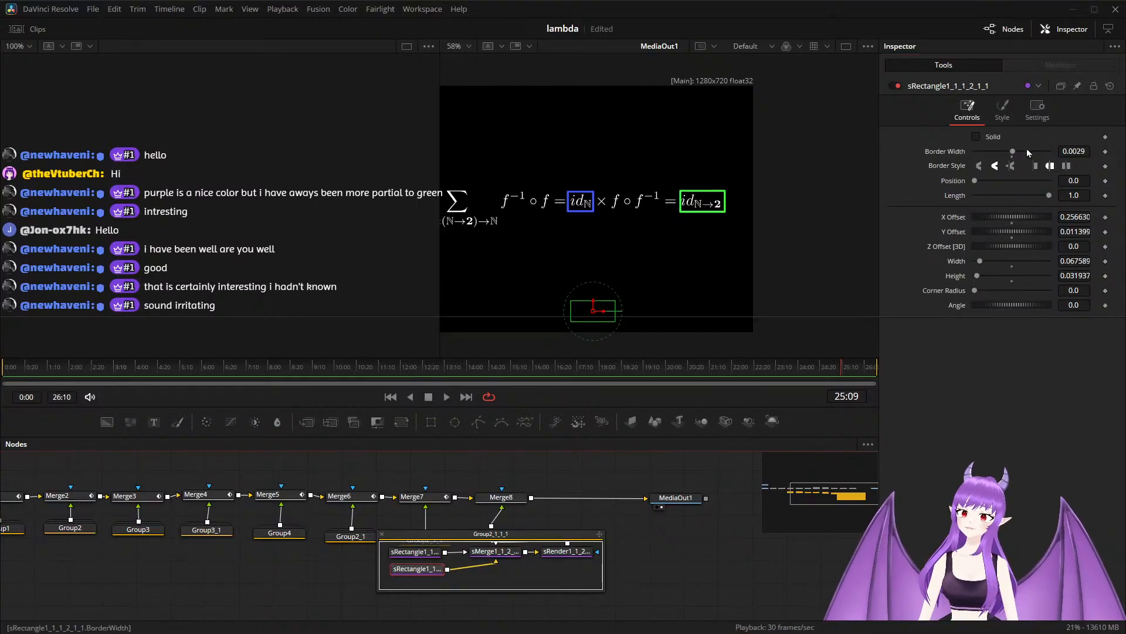
pyautogui.click(1003, 108)
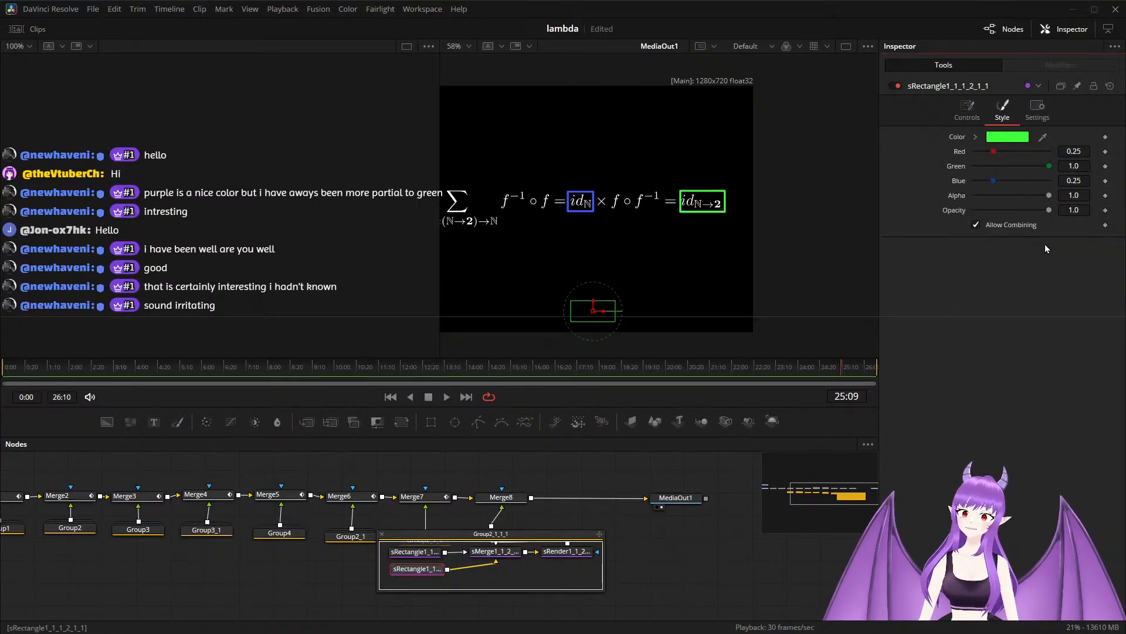
pyautogui.click(1085, 151)
pyautogui.press('BackSpace')
pyautogui.press('BackSpace')
pyautogui.press('BackSpace')
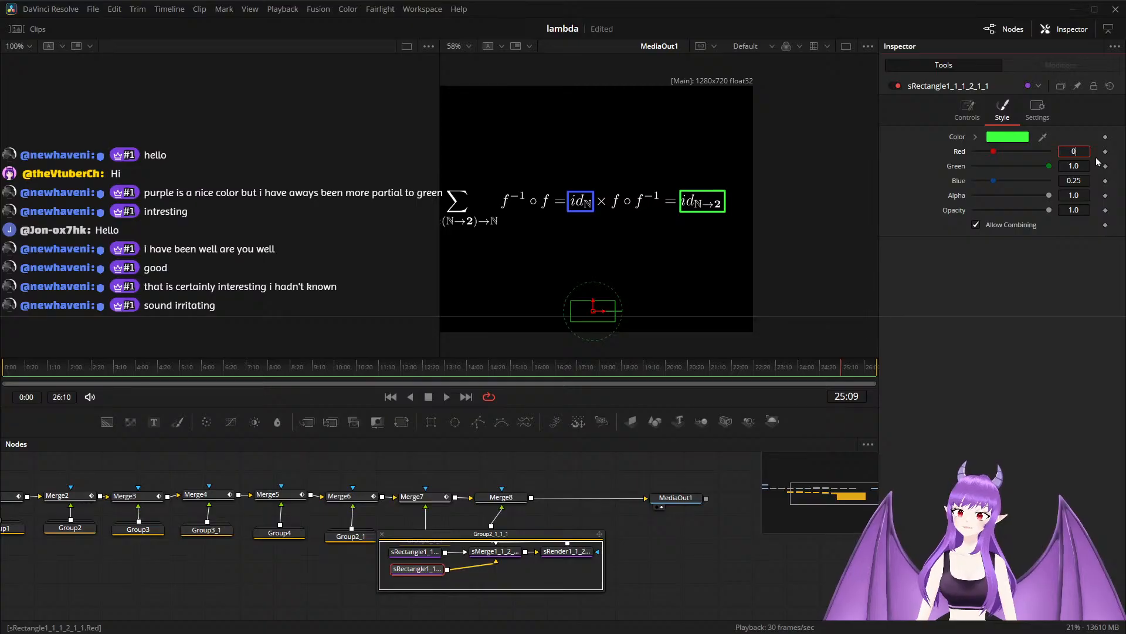
pyautogui.write('1')
pyautogui.press('Tab')
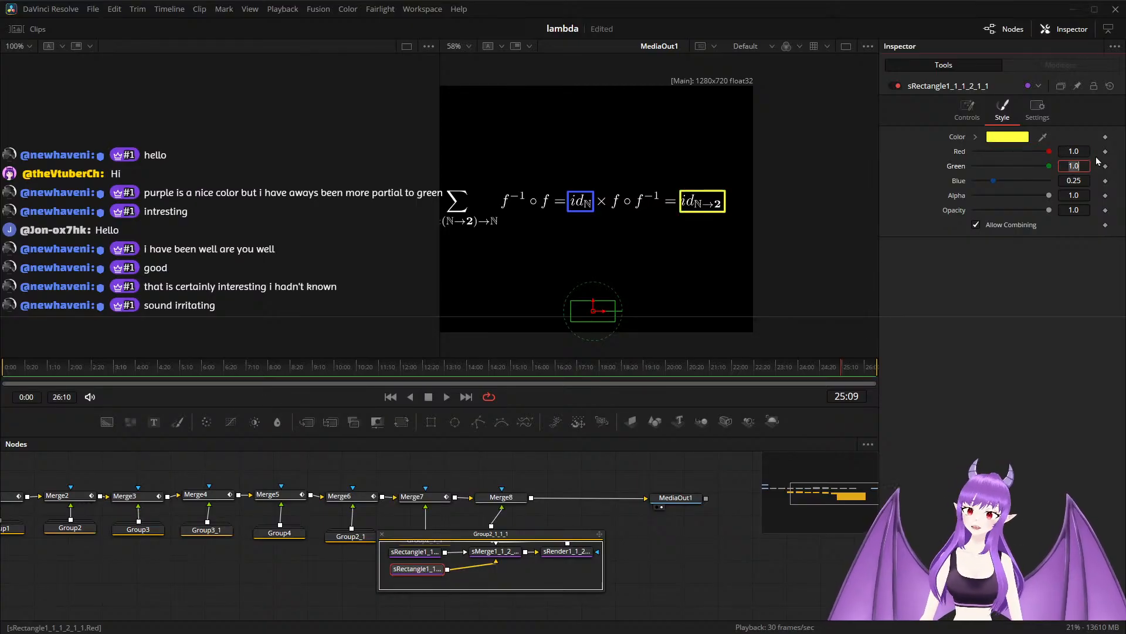
pyautogui.write('0.')
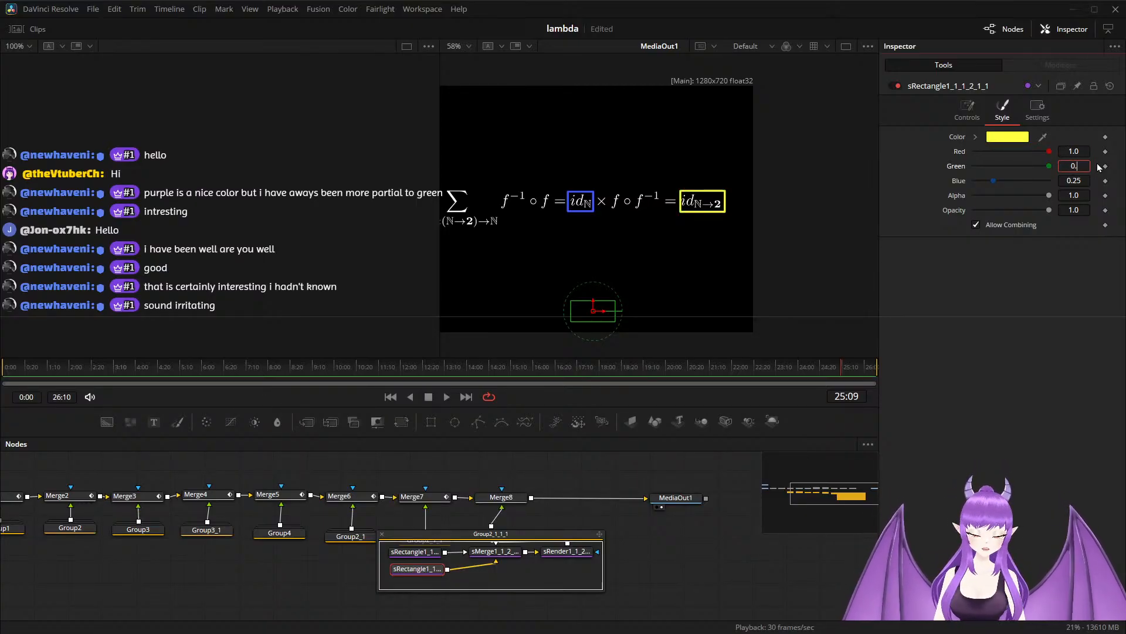
pyautogui.write('25')
pyautogui.press('Tab')
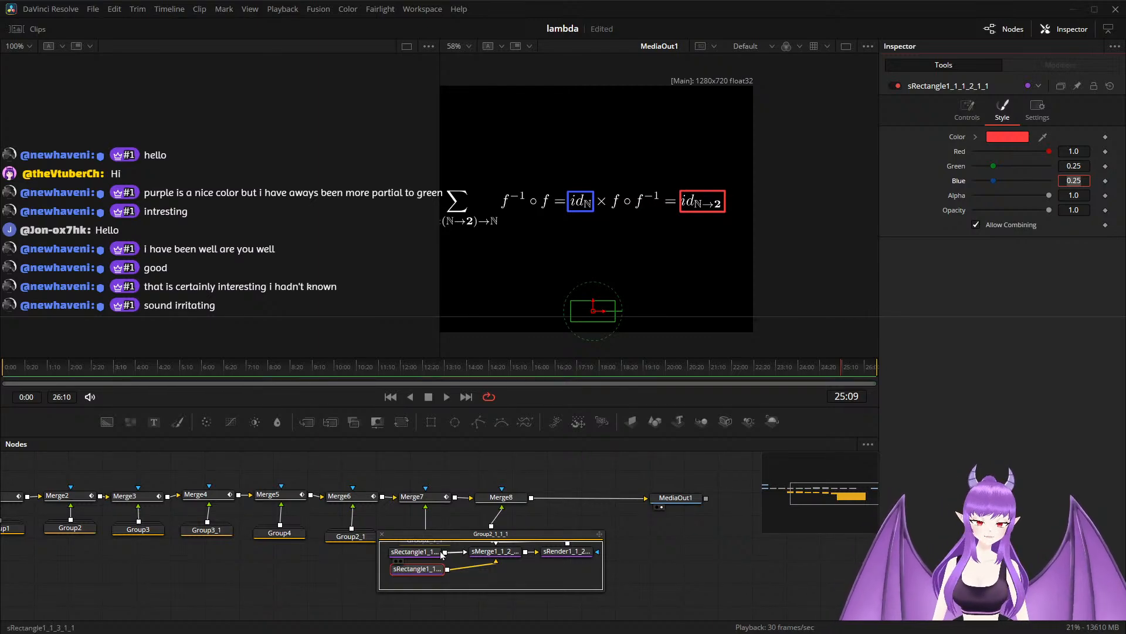
pyautogui.click(420, 554)
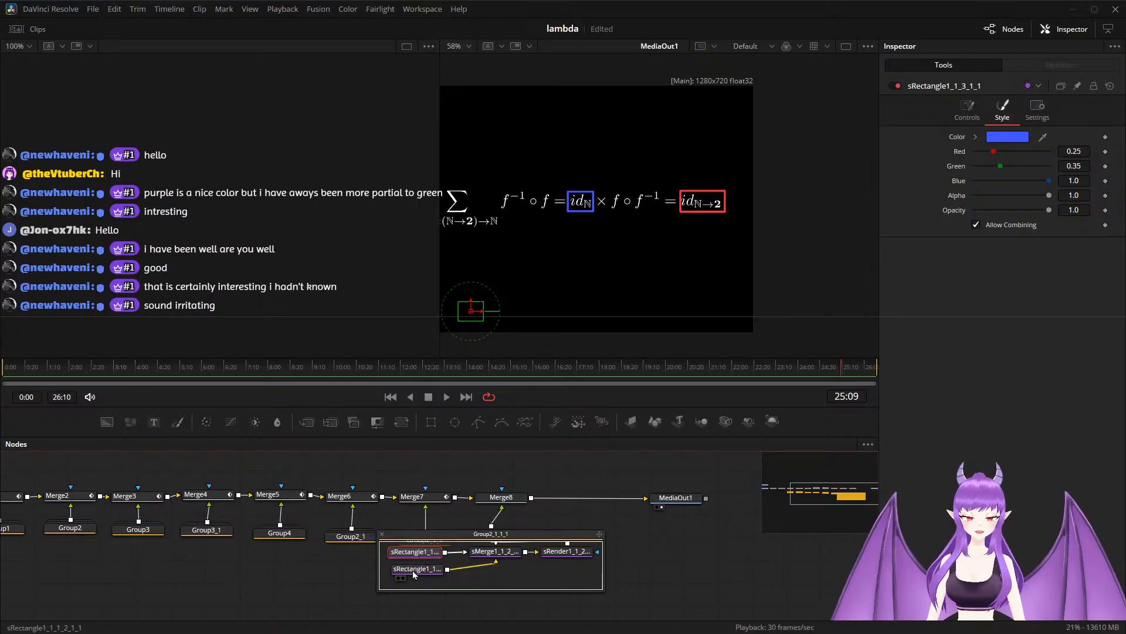
pyautogui.click(413, 569)
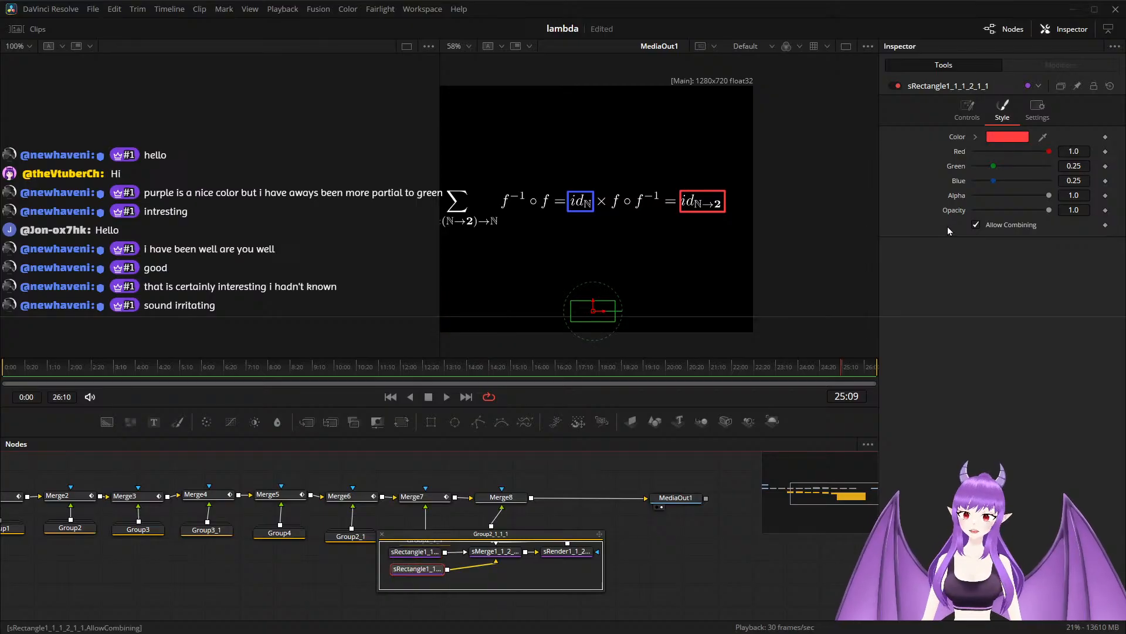
# Recolor sRectangle1_1_1_2_1_1, around id_ℕ→2, to blue with Red 0.25 and Blue 1.0.
pyautogui.click(1085, 152)
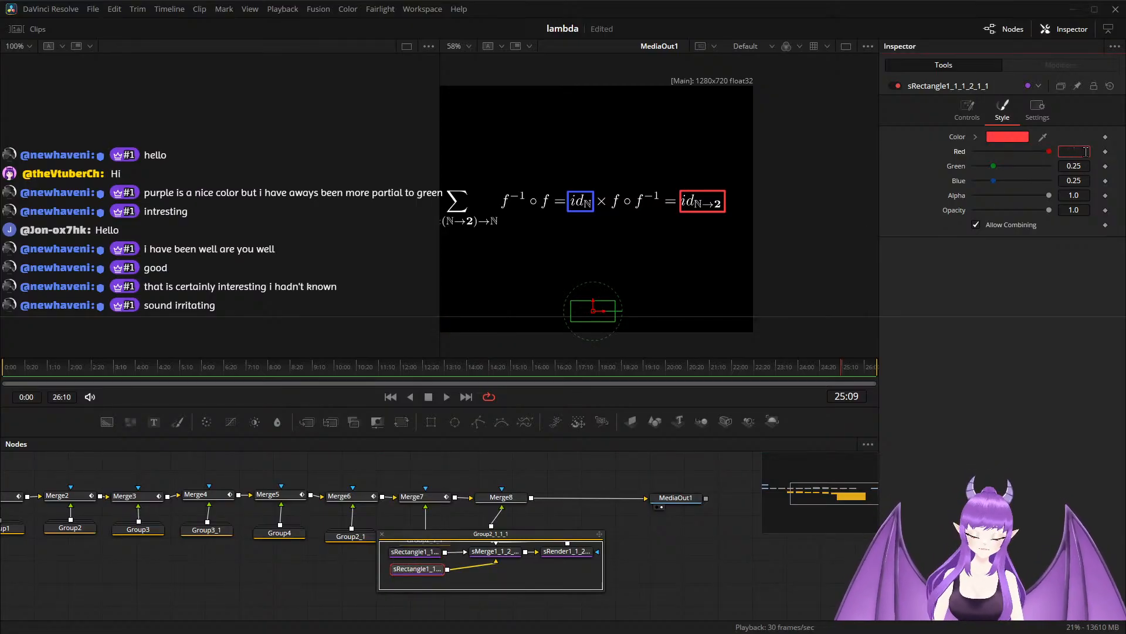
pyautogui.write('0.25')
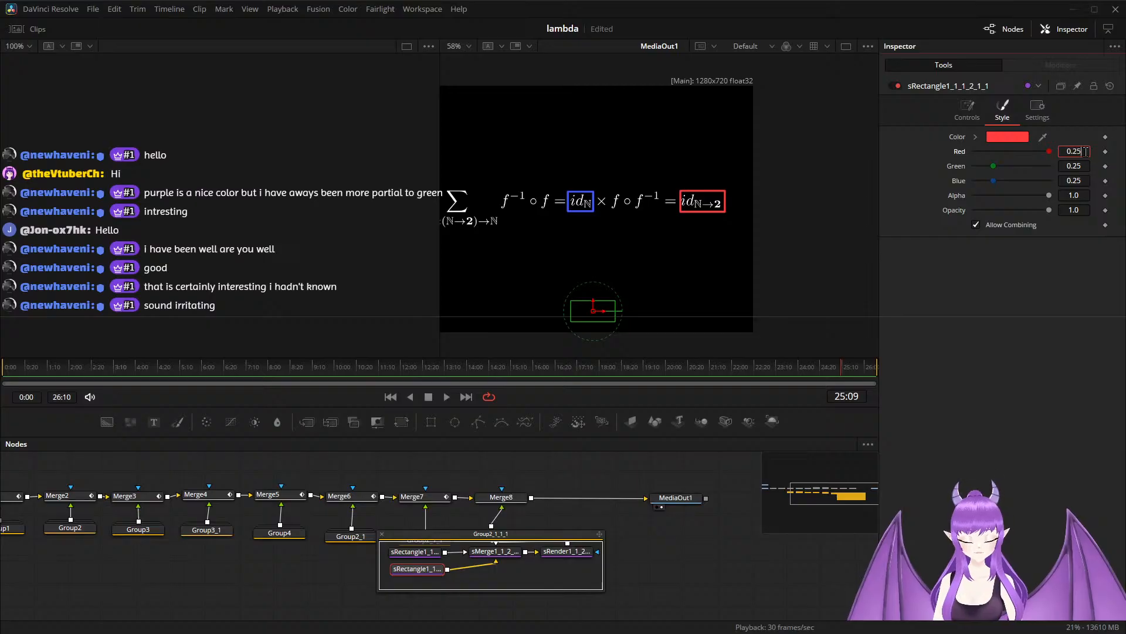
pyautogui.press('Tab')
pyautogui.press('Tab')
pyautogui.write('1')
pyautogui.press('Tab')
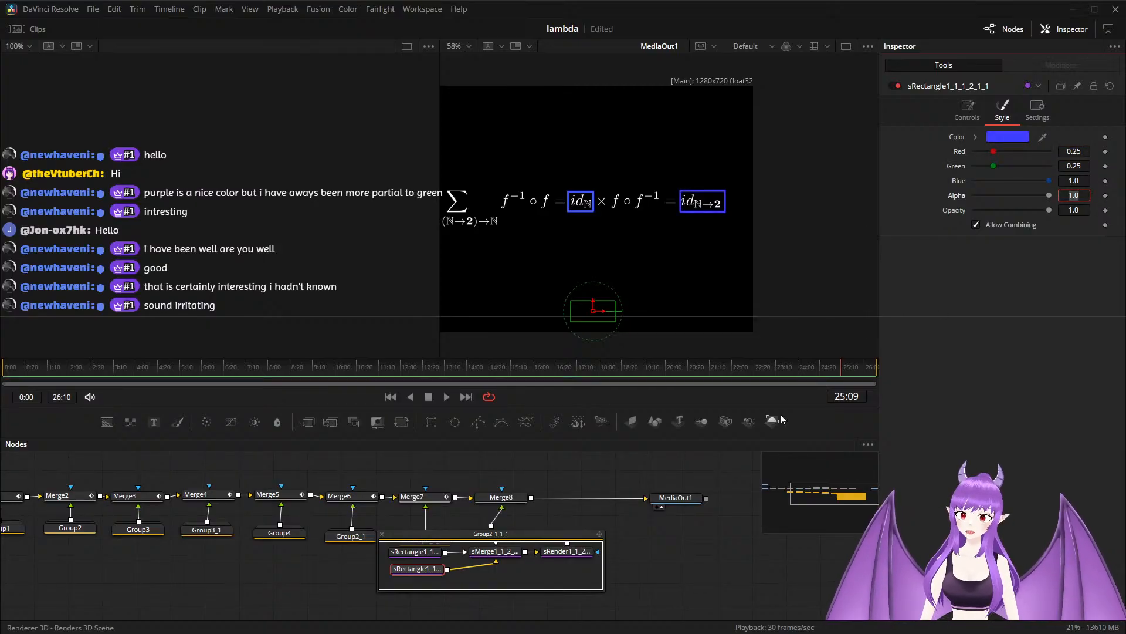
pyautogui.click(645, 480)
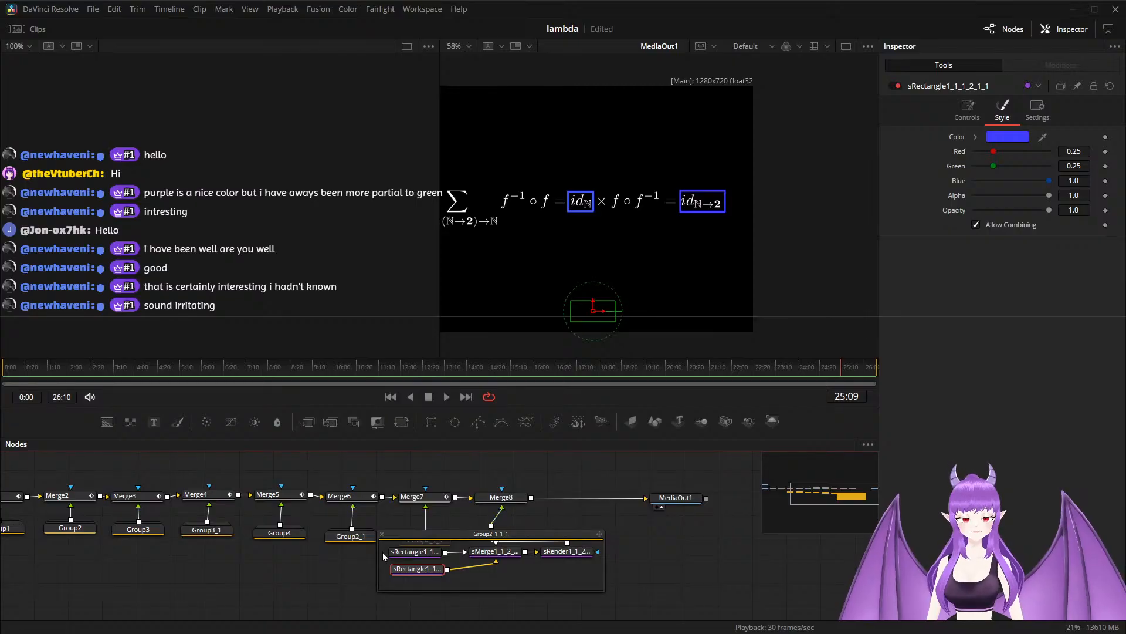
# Keyframe Merge8's Blend at 1.0 at 25:09 and at its minimum at 22:20 and 27:10, fading the identity rectangles in and out.
pyautogui.click(504, 498)
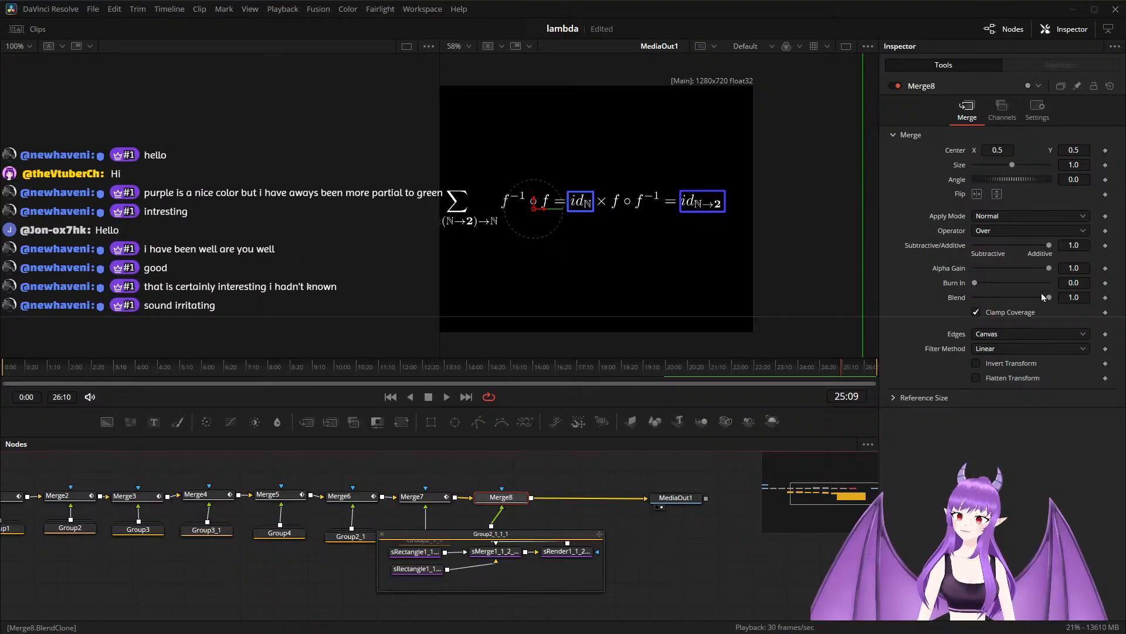
pyautogui.click(1105, 297)
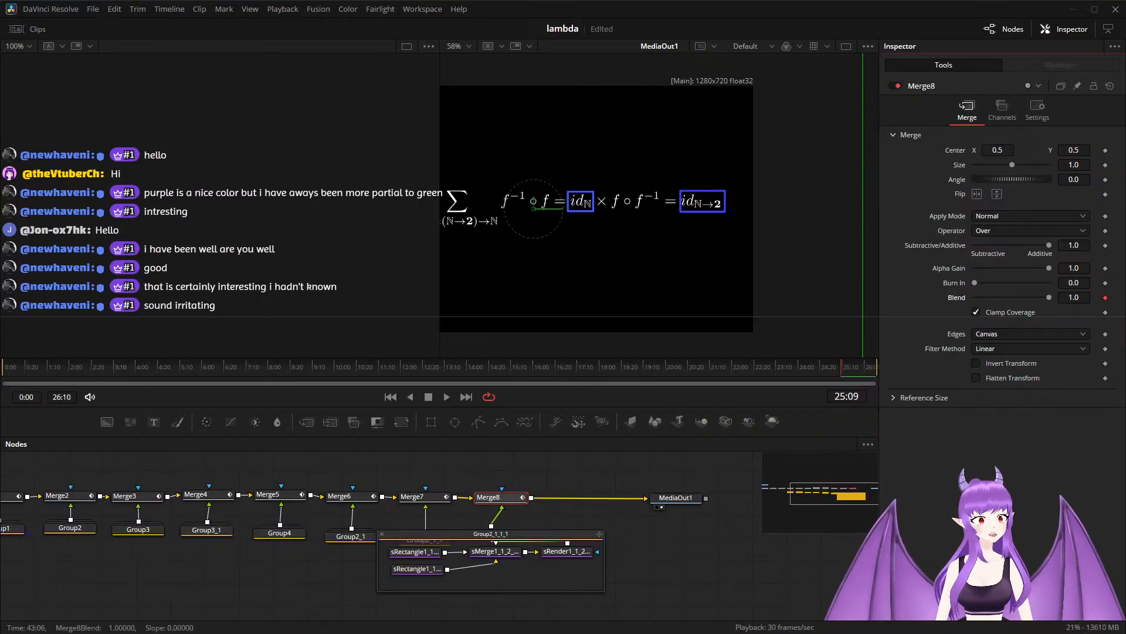
pyautogui.moveTo(841, 367); pyautogui.dragTo(754, 368)
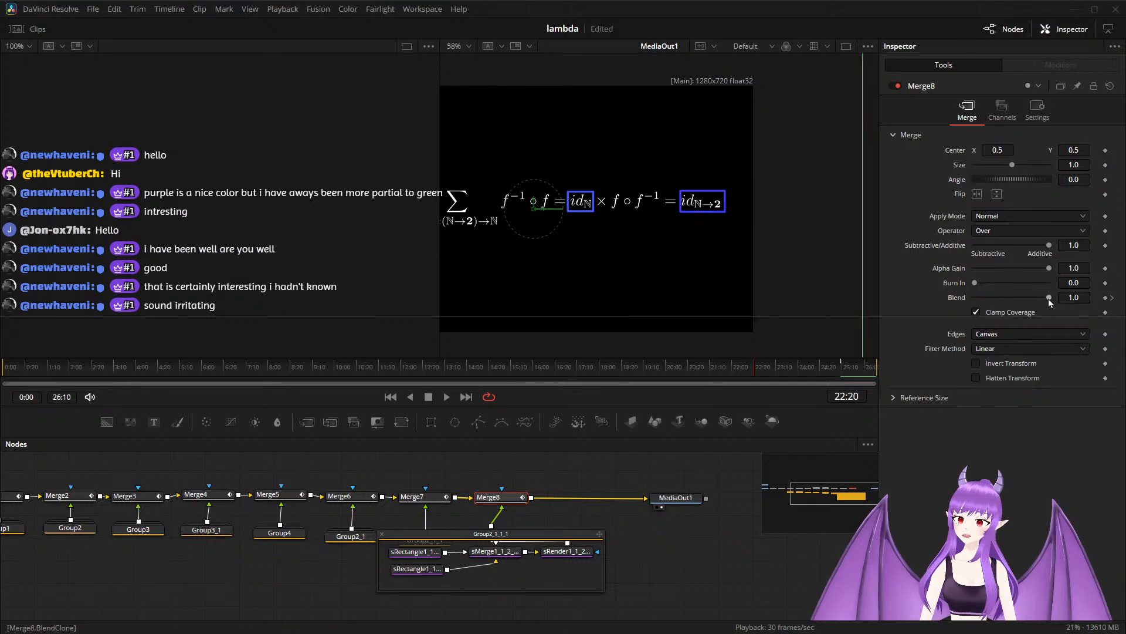
pyautogui.moveTo(1045, 300); pyautogui.dragTo(855, 308)
pyautogui.moveTo(753, 368); pyautogui.dragTo(901, 367)
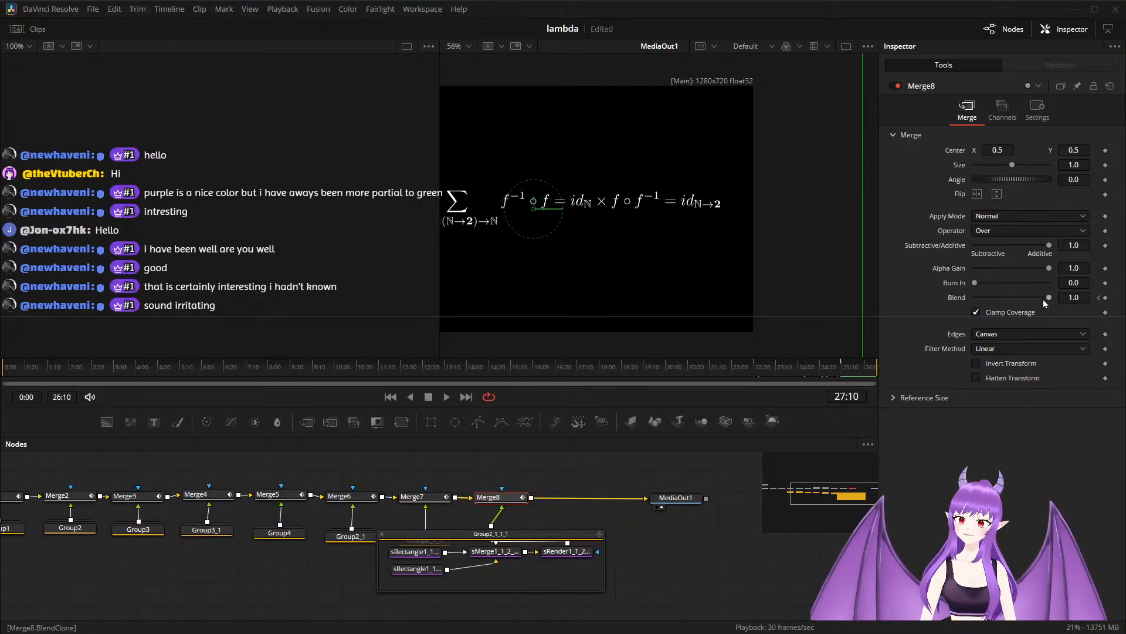
pyautogui.moveTo(1048, 298); pyautogui.dragTo(956, 301)
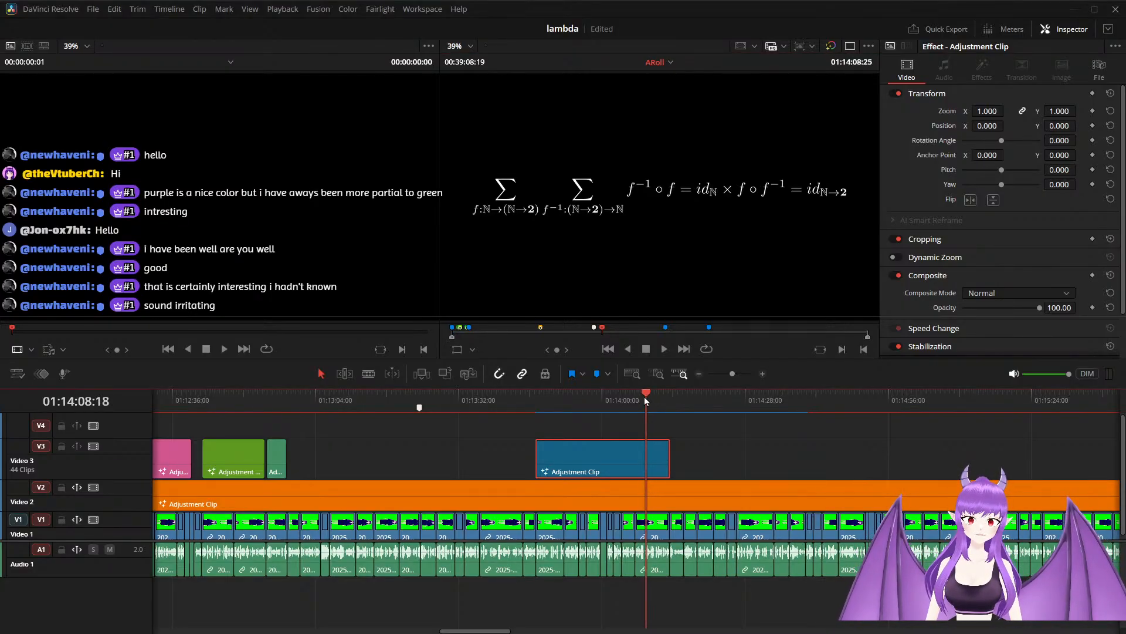
# Play the edit timeline from shortly before the blue adjustment clip on Video 3 to review the formula animation.
pyautogui.moveTo(646, 396); pyautogui.dragTo(521, 410)
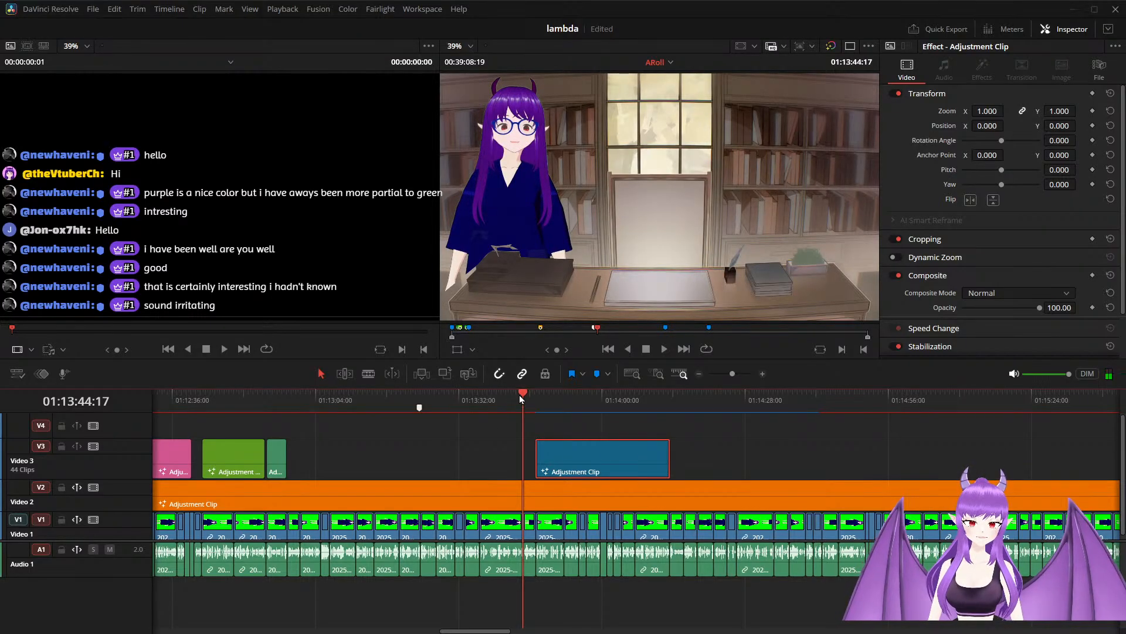
pyautogui.click(512, 399)
pyautogui.press('space')
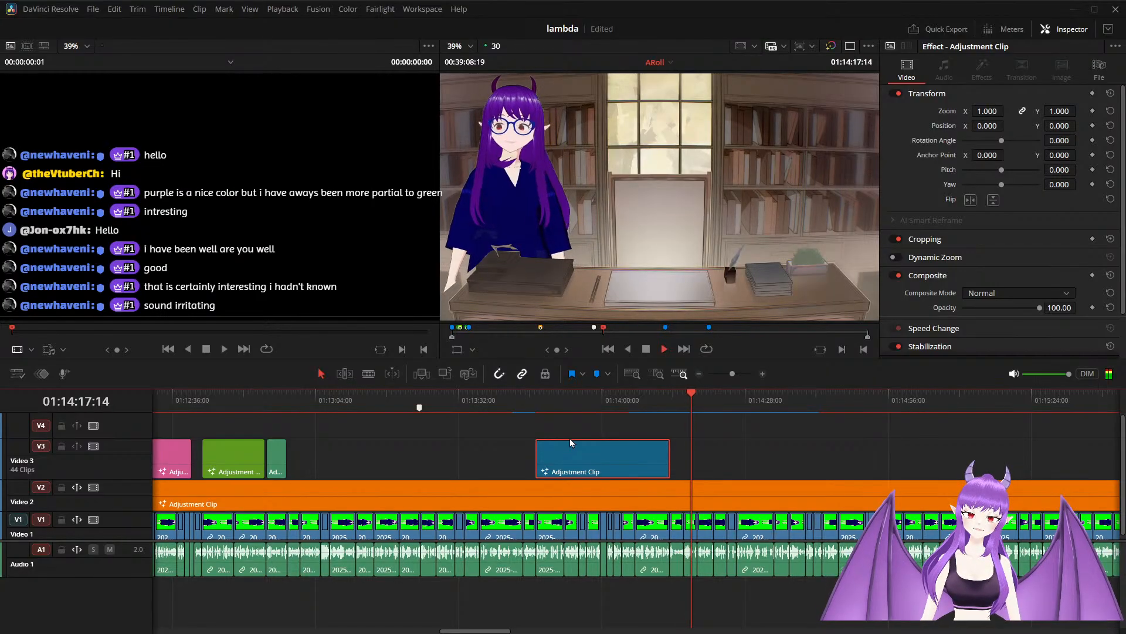
# Move the white timeline marker to the end of the blue adjustment clip on Video 3, at 01:14:13:08.
pyautogui.scroll(2, 710, 470)
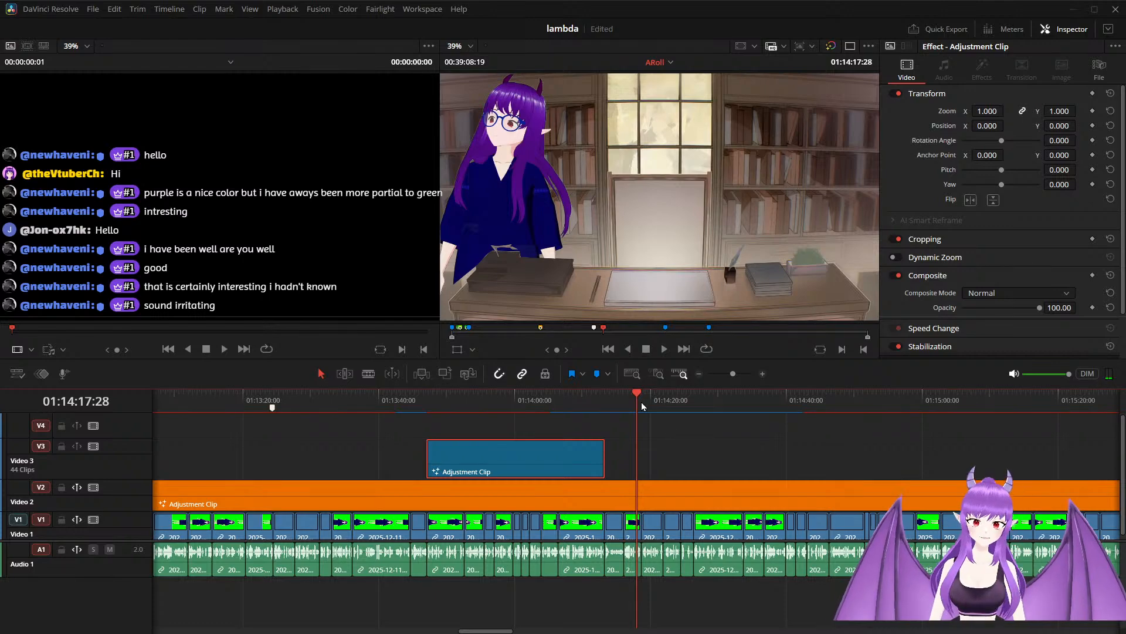
pyautogui.moveTo(641, 403); pyautogui.dragTo(604, 408)
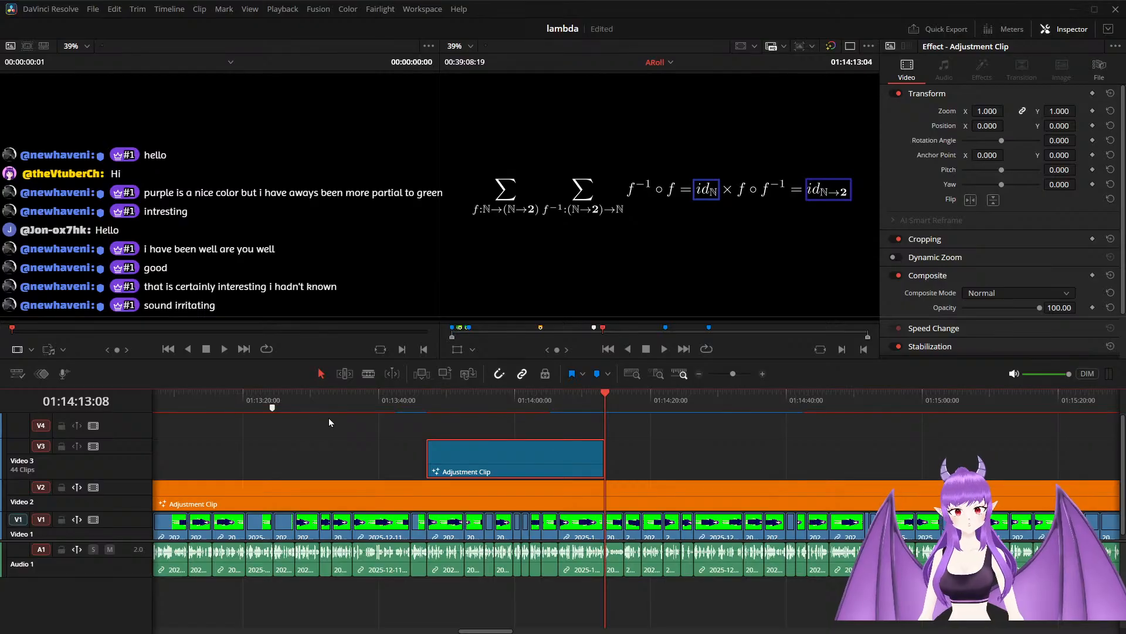
pyautogui.click(273, 411)
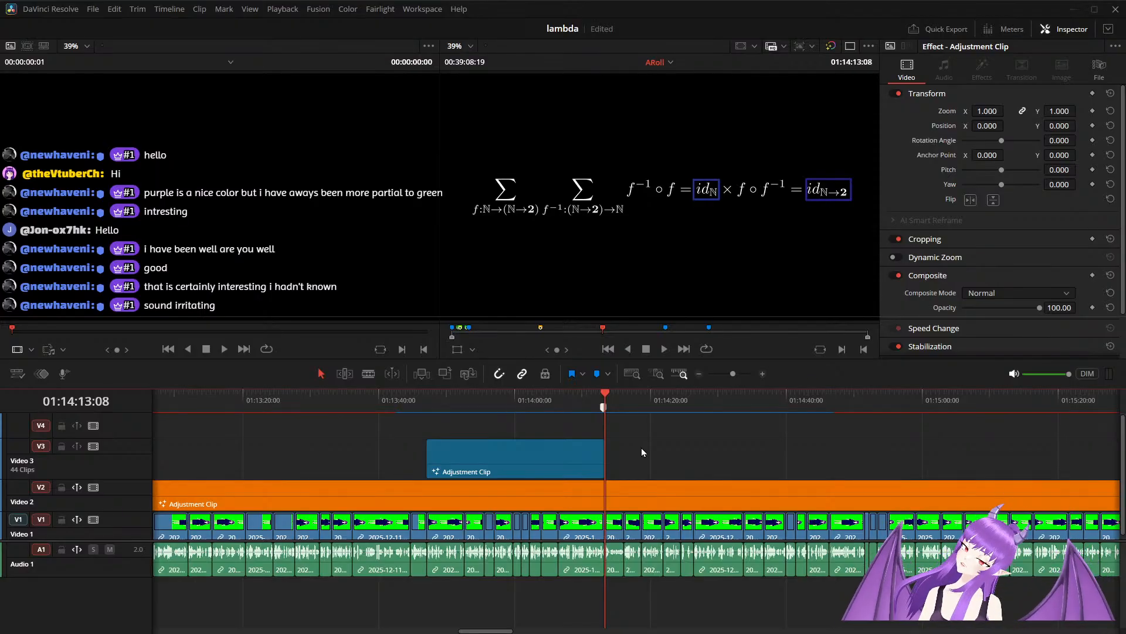
pyautogui.scroll(-5, 642, 448)
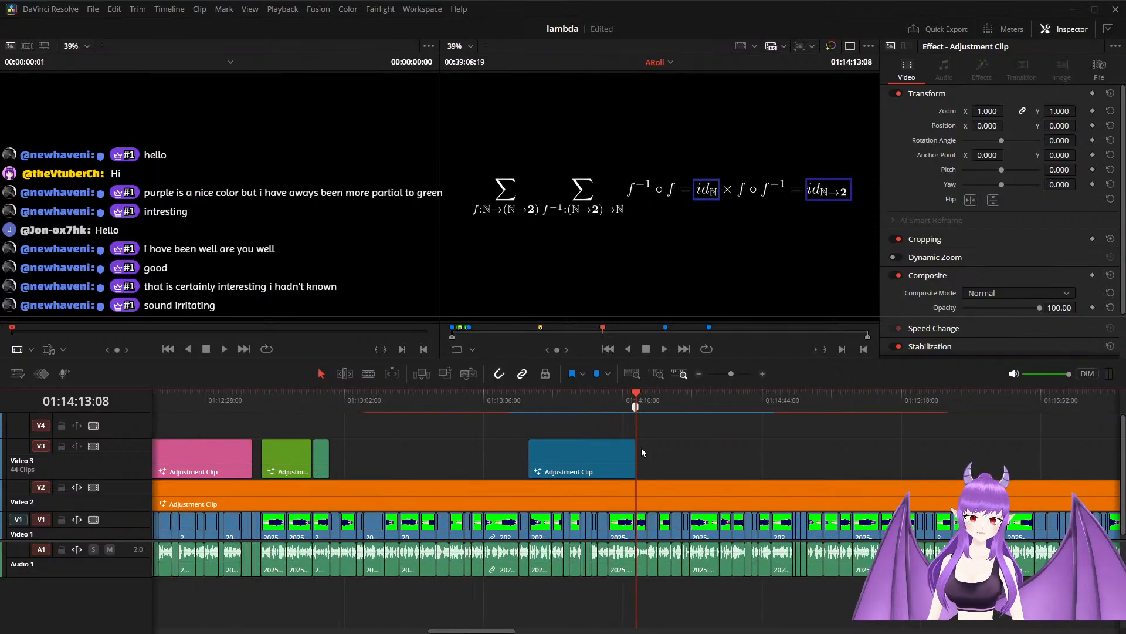
pyautogui.scroll(-1, 642, 448)
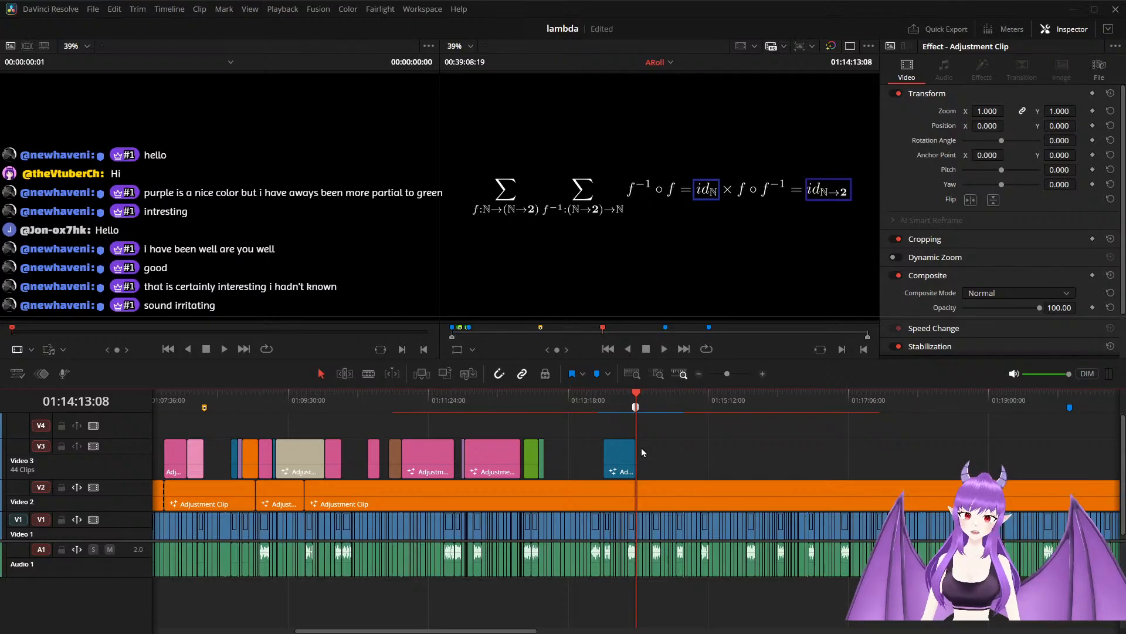